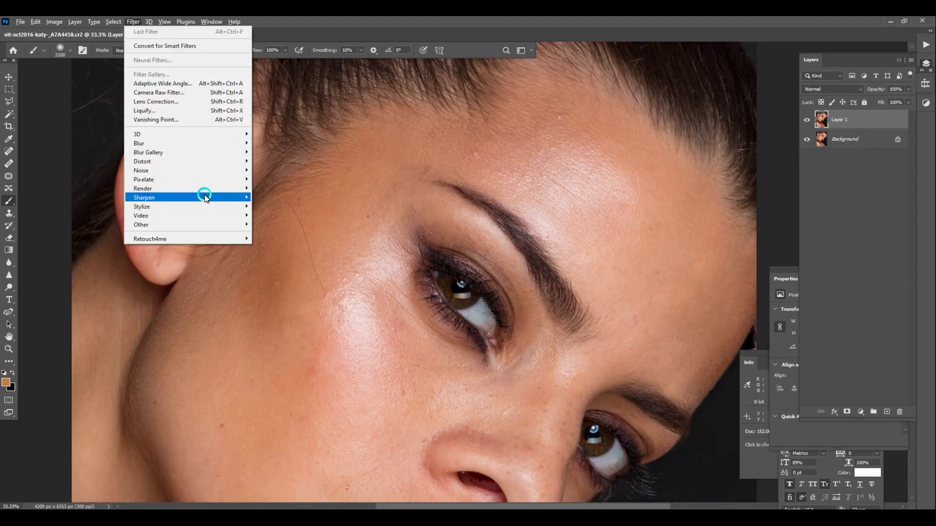
Sharpen Layer 1 with an Unsharp Mask of 70% amount and threshold 0, and fade the sharpening effect.
left_click(281, 233)
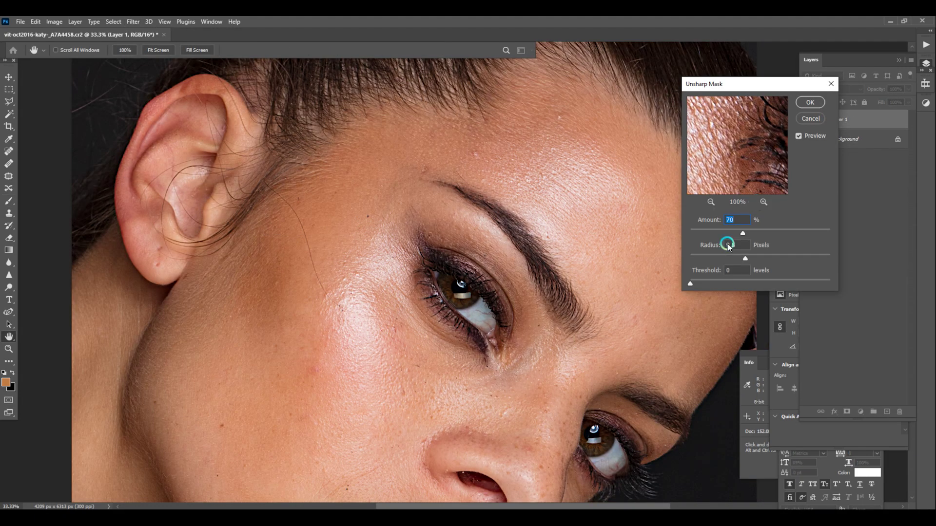
left_click(802, 97)
key("b")
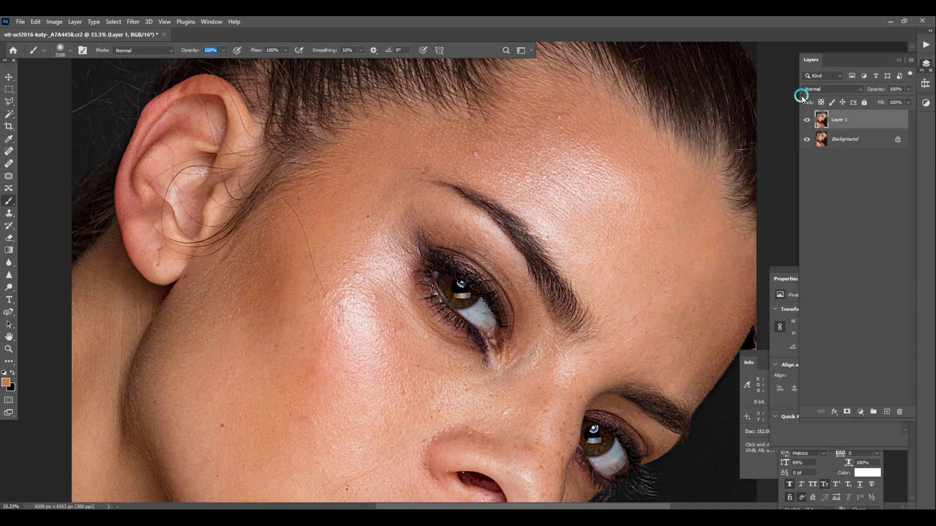
key("ctrl+shift+f")
left_click_drag(418, 182, 410, 179)
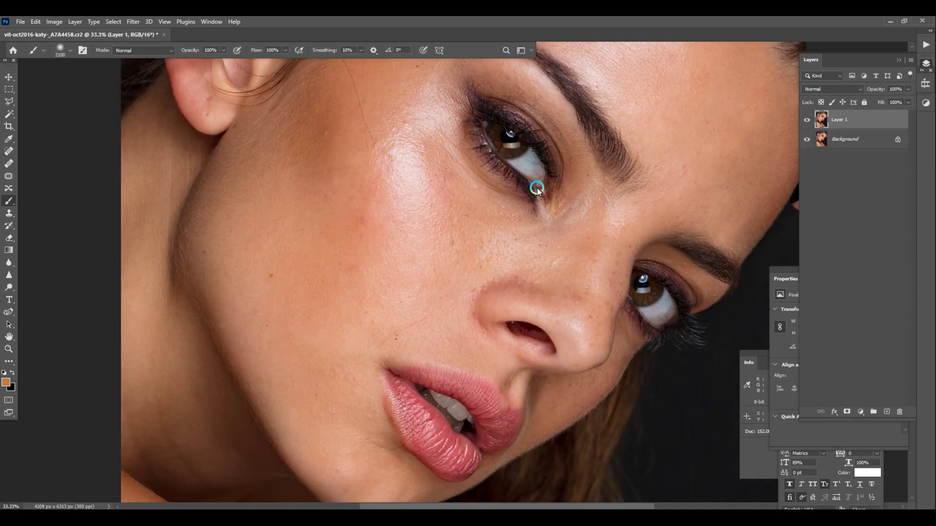
Run the Retouch4me Heal filter on Layer 1 with sensitivity 100 and apply the result.
left_click(133, 22)
mouse_move(195, 239)
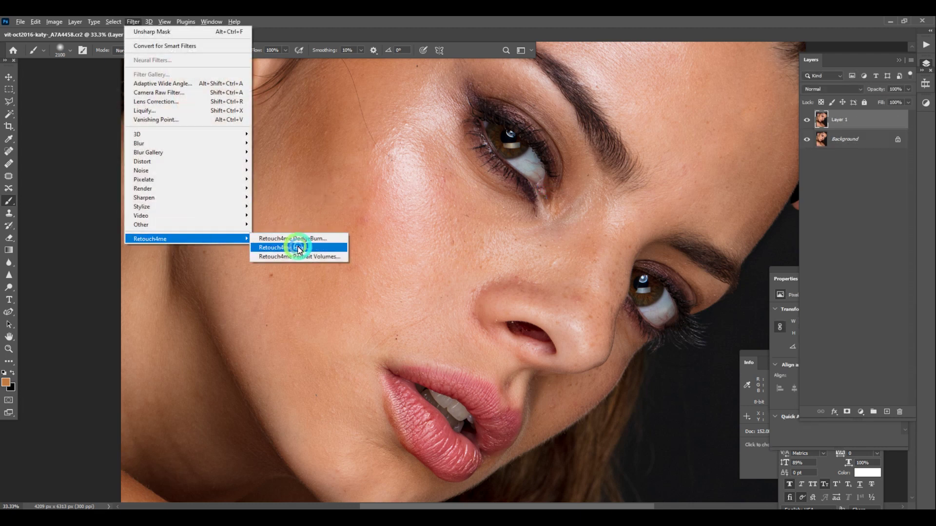
left_click(299, 248)
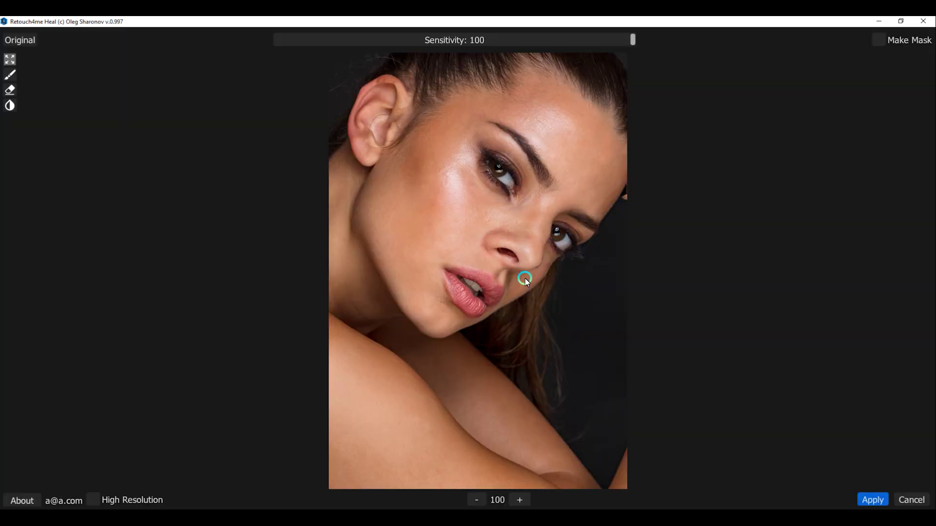
key("Return")
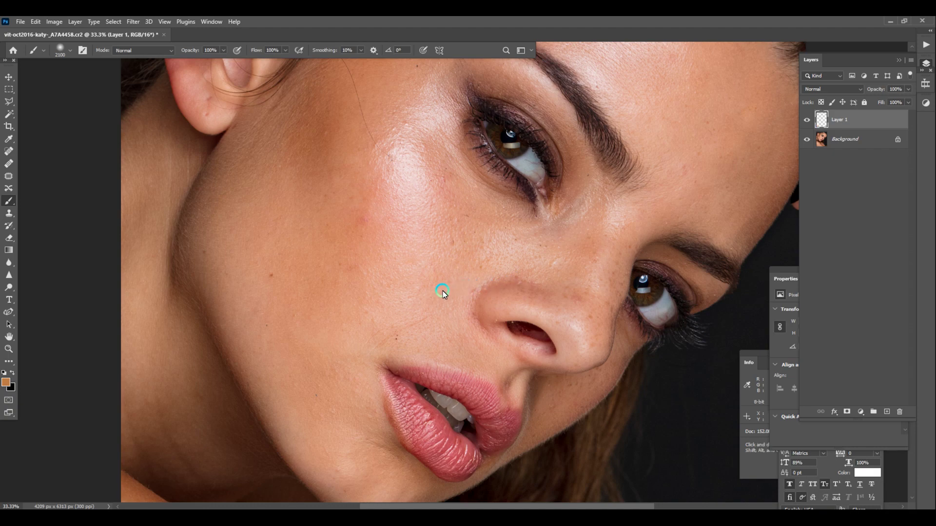
Remove the stray hair running from beside the ear to the cheekbone with the content-aware Spot Healing Brush.
mouse_move(475, 214)
left_mouse_down()
mouse_move(440, 316)
mouse_move(590, 312)
left_mouse_up()
key("j")
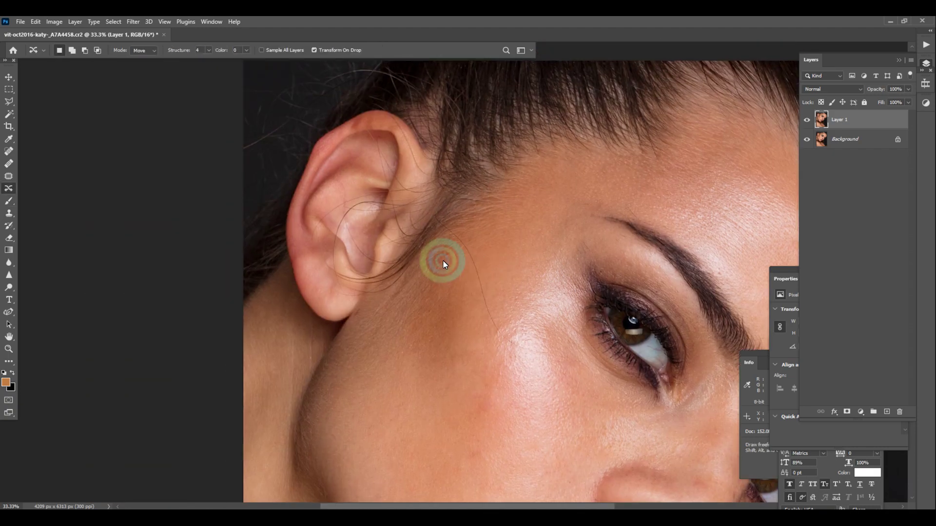
scroll(445, 256, "up", 2)
left_click(9, 152)
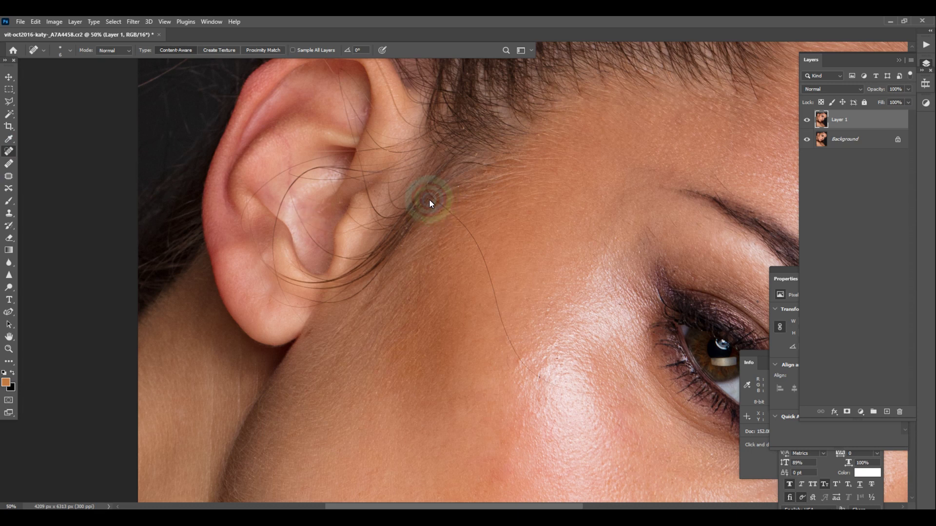
mouse_move(434, 202)
left_mouse_down()
mouse_move(480, 247)
mouse_move(495, 293)
left_mouse_up()
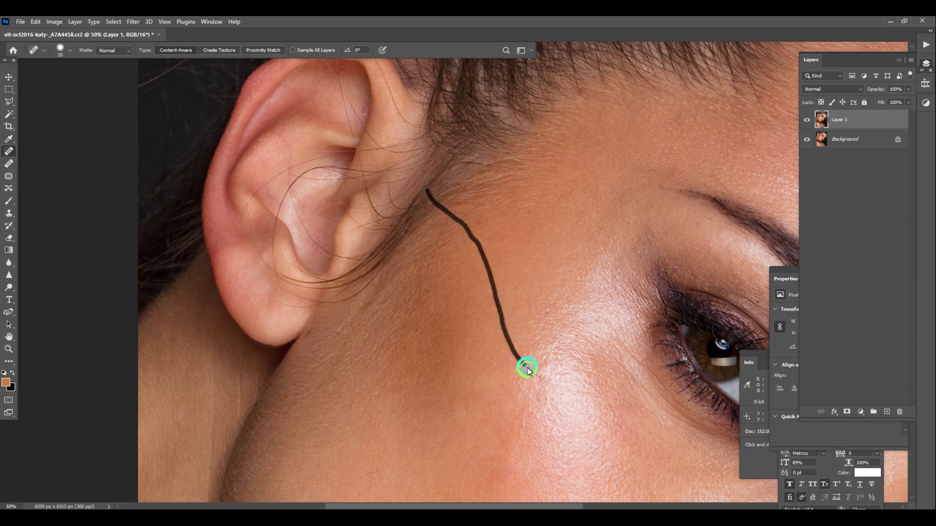
left_click_drag(585, 395, 603, 392)
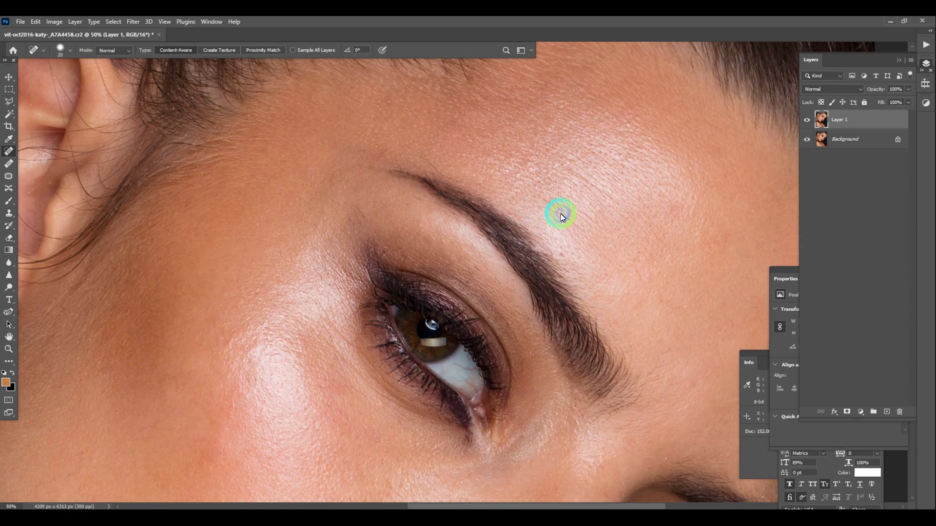
Increase the contrast of Layer 1 with Levels, setting the input black point to 4 and the white point to 243.
key("ctrl+minus")
key("ctrl+minus")
key("ctrl+minus")
key("ctrl+l")
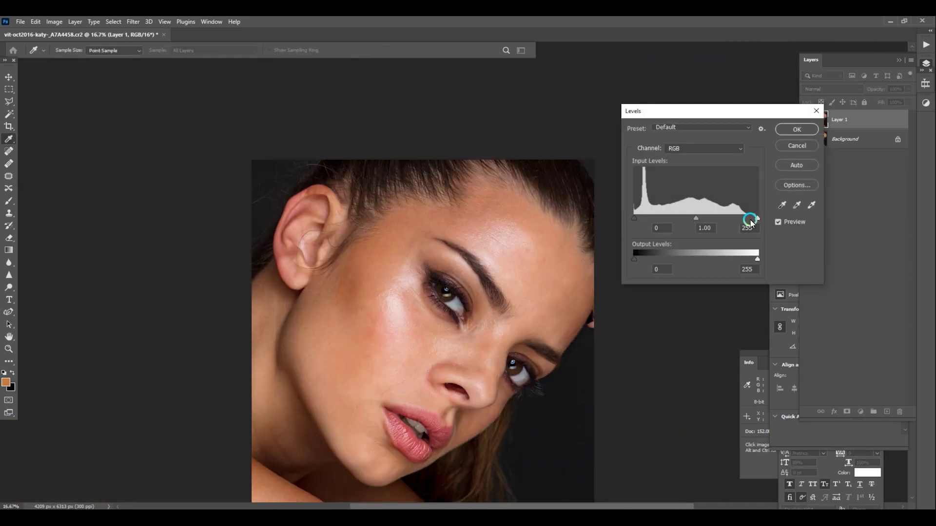
left_click_drag(633, 218, 640, 220)
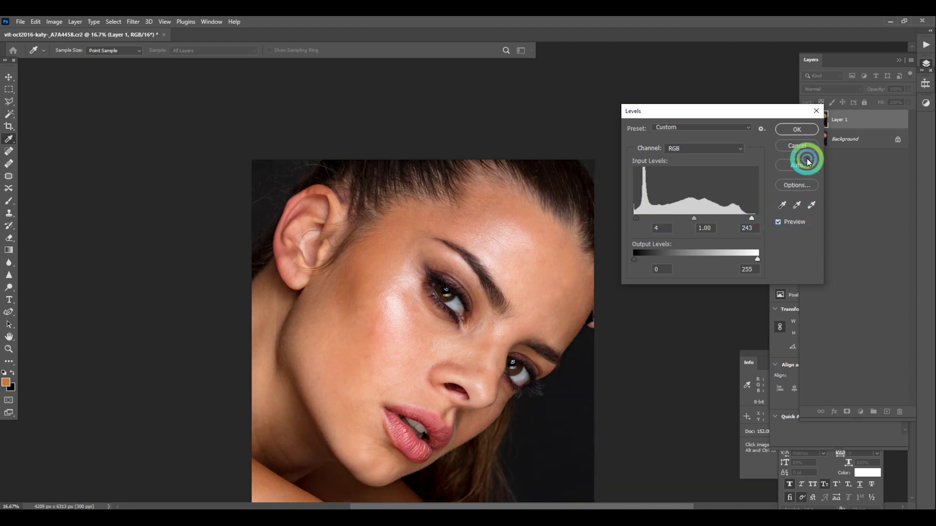
left_click(796, 129)
key("j")
Fade the Levels adjustment to a reduced opacity in Normal mode.
key("ctrl+plus")
key("ctrl+plus")
key("ctrl+shift+f")
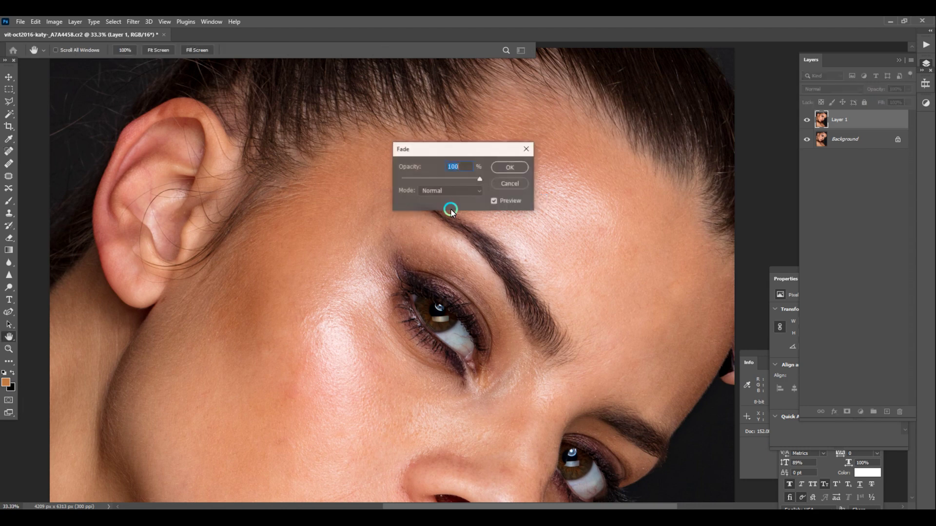
left_click(452, 179)
left_click(524, 167)
key("j")
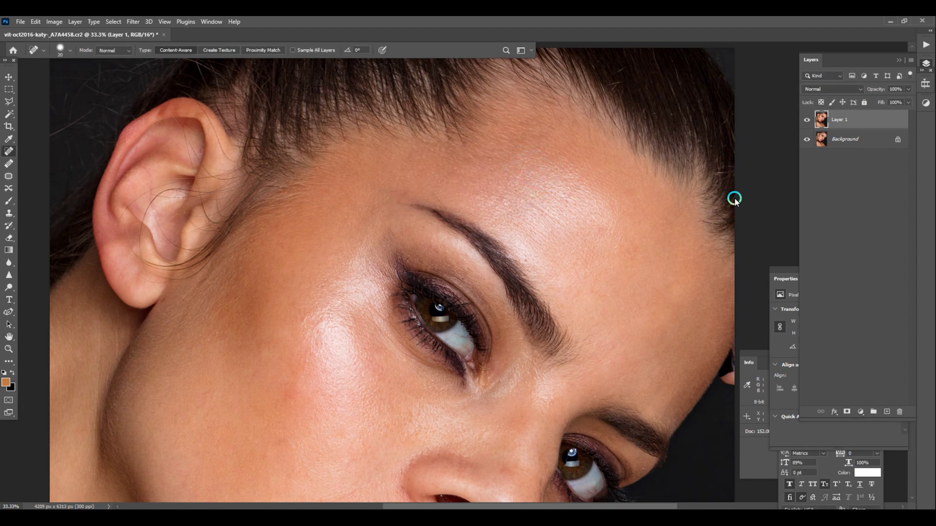
Duplicate Layer 1 with the copy hidden, and preview a 10-pixel Gaussian Blur on the original layer.
key("ctrl+j")
left_click(134, 21)
mouse_move(234, 143)
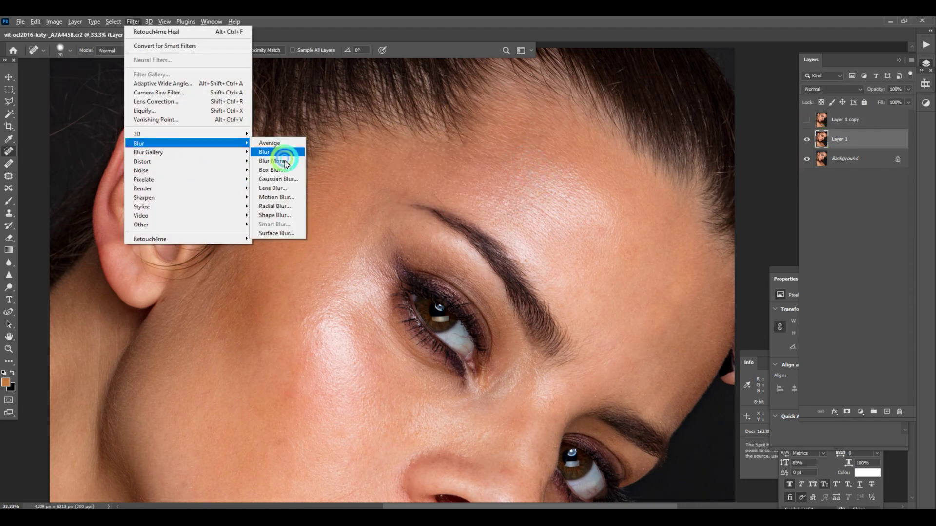
left_click(279, 178)
type("10")
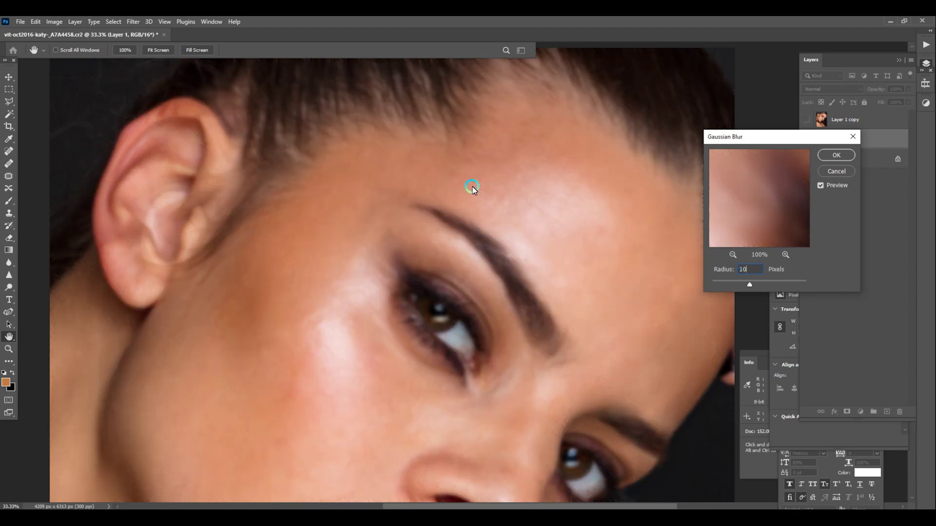
left_click_drag(430, 302, 495, 209)
left_click(834, 195)
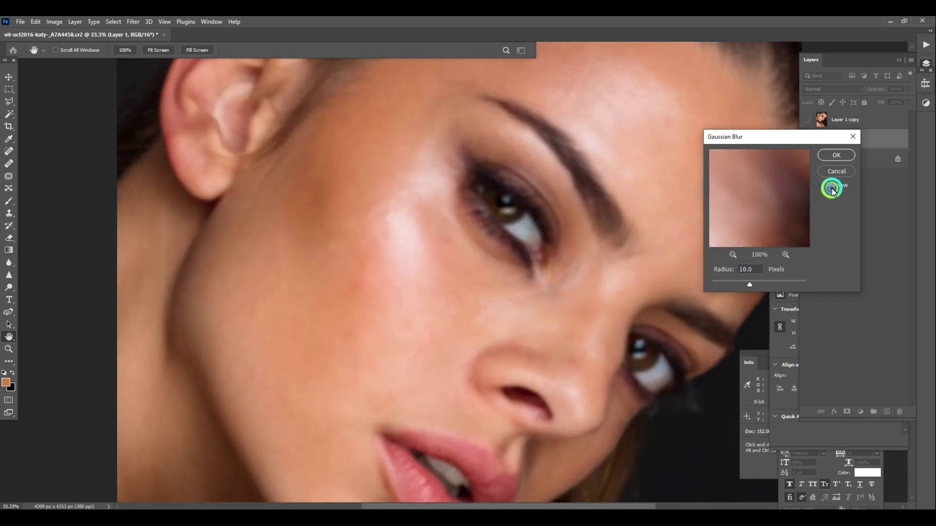
Try a Gaussian Blur radius of 15 pixels and compare the face with the preview on and off.
double_click(747, 269)
type("15")
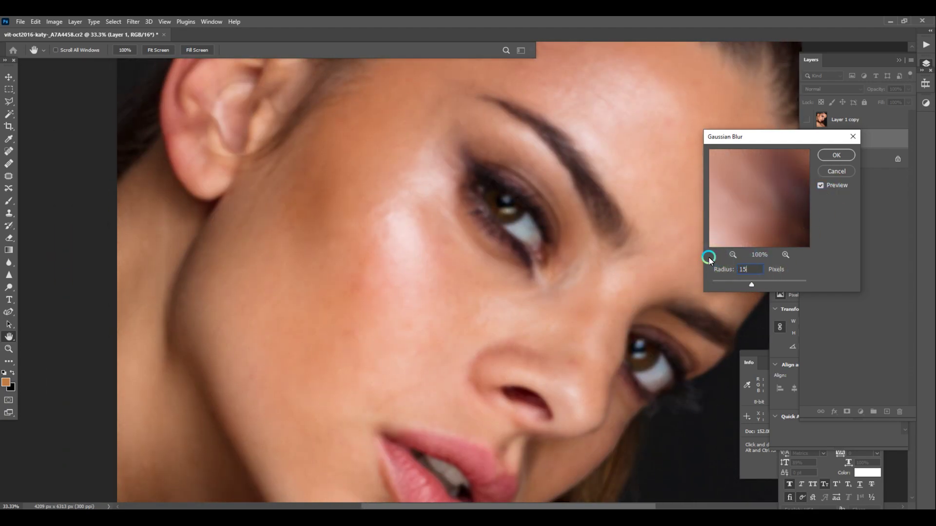
left_click(825, 187)
left_click(825, 187)
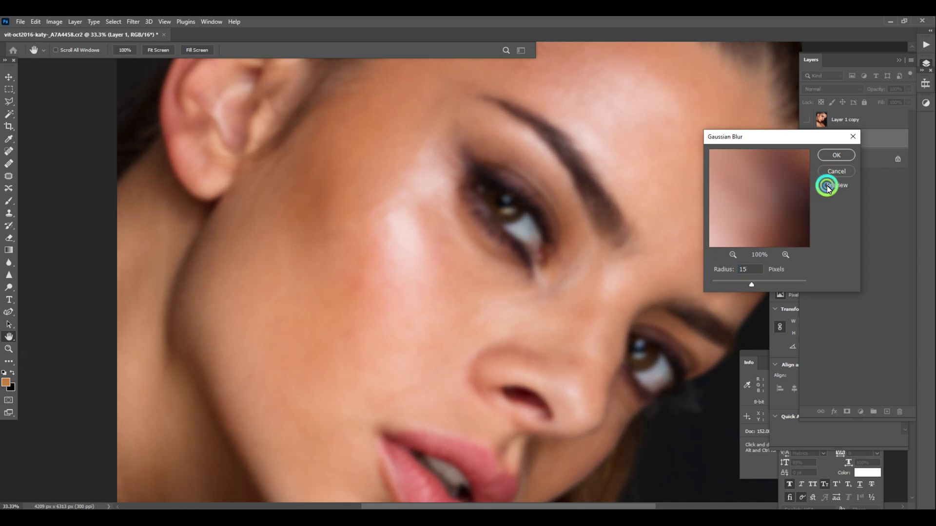
left_click(825, 187)
left_click(825, 187)
left_click(825, 187)
left_click(825, 187)
Try a Gaussian Blur radius of 18 pixels and compare the blurred skin with the original.
left_click_drag(753, 269, 690, 271)
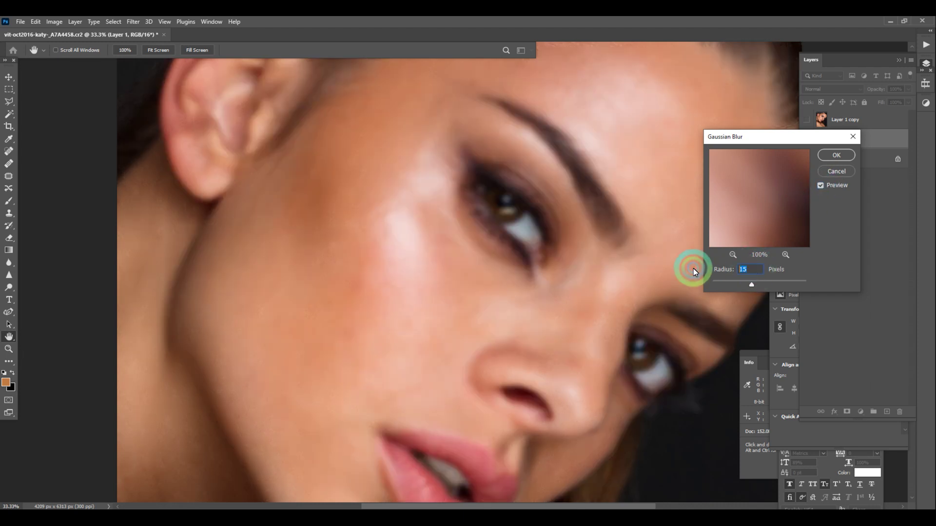
type("18")
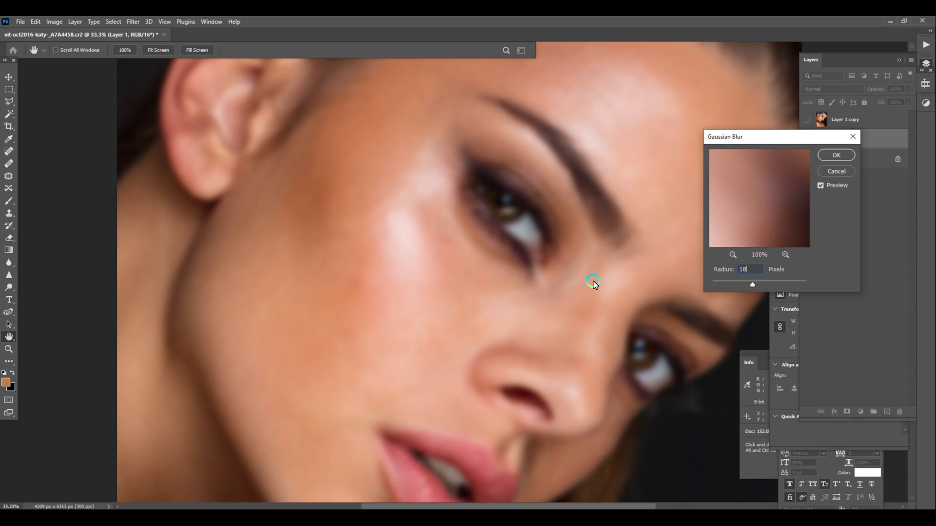
left_click(823, 186)
left_click(824, 186)
left_click(824, 186)
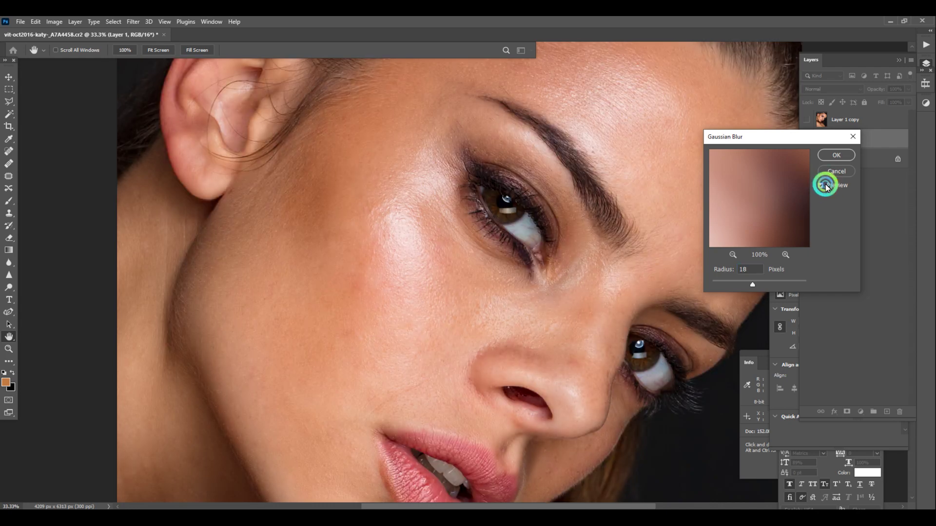
left_click(823, 186)
left_click(826, 188)
left_click(826, 187)
Set the Gaussian Blur radius to 19 pixels and apply it to Layer 1.
left_click_drag(753, 269, 725, 269)
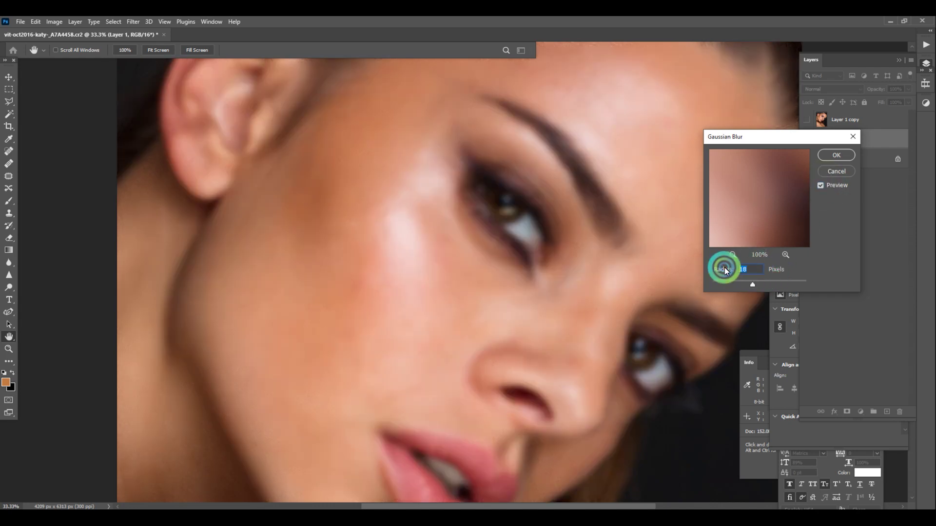
type("19")
left_click(845, 155)
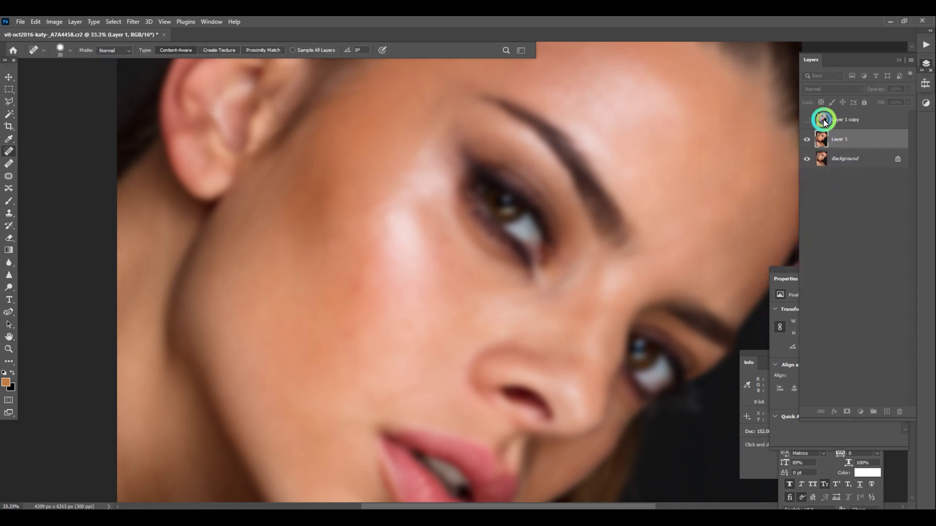
Show Layer 1 copy and use Apply Image with Layer 1 as the source to turn it into a grey texture layer.
left_click(821, 119)
left_click(808, 120)
key("alt+i")
key("y")
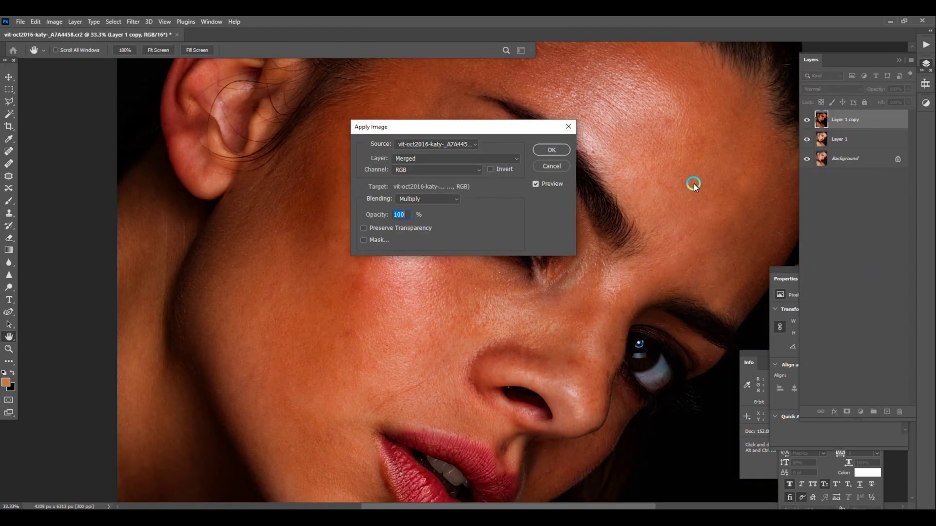
left_click(427, 161)
left_click(407, 191)
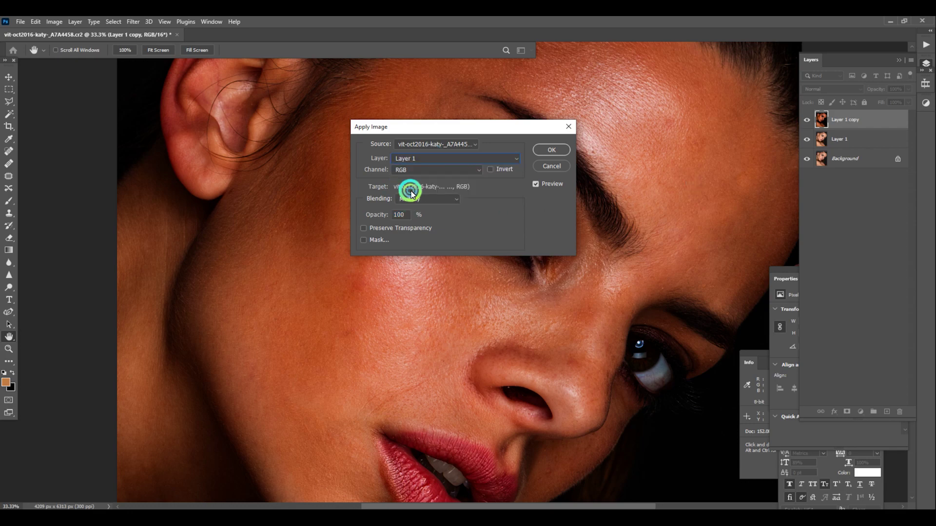
left_click(427, 198)
left_click(425, 382)
left_click(553, 150)
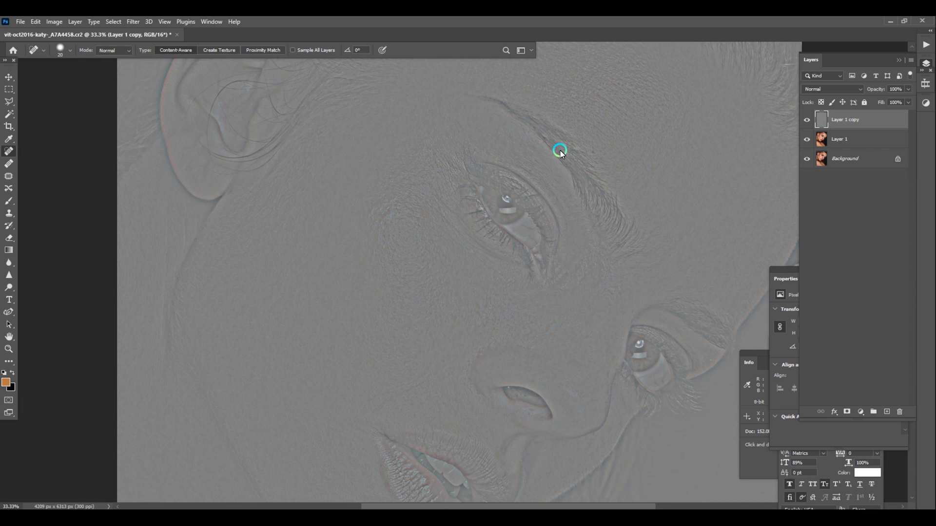
Set the texture layer's blend mode to Linear Light and hide the layer.
left_click(834, 89)
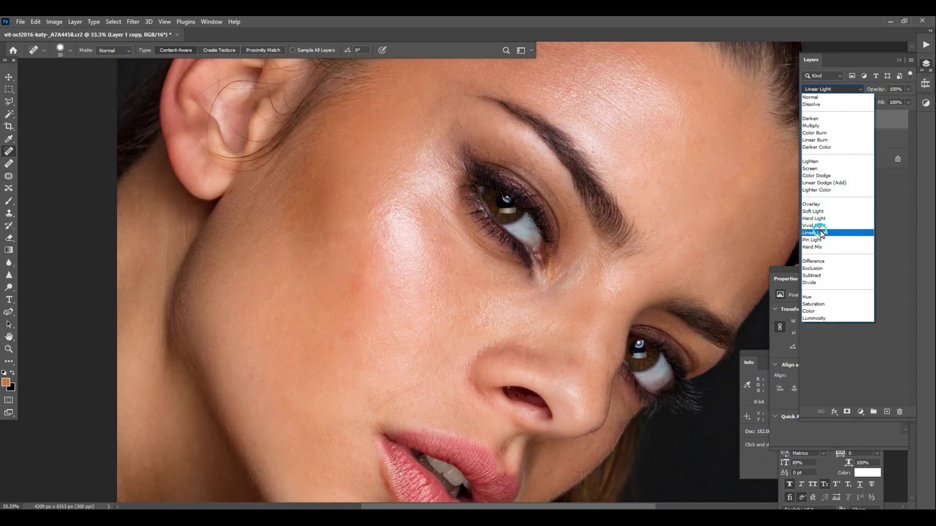
left_click(818, 233)
left_click(807, 119)
Duplicate the blurred Layer 1 and add a Black & White adjustment above the duplicate with Reds at -146.
left_click(824, 140)
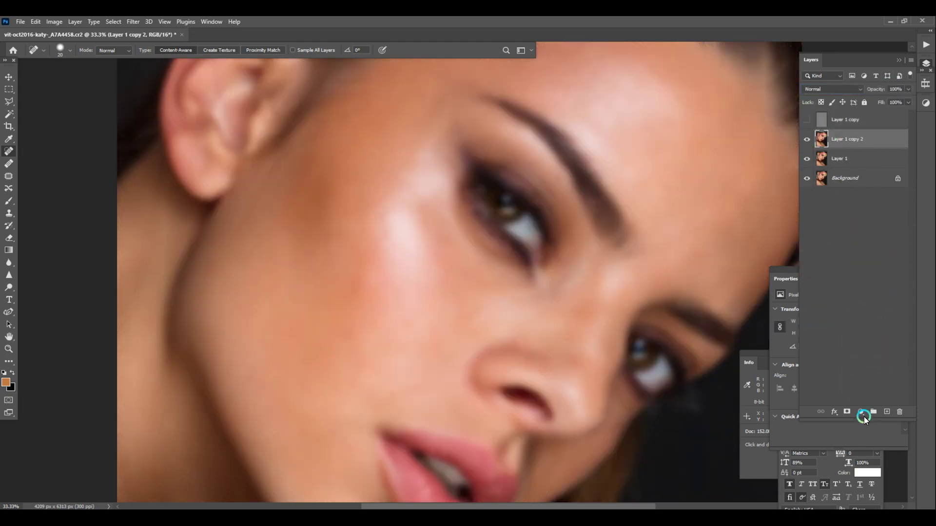
left_click(862, 413)
left_click(853, 341)
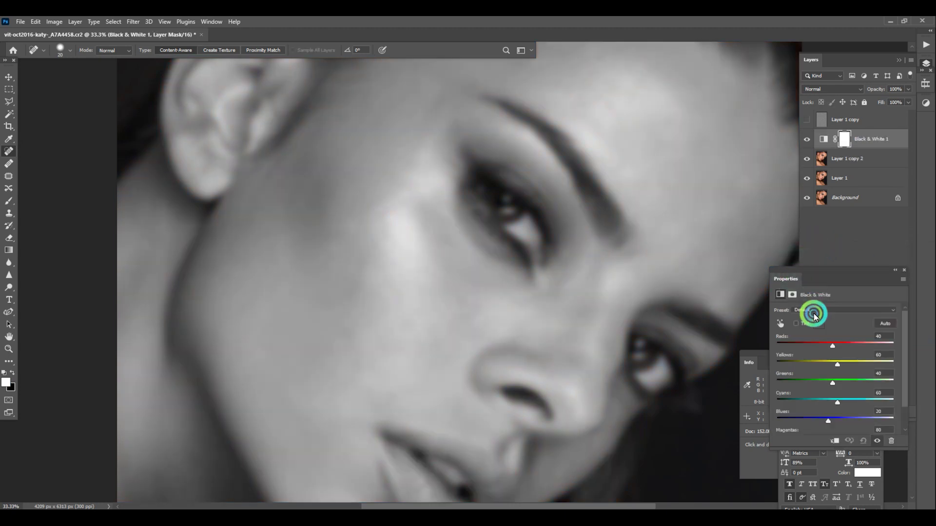
left_click_drag(833, 345, 789, 344)
Lower the Black & White adjustment layer's opacity so that some of the skin colour shows through.
left_click(908, 140)
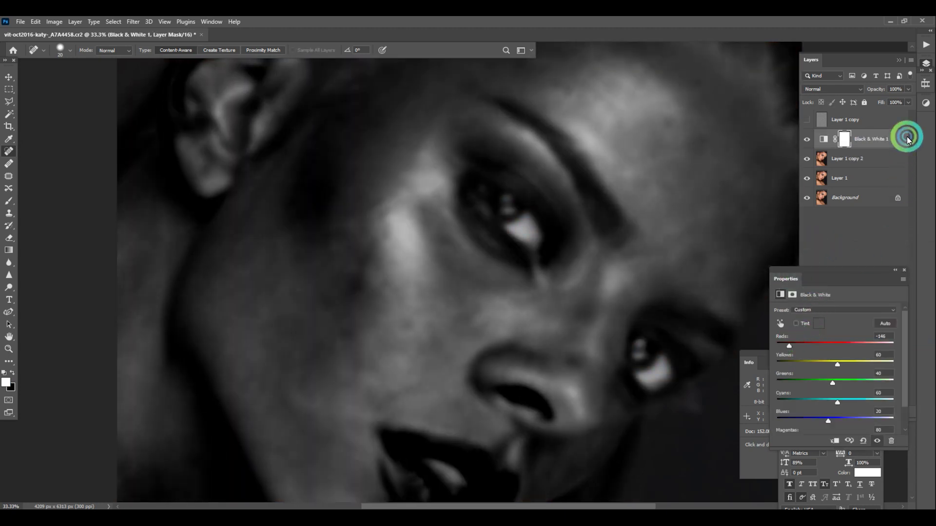
left_click(908, 103)
left_click_drag(908, 113, 896, 101)
left_click(909, 90)
left_click_drag(718, 155, 671, 279)
Make Layer 1 copy 2 the active layer and switch to the Mixer Brush tool.
left_click(849, 157)
left_click_drag(396, 171, 441, 129)
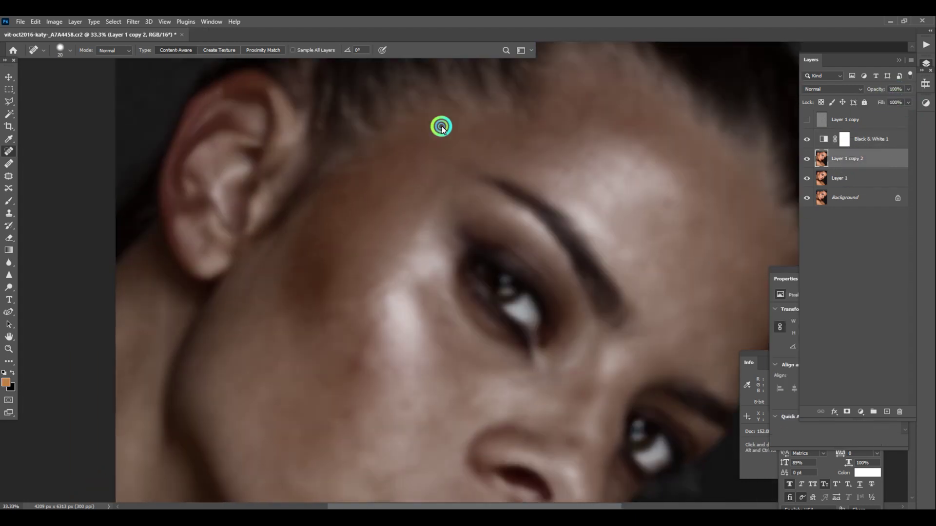
left_click_drag(470, 294, 353, 364)
left_click_drag(664, 220, 11, 182)
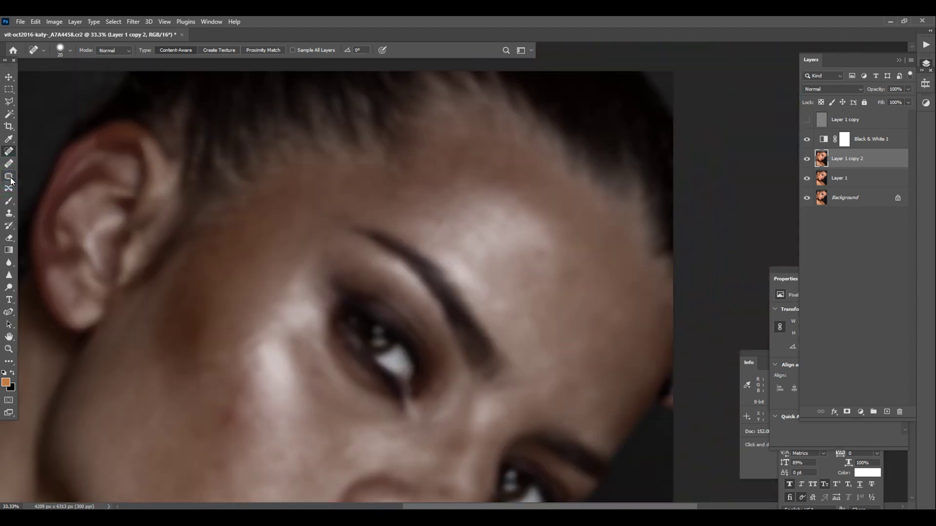
right_click(11, 204)
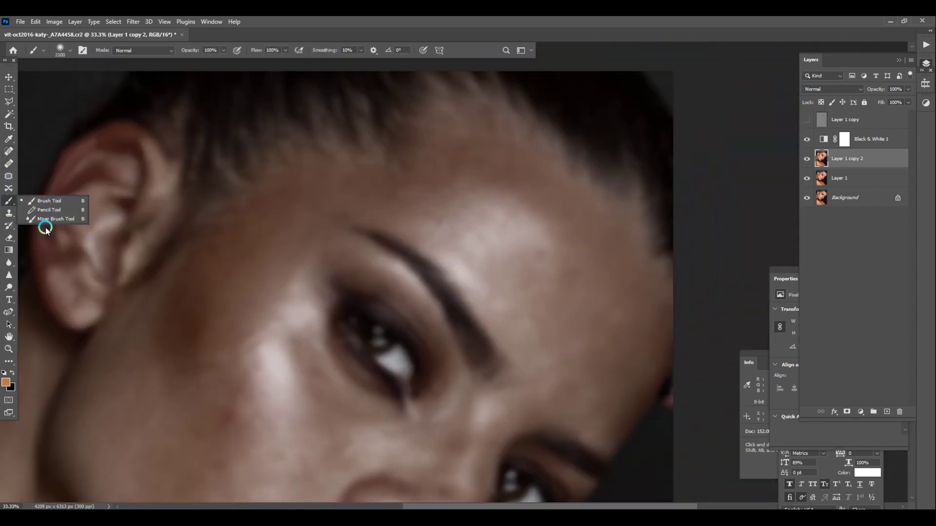
left_click(45, 221)
Blend the uneven tones across the middle of the forehead on Layer 1 copy 2 with the Mixer Brush at 400 to 500 px.
left_click_drag(553, 263, 543, 258)
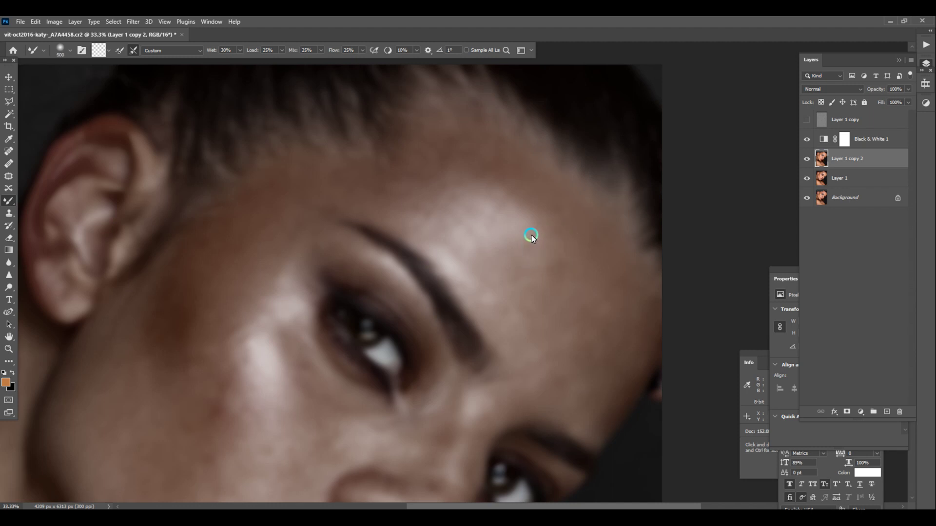
left_click_drag(530, 332, 535, 325)
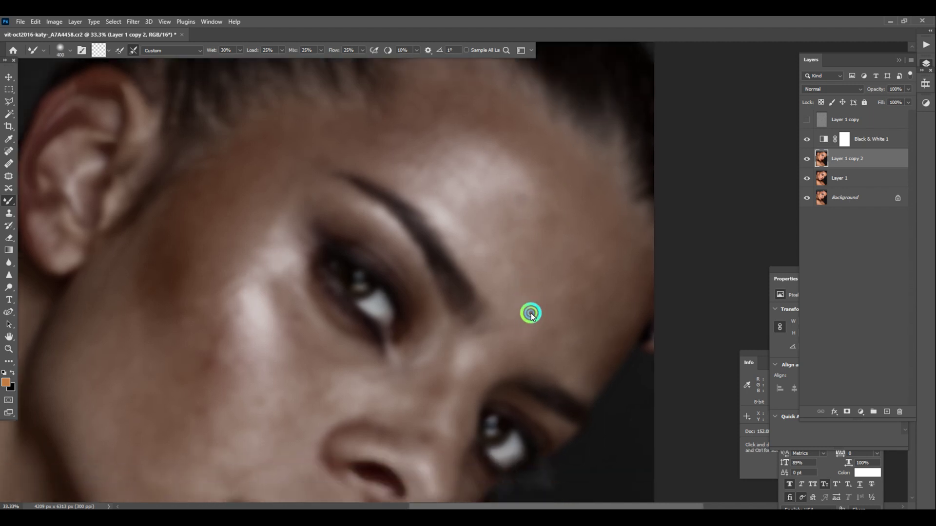
key("bracketright")
left_click_drag(559, 338, 514, 273)
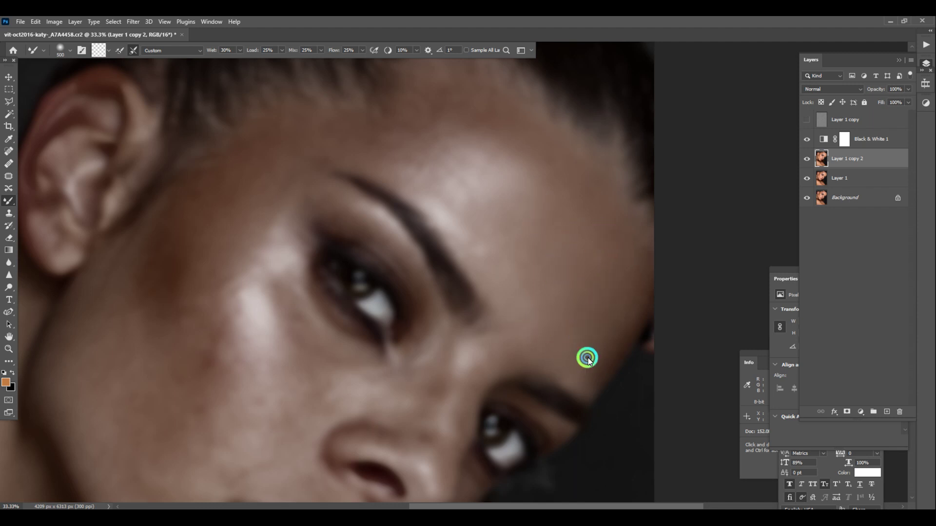
left_click_drag(476, 209, 555, 316)
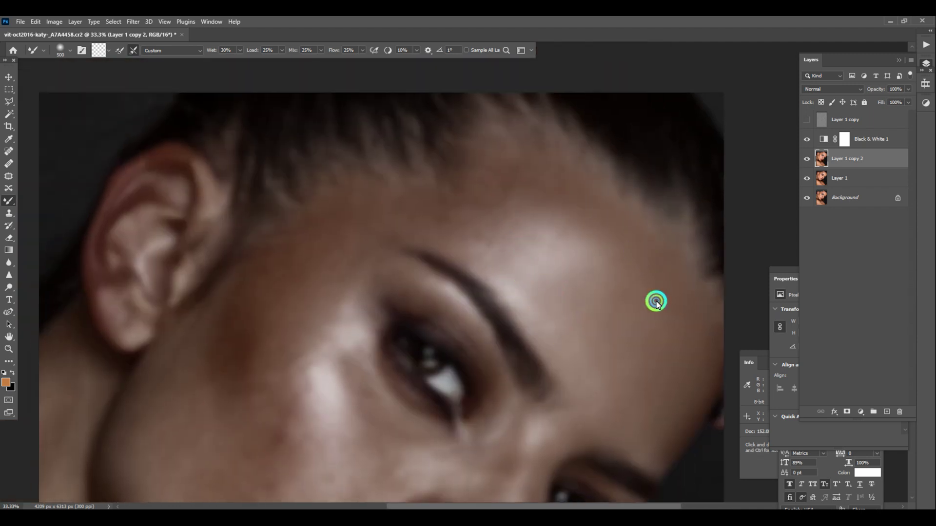
Smooth the upper forehead along the hairline and around the highlight with the Mixer Brush at 500 px.
left_click_drag(552, 209, 610, 236)
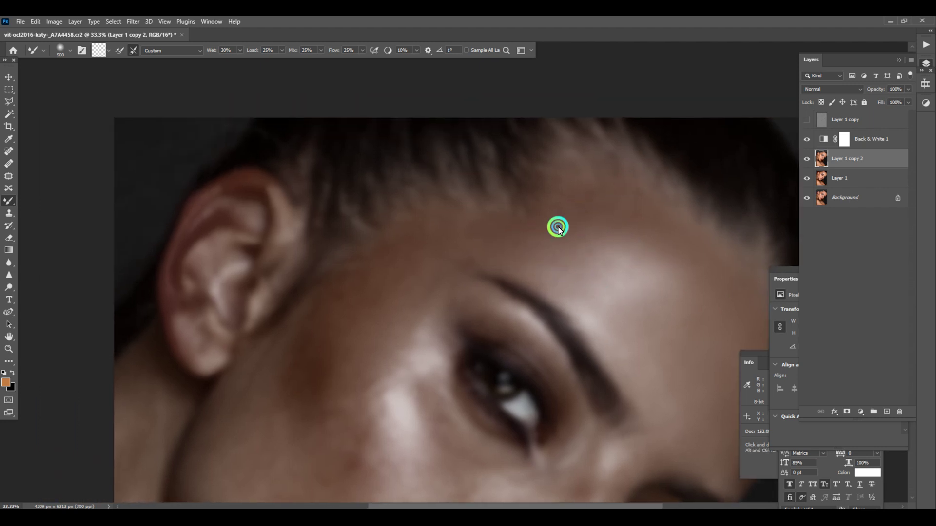
left_click_drag(558, 226, 538, 234)
left_click_drag(654, 335, 591, 247)
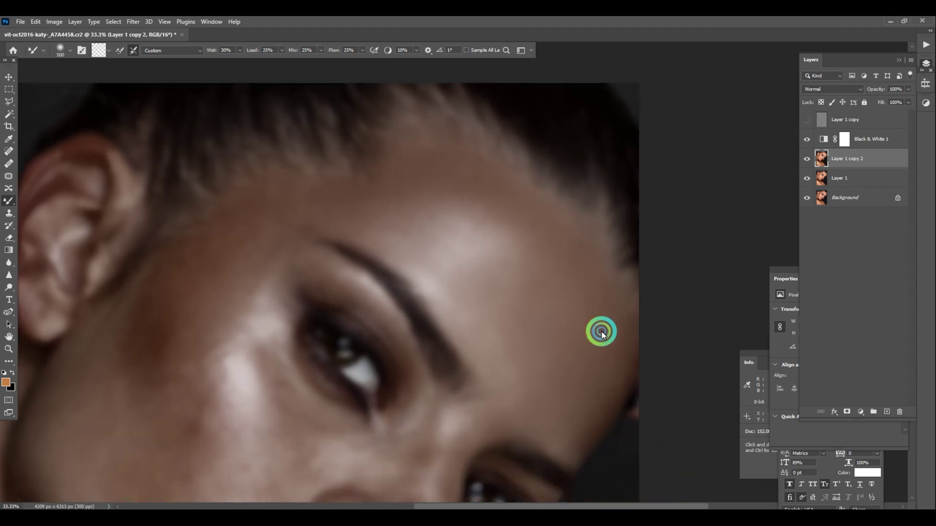
left_click_drag(609, 338, 633, 271)
key("bracketleft")
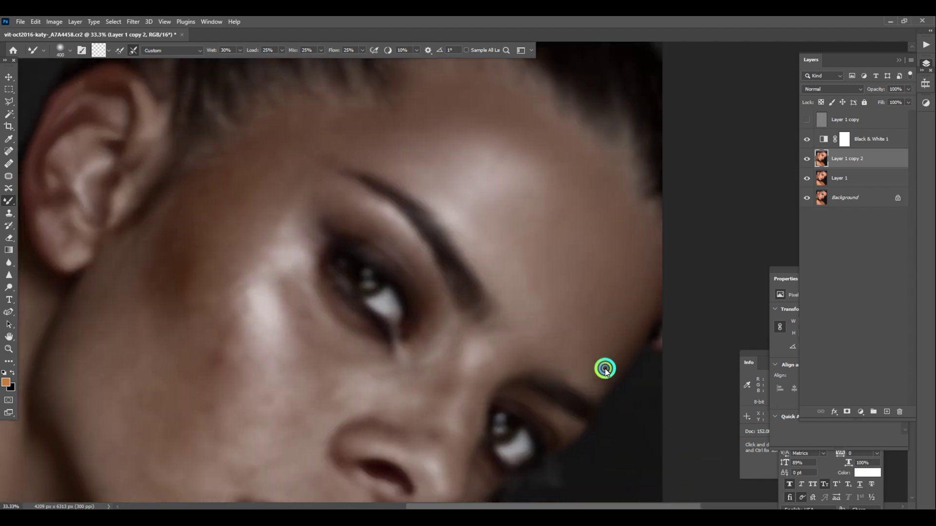
Even out the lower forehead above the brows, starting at 400 px, and soften the forehead highlight with a larger 600 px Mixer Brush.
left_click_drag(602, 368, 549, 329)
key("bracketright")
key("bracketright")
key("bracketright")
mouse_move(531, 310)
left_mouse_down()
mouse_move(580, 363)
mouse_move(553, 318)
mouse_move(580, 232)
left_mouse_up()
key("bracketleft")
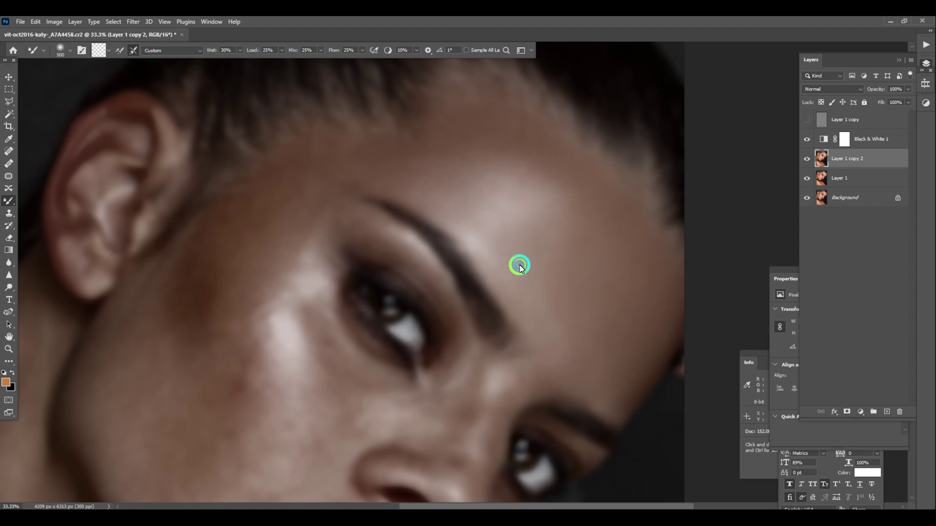
key("bracketright")
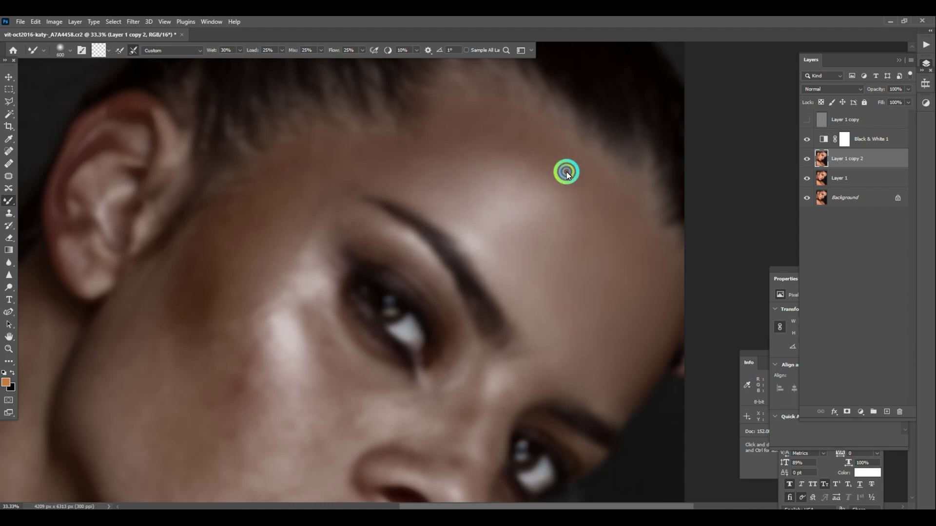
Blend the skin at the temple beside the outer end of the eyebrow with the Mixer Brush at 400 px.
left_click_drag(354, 171, 472, 188)
key("bracketleft")
key("bracketleft")
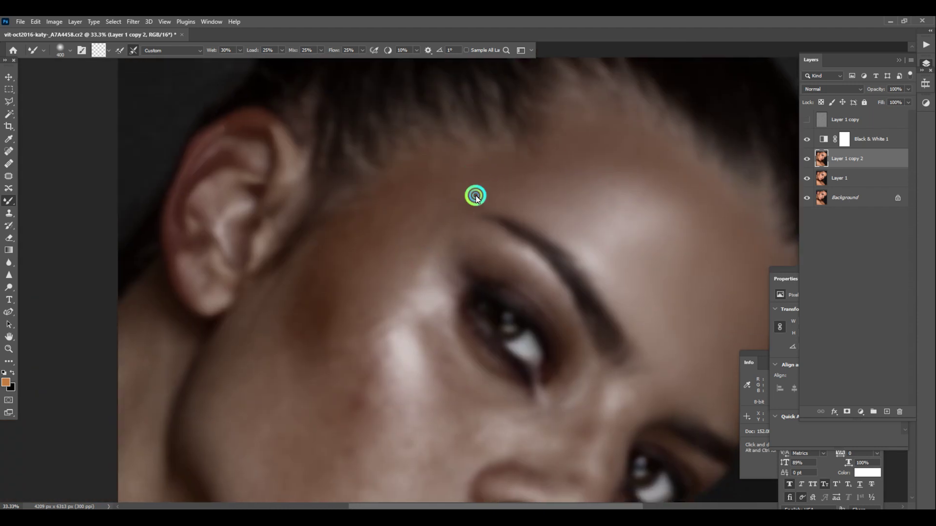
mouse_move(422, 272)
left_mouse_down()
mouse_move(475, 201)
mouse_move(470, 263)
mouse_move(482, 205)
left_mouse_up()
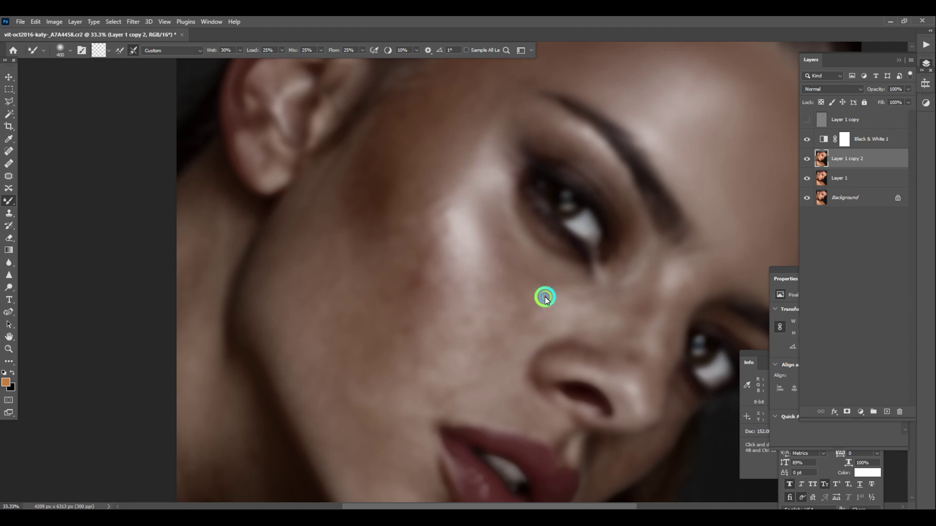
Smooth the tones on the bridge and side of the nose with a smaller Mixer Brush at 200 to 300 px.
scroll(541, 293, "down", 1)
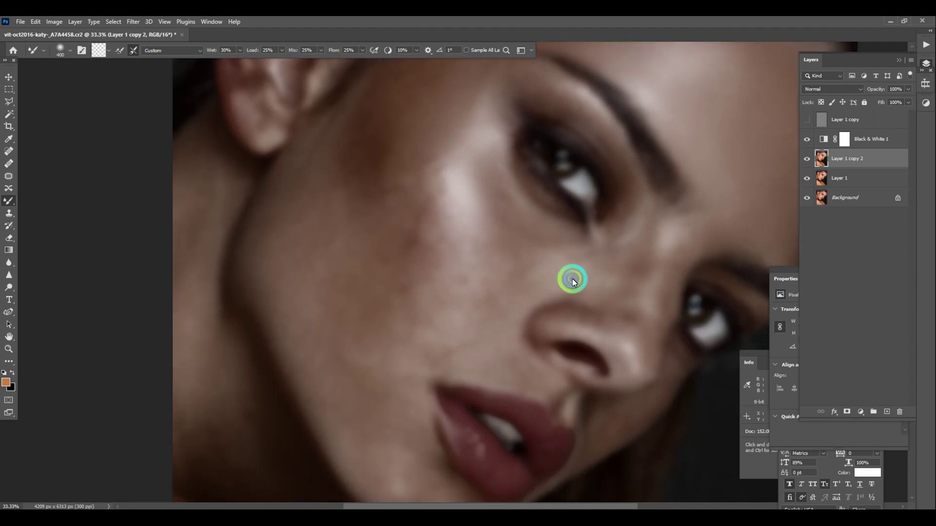
key("bracketleft")
key("bracketleft")
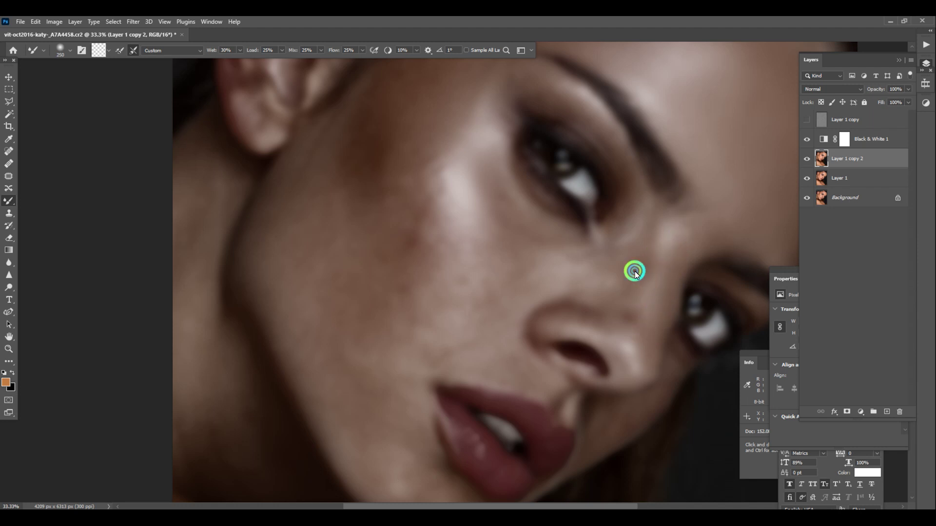
key("bracketleft")
key("bracketleft")
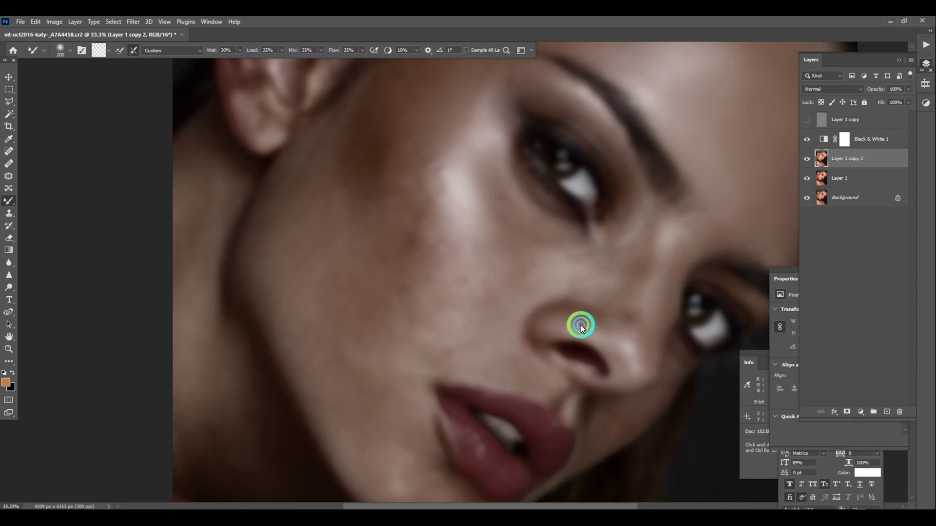
key("bracketright")
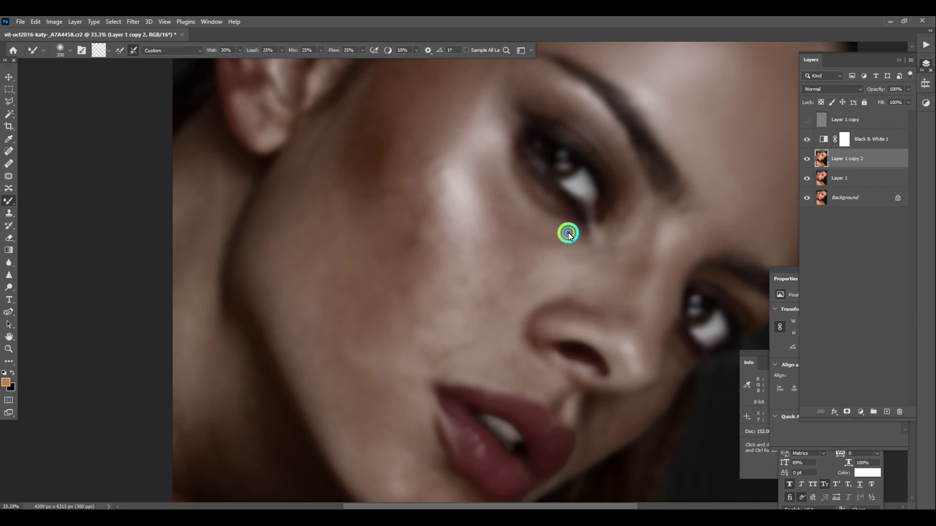
Blend the skin below the inner corner of the eye and beside the nose with the Mixer Brush at about 300 px.
key("bracketright")
key("bracketright")
key("bracketleft")
key("bracketleft")
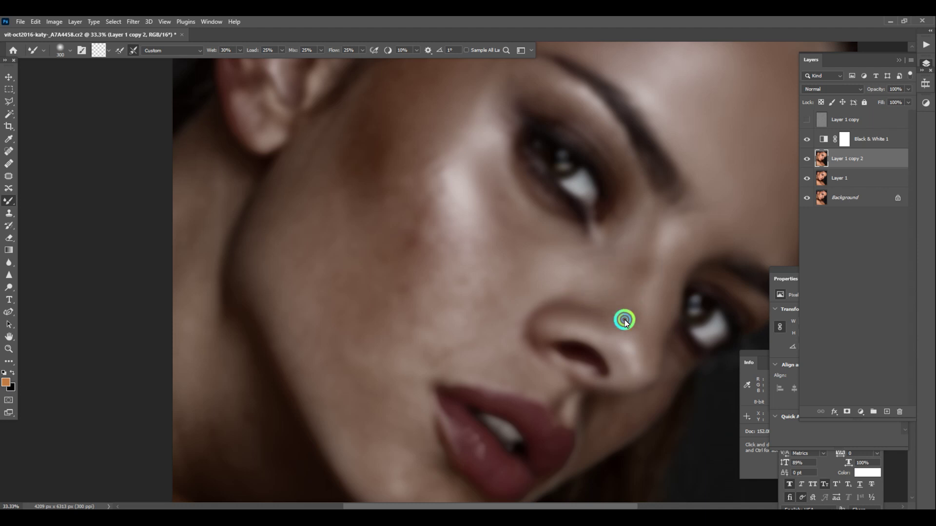
key("bracketleft")
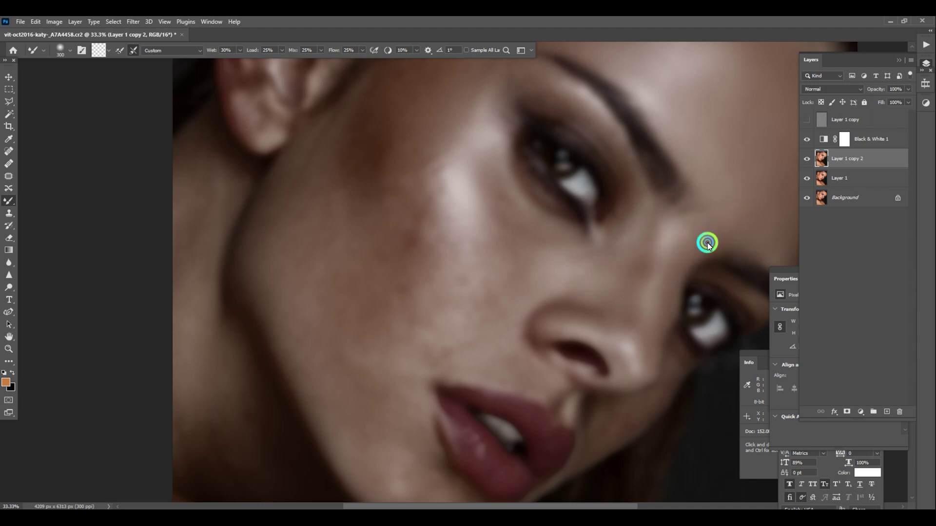
Even out the upper cheek beneath the eye with the Mixer Brush, reducing its size from 500 to 300 px near the eye.
key("bracketright")
key("bracketright")
key("bracketright")
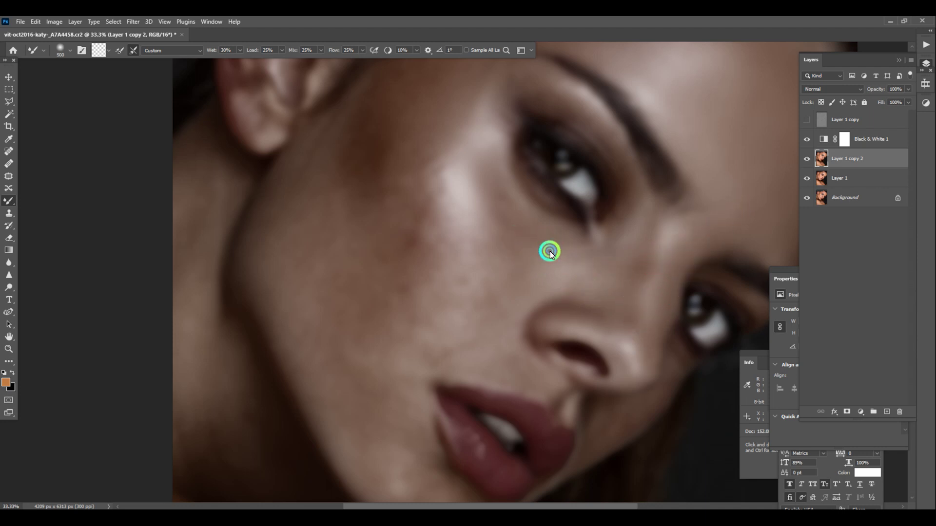
key("bracketleft")
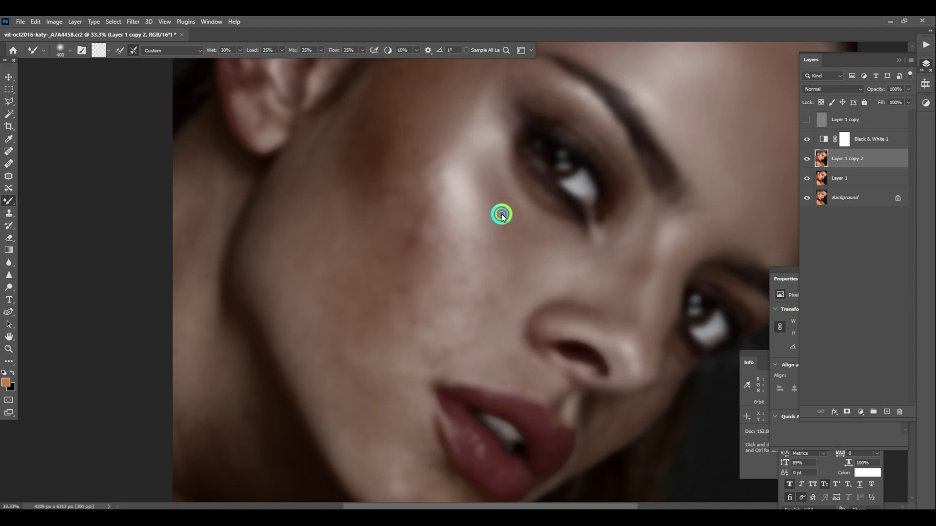
key("bracketleft")
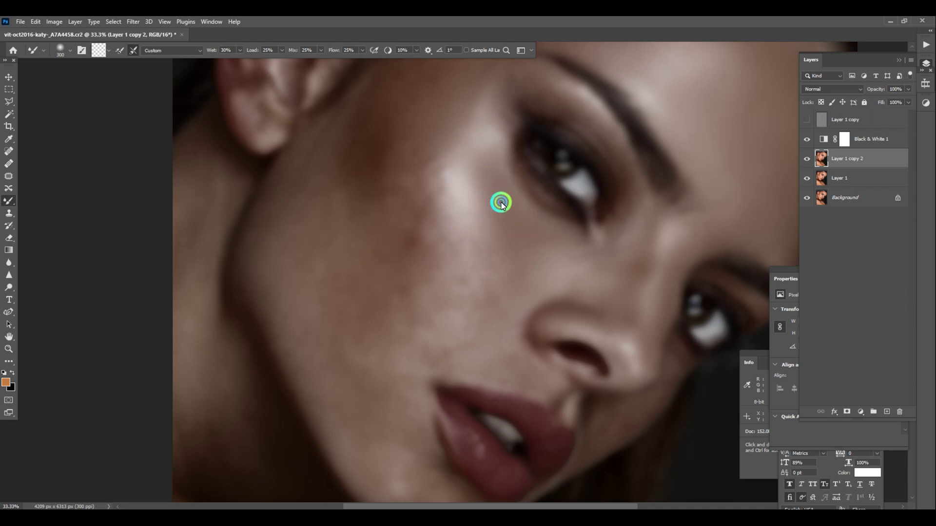
Smooth the cheek from the cheekbone highlight down to the upper lip with the Mixer Brush at 300 to 500 px.
key("bracketright")
key("bracketright")
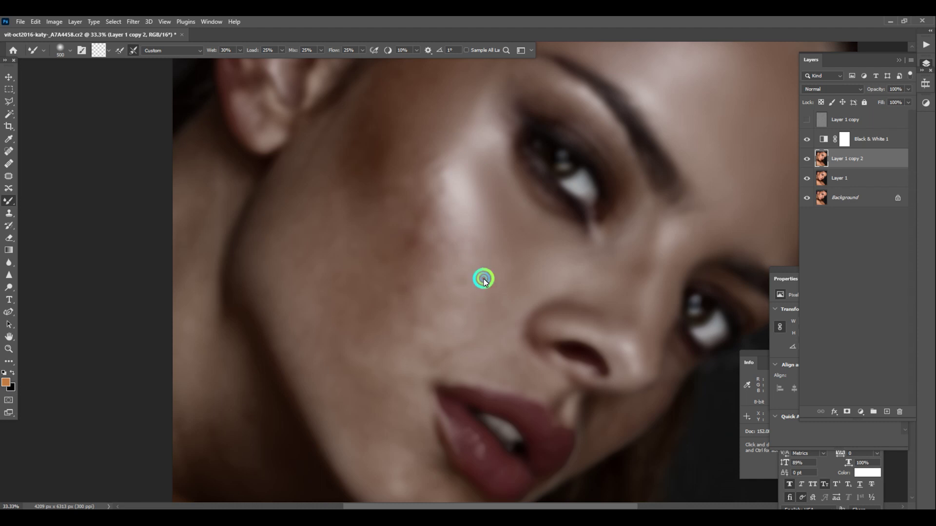
key("bracketleft")
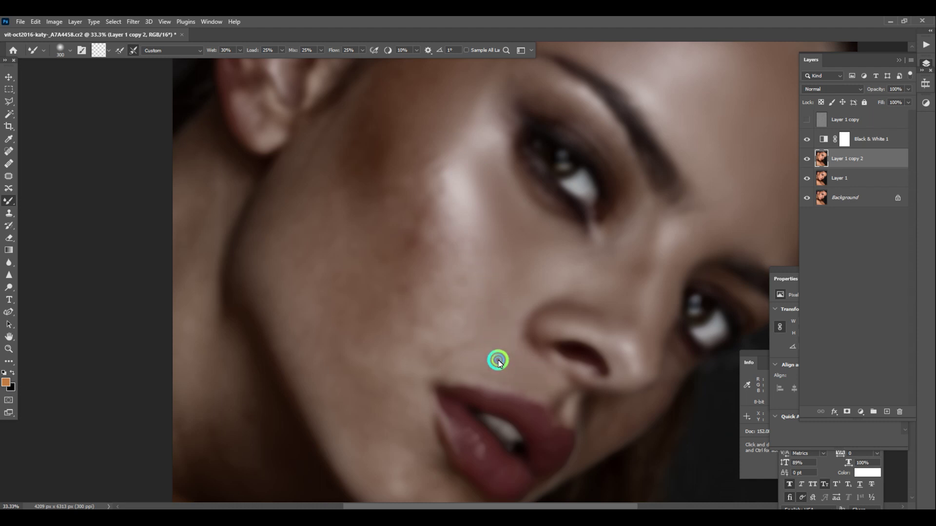
key("bracketright")
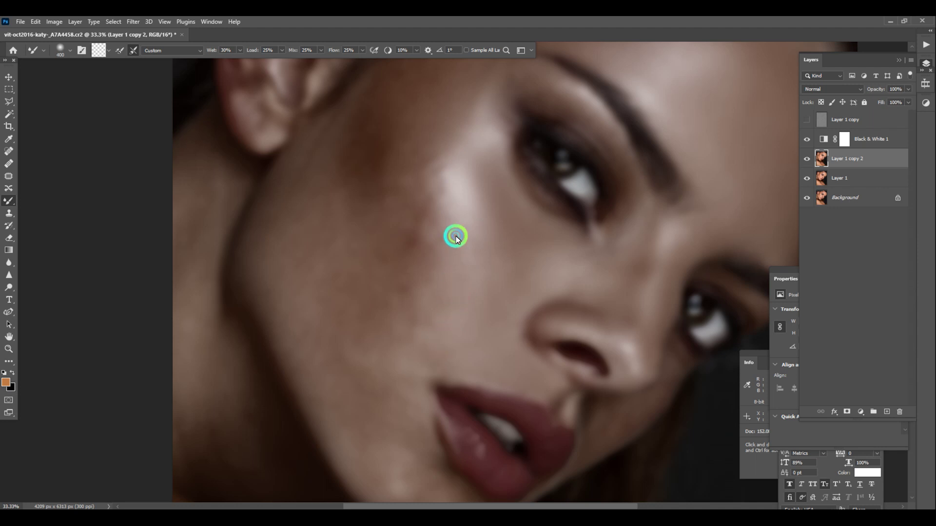
key("bracketright")
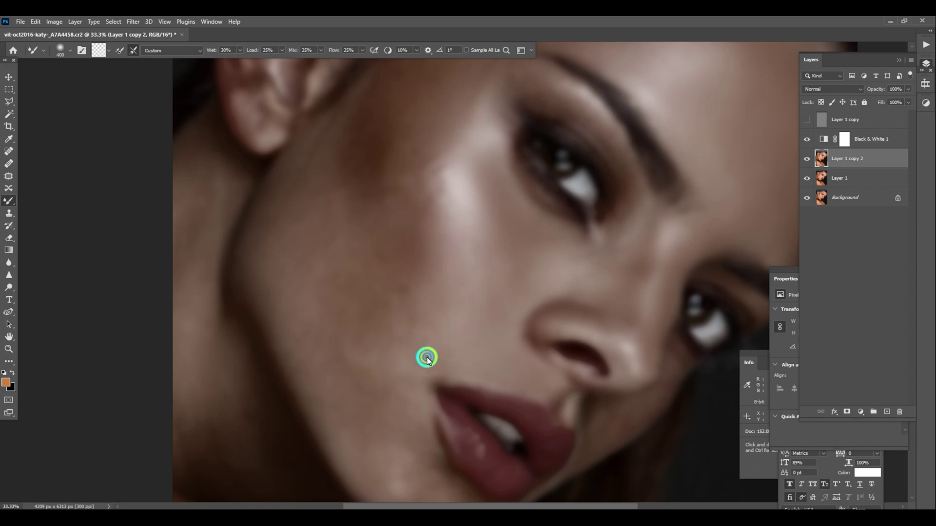
Blend the temple and the dark cheekbone shading between the ear and the eye with the Mixer Brush at 300 to 600 px.
left_click_drag(472, 206, 510, 240)
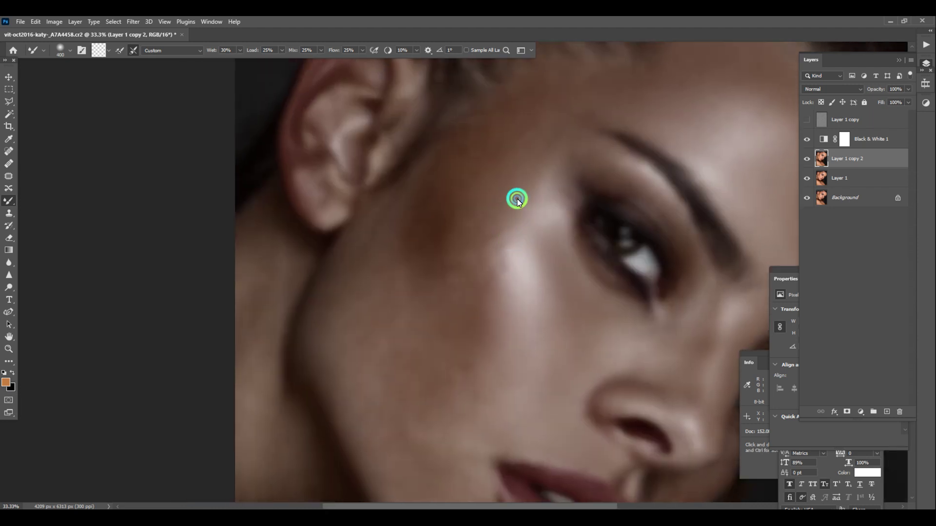
key("bracketleft")
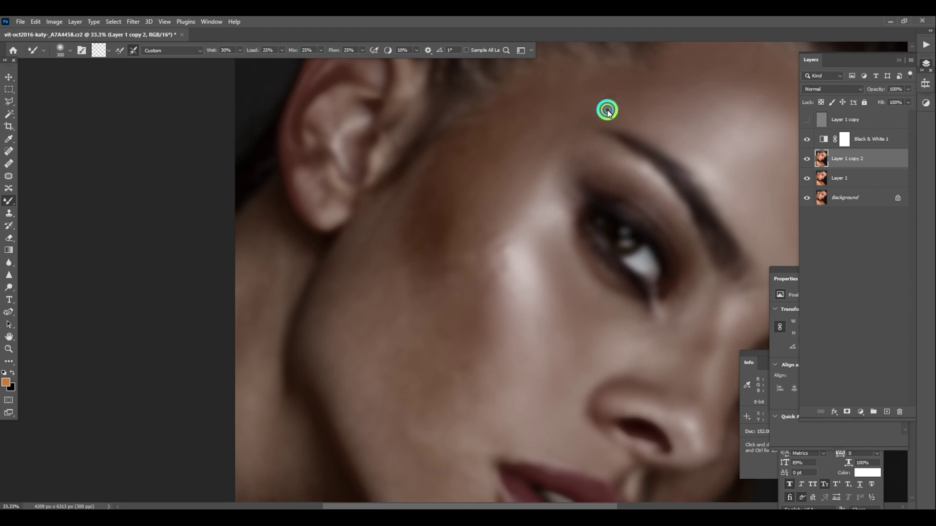
key("bracketright")
key("bracketright")
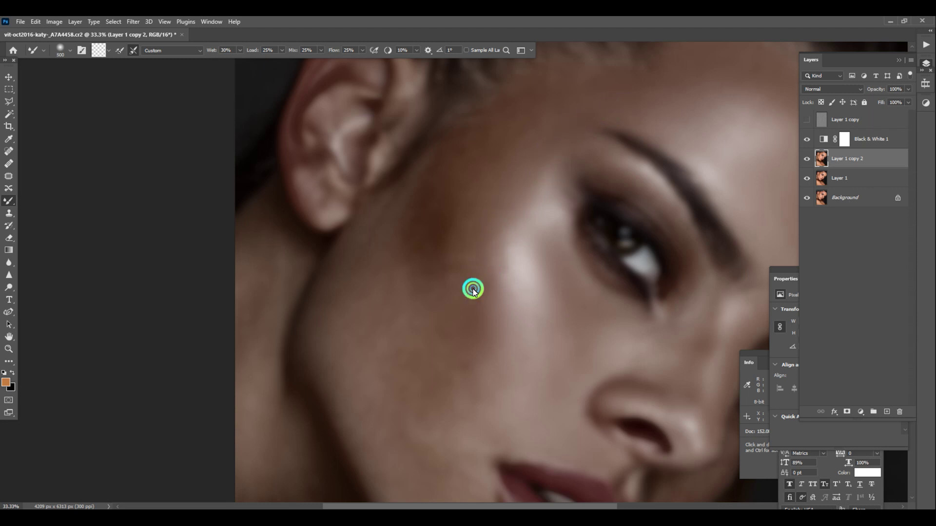
key("bracketleft")
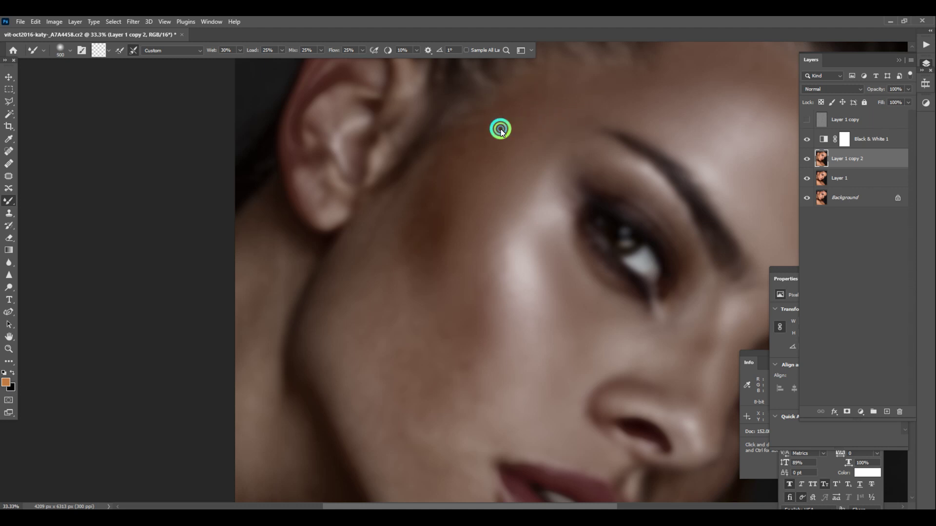
key("bracketright")
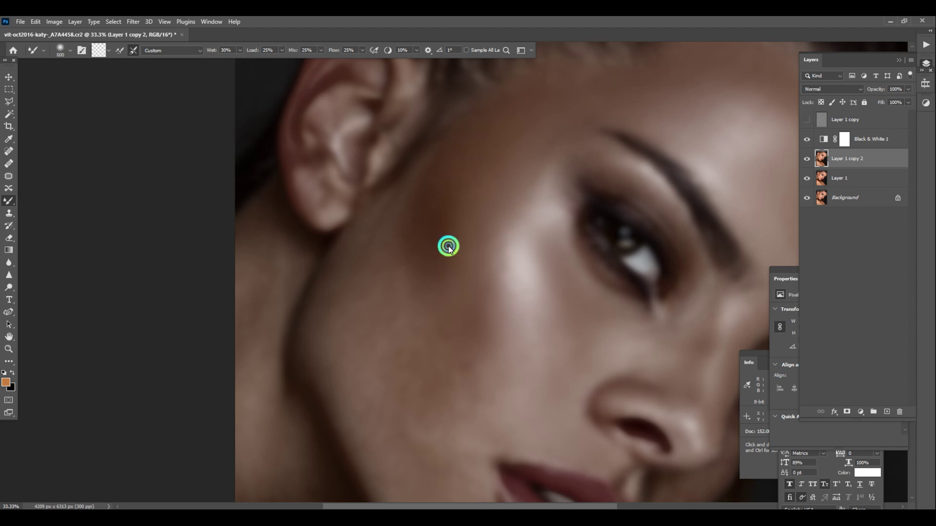
Smooth the lower cheek and jawline beside the mouth with the Mixer Brush at about 400 px.
left_click_drag(467, 394, 494, 292)
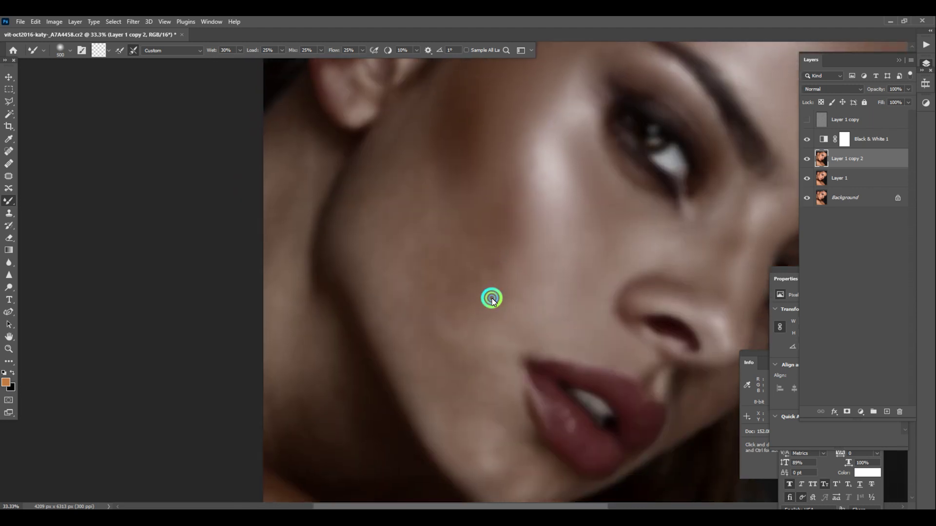
key("bracketleft")
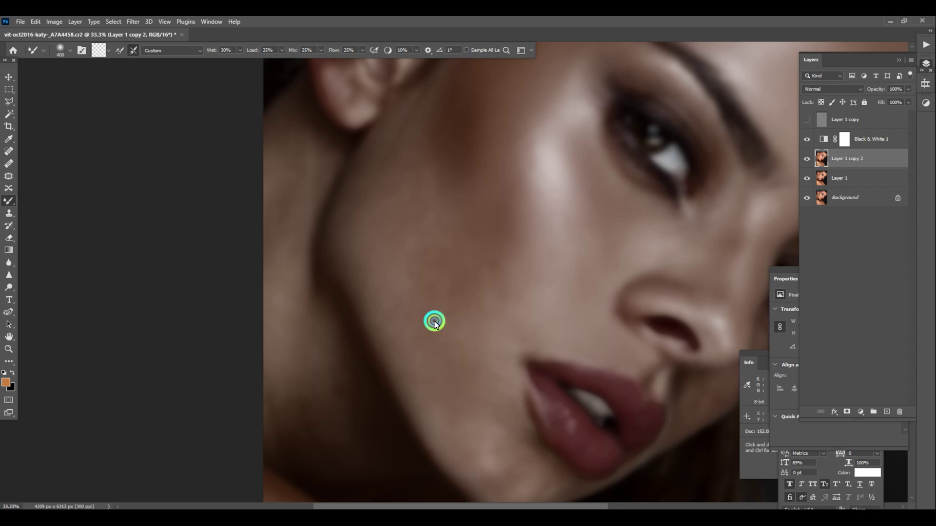
key("bracketleft")
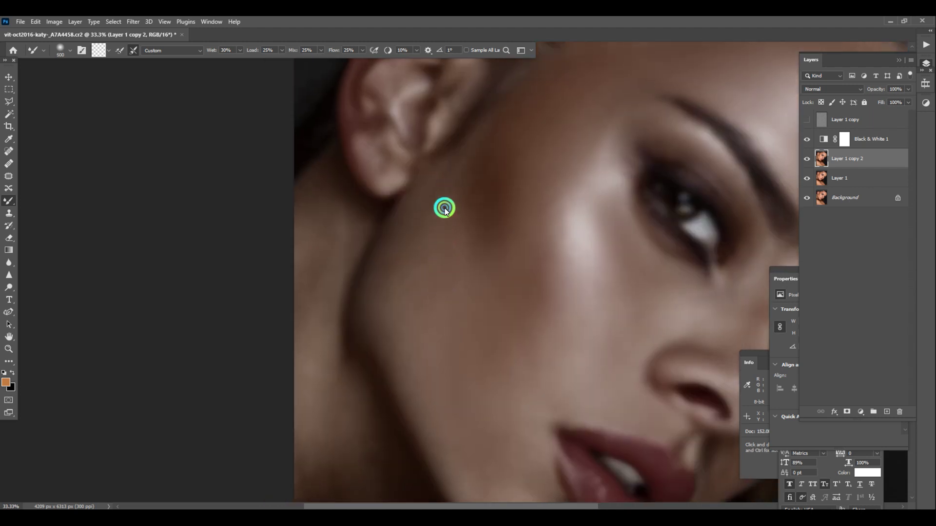
Blend the dark cheekbone shading between the ear and the eye into the mid cheek with the Mixer Brush at about 600 px.
key("bracketleft")
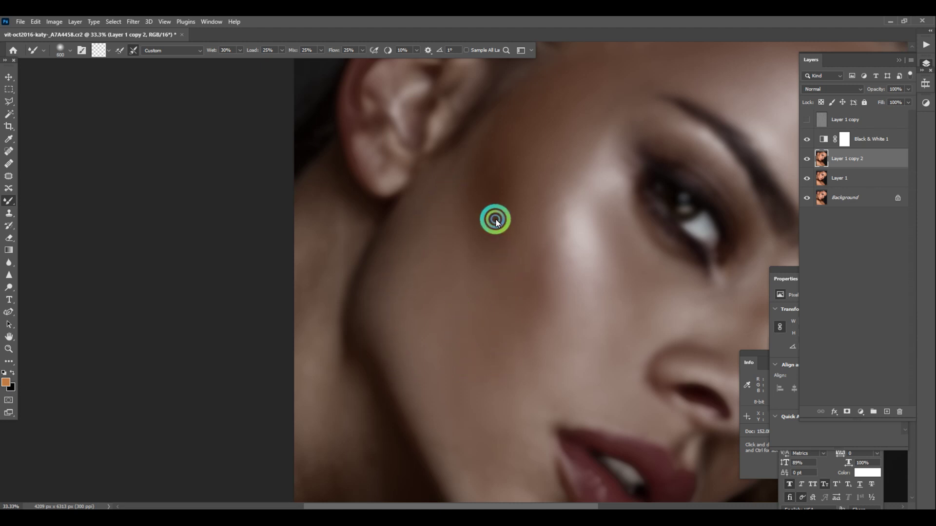
key("bracketright")
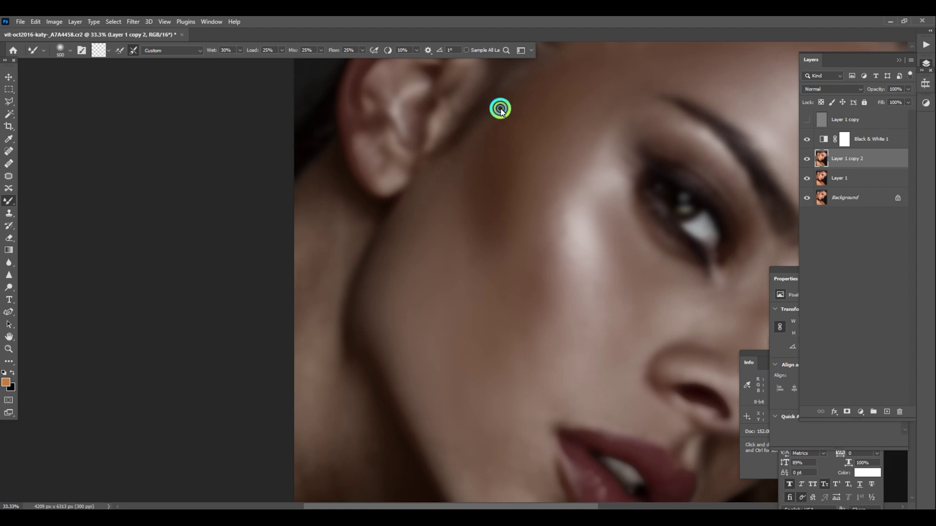
left_click_drag(460, 319, 489, 176)
key("bracketleft")
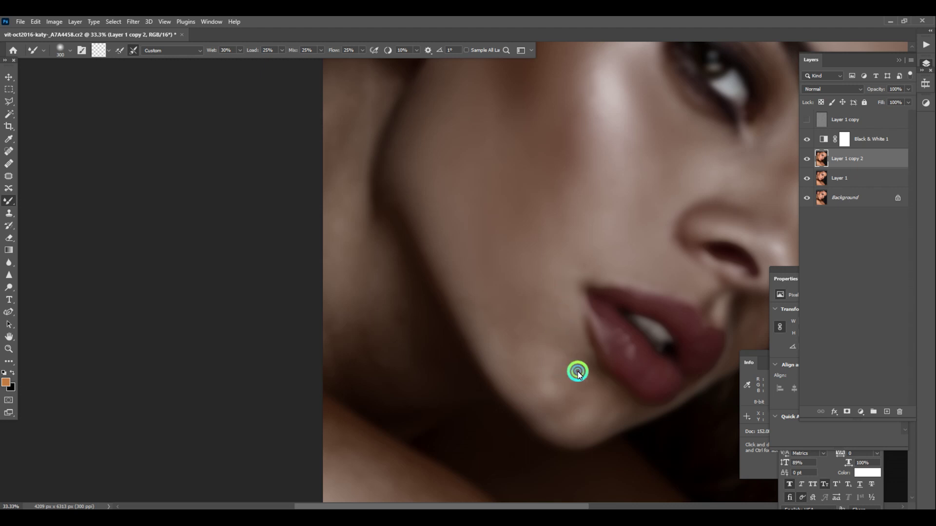
Smooth the chin and the skin below the mouth corner up to the cheek with the Mixer Brush at 300 to 600 px.
key("bracketleft")
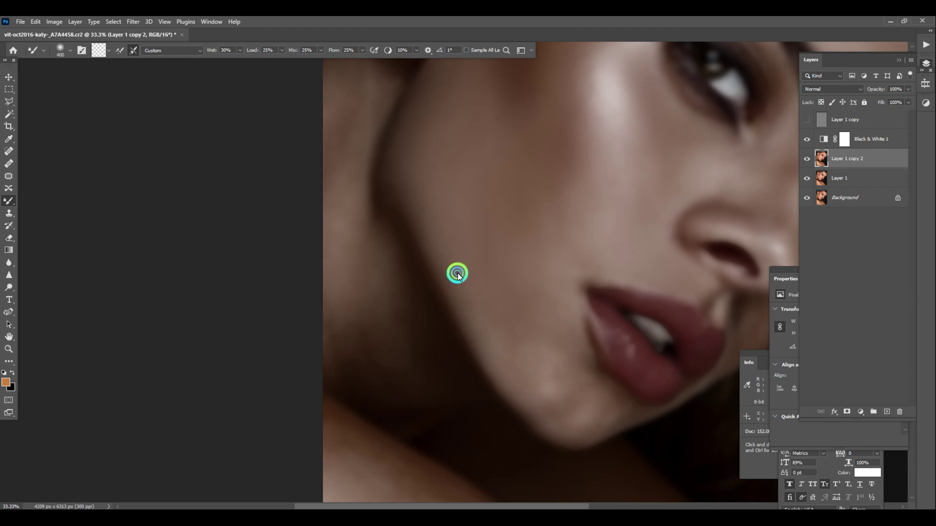
left_click_drag(572, 383, 595, 412)
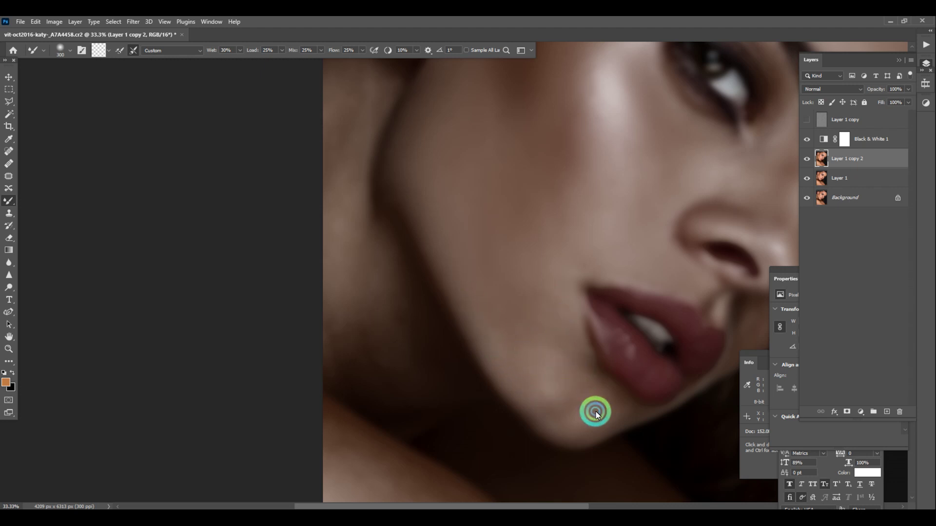
key("bracketleft")
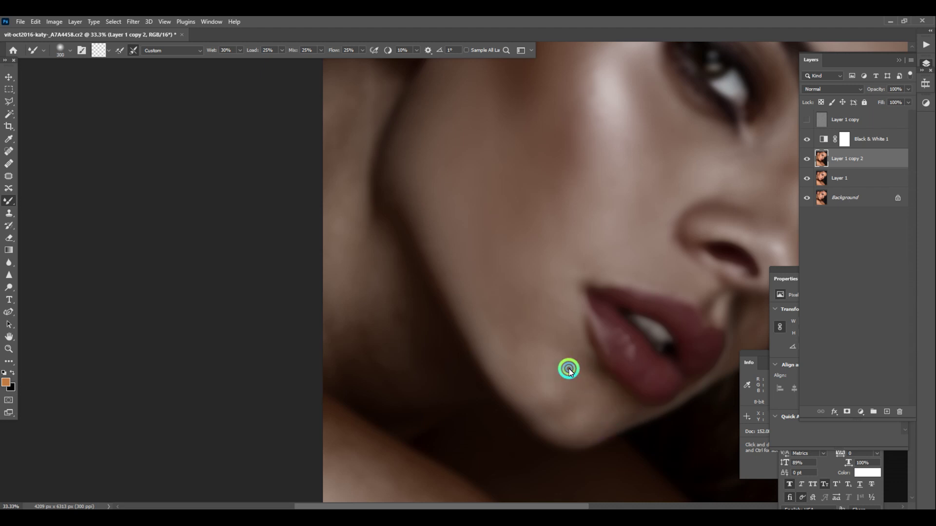
key("bracketright")
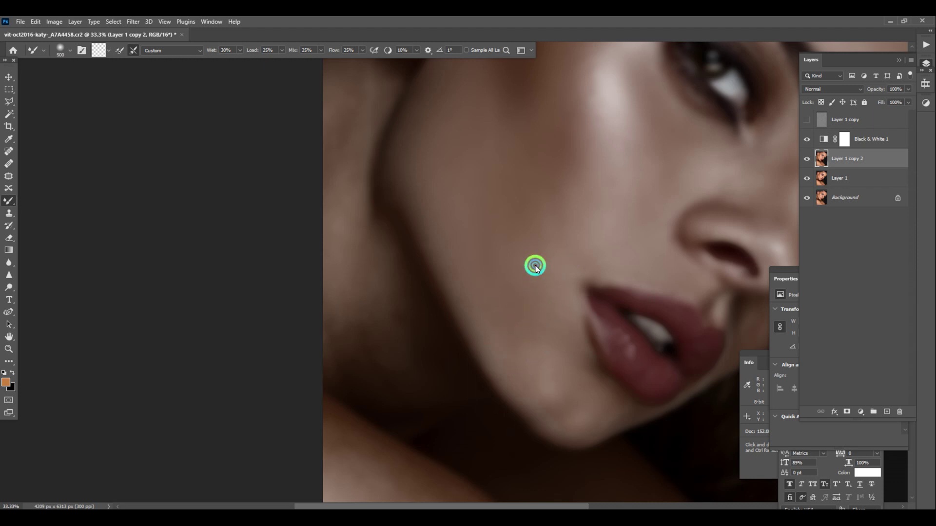
key("bracketright")
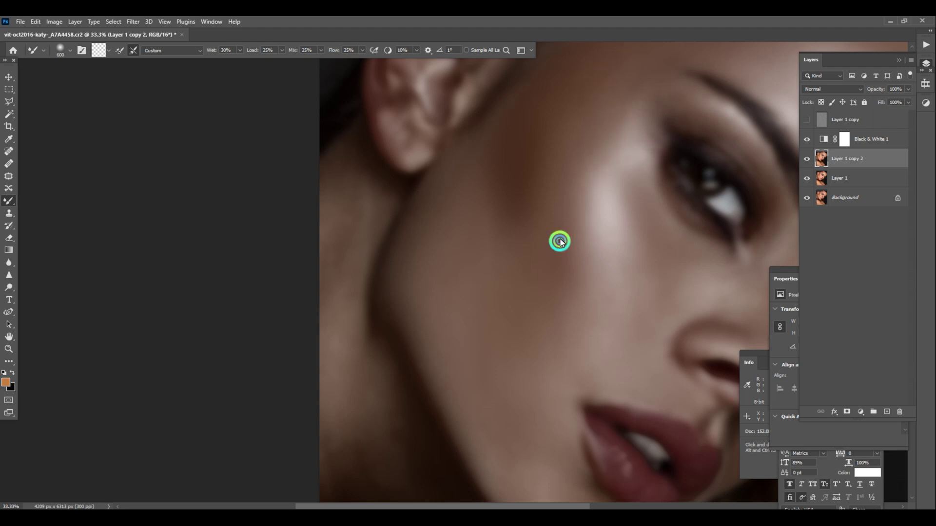
Toggle the visibility of Layer 1 copy 2 to compare the face with and without the smoothing.
key("ctrl+minus")
key("ctrl+minus")
left_click(807, 158)
key("ctrl+plus")
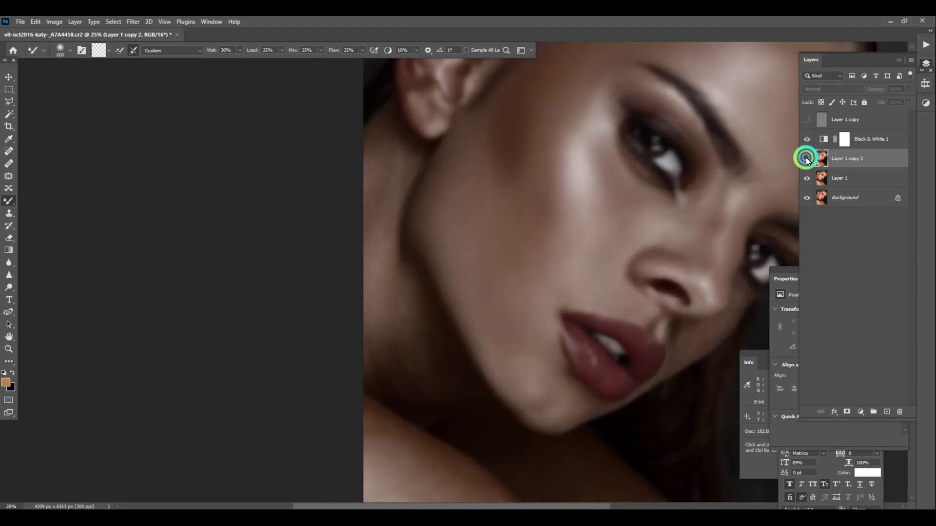
key("ctrl+plus")
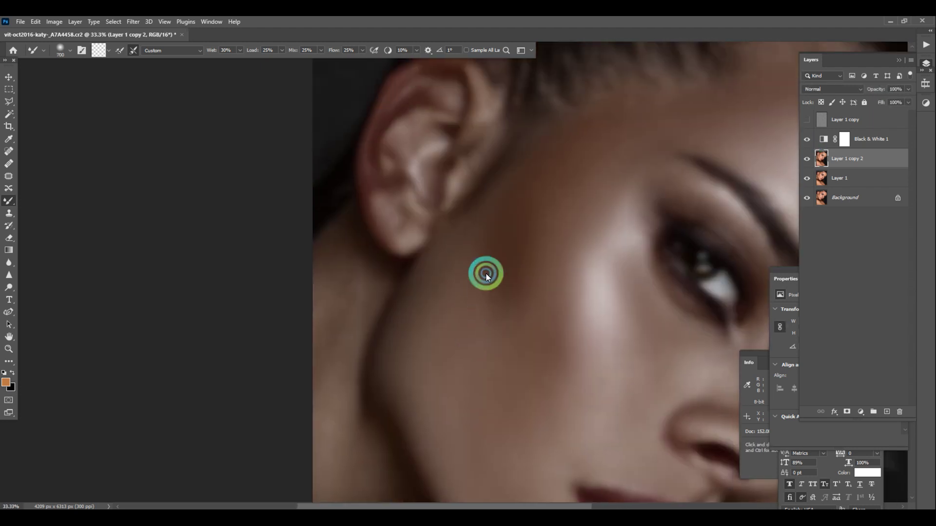
Soften the temple and the shading in front of the ear with the Mixer Brush at 500 to 700 px.
key("bracketright")
key("bracketleft")
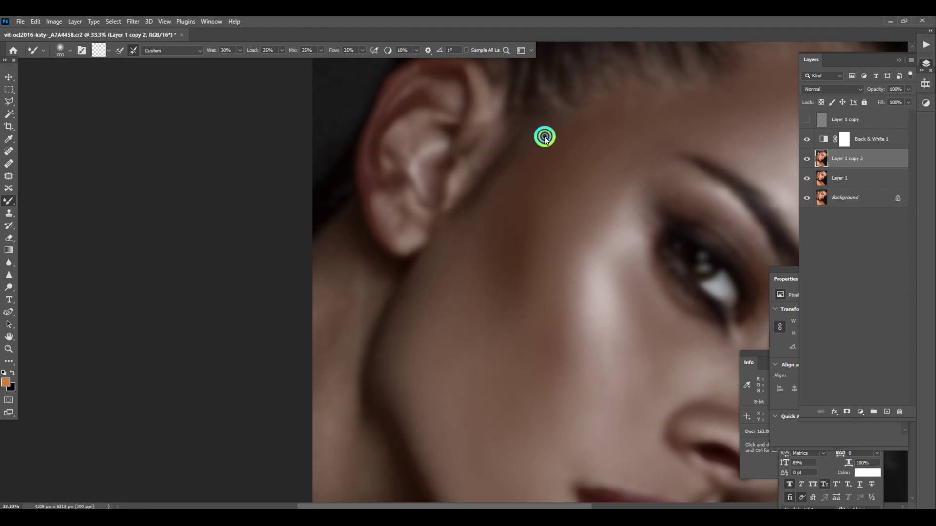
key("bracketleft")
scroll(531, 253, "down", 3)
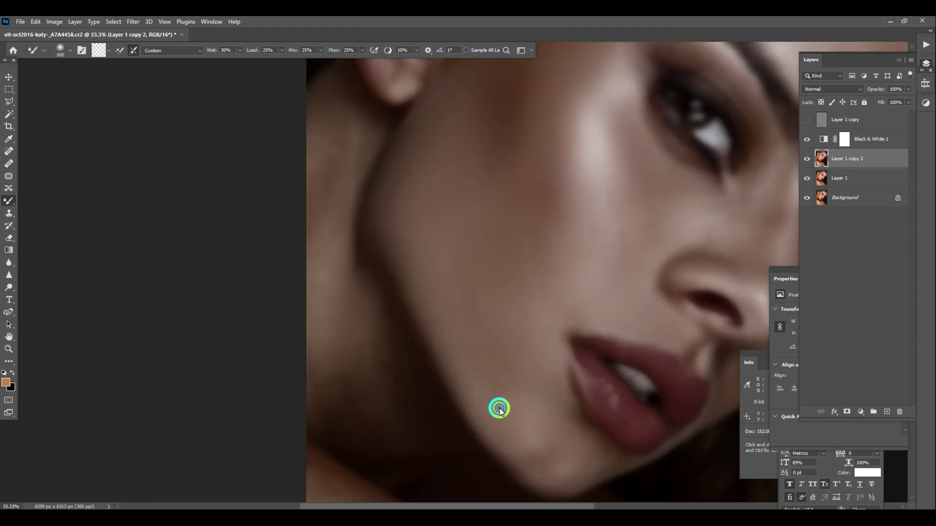
Smooth the narrow far cheek between the lips, nose and far eye with the Mixer Brush at 100 to 200 px.
key("ctrl+plus")
key("ctrl+plus")
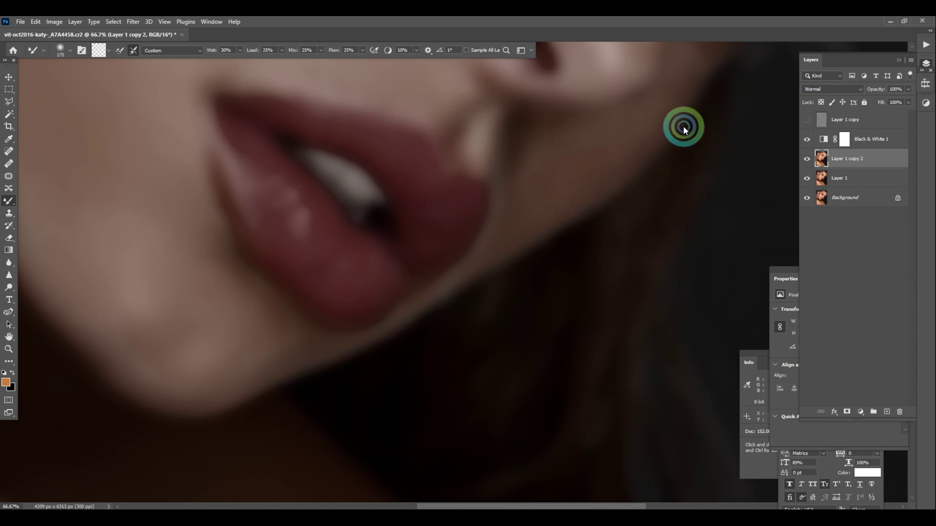
mouse_move(678, 123)
left_mouse_down()
mouse_move(592, 312)
mouse_move(598, 259)
mouse_move(586, 289)
mouse_move(603, 266)
mouse_move(607, 221)
left_mouse_up()
key("bracketleft")
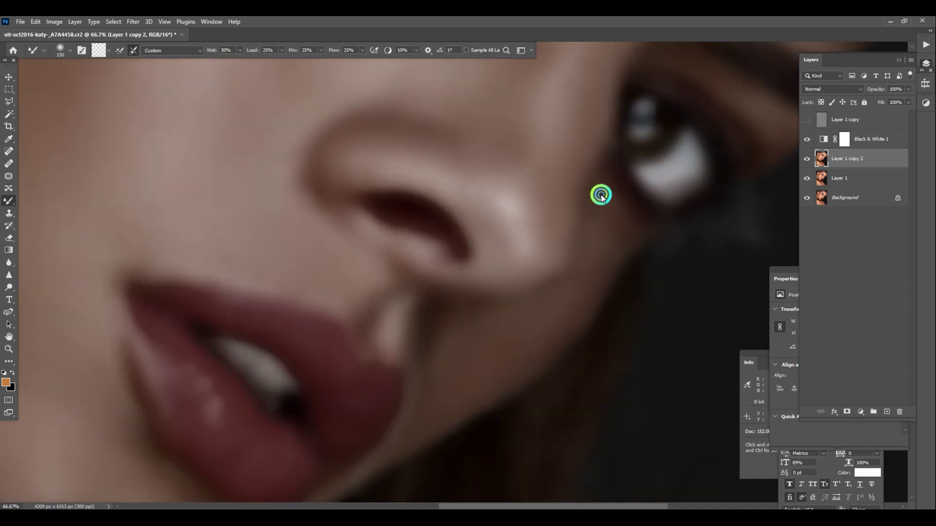
key("bracketright")
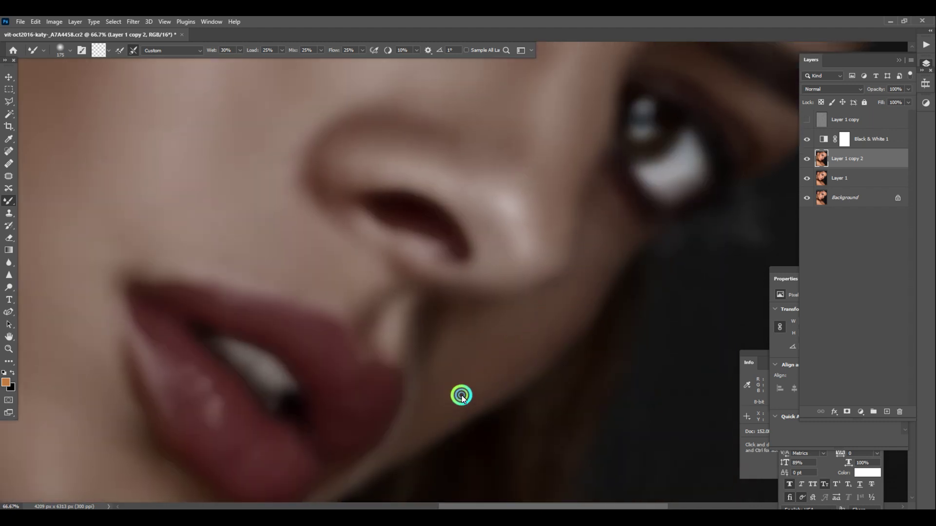
key("bracketright")
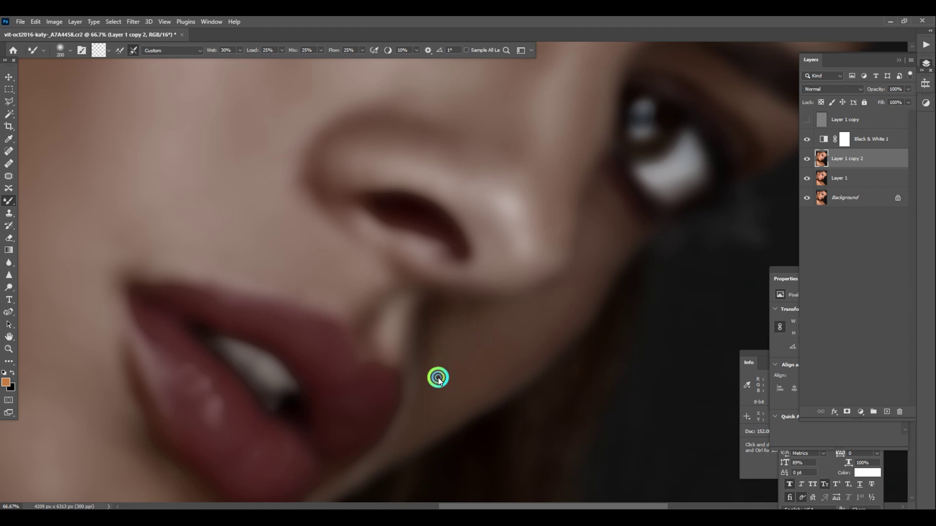
left_click_drag(453, 389, 568, 291)
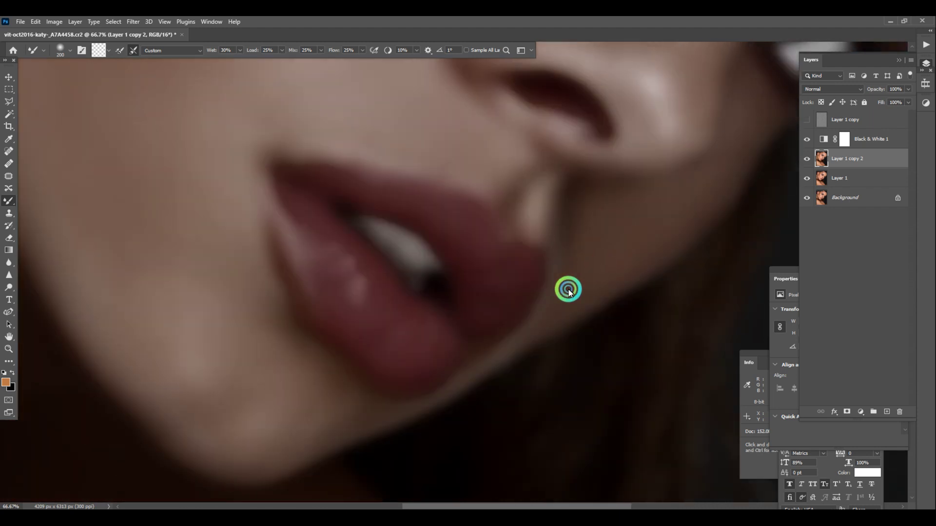
Blend the thin strip of skin along the lower lip and far mouth edge with the Mixer Brush at about 100 px.
key("bracketleft")
key("bracketleft")
key("bracketleft")
key("bracketleft")
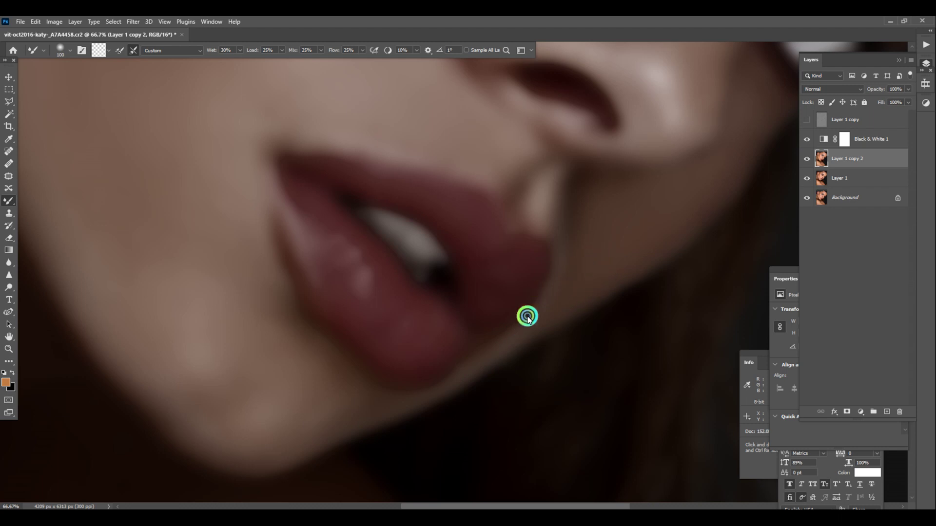
key("bracketright")
key("bracketright")
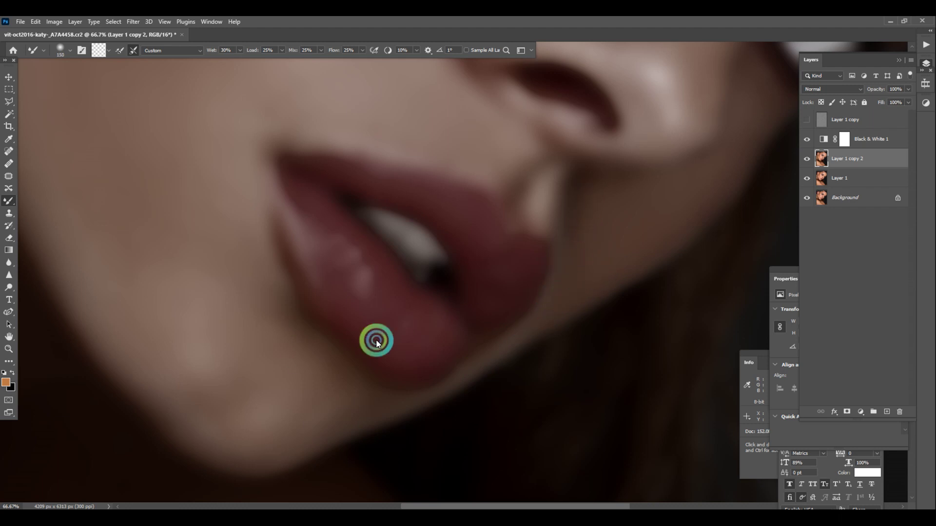
left_click_drag(376, 341, 547, 283)
Even out the chin below the lower lip with the Mixer Brush at 200 to 250 px.
key("bracketright")
key("bracketright")
key("bracketright")
mouse_move(429, 349)
left_mouse_down()
mouse_move(412, 340)
mouse_move(370, 355)
left_mouse_up()
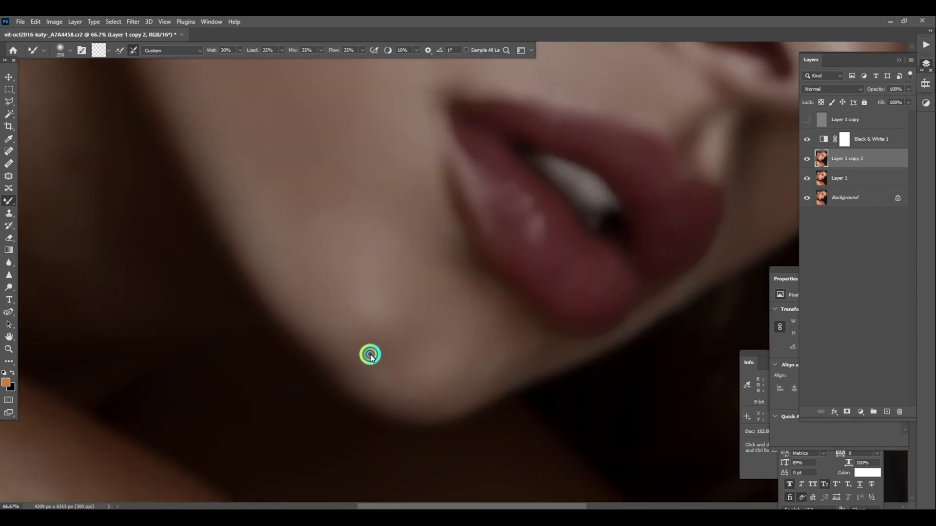
left_click_drag(476, 369, 460, 304)
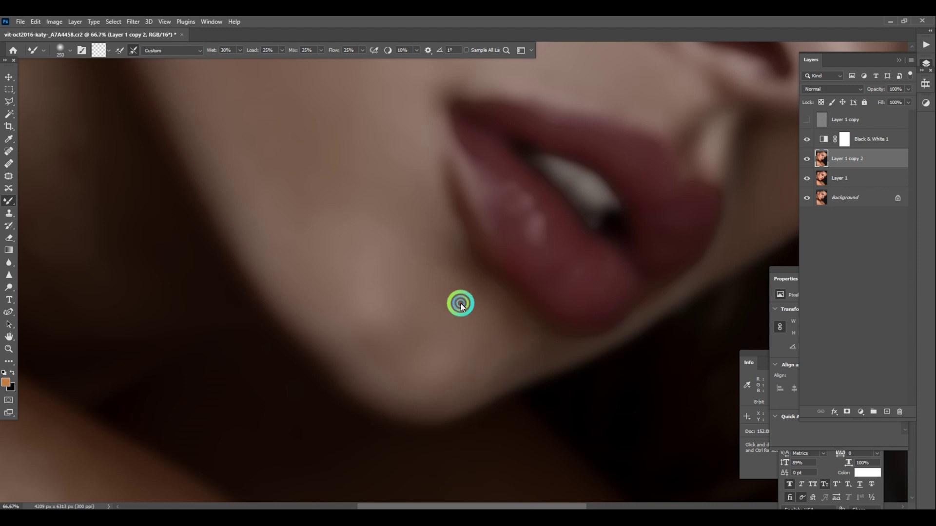
Smooth the lower cheek beside the mouth with the Mixer Brush enlarged to 600 px.
key("bracketright")
key("bracketright")
key("bracketright")
key("bracketright")
left_click_drag(390, 221, 363, 212)
mouse_move(336, 155)
left_mouse_down()
mouse_move(362, 198)
mouse_move(424, 214)
left_mouse_up()
Smooth the nose, its bridge and the area between the eyebrows with the Mixer Brush at 200 to 500 px.
key("ctrl+minus")
key("ctrl+minus")
key("ctrl+minus")
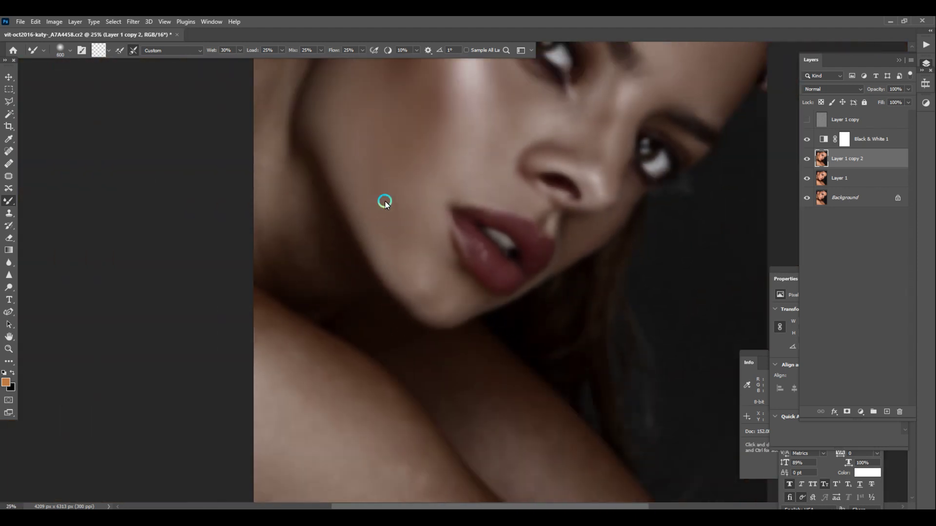
mouse_move(544, 147)
left_mouse_down()
mouse_move(469, 320)
mouse_move(420, 300)
left_mouse_up()
scroll(476, 284, "up", 2)
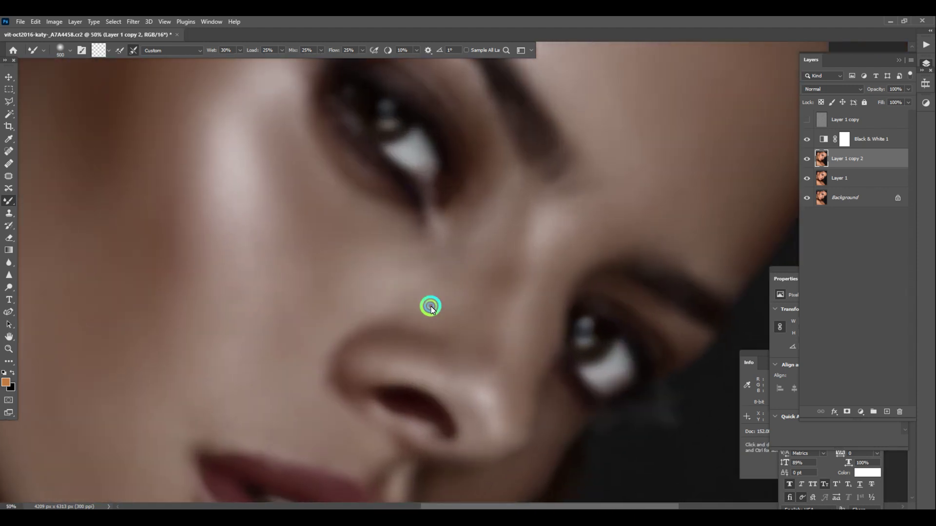
key("bracketleft")
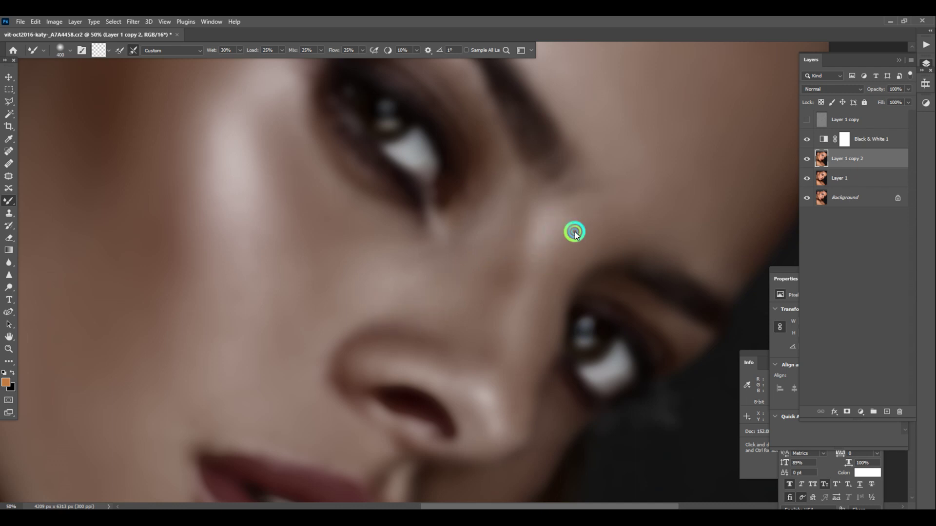
key("bracketleft")
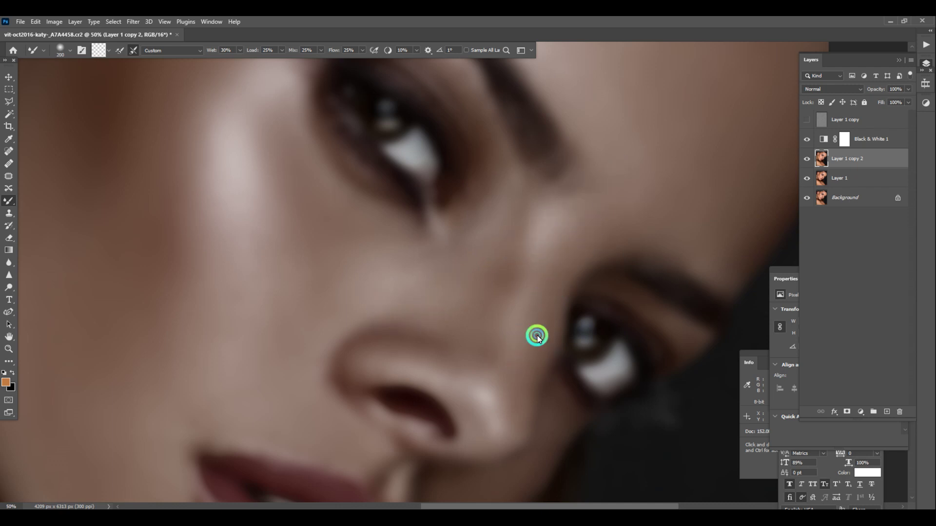
key("bracketleft")
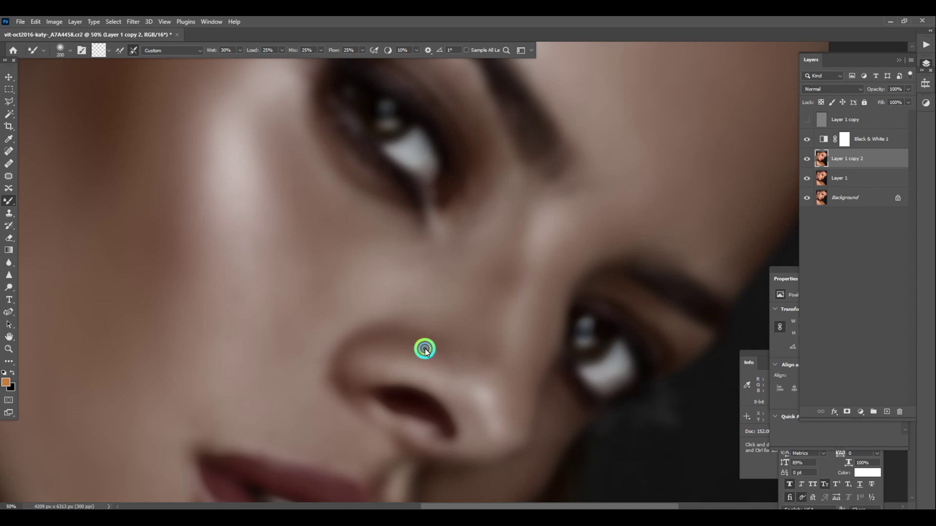
key("bracketright")
key("bracketright")
key("bracketright")
mouse_move(491, 386)
left_mouse_down()
mouse_move(662, 171)
mouse_move(729, 209)
left_mouse_up()
Reduce the Black & White 1 layer's opacity to 71% and lower its fill, and reselect Layer 1 copy 2.
left_click(893, 142)
left_click(908, 102)
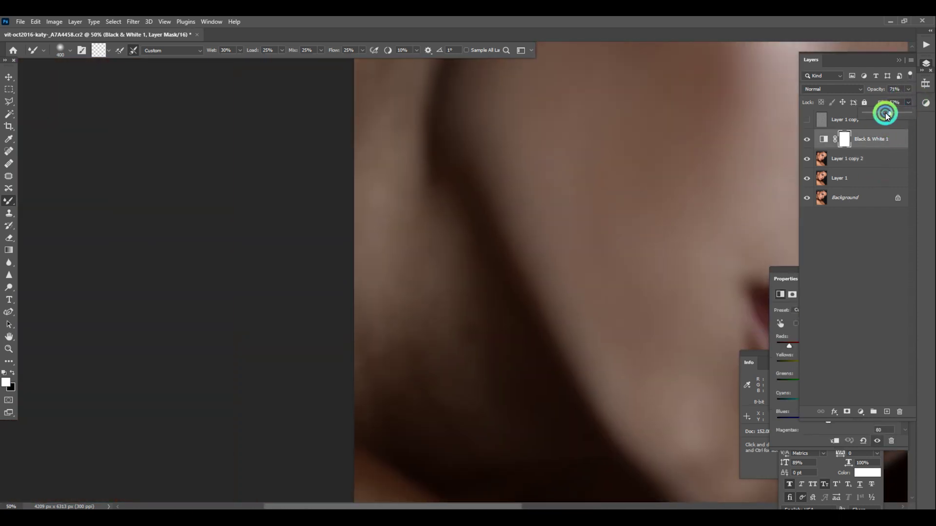
left_click(861, 169)
Even out the neck below the earlobe with the Mixer Brush at 300 to 400 px.
left_click_drag(609, 167, 661, 353)
key("bracketleft")
left_click_drag(443, 317, 456, 275)
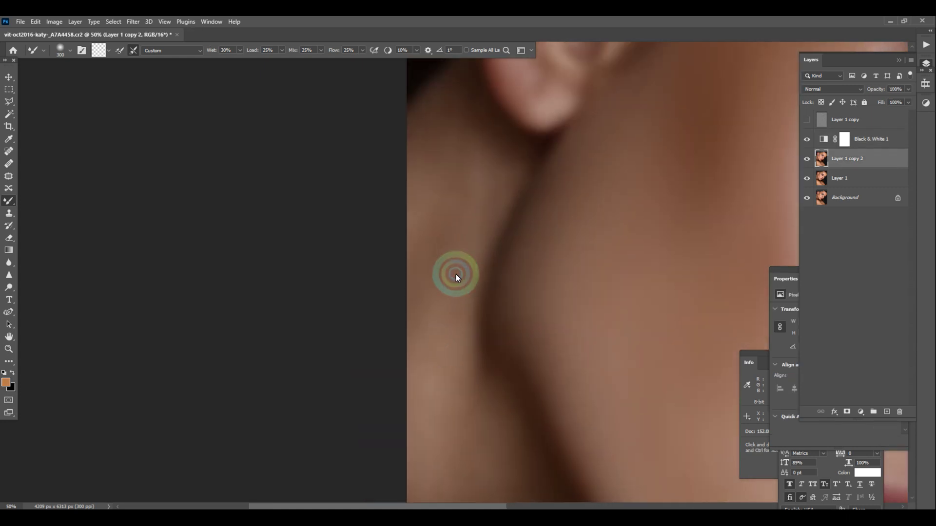
key("p")
key("b")
left_click_drag(436, 321, 433, 267)
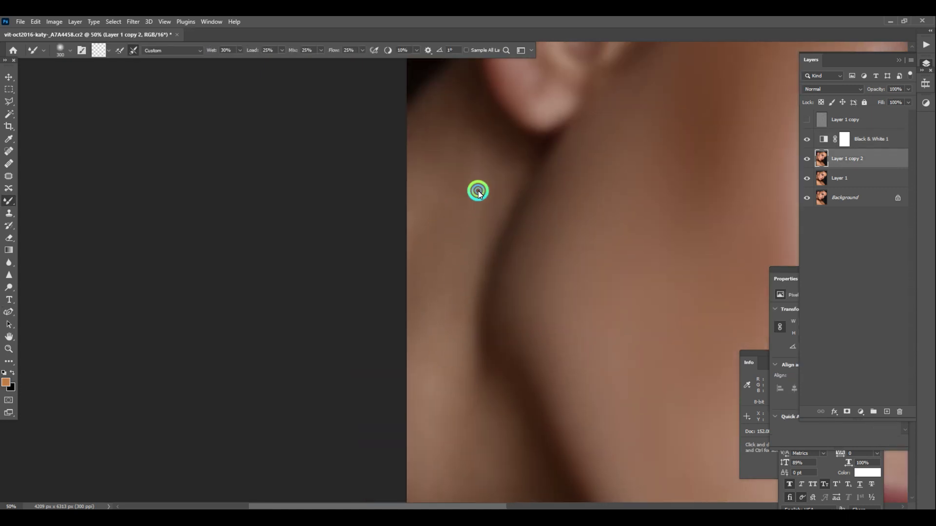
mouse_move(491, 152)
left_mouse_down()
mouse_move(431, 133)
mouse_move(483, 179)
left_mouse_up()
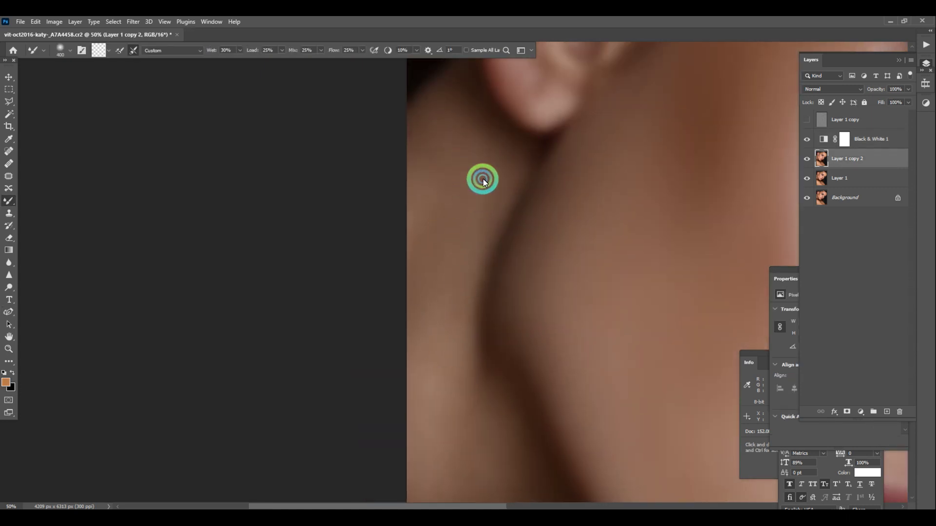
key("bracketright")
left_click_drag(435, 282, 434, 269)
Blend the lower neck into the dark shadow beneath the jawline with the Mixer Brush at about 500 px.
key("space")
left_click_drag(466, 424, 448, 218)
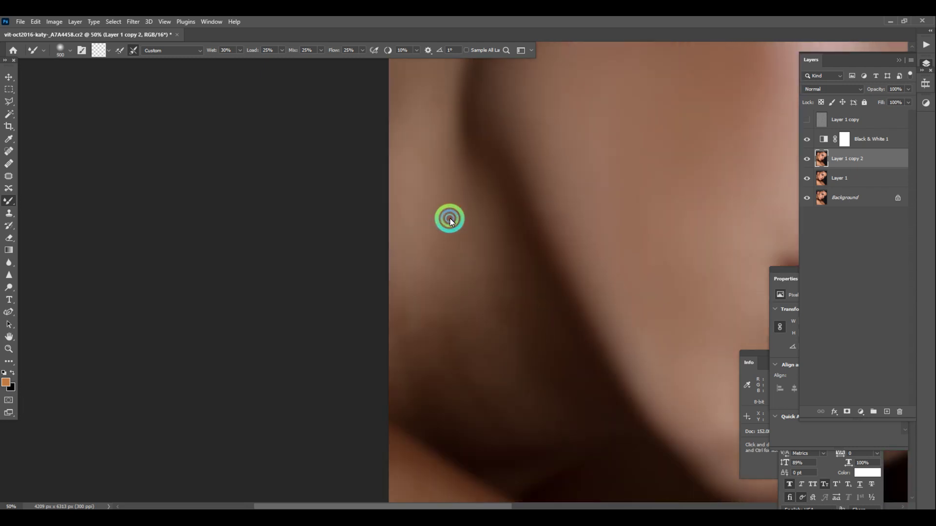
key("bracketright")
mouse_move(444, 308)
left_mouse_down()
mouse_move(426, 259)
mouse_move(403, 377)
mouse_move(412, 380)
left_mouse_up()
key("bracketleft")
mouse_move(442, 414)
left_mouse_down()
mouse_move(495, 332)
mouse_move(553, 374)
mouse_move(494, 427)
left_mouse_up()
key("bracketright")
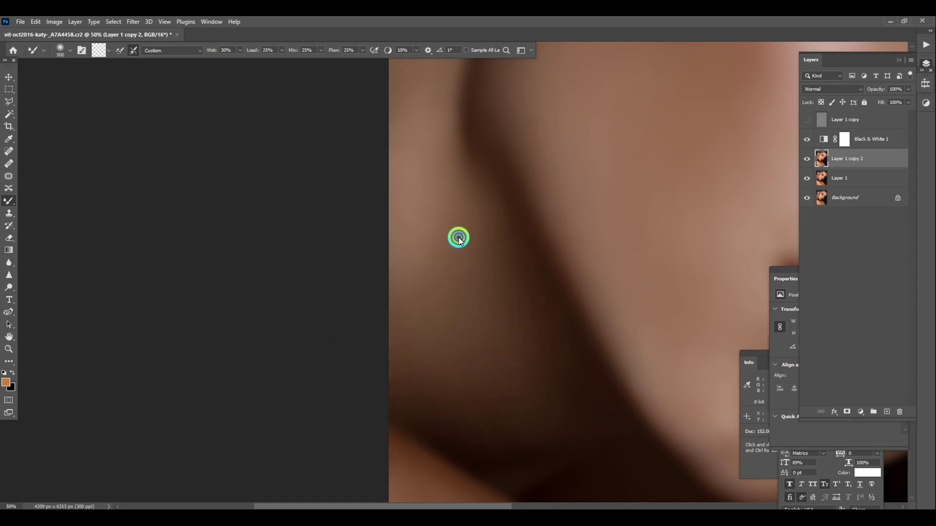
key("space")
left_click_drag(455, 234, 491, 390)
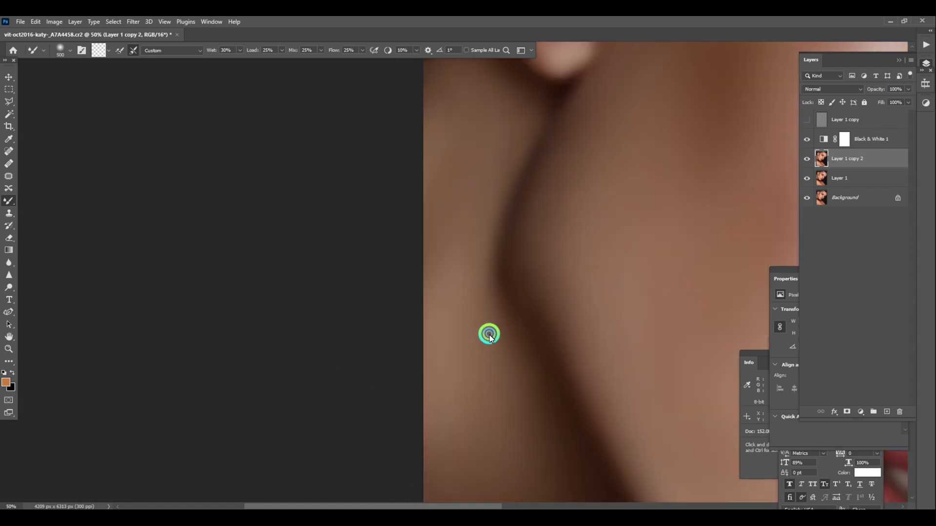
Smooth the blotchy tones on the near shoulder with the Mixer Brush at 600 to 800 px.
mouse_move(490, 335)
left_mouse_down()
mouse_move(458, 369)
mouse_move(415, 52)
left_mouse_up()
key("space")
left_click_drag(541, 316, 420, 45)
key("ctrl+minus")
key("bracketright")
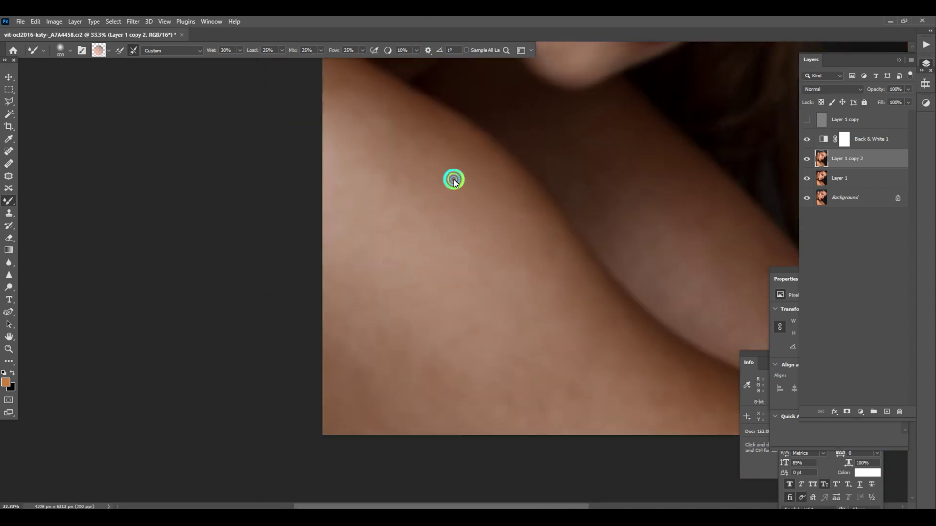
left_click_drag(371, 128, 503, 233)
key("bracketright")
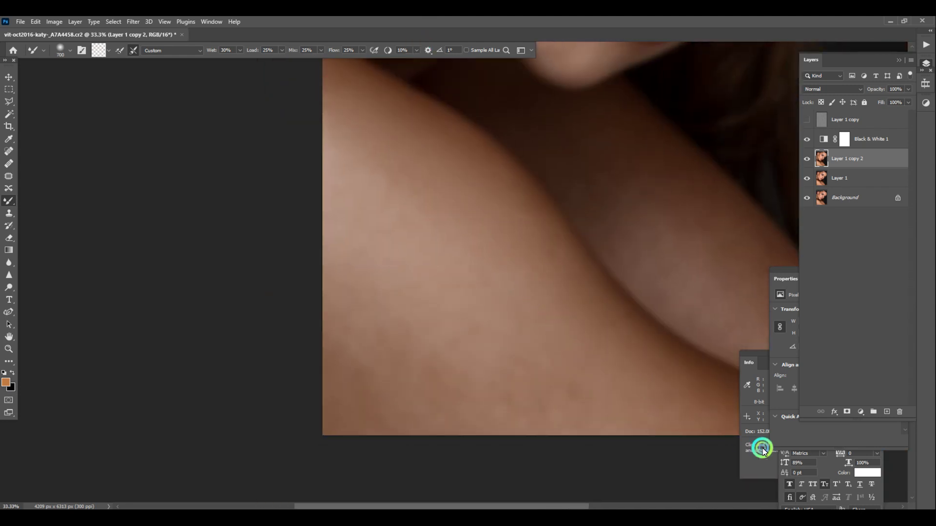
key("bracketright")
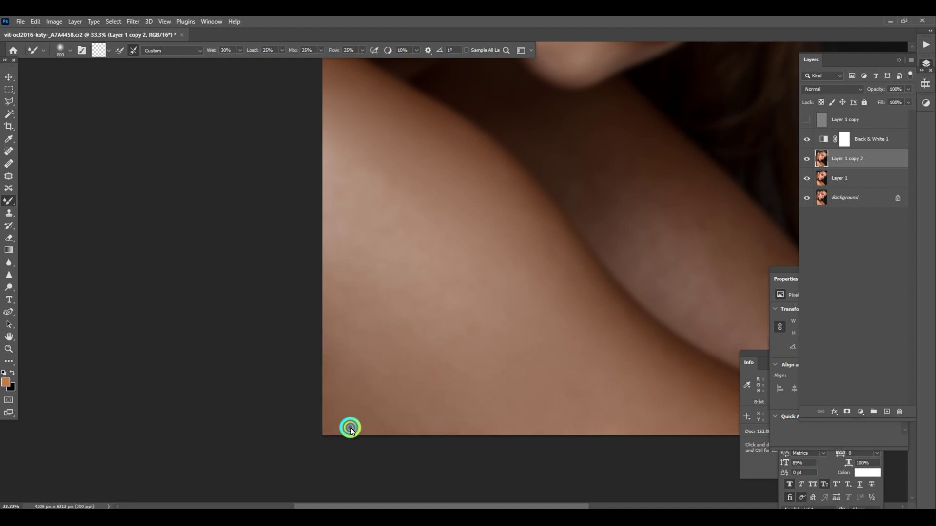
left_click_drag(487, 319, 654, 394)
Blend the shoulder's lower part and its shaded edge with the Mixer Brush at about 500 px.
left_click_drag(427, 272, 241, 200)
key("bracketleft")
key("bracketleft")
key("bracketleft")
key("bracketleft")
key("bracketleft")
left_click_drag(504, 317, 514, 316)
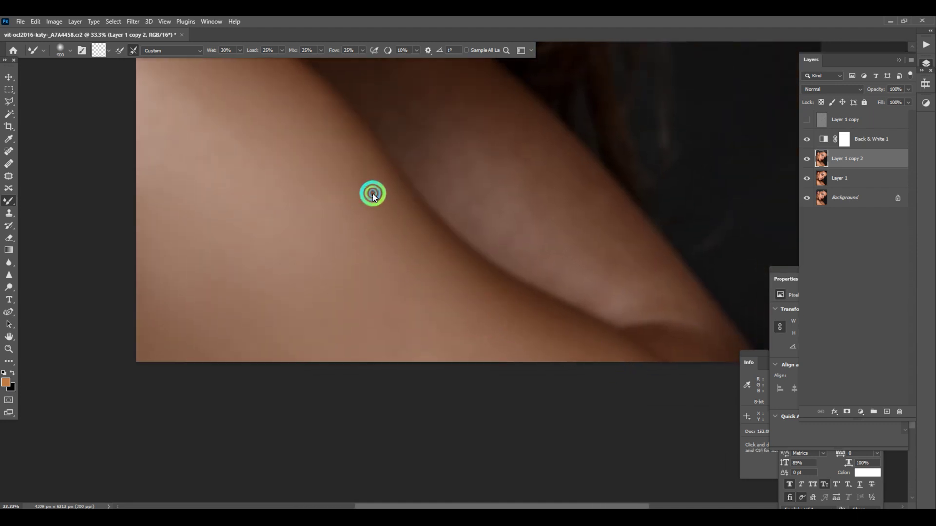
left_click_drag(372, 192, 492, 293)
key("bracketright")
left_click_drag(559, 306, 397, 235)
key("bracketleft")
mouse_move(593, 337)
left_mouse_down()
mouse_move(612, 373)
mouse_move(592, 356)
mouse_move(604, 377)
mouse_move(624, 361)
left_mouse_up()
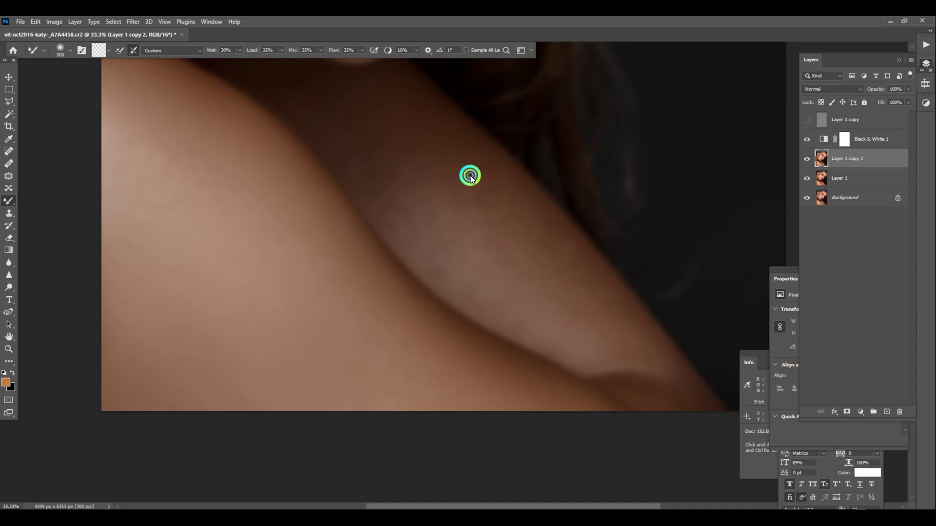
Even out the shaded skin between the shoulder and the hair with the Mixer Brush, varying its size between 500 and 800 px.
key("bracketright")
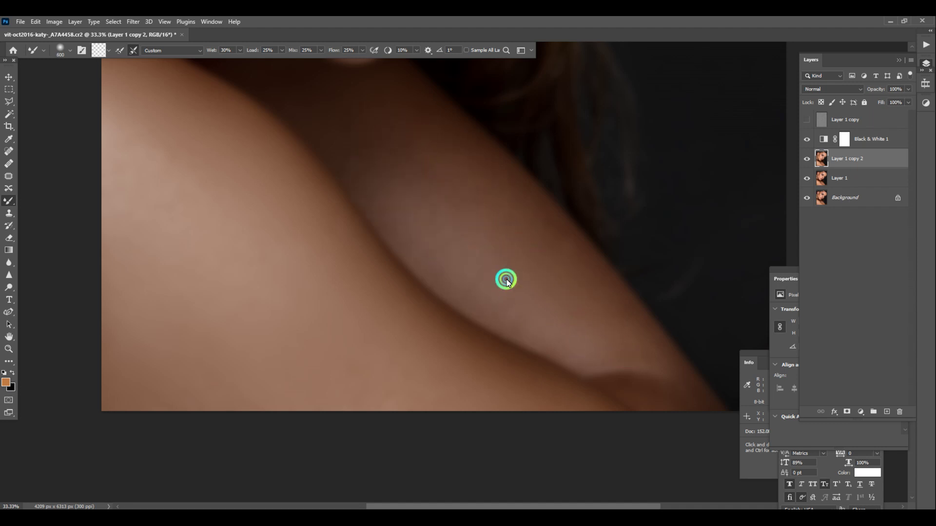
left_click_drag(635, 362, 583, 311)
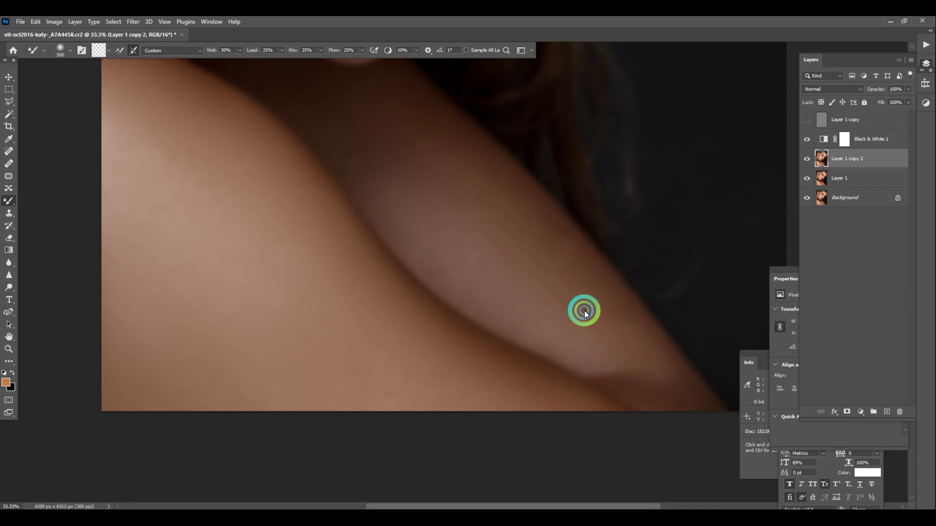
mouse_move(474, 170)
left_mouse_down()
mouse_move(489, 236)
mouse_move(403, 140)
left_mouse_up()
key("bracketright")
key("bracketright")
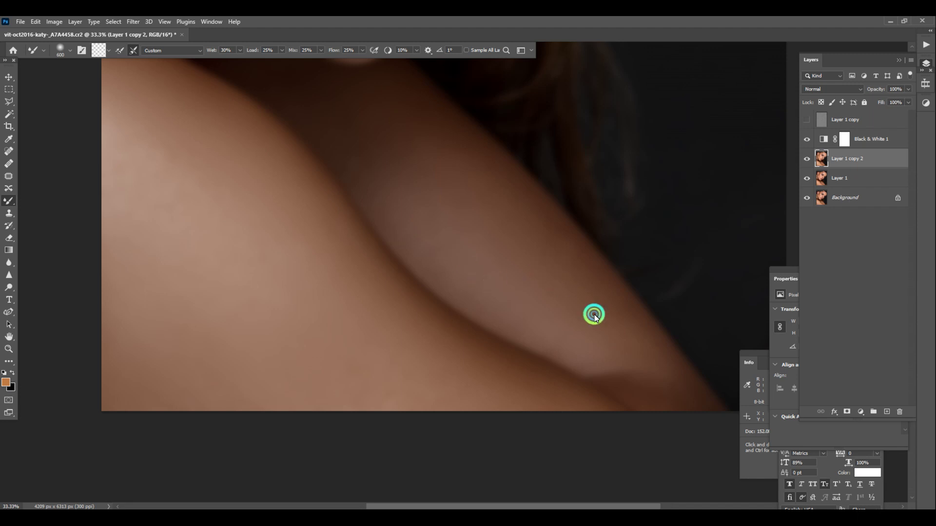
left_click_drag(556, 276, 467, 194)
left_click_drag(450, 181, 558, 286)
left_click_drag(528, 247, 529, 234)
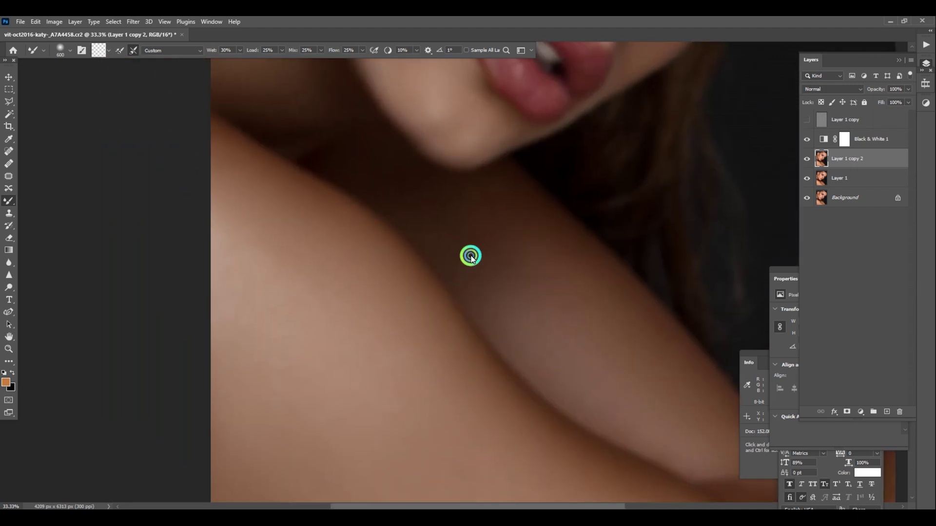
Refine the shaded skin beyond the shoulder down to the crease at the photo's lower edge, reducing the Mixer Brush to 400 px.
left_click_drag(556, 271, 534, 244)
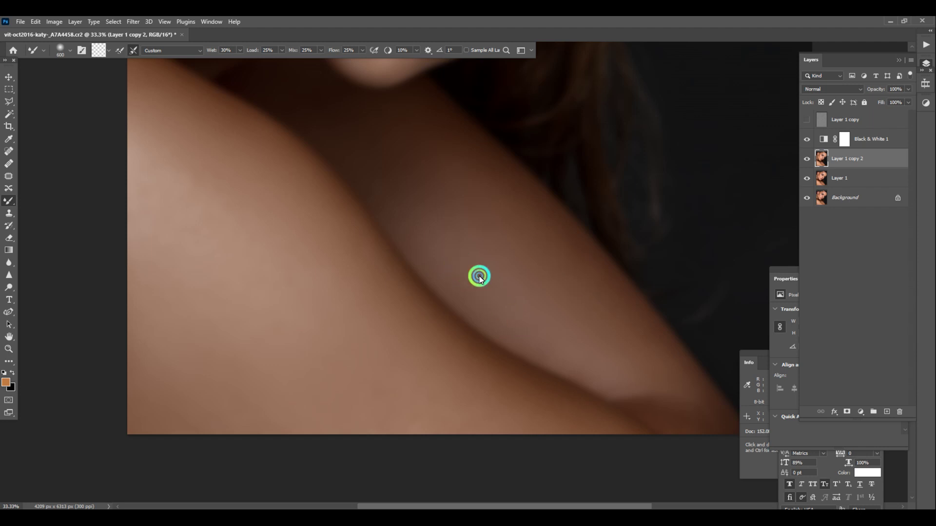
key("bracketleft")
key("bracketleft")
left_click_drag(644, 382, 560, 309)
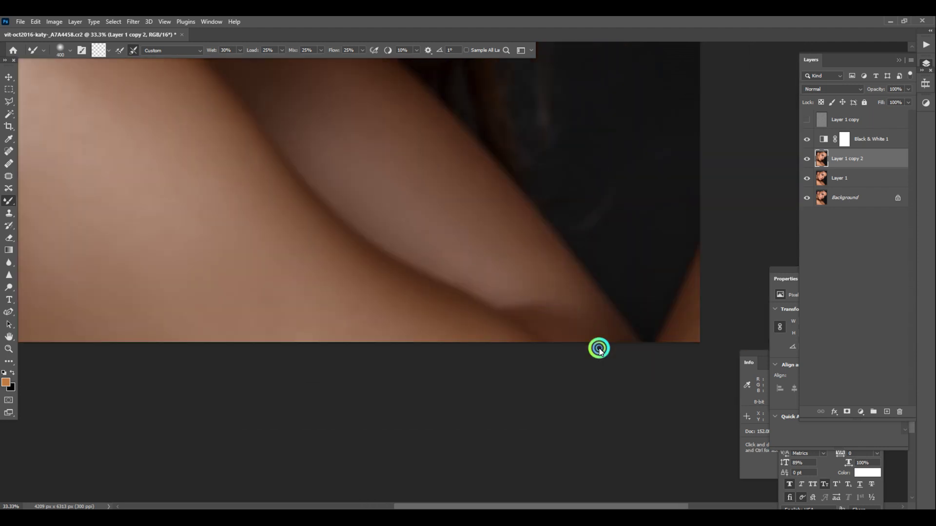
left_click_drag(487, 188, 505, 380)
Show the Layer 1 copy texture layer and compare the portrait with Layer 1 copy 2 hidden and shown.
left_click(806, 119)
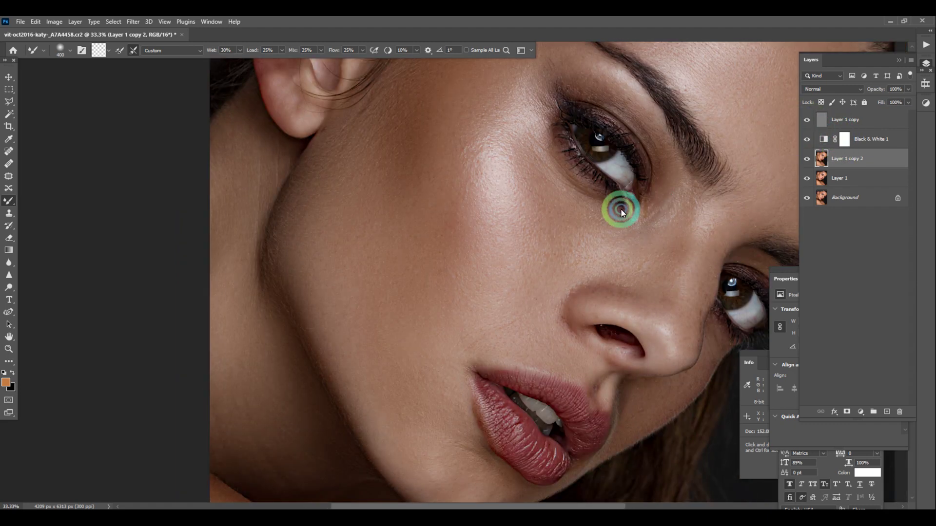
scroll(619, 209, "down", 3)
key("ctrl+plus")
left_click(807, 160)
left_click(807, 160)
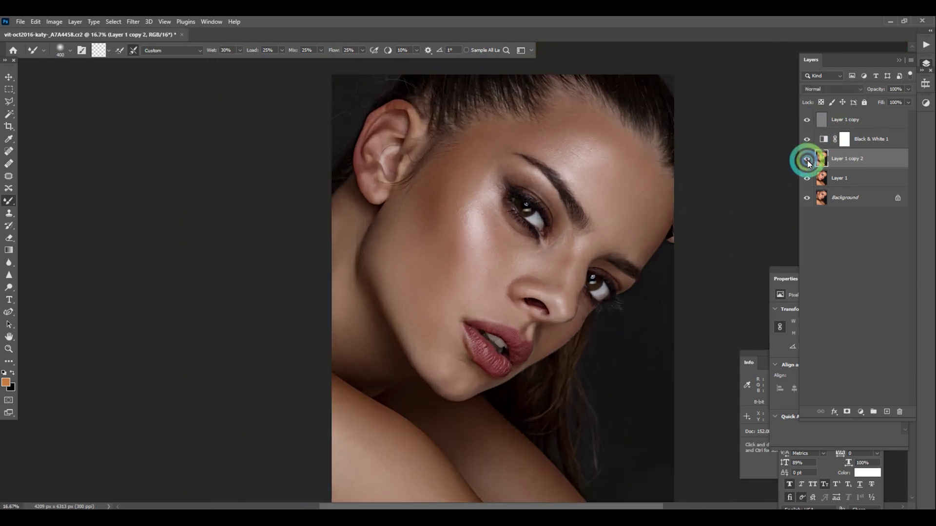
left_click(808, 161)
left_click(807, 160)
key("ctrl+plus")
key("ctrl+plus")
Hide Layer 1 copy and blend the tones along the forehead hairline on Layer 1 copy 2 with the Mixer Brush at up to 300 px.
left_click(808, 120)
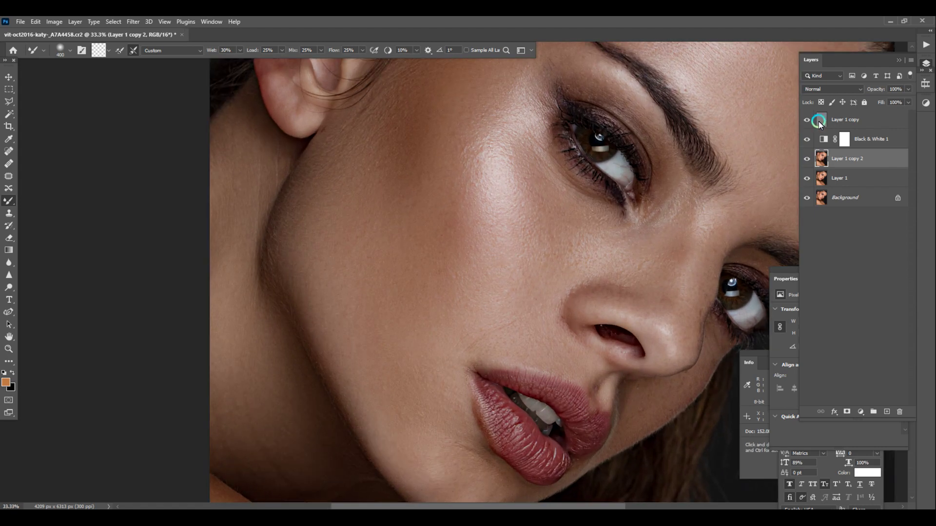
left_click_drag(548, 298, 601, 251)
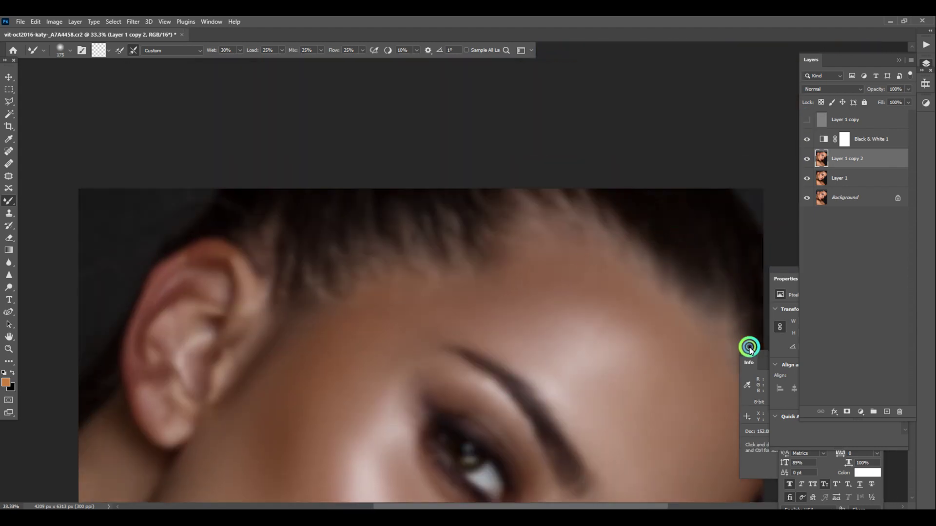
key("bracketright")
key("bracketright")
mouse_move(688, 244)
left_mouse_down()
mouse_move(697, 269)
mouse_move(689, 255)
mouse_move(624, 230)
mouse_move(515, 201)
mouse_move(674, 214)
mouse_move(548, 213)
mouse_move(591, 220)
mouse_move(452, 225)
mouse_move(372, 213)
mouse_move(455, 257)
mouse_move(362, 219)
mouse_move(447, 262)
mouse_move(493, 265)
mouse_move(385, 221)
mouse_move(576, 220)
mouse_move(520, 200)
mouse_move(666, 214)
mouse_move(460, 191)
mouse_move(638, 217)
mouse_move(463, 215)
mouse_move(670, 230)
mouse_move(457, 225)
mouse_move(663, 227)
mouse_move(471, 220)
mouse_move(610, 231)
mouse_move(728, 302)
mouse_move(675, 291)
mouse_move(705, 285)
mouse_move(681, 257)
mouse_move(611, 242)
mouse_move(428, 241)
mouse_move(493, 224)
mouse_move(509, 199)
mouse_move(531, 211)
left_mouse_up()
key("bracketright")
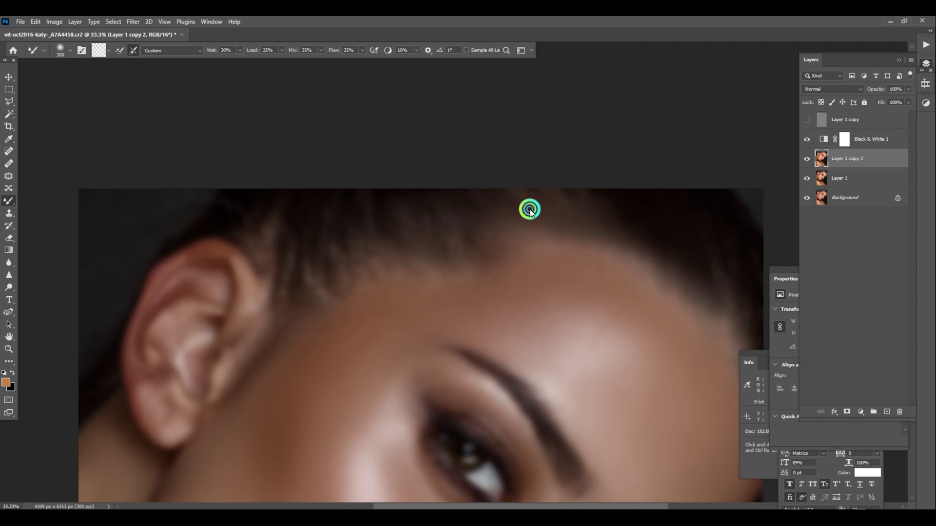
key("bracketright")
mouse_move(467, 168)
left_mouse_down()
mouse_move(503, 234)
mouse_move(368, 203)
mouse_move(350, 216)
mouse_move(330, 298)
mouse_move(441, 254)
mouse_move(473, 229)
left_mouse_up()
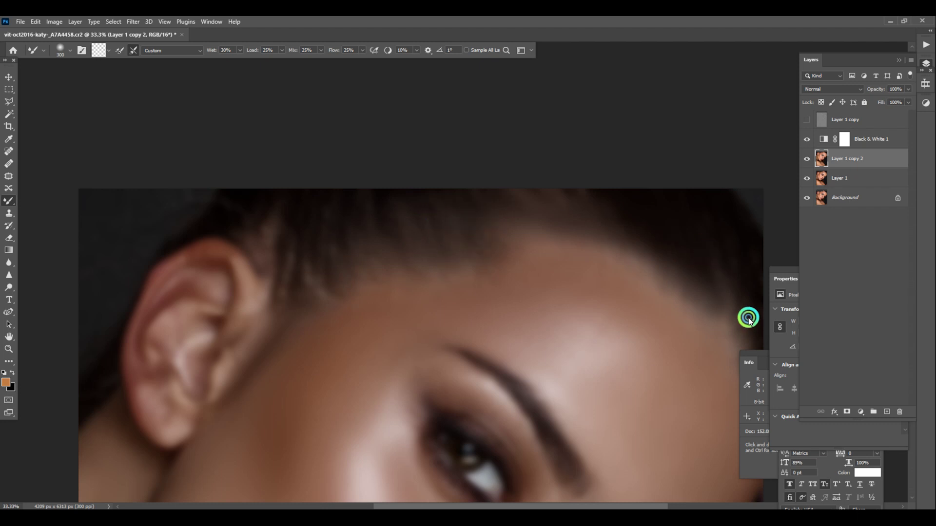
Soften the hairline at the far temple and the hair beside the ear with the Mixer Brush at 300 px.
left_click_drag(748, 318, 727, 292)
mouse_move(294, 253)
left_mouse_down()
mouse_move(274, 223)
mouse_move(260, 244)
mouse_move(284, 227)
mouse_move(261, 297)
mouse_move(331, 234)
left_mouse_up()
left_click_drag(257, 229, 265, 259)
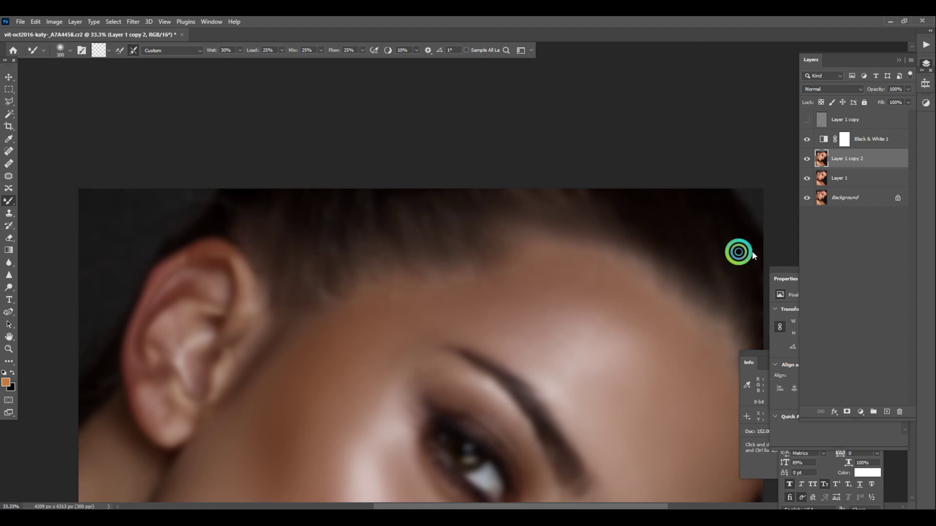
left_click_drag(740, 252, 730, 158)
Show and select Layer 1 copy, and clean up the forehead texture above the eyebrow with the Clone Stamp.
left_click(807, 117)
left_click(822, 120)
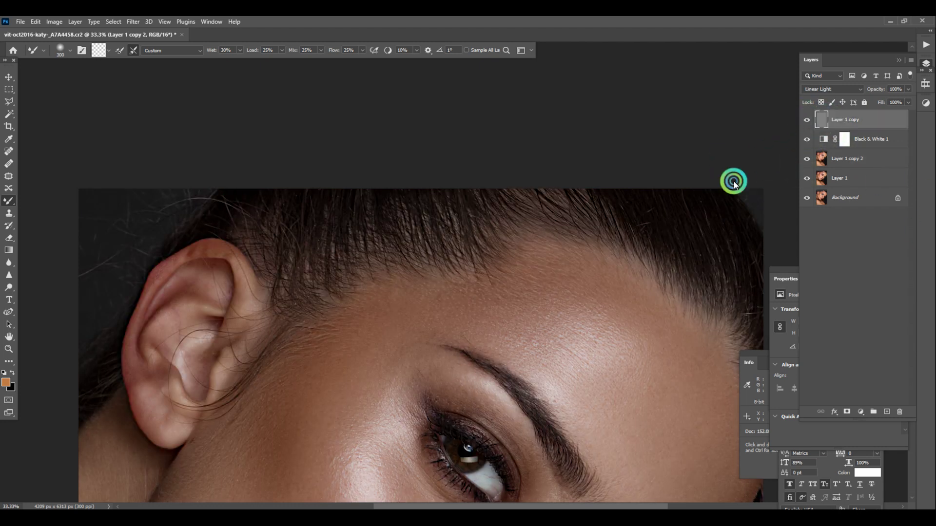
left_click_drag(335, 292, 384, 156)
key("s")
left_click_drag(584, 234, 460, 273)
key("ctrl+plus")
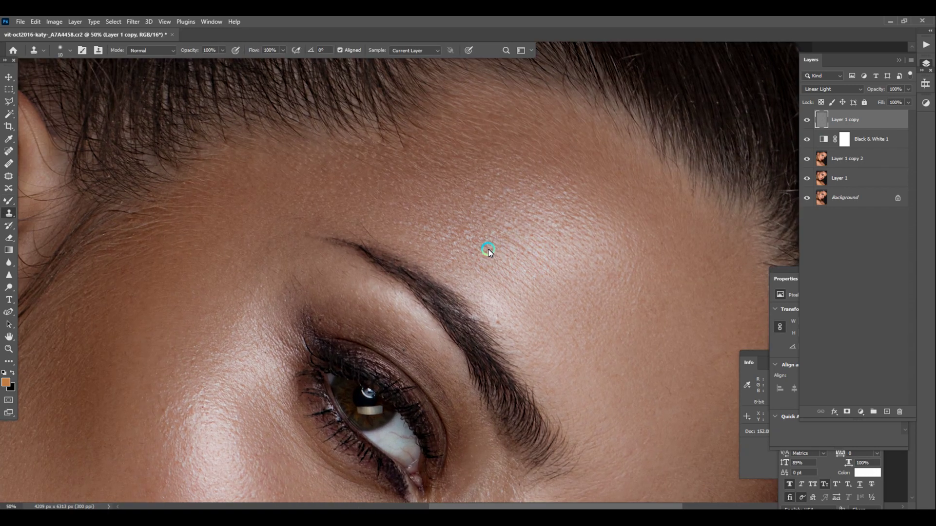
key("ctrl+plus")
key("]")
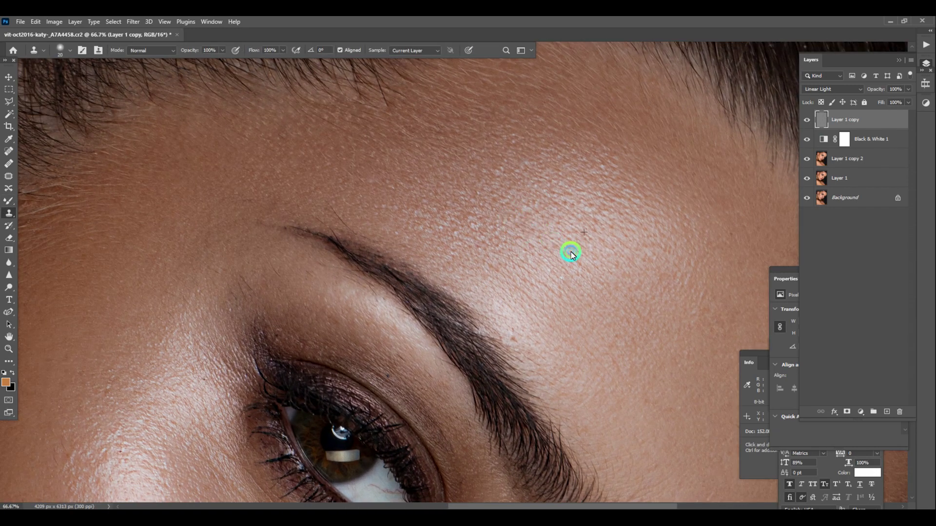
left_click_drag(518, 215, 526, 201)
left_click(497, 202, "alt")
left_click_drag(449, 207, 452, 231)
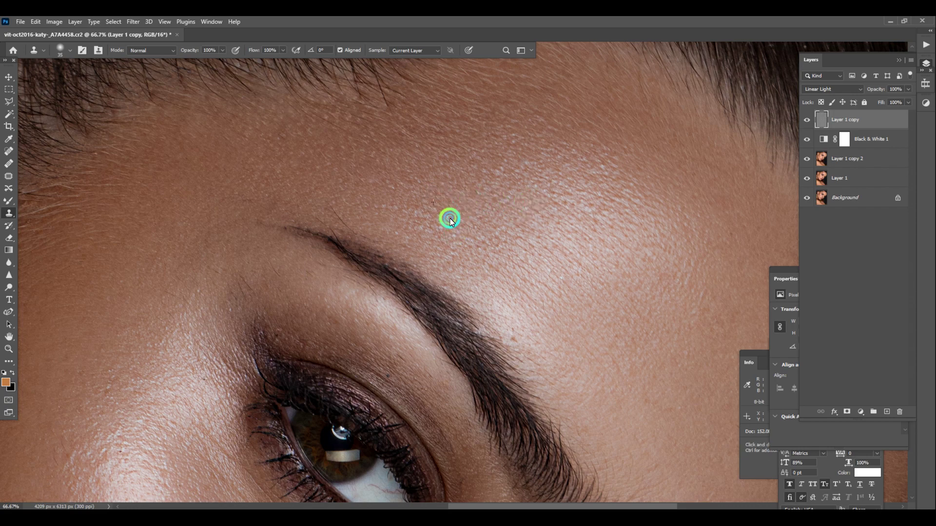
Remove the light specks and hairs from the nostril's inner area with the Clone Stamp at 15 px.
scroll(449, 221, "down", 3)
left_click_drag(469, 351, 568, 145)
key("ctrl+plus")
left_click_drag(578, 368, 487, 153)
key("[")
left_click_drag(383, 369, 487, 246)
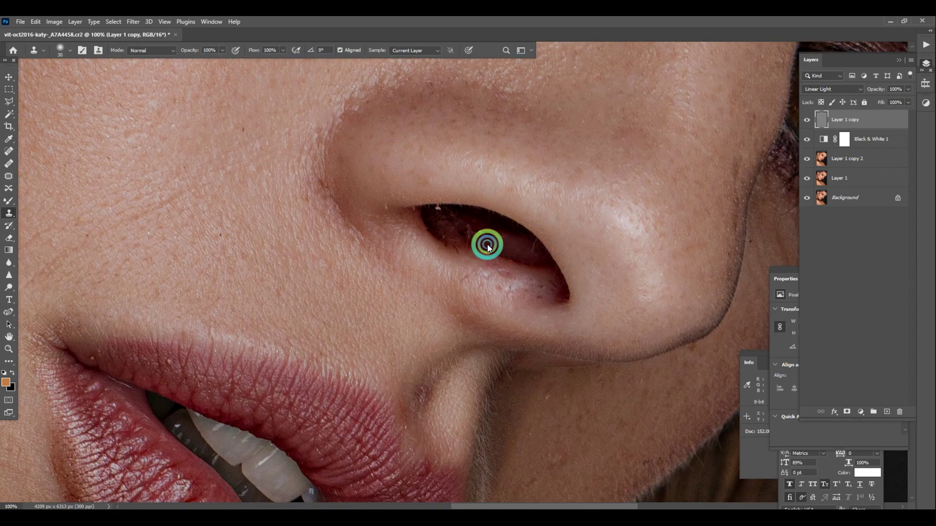
key("ctrl+plus")
key("ctrl+plus")
key("[")
key("[")
key("[")
left_click(613, 177, "alt")
left_click(634, 186, "alt")
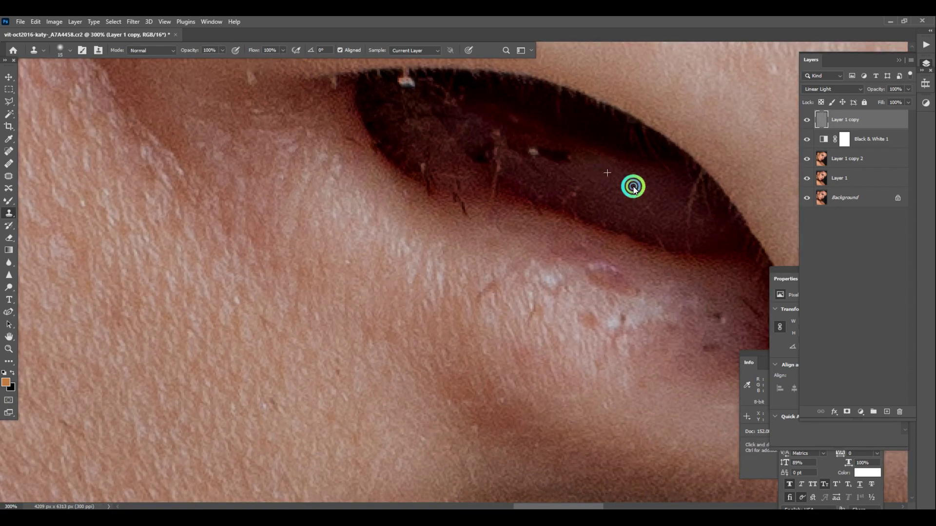
left_click_drag(566, 165, 523, 149)
mouse_move(571, 190)
left_mouse_down()
mouse_move(537, 184)
mouse_move(484, 136)
mouse_move(494, 190)
mouse_move(462, 205)
mouse_move(426, 170)
mouse_move(432, 189)
mouse_move(465, 191)
left_mouse_up()
scroll(432, 189, "up", 3)
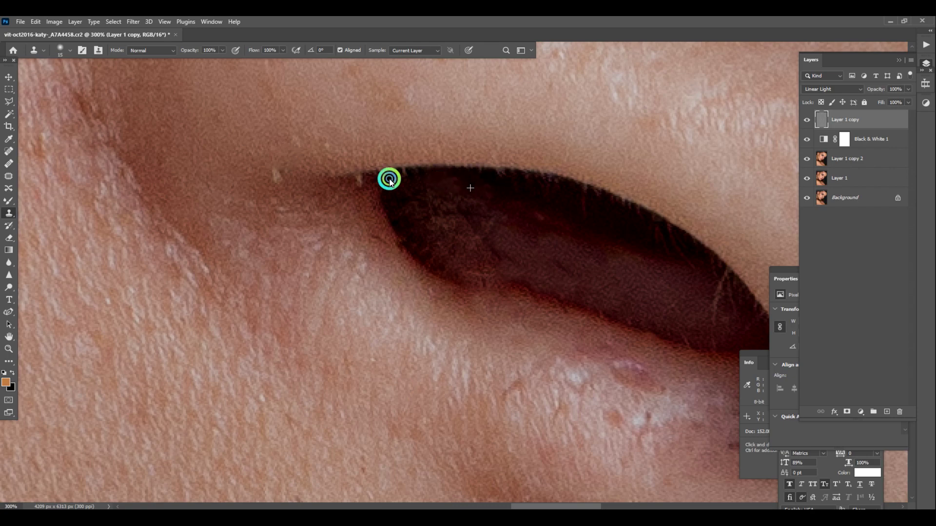
Clone over the remaining fine hairs inside the nostril toward the nose tip.
mouse_move(534, 215)
left_mouse_down()
mouse_move(615, 219)
mouse_move(585, 204)
mouse_move(665, 237)
left_mouse_up()
left_click_drag(700, 272, 581, 204)
left_click_drag(616, 241, 608, 212)
mouse_move(583, 261)
left_mouse_down()
mouse_move(591, 238)
mouse_move(590, 277)
mouse_move(569, 274)
left_mouse_up()
left_click(590, 238, "alt")
left_click(589, 276, "alt")
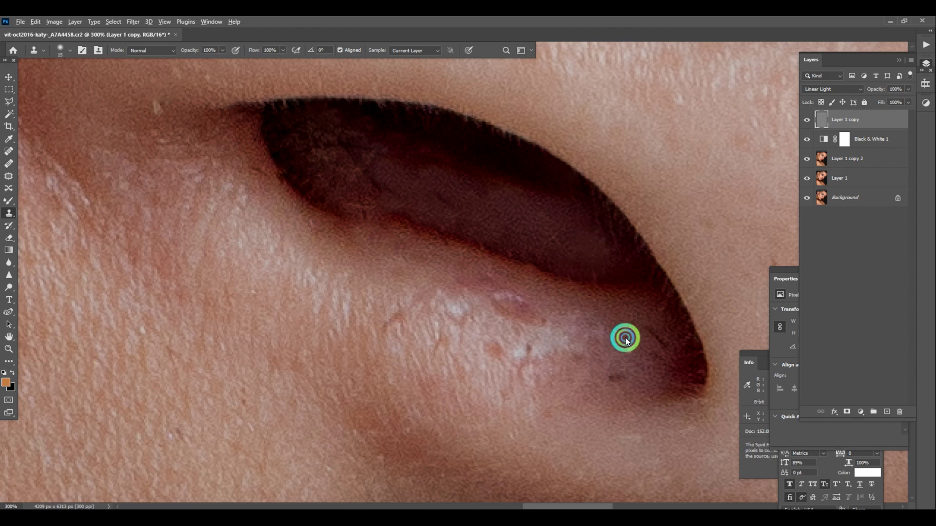
Clone out the dark spots and reddish marks on the skin just below the nostril, sampling clean texture nearby.
left_click(624, 338, "alt")
left_click_drag(625, 349, 622, 346)
left_click(636, 377, "alt")
left_click(619, 377)
left_click(648, 337, "alt")
left_click(657, 345)
left_click(542, 306, "alt")
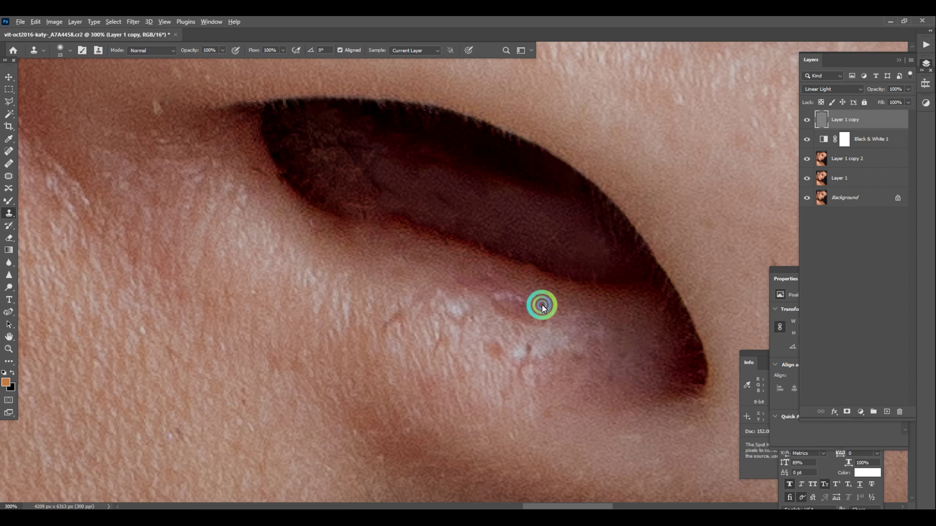
left_click_drag(518, 297, 495, 297)
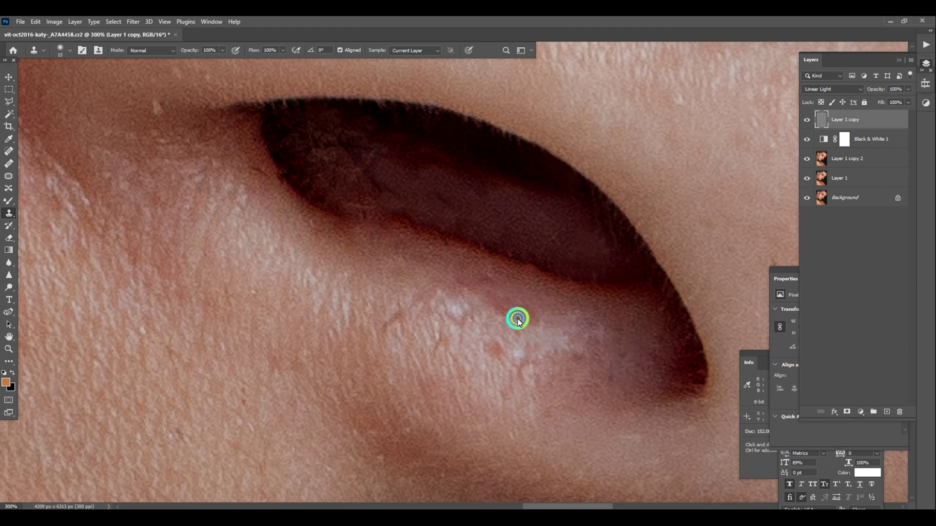
left_click(499, 349)
Clone out the light spot at the nostril's outer corner and the blemish on the cheek beside the nose crease.
left_click_drag(149, 90, 378, 233)
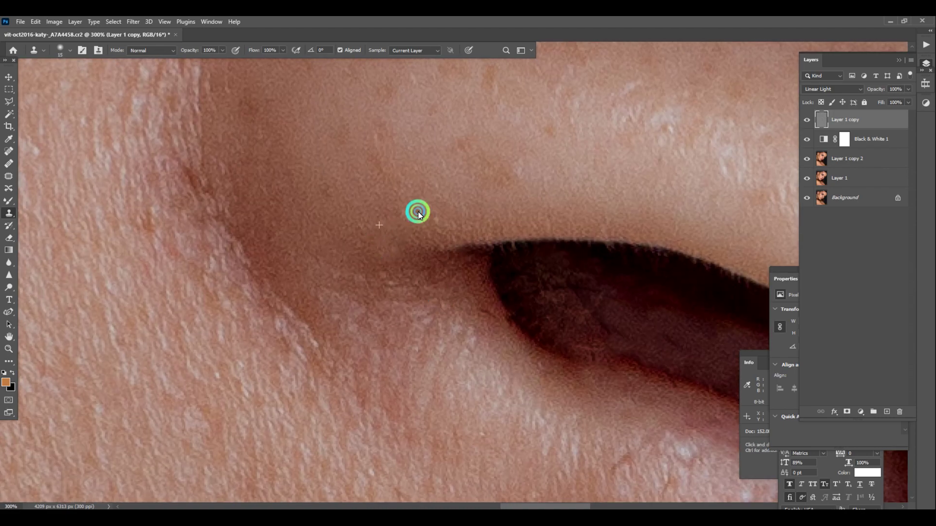
scroll(402, 220, "left", 7)
scroll(409, 259, "up", 2)
left_click_drag(425, 254, 413, 319)
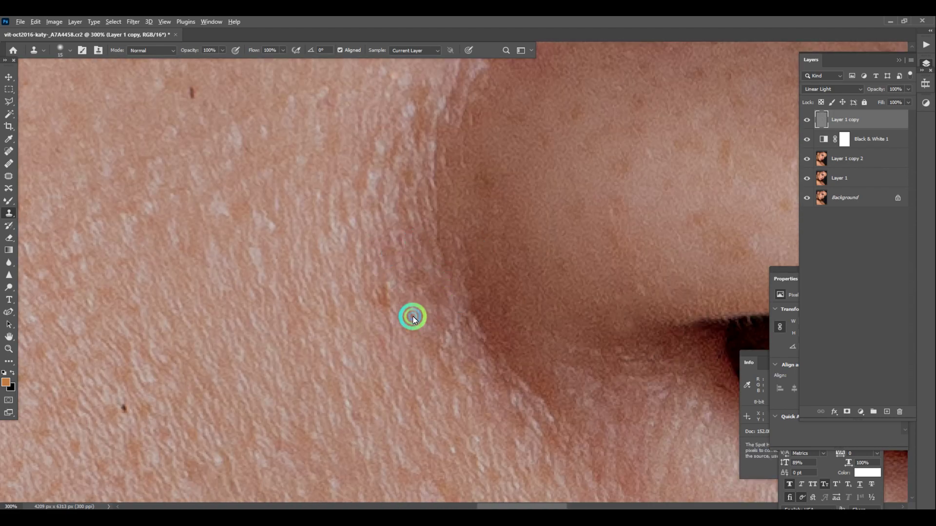
left_click(374, 291)
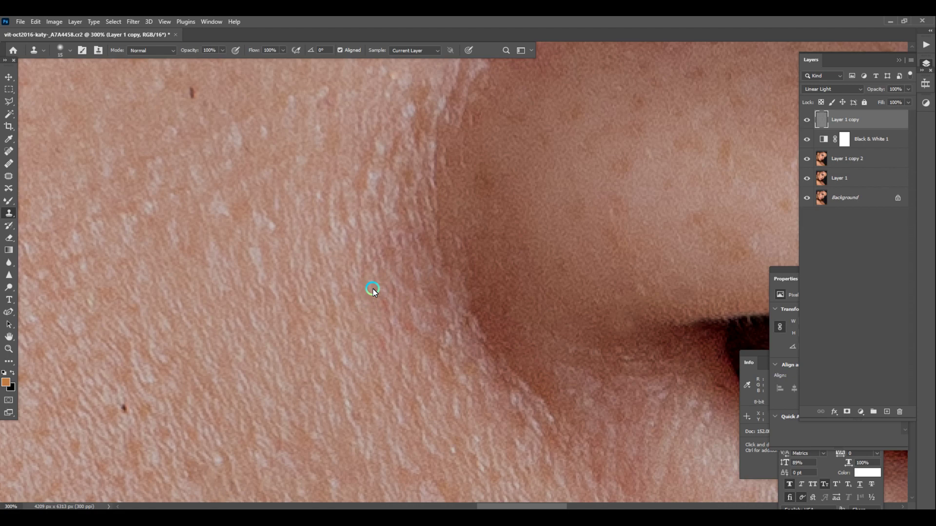
Clean the skin texture along the crease between the cheek and the nostril wing with the Clone Stamp at 20 to 25 px.
scroll(373, 290, "down", 5)
scroll(443, 244, "up", 4)
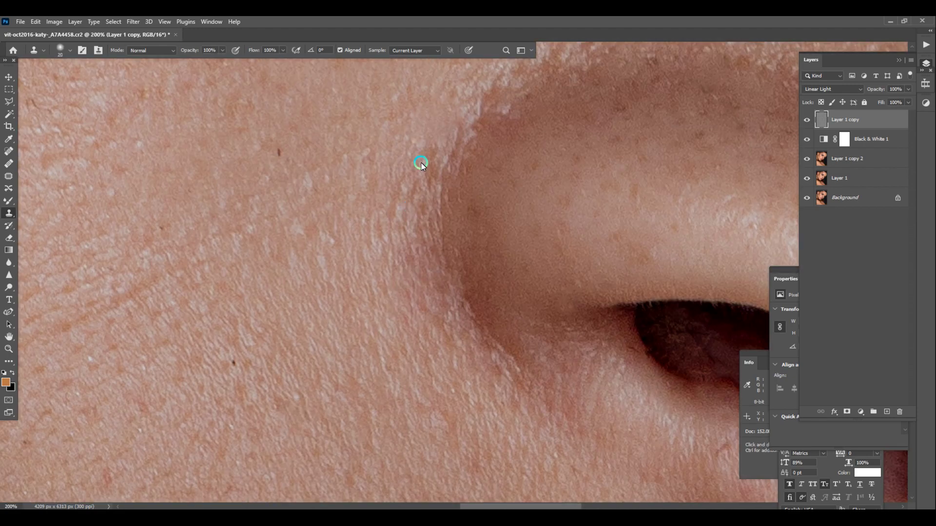
mouse_move(422, 157)
left_mouse_down()
mouse_move(424, 213)
mouse_move(403, 205)
mouse_move(410, 183)
left_mouse_up()
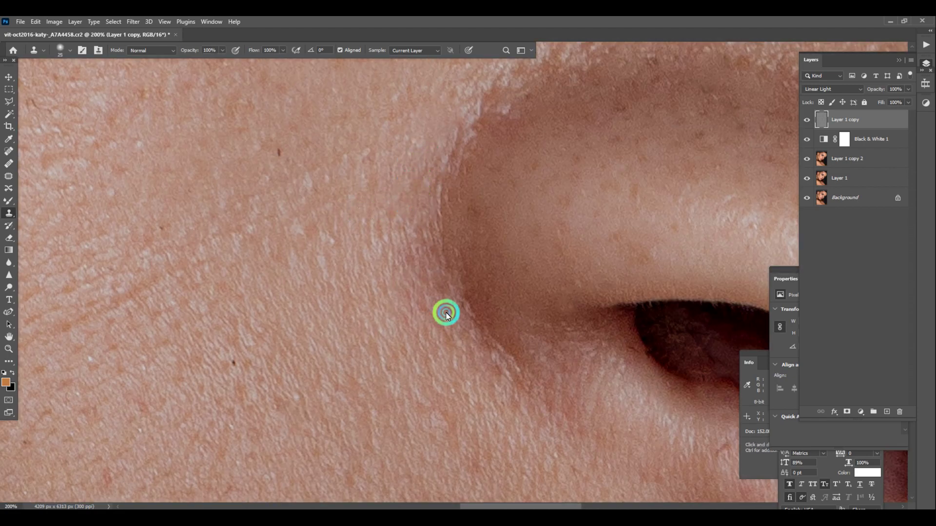
left_click_drag(471, 367, 441, 247)
Clone out the dark pores and spots across the upper side of the nostril wing and apply Fade to the last stroke.
left_click(555, 183, "alt")
left_click(539, 187)
left_click_drag(540, 190, 476, 326)
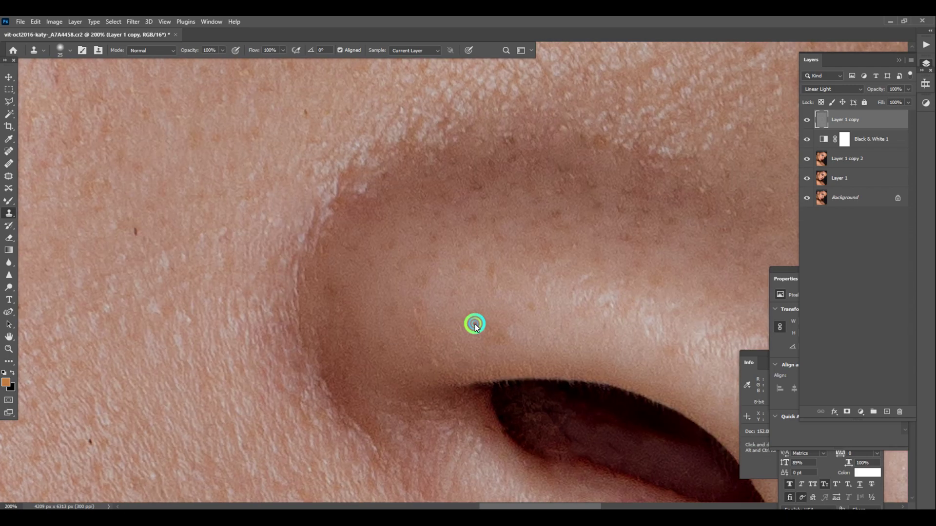
scroll(500, 284, "up", 3)
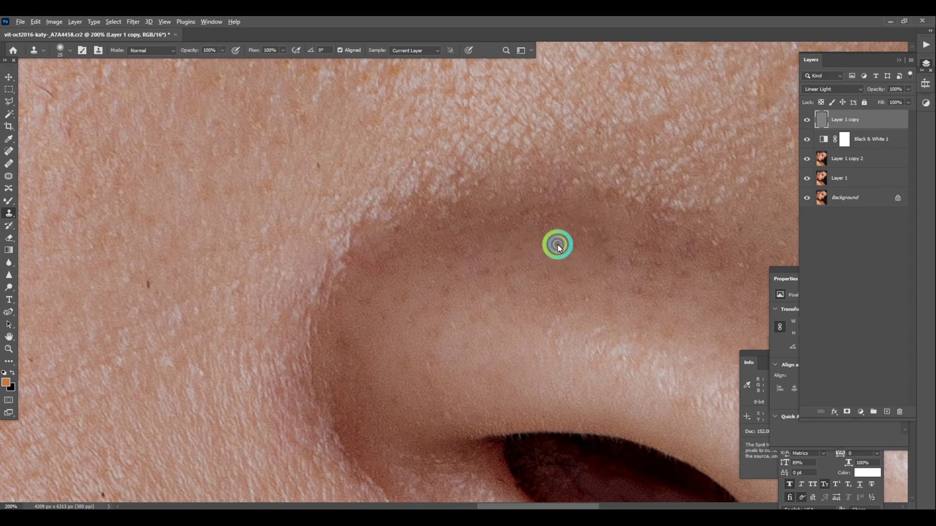
mouse_move(629, 263)
left_mouse_down()
mouse_move(512, 214)
mouse_move(503, 195)
mouse_move(524, 198)
mouse_move(499, 163)
mouse_move(496, 125)
mouse_move(481, 146)
mouse_move(546, 158)
mouse_move(544, 176)
mouse_move(501, 177)
mouse_move(536, 171)
mouse_move(510, 211)
left_mouse_up()
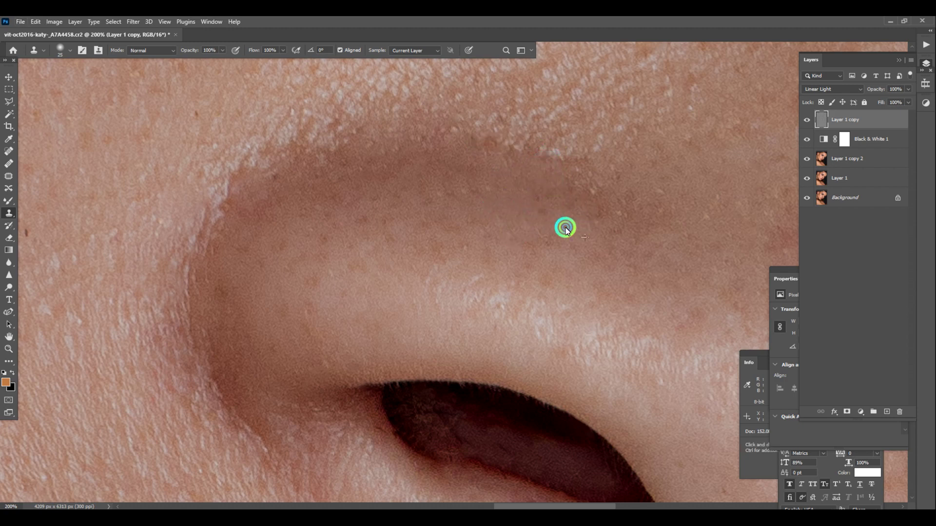
mouse_move(565, 229)
left_mouse_down()
mouse_move(471, 204)
mouse_move(467, 190)
mouse_move(492, 133)
mouse_move(477, 142)
mouse_move(580, 159)
mouse_move(577, 175)
mouse_move(562, 182)
mouse_move(568, 123)
mouse_move(552, 175)
mouse_move(560, 156)
mouse_move(478, 140)
mouse_move(537, 153)
left_mouse_up()
key("ctrl+shift+f")
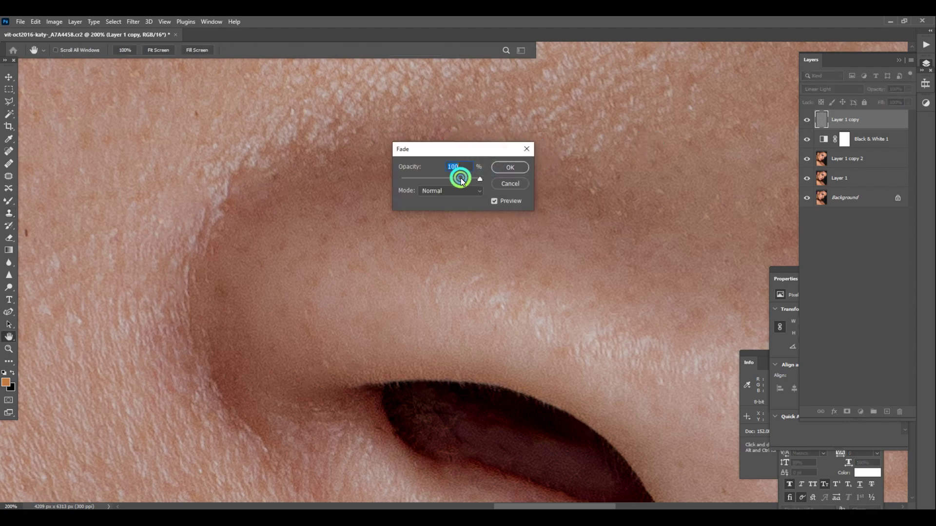
left_click(509, 167)
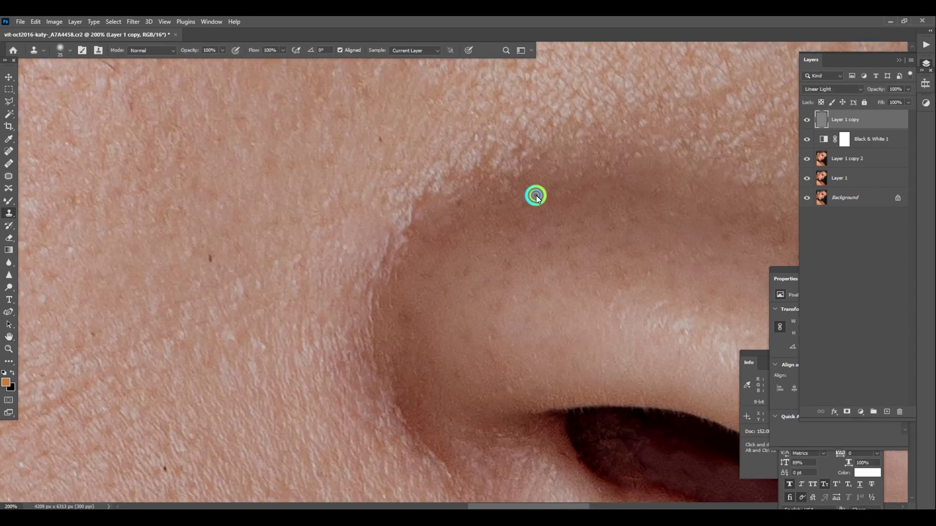
Clean the texture along the upper curve of the crease between the nostril wing and the cheek with the Clone Stamp.
left_click_drag(536, 196, 548, 201)
mouse_move(504, 181)
left_mouse_down()
mouse_move(530, 157)
mouse_move(502, 179)
left_mouse_up()
left_click(445, 183, "alt")
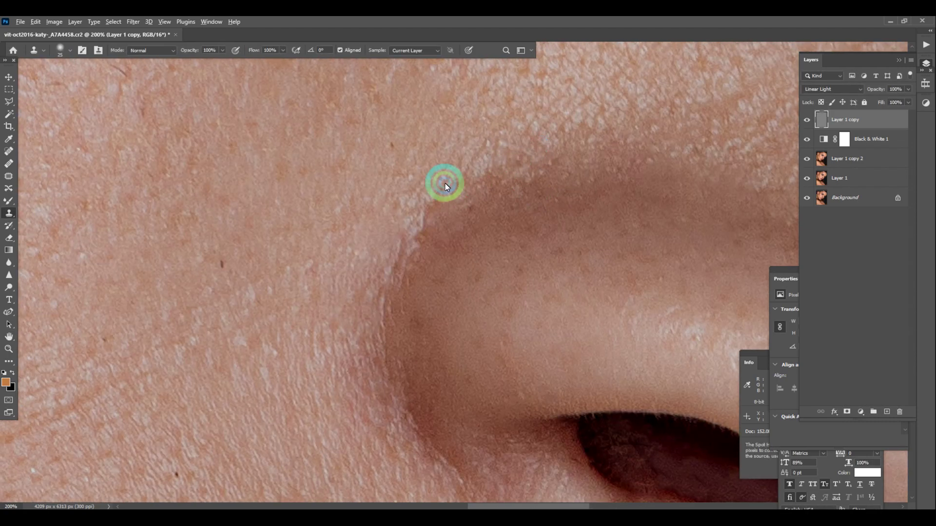
mouse_move(425, 215)
left_mouse_down()
mouse_move(392, 243)
mouse_move(409, 239)
mouse_move(380, 297)
left_mouse_up()
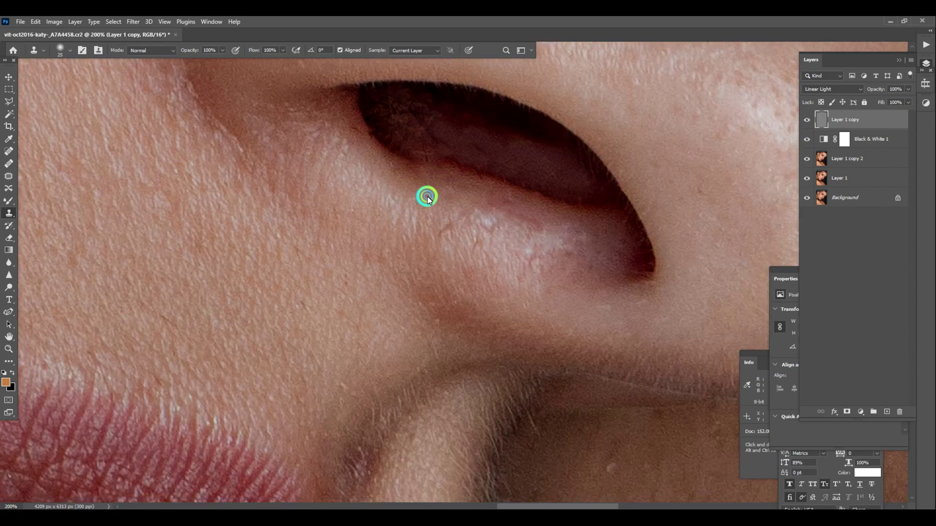
Clone out the fine lines and bright bumps on the skin just below the nostril opening.
mouse_move(427, 197)
left_mouse_down()
mouse_move(432, 223)
mouse_move(449, 236)
left_mouse_up()
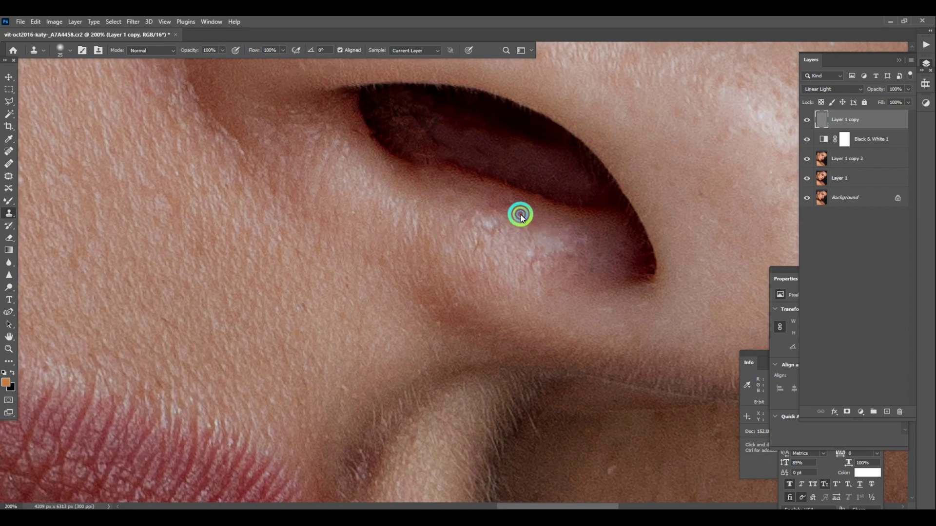
left_click(562, 262, "alt")
mouse_move(539, 259)
left_mouse_down()
mouse_move(504, 297)
mouse_move(524, 276)
mouse_move(484, 245)
left_mouse_up()
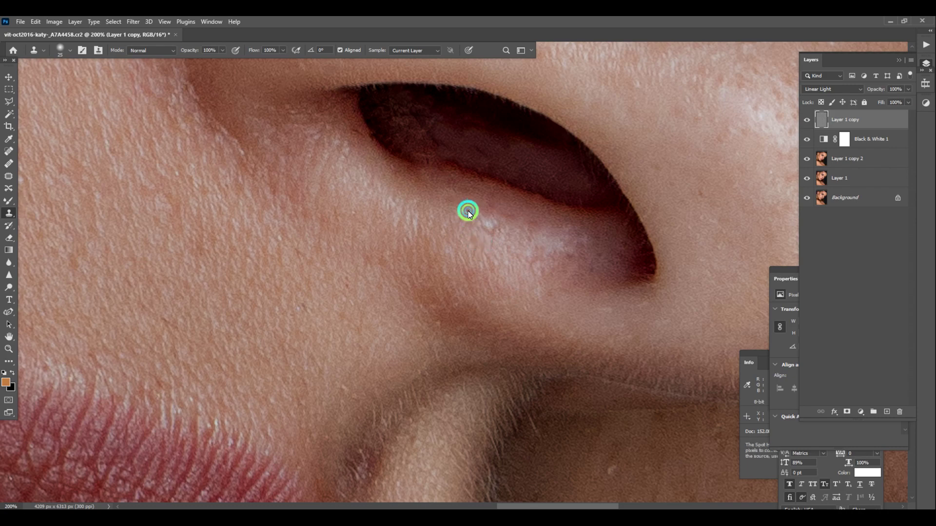
Clone out the spots and uneven texture on the shaded skin beneath the nose, beside the philtrum ridge.
left_click_drag(597, 246, 413, 104)
left_click_drag(432, 264, 474, 117)
key("j")
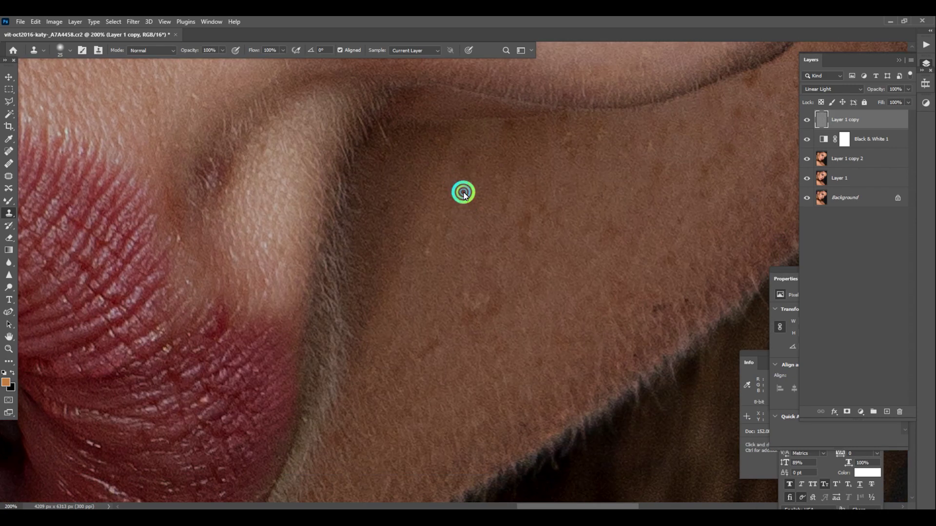
left_click(424, 251)
left_click_drag(414, 236, 523, 229)
left_click(495, 177, "alt")
mouse_move(490, 124)
left_mouse_down()
mouse_move(481, 153)
mouse_move(454, 162)
left_mouse_up()
Clone clean skin over the fine light hairs along the far edge of the upper lip at 30 px.
scroll(451, 222, "down", 5)
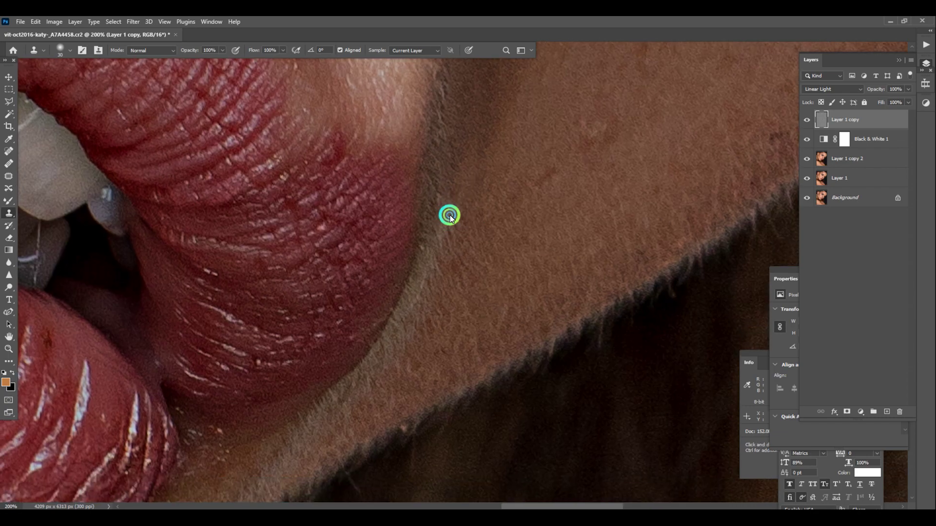
mouse_move(447, 215)
left_mouse_down()
mouse_move(425, 288)
mouse_move(477, 271)
mouse_move(440, 292)
mouse_move(428, 268)
left_mouse_up()
left_click(522, 222, "alt")
left_click_drag(540, 187, 553, 172)
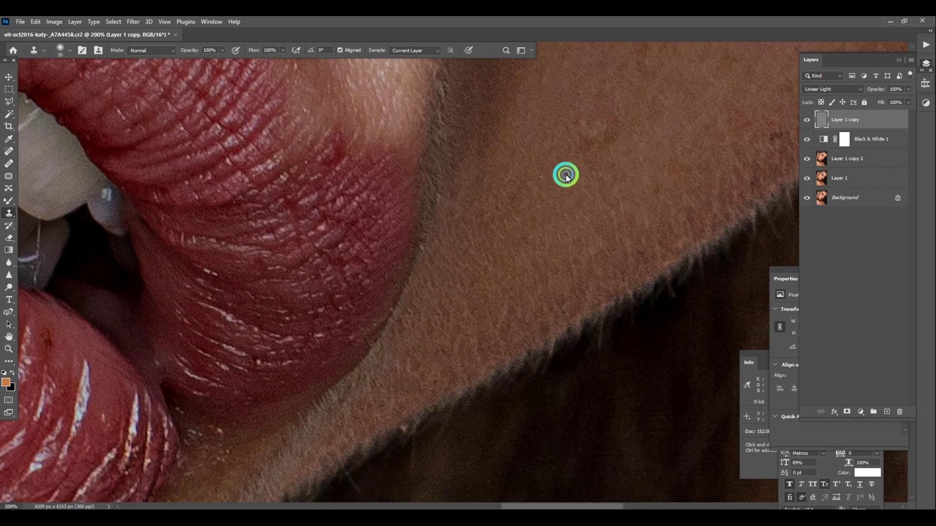
left_click_drag(601, 139, 611, 149)
left_click_drag(500, 220, 599, 105)
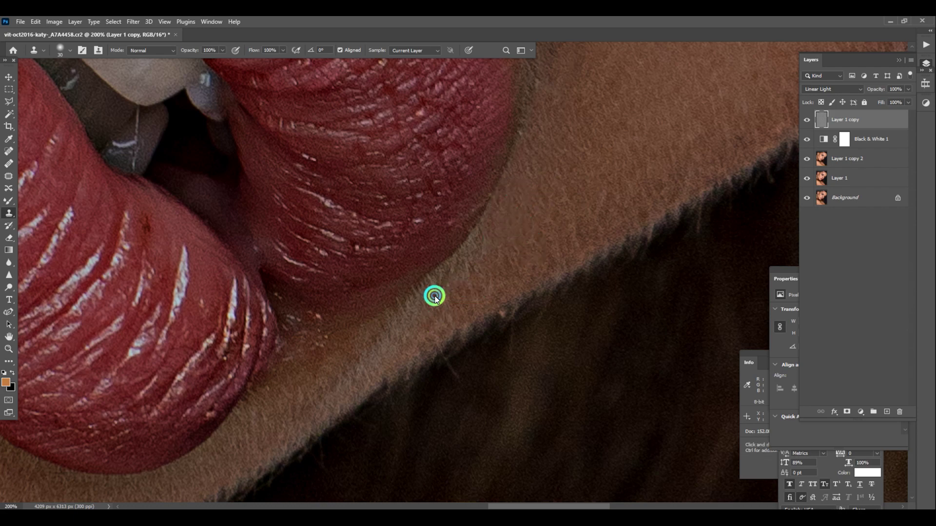
left_click_drag(495, 236, 530, 205)
left_click_drag(450, 290, 442, 285)
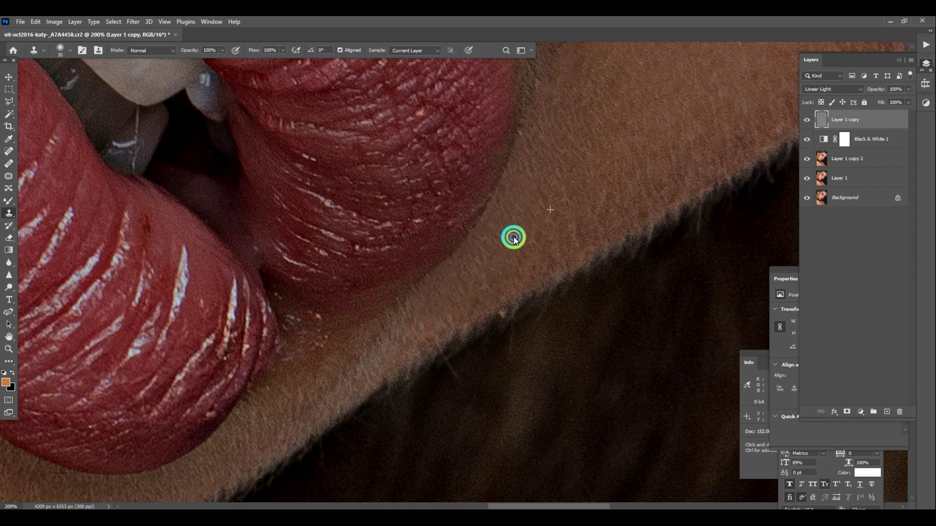
Clone out the brown spots on the shaded cheek beneath the nose tip, resampling clean texture nearby.
left_click_drag(558, 140, 464, 272)
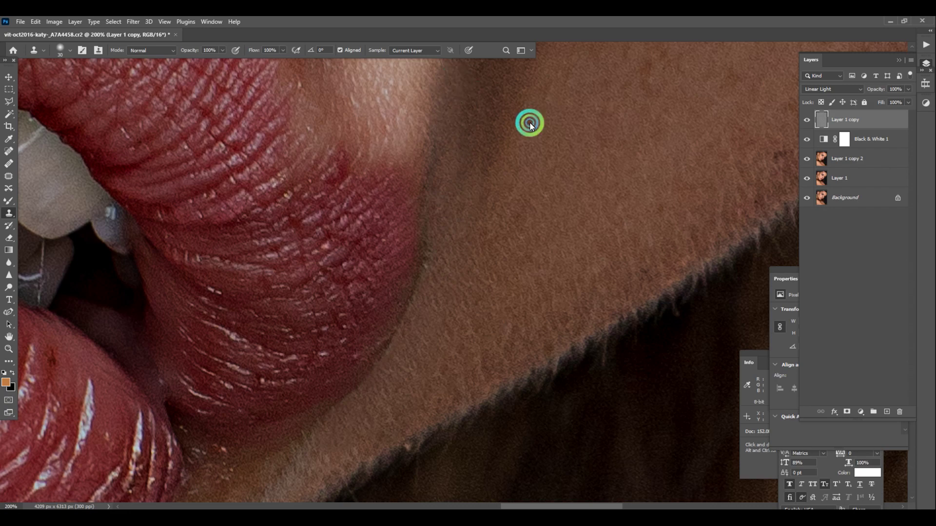
scroll(545, 195, "up", 1)
scroll(546, 195, "right", 2)
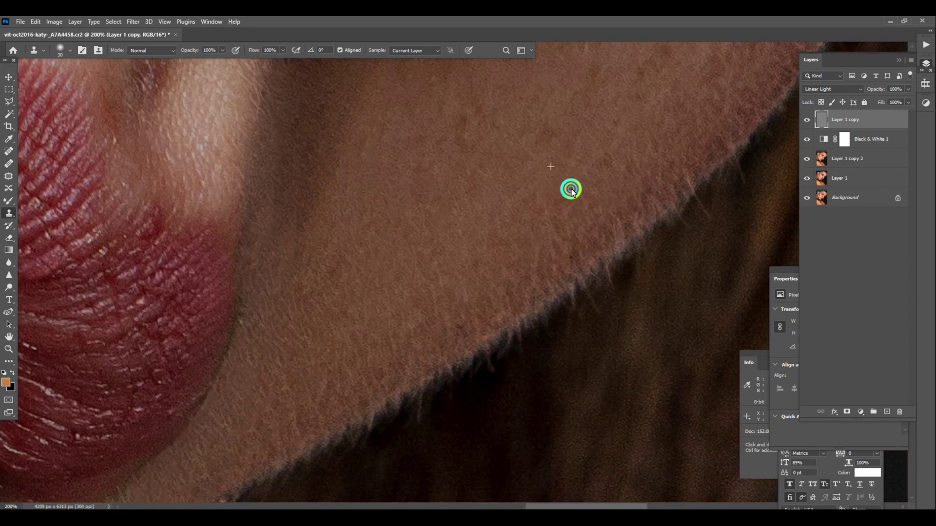
scroll(484, 211, "down", 2)
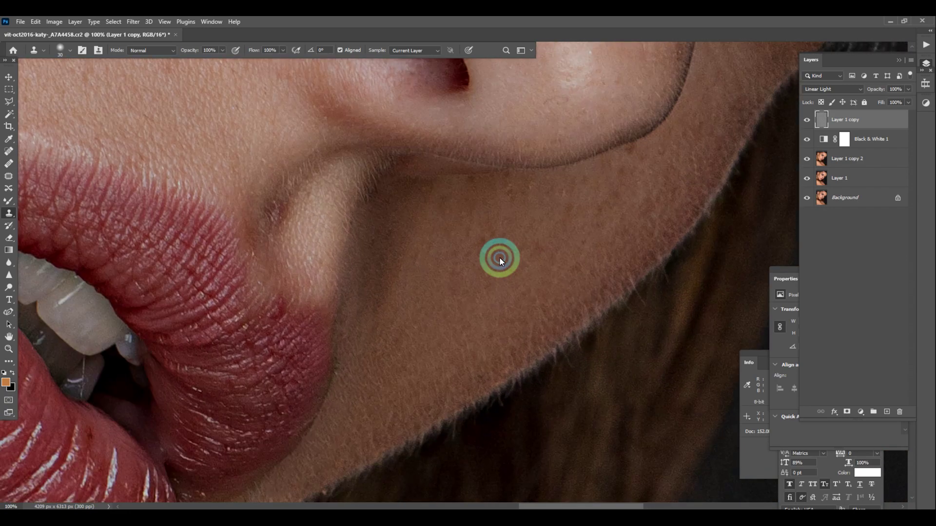
scroll(500, 260, "up", 2)
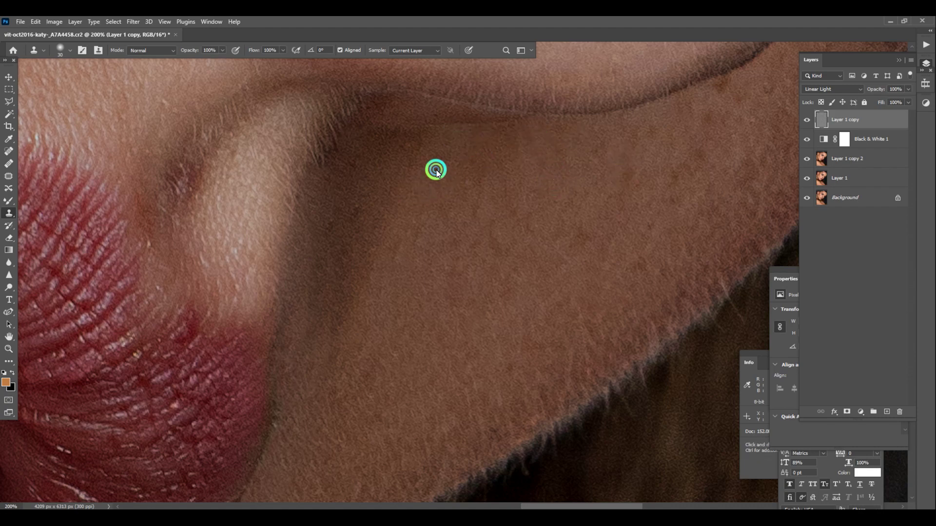
left_click_drag(590, 255, 397, 346)
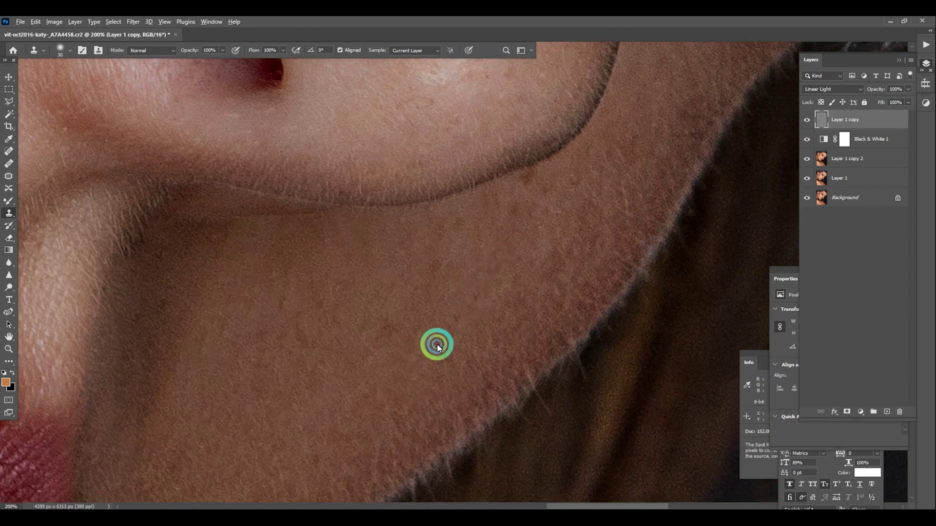
left_click_drag(578, 224, 526, 270)
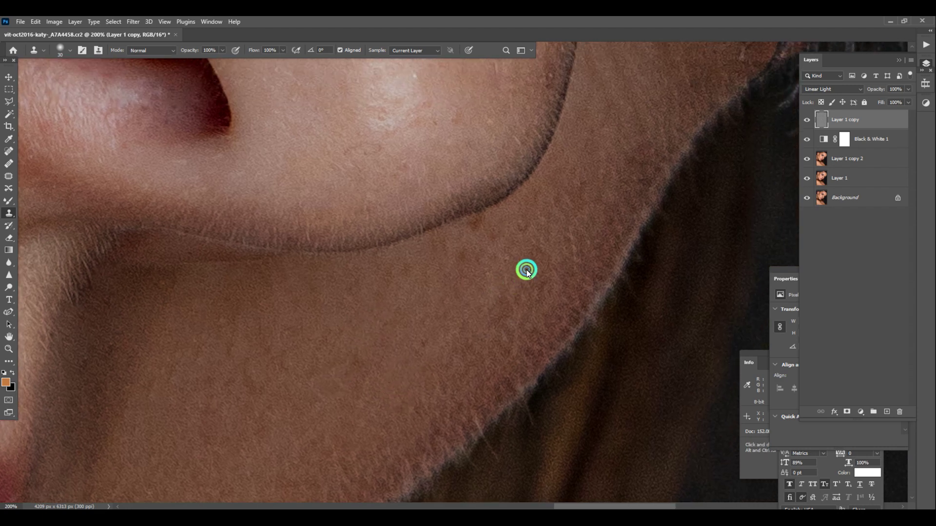
left_click(538, 232, "alt")
left_click(524, 228)
left_click(552, 306, "alt")
left_click(549, 286)
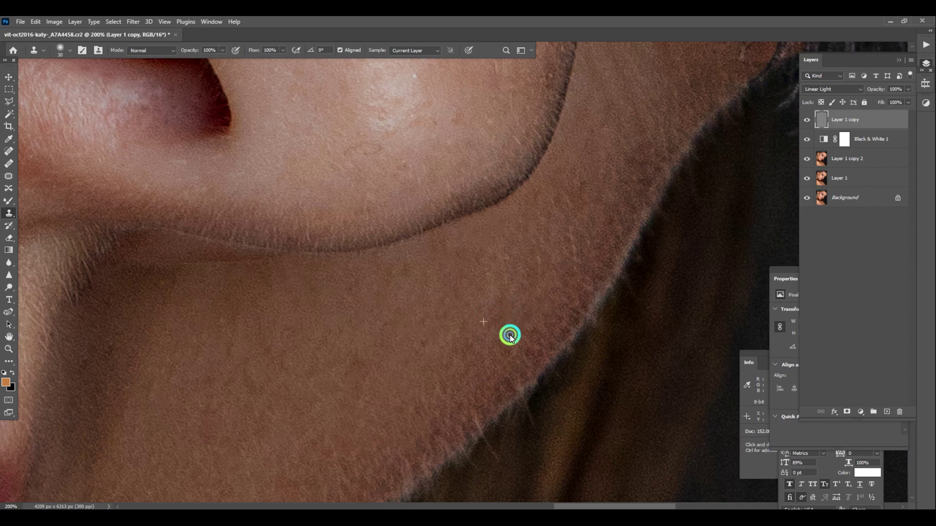
Even out the rough skin texture near the shaded cheek's outer edge with the Clone Stamp.
left_click_drag(509, 336, 504, 359)
left_click(530, 353, "alt")
left_click(491, 394)
left_click_drag(448, 434, 541, 282)
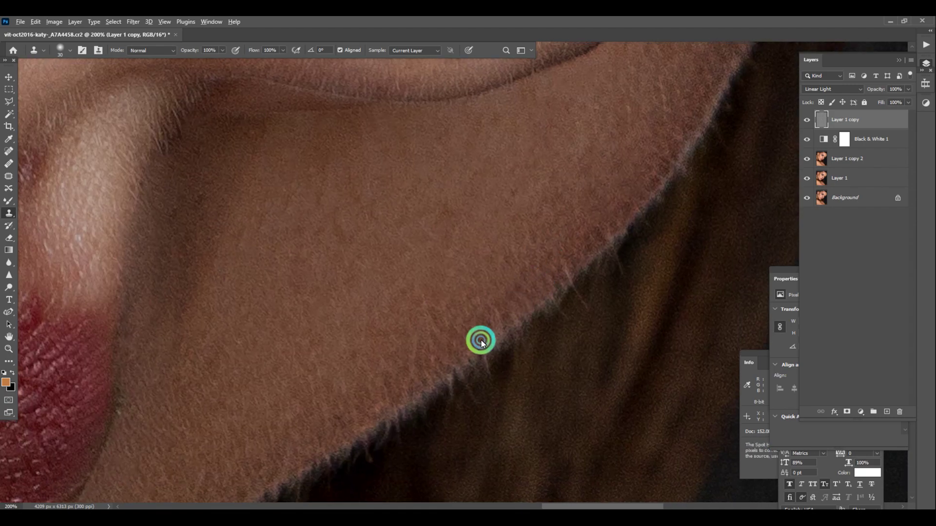
left_click(493, 326, "alt")
left_click(510, 313)
mouse_move(569, 217)
left_mouse_down()
mouse_move(566, 242)
mouse_move(532, 263)
left_mouse_up()
left_click(531, 264, "alt")
left_click(545, 286)
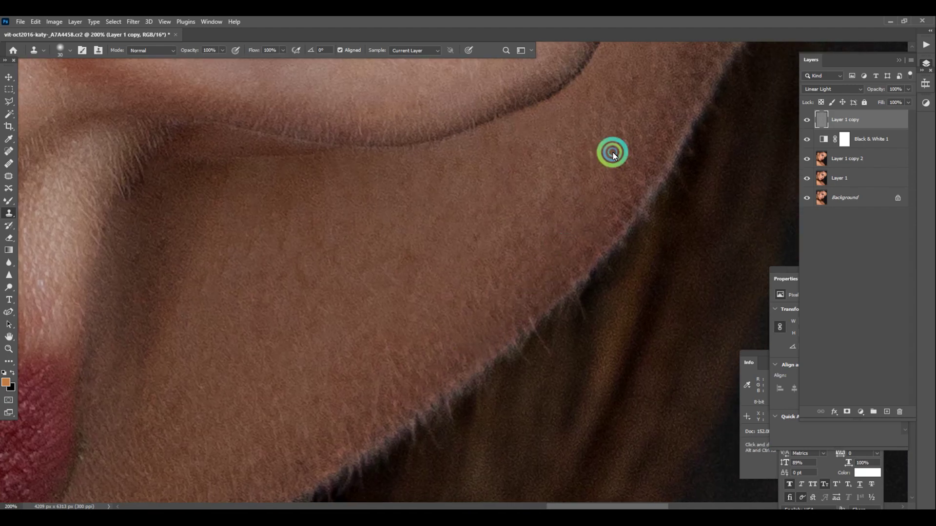
Clone out the lines and blemishes on the strip of cheek between the nose tip and the face's outer edge.
scroll(613, 155, "up", 3)
scroll(613, 155, "right", 1)
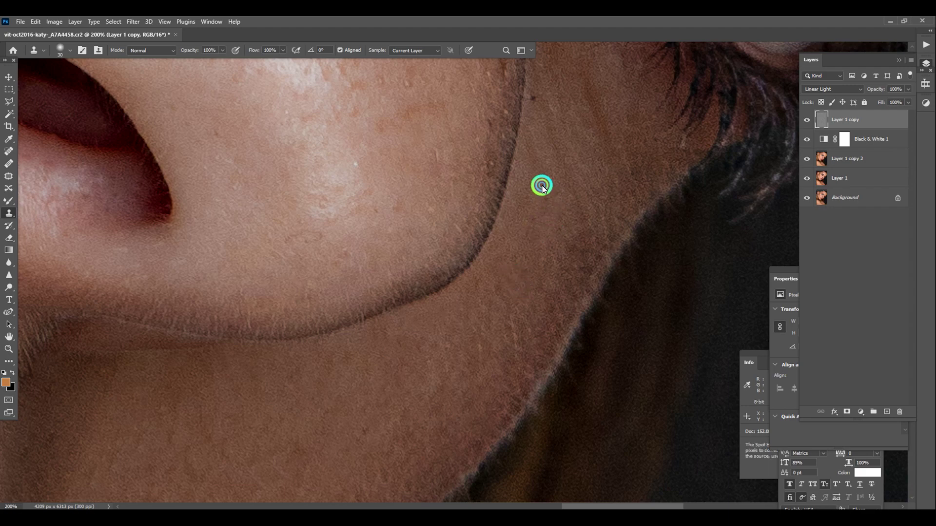
left_click(538, 148)
left_click(555, 124)
left_click(551, 206, "alt")
left_click(567, 197)
left_click(578, 220)
left_click(573, 271)
left_click(546, 318, "alt")
left_click(565, 238)
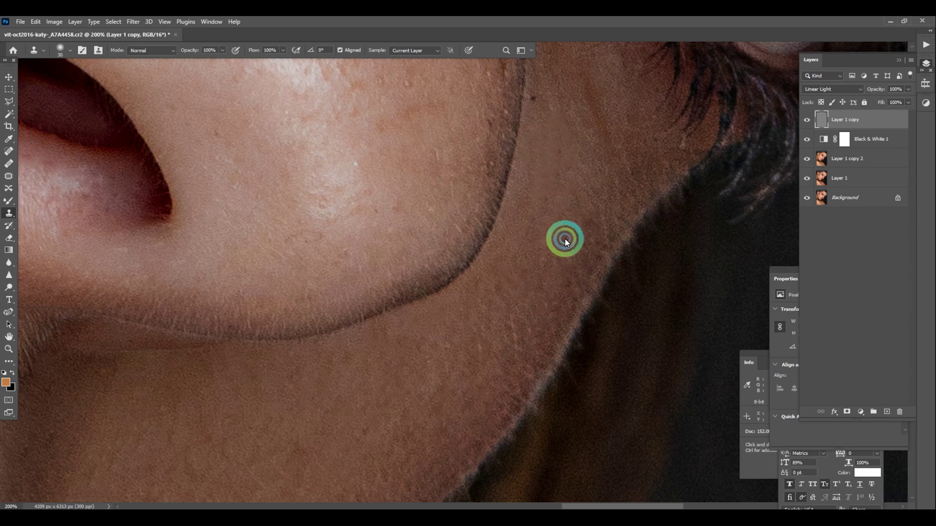
Clone out the dark spot and surrounding marks on the cheek right beside the nose contour, below the lashes.
scroll(606, 163, "up", 3)
scroll(606, 162, "right", 1)
left_click(549, 189)
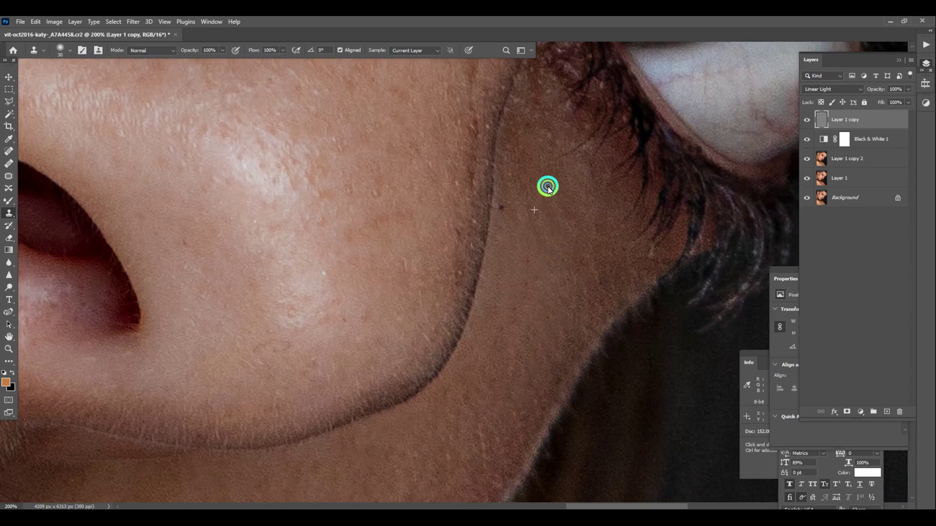
left_click(545, 225, "alt")
left_click(566, 226)
left_click(522, 198)
left_click(507, 234)
left_click(506, 206)
left_click(527, 162)
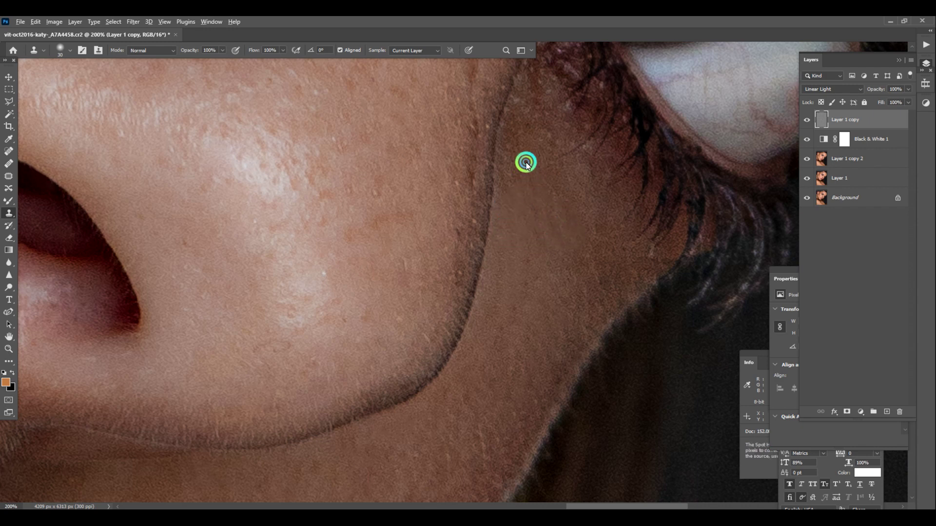
Clean the remaining skin texture between the nose contour and the lower lashes with the Clone Stamp.
left_click(525, 127)
left_click(524, 199)
left_click(515, 156)
left_click(583, 225)
mouse_move(583, 227)
left_mouse_down()
mouse_move(631, 264)
mouse_move(645, 260)
mouse_move(576, 285)
mouse_move(601, 290)
mouse_move(583, 268)
mouse_move(601, 234)
mouse_move(580, 192)
mouse_move(607, 163)
mouse_move(595, 159)
mouse_move(577, 198)
mouse_move(593, 171)
mouse_move(572, 250)
mouse_move(577, 271)
left_mouse_up()
key("ctrl+minus")
key("ctrl+minus")
key("ctrl+minus")
key("ctrl+minus")
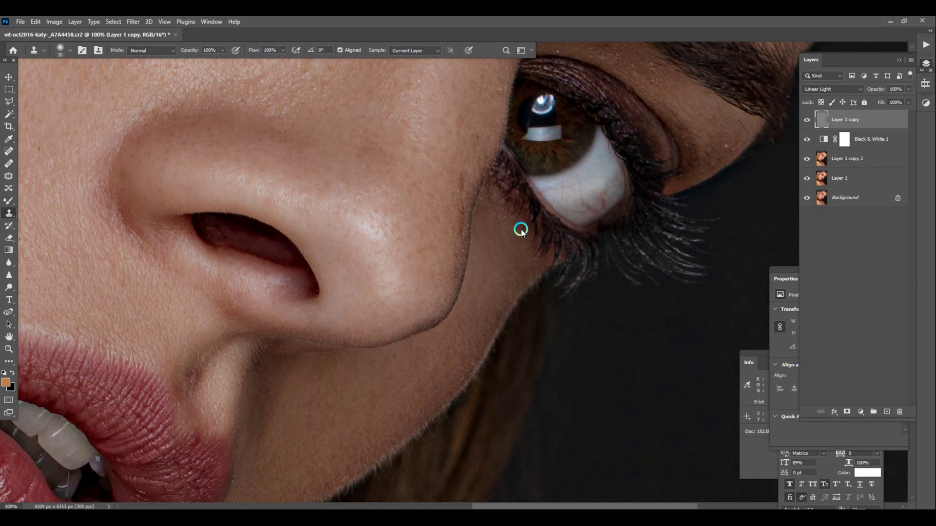
Clone out the bumps and spots on the side of the nose beside the inner eye corner at 20 px.
key("ctrl+plus")
key("ctrl+plus")
scroll(466, 228, "up", 3)
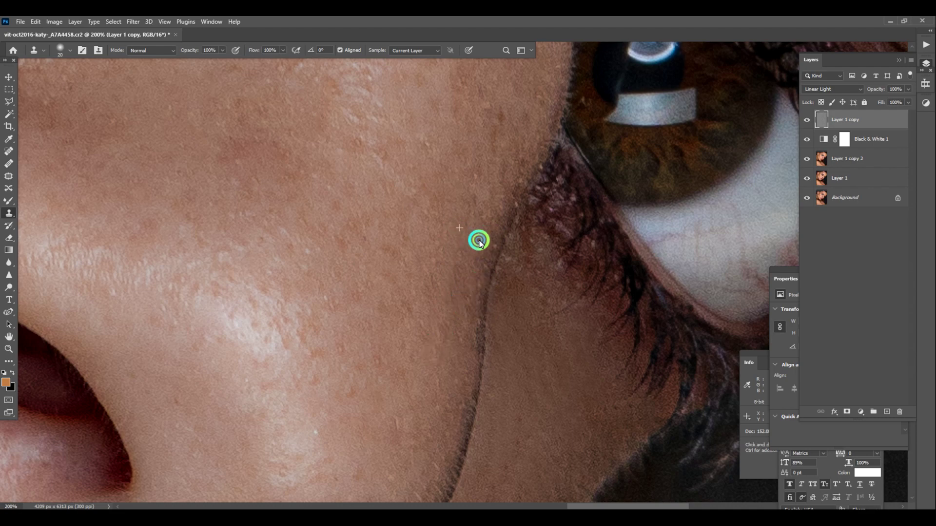
mouse_move(508, 116)
left_mouse_down()
mouse_move(502, 245)
mouse_move(482, 276)
left_mouse_up()
left_click(505, 212, "alt")
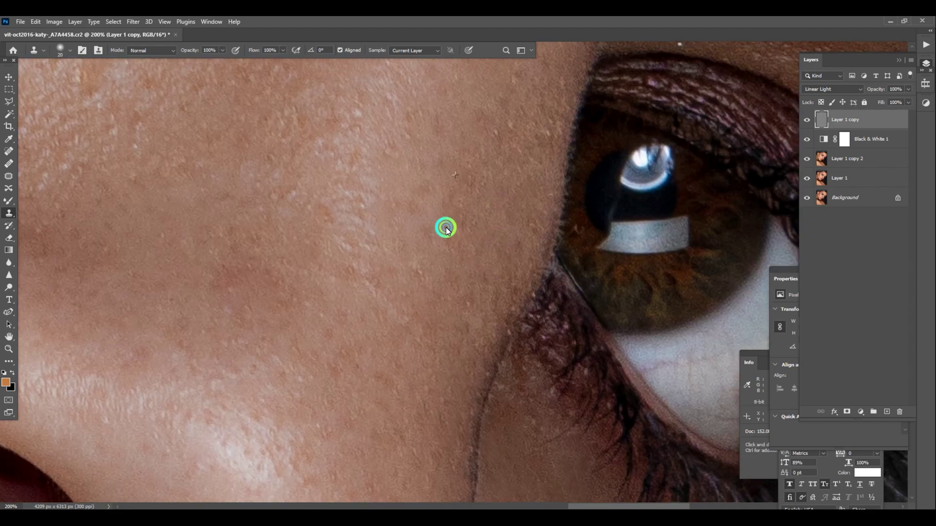
left_click(446, 323, "alt")
left_click_drag(464, 330, 468, 324)
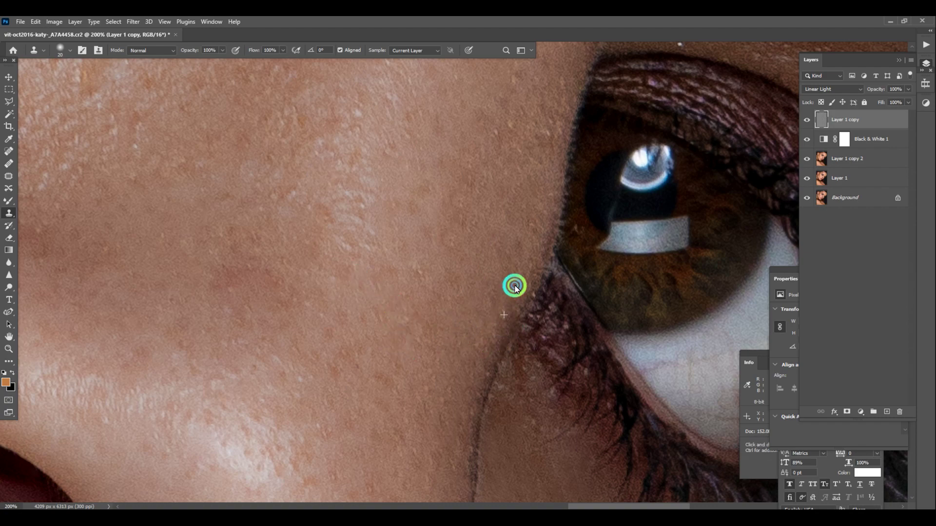
left_click_drag(206, 295, 459, 295)
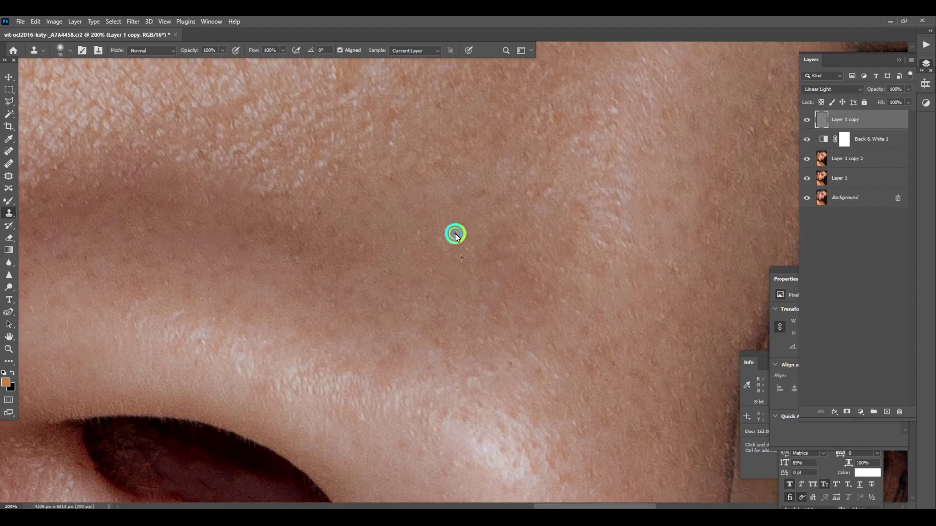
scroll(507, 229, "down", 6)
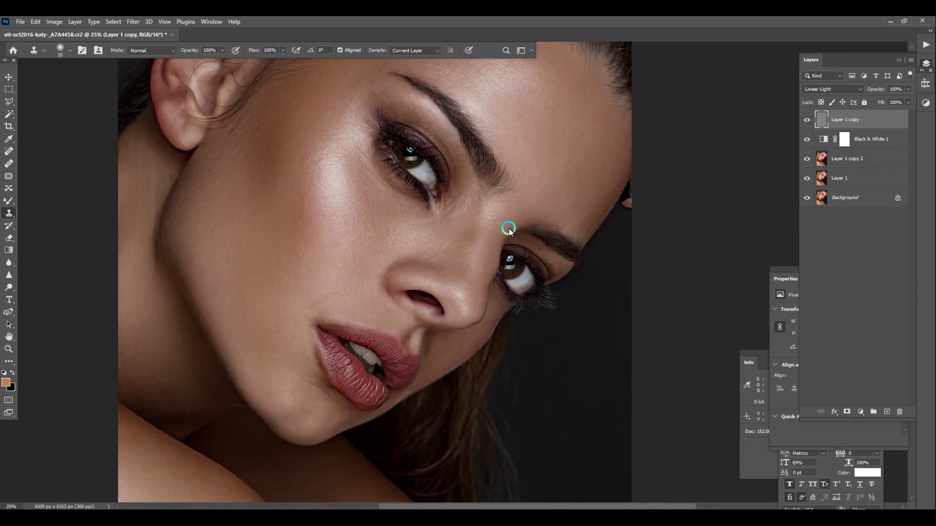
Clone out the dark reddish mark and light hairs in the philtrum groove above the upper lip at 25 px.
scroll(400, 293, "up", 2)
scroll(378, 312, "up", 8)
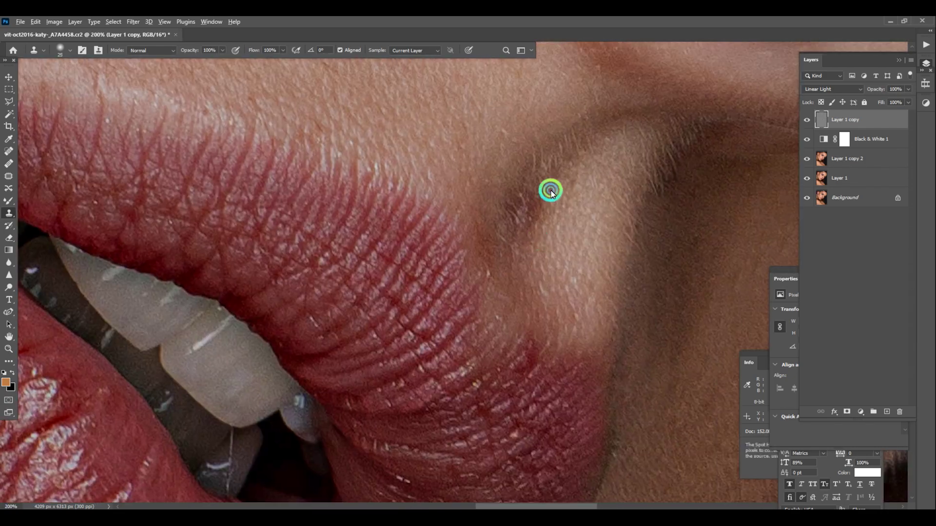
mouse_move(551, 191)
left_mouse_down()
mouse_move(519, 217)
mouse_move(545, 195)
mouse_move(519, 247)
mouse_move(506, 245)
mouse_move(489, 275)
left_mouse_up()
left_click_drag(551, 224, 556, 191)
left_click(556, 205, "alt")
left_click_drag(650, 208, 675, 257)
left_click_drag(245, 181, 564, 373)
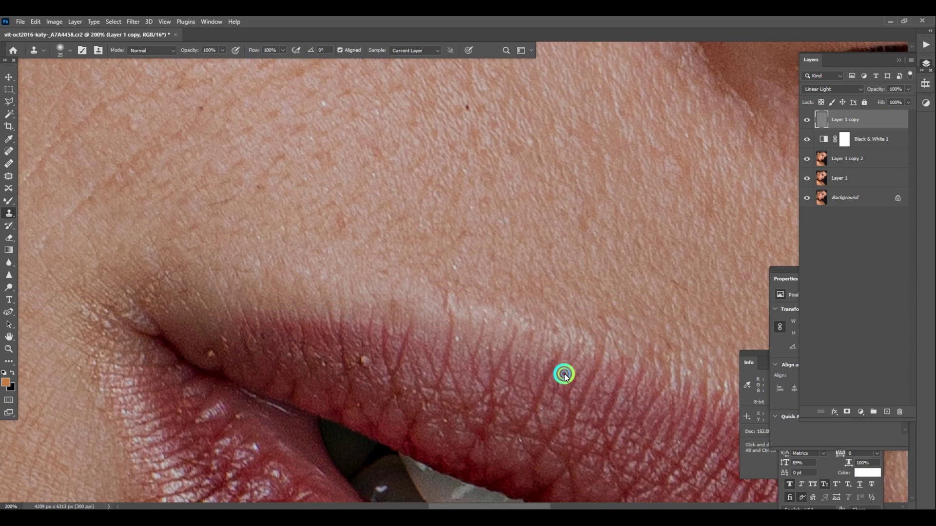
Clone out the light flakes on the upper lip and the specks around the corner of the mouth.
left_click_drag(332, 205, 433, 267)
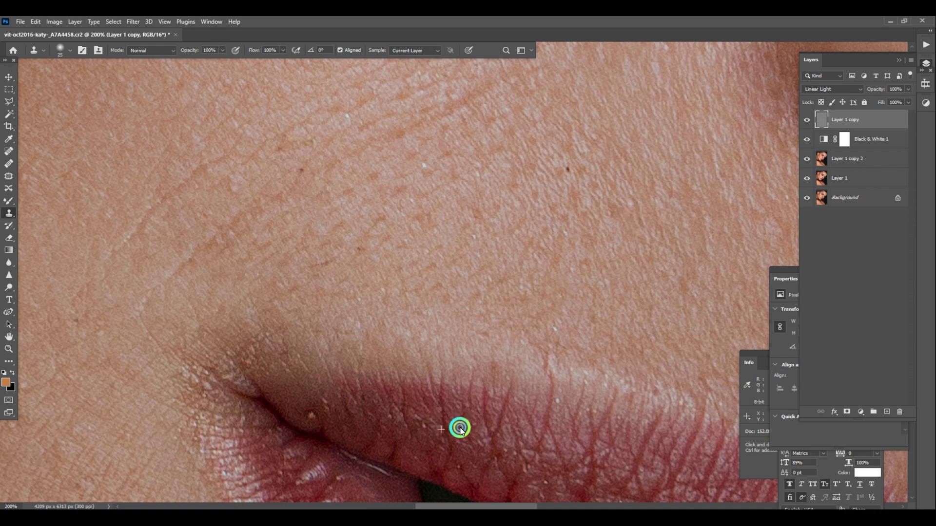
mouse_move(326, 416)
left_mouse_down()
mouse_move(477, 330)
mouse_move(476, 318)
left_mouse_up()
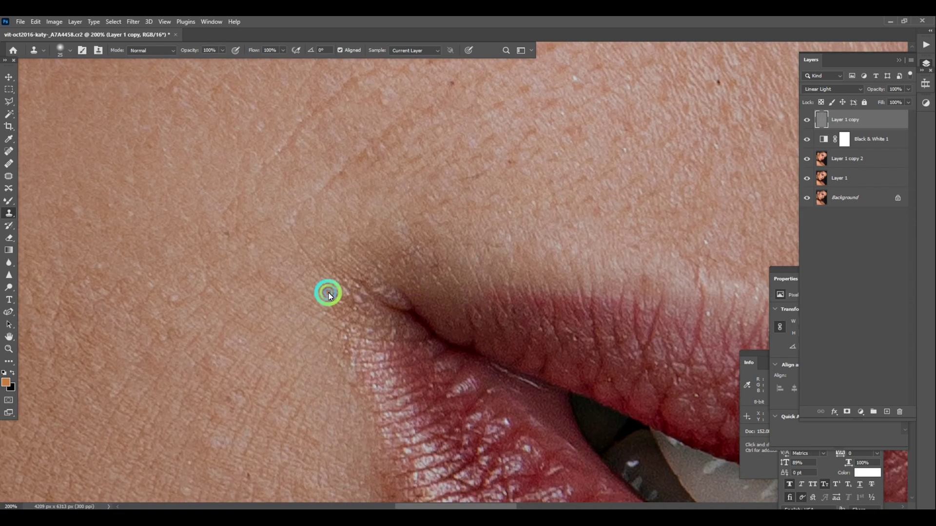
left_click_drag(343, 304, 348, 303)
left_click(389, 298, "alt")
left_click(380, 293)
left_click(434, 283, "alt")
left_click(442, 273)
key("ctrl+minus")
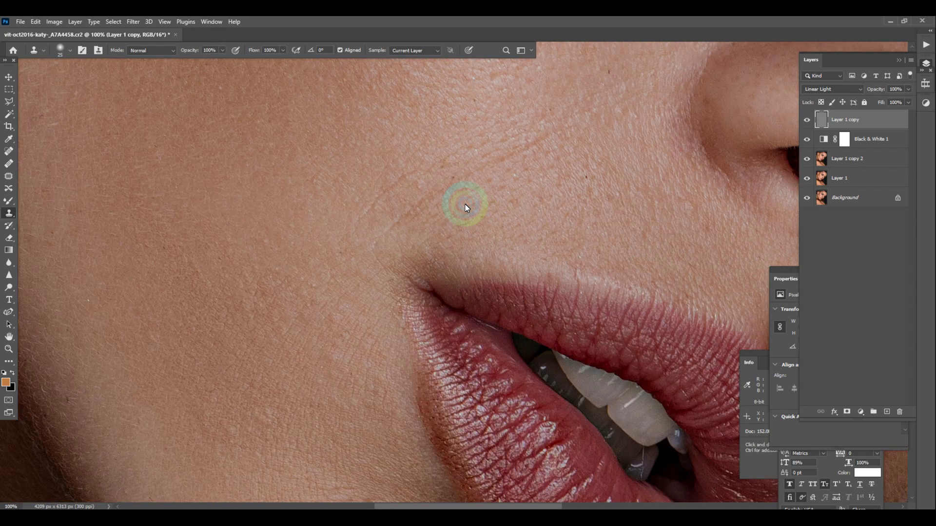
Clone out the small dark spots on the skin between the mouth corner and the nostril.
left_click_drag(463, 207, 484, 268)
left_click(455, 282, "alt")
left_click(494, 244)
left_click(537, 195)
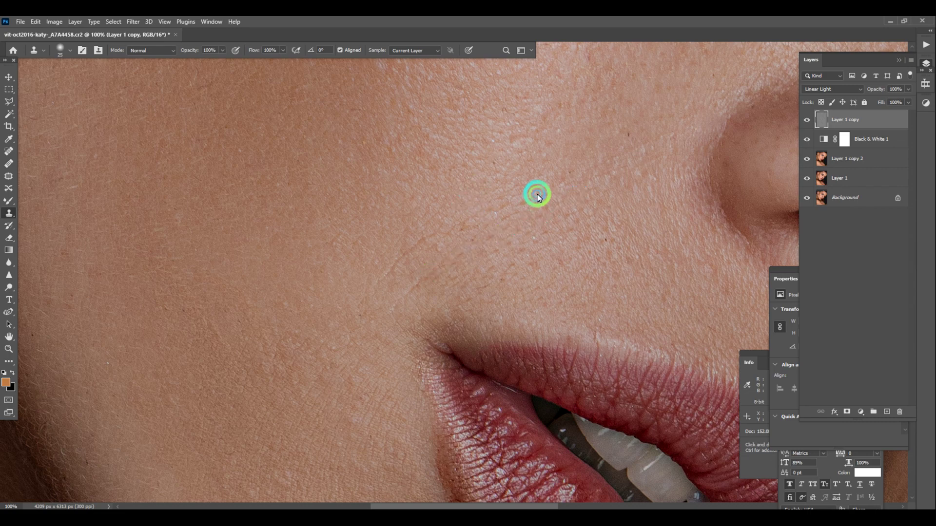
Clone out the stray hair on the skin just below the outer end of the near eyebrow.
left_click_drag(485, 281, 286, 433)
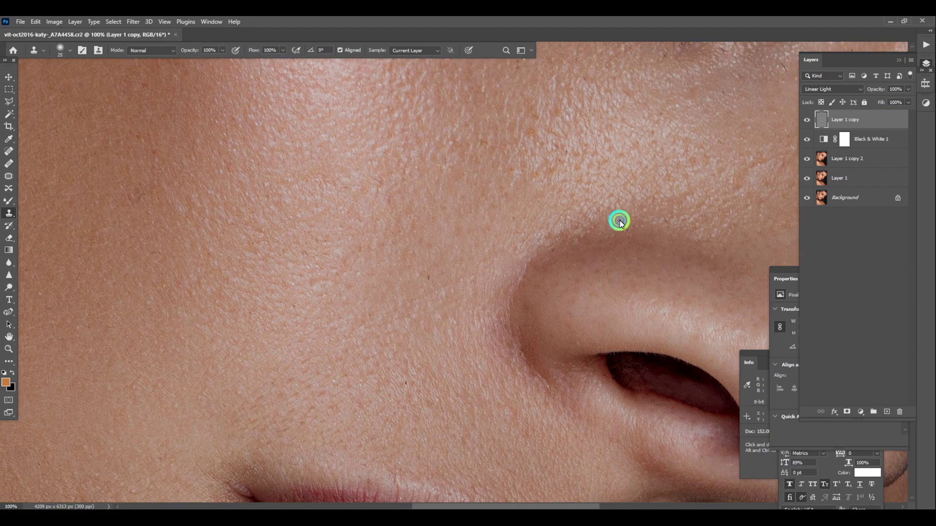
left_click_drag(619, 219, 327, 441)
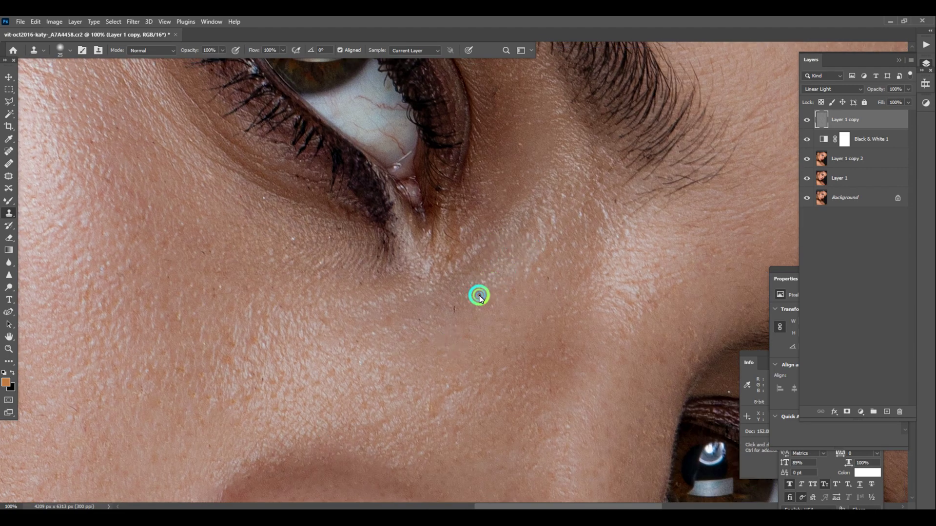
left_click_drag(510, 171, 549, 426)
left_click_drag(416, 215, 481, 307)
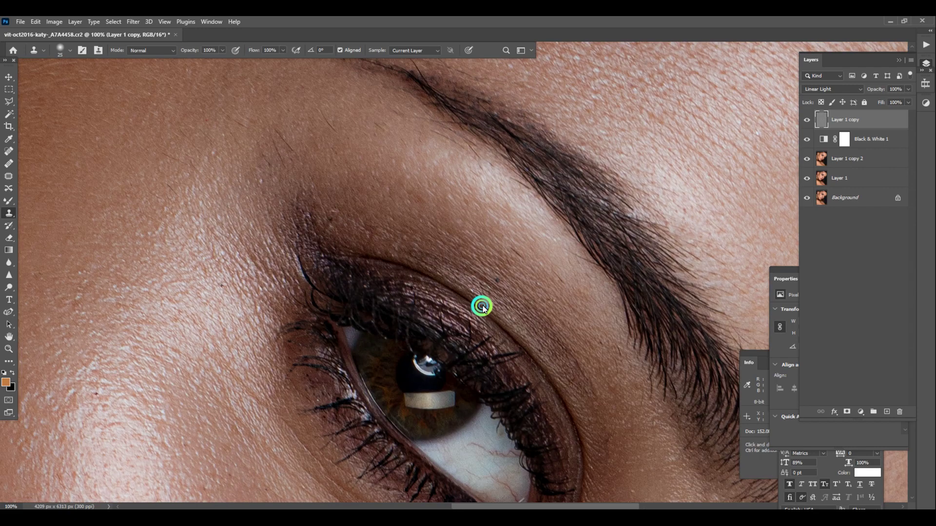
mouse_move(302, 192)
left_mouse_down()
mouse_move(454, 271)
mouse_move(497, 224)
left_mouse_up()
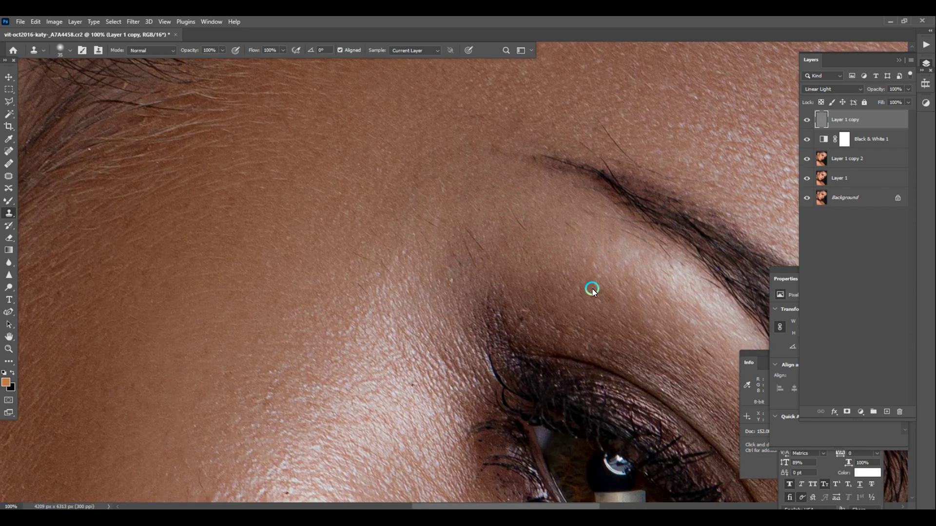
left_click(628, 297)
left_click(526, 227)
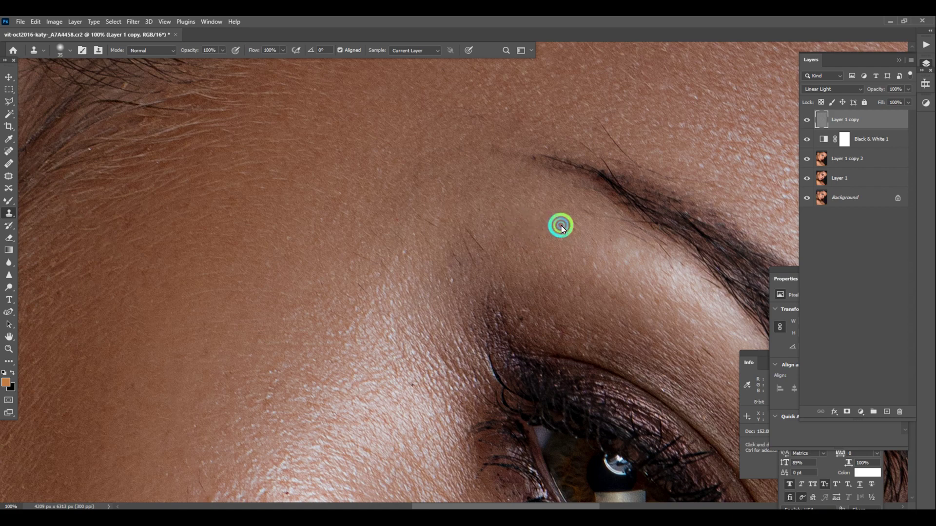
left_click_drag(561, 225, 613, 243)
Clone out the fine dark hairs above the outer eye corner and toward the temple.
left_click_drag(514, 219, 475, 238)
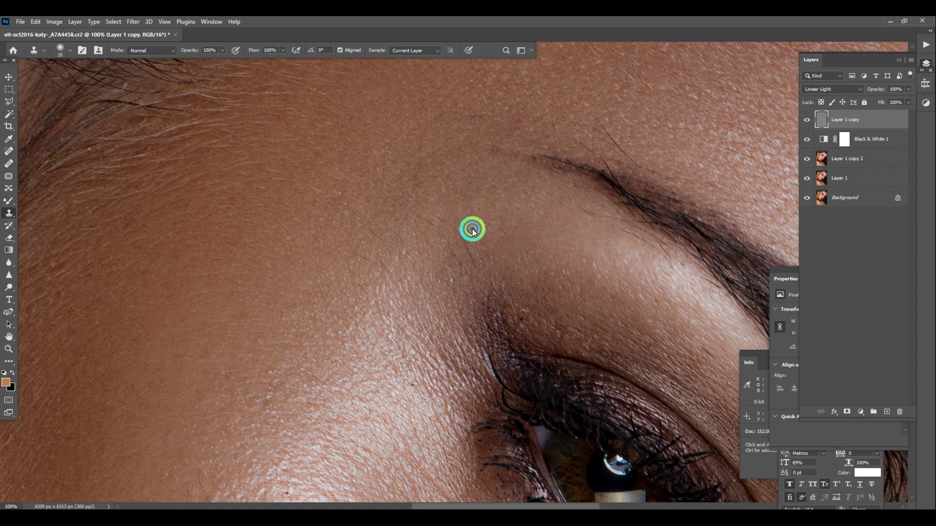
left_click(476, 234)
left_click(407, 200)
left_click(367, 230)
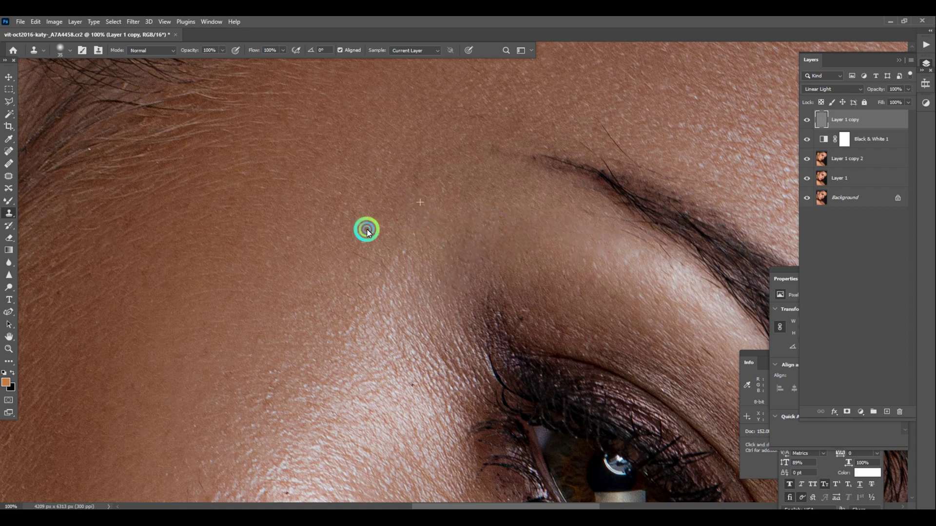
Clone away the light fuzz and specks on the cheek in front of the earlobe.
left_click_drag(205, 420, 506, 121)
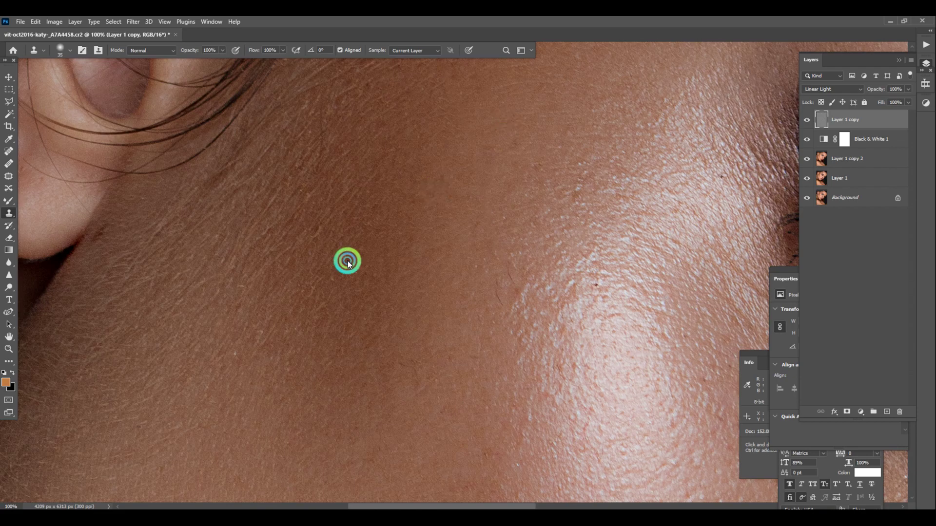
key("ctrl+minus")
key("ctrl+plus")
left_click_drag(161, 228, 440, 228)
left_click(520, 236)
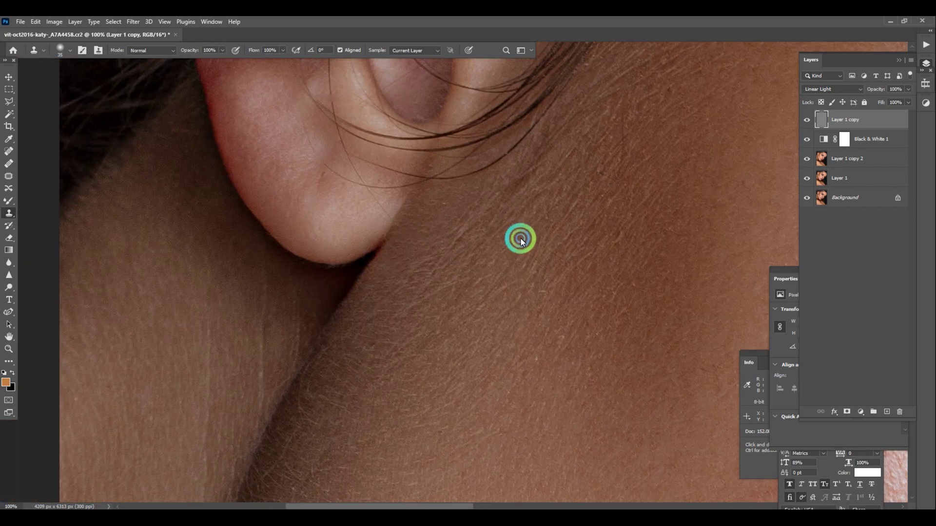
left_click(545, 166)
left_click(554, 200)
left_click(553, 319)
left_click(541, 275)
left_click(591, 221)
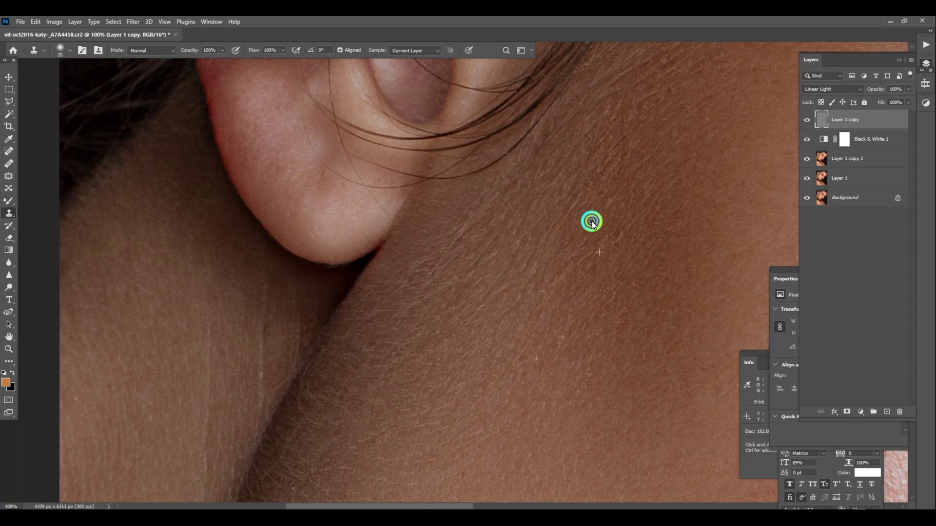
left_click(595, 193)
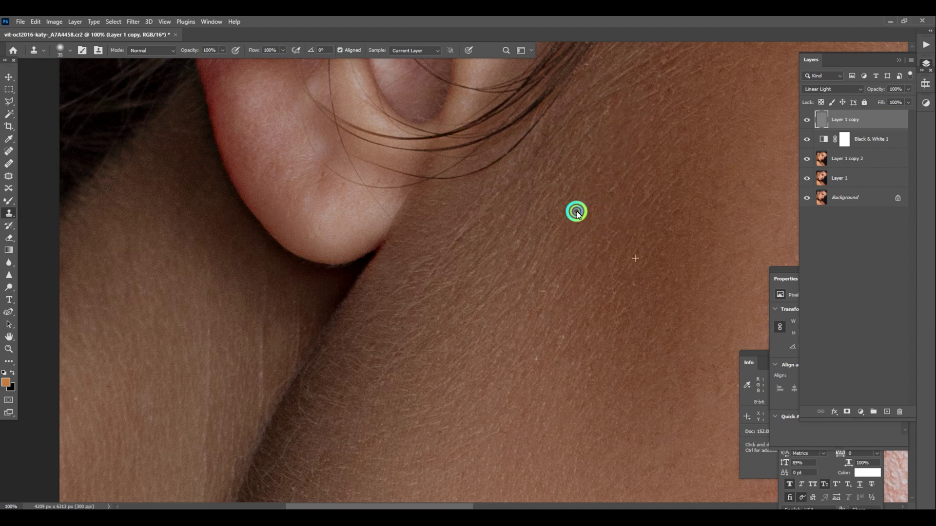
left_click(649, 143)
left_click(667, 62)
Clean the fine light hairs on the jaw skin below the earlobe with the Clone Stamp.
left_click_drag(631, 185, 707, 100)
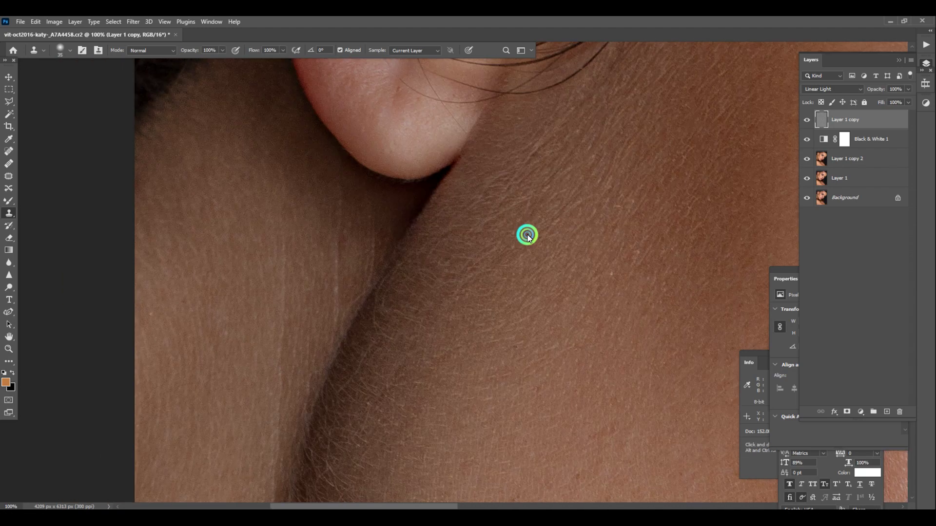
left_click(502, 297, "alt")
mouse_move(492, 238)
left_mouse_down()
mouse_move(540, 189)
mouse_move(569, 105)
left_mouse_up()
left_click(499, 283, "alt")
left_click(689, 252, "alt")
Examine the skin texture from the ear across the temple and forehead for remaining blemishes.
key("ctrl+minus")
key("ctrl+minus")
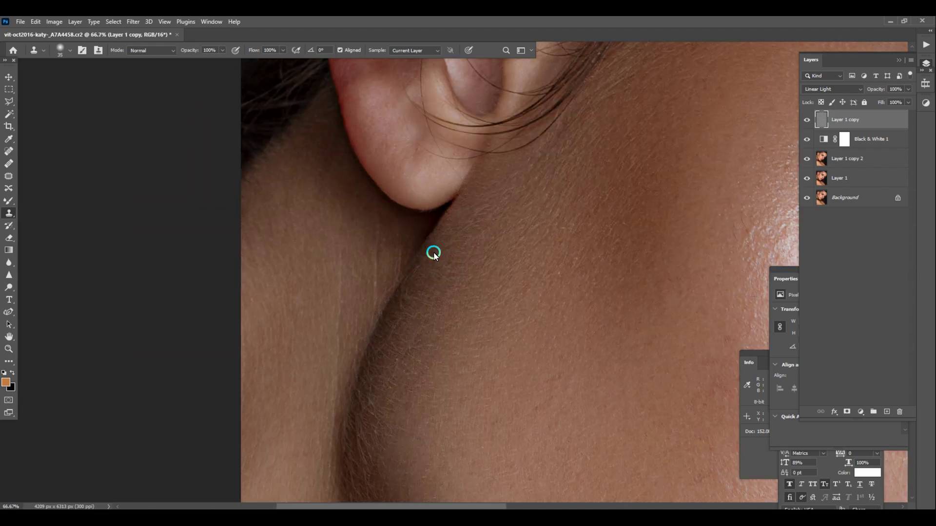
left_click_drag(433, 253, 242, 393)
left_click_drag(524, 199, 515, 217)
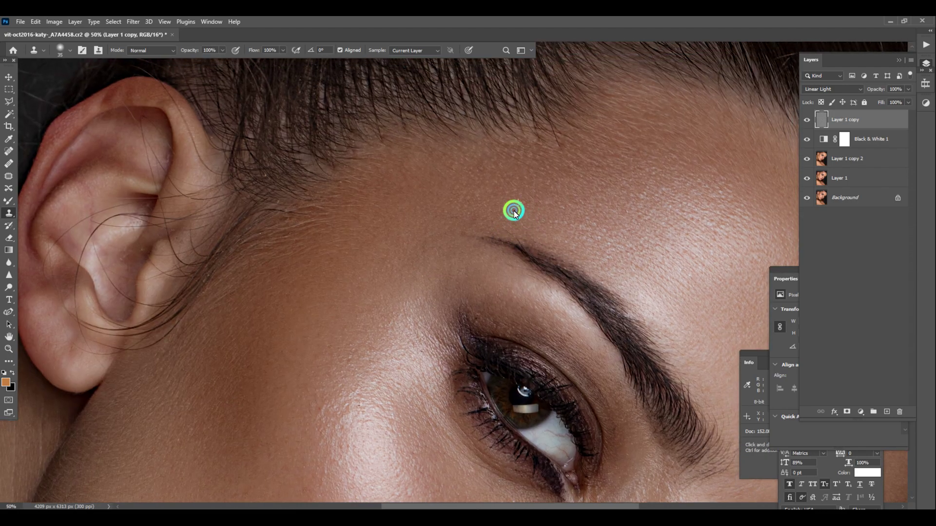
key("ctrl+plus")
left_click(496, 204)
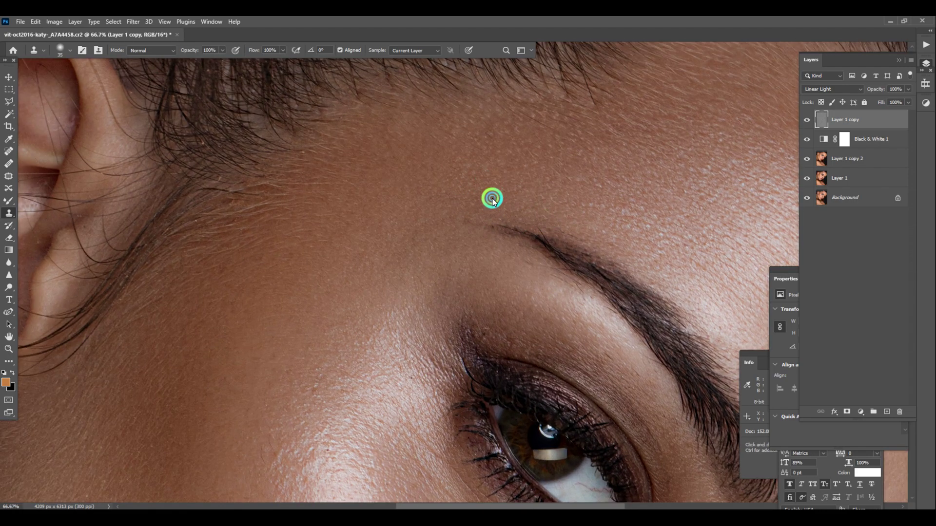
scroll(493, 199, "right", 10)
scroll(580, 219, "down", 1)
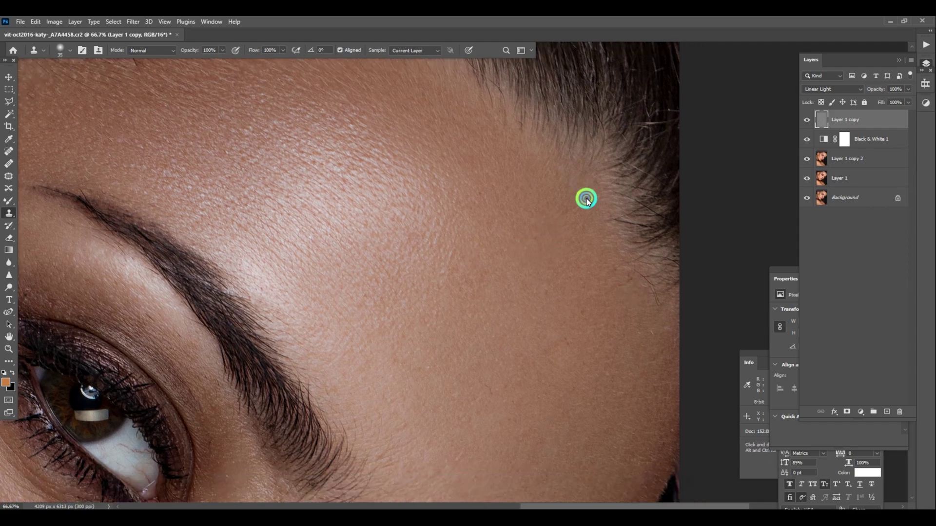
scroll(590, 210, "down", 2)
scroll(595, 229, "right", 1)
scroll(602, 267, "down", 4)
scroll(577, 234, "left", 1)
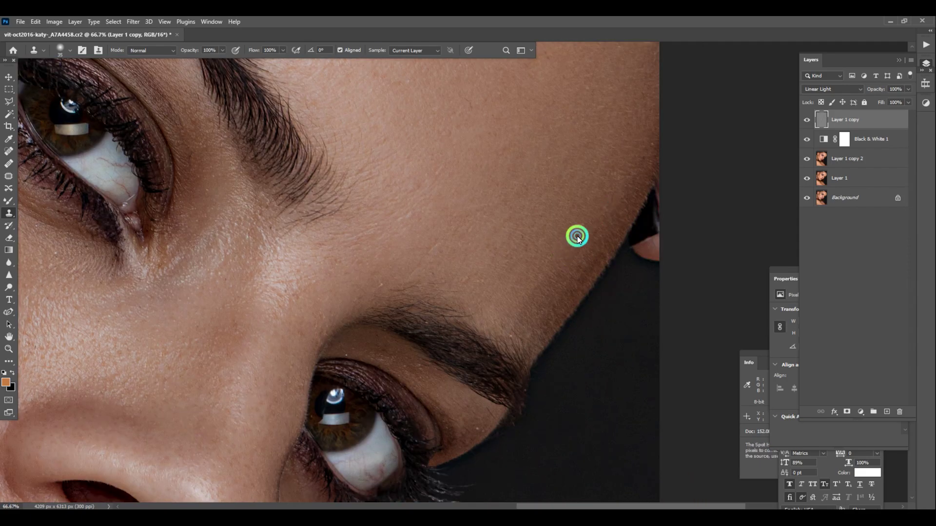
Clone out the small marks on the forehead between the two eyebrows.
left_click(428, 289)
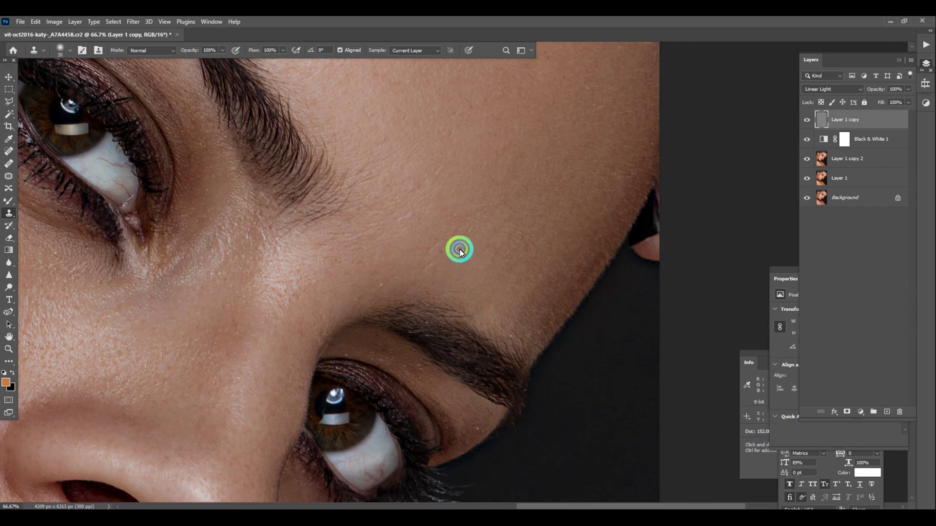
left_click(418, 278)
left_click(329, 247)
Clone out the marks beside the inner end of the far eyebrow and the specks on the lid below it.
left_click_drag(329, 321, 456, 227)
key("ctrl+plus")
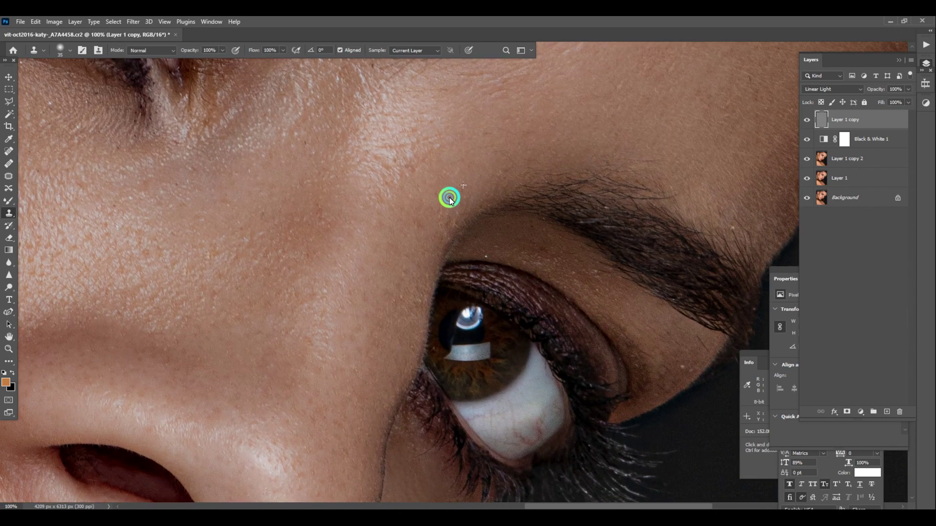
left_click(436, 241)
left_click(608, 284)
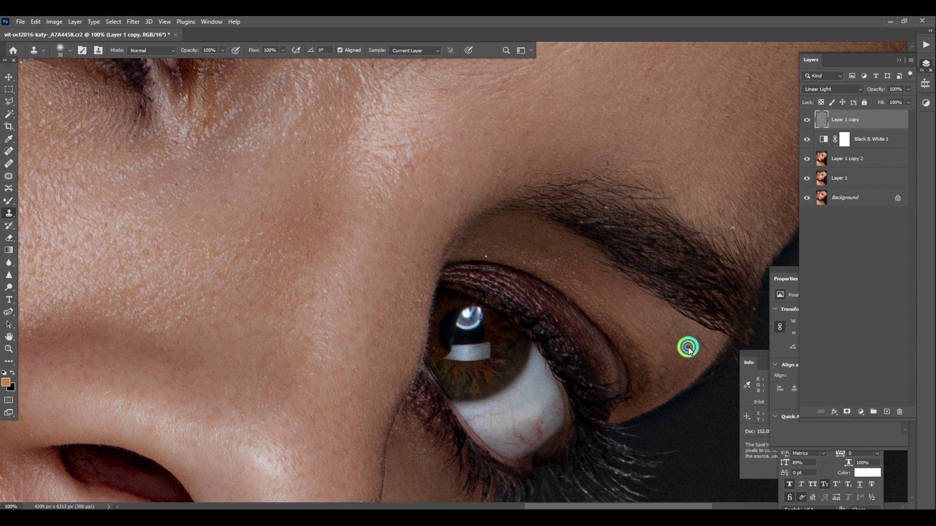
Clone out the stray hairs around the outer end of the far eyebrow and clean the adjoining forehead edge.
left_click(673, 375, "alt")
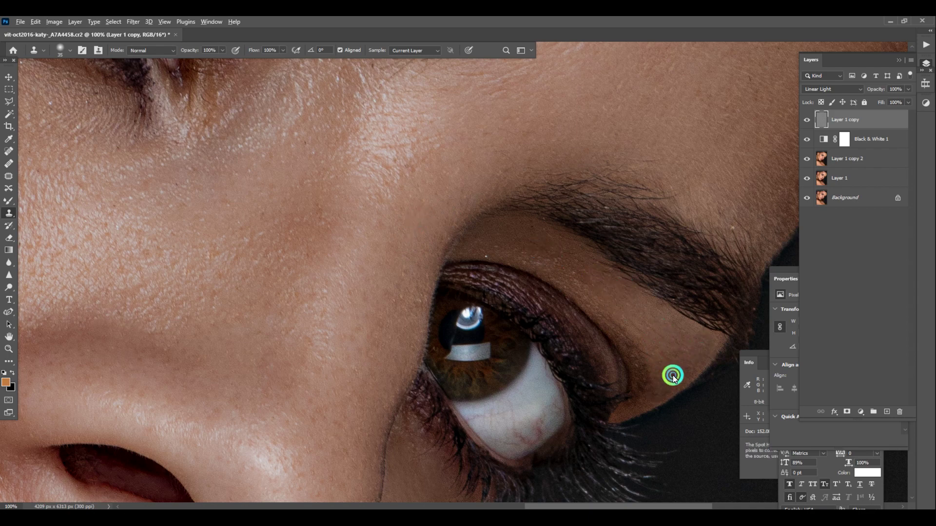
left_click(677, 314)
left_click_drag(711, 188, 504, 372)
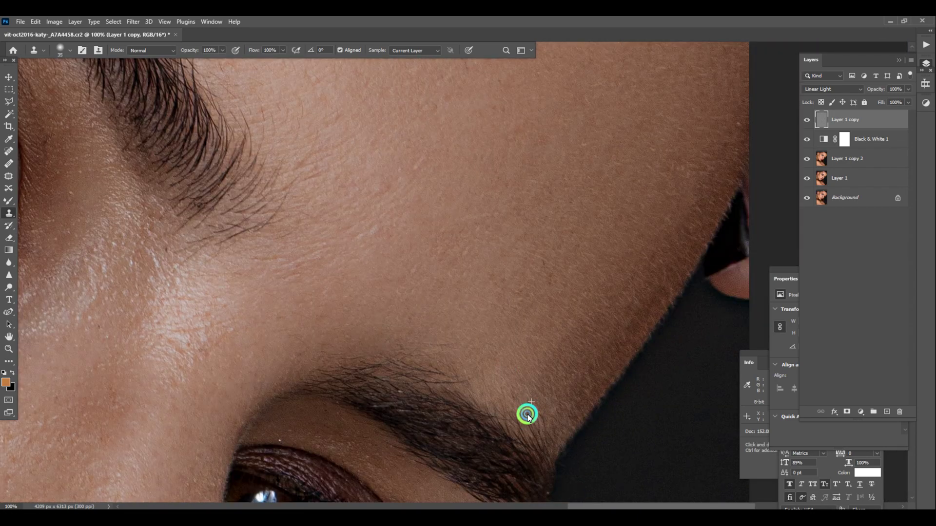
left_click_drag(601, 219, 595, 445)
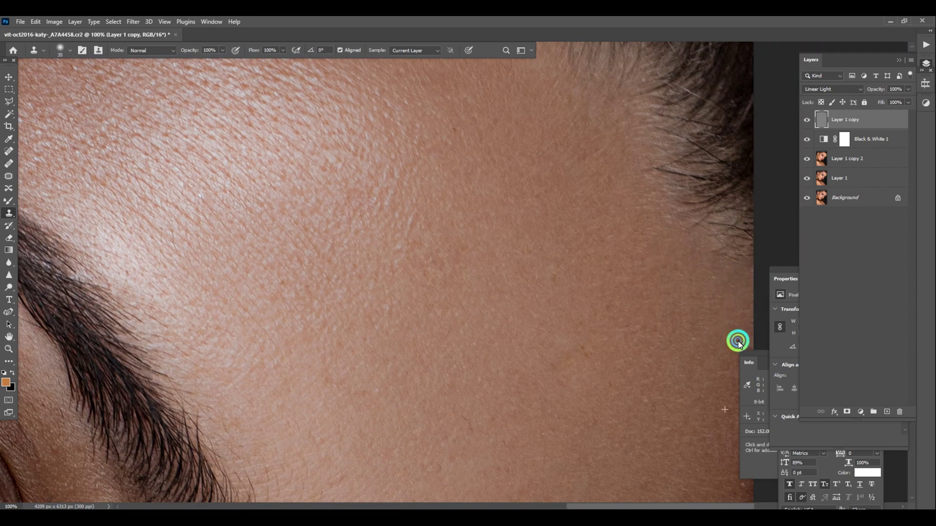
Examine the overall retouched face and the cheek skin for spots that still need cleaning.
key("ctrl+minus")
key("ctrl+minus")
key("ctrl+minus")
key("ctrl+minus")
left_click_drag(245, 356, 576, 146)
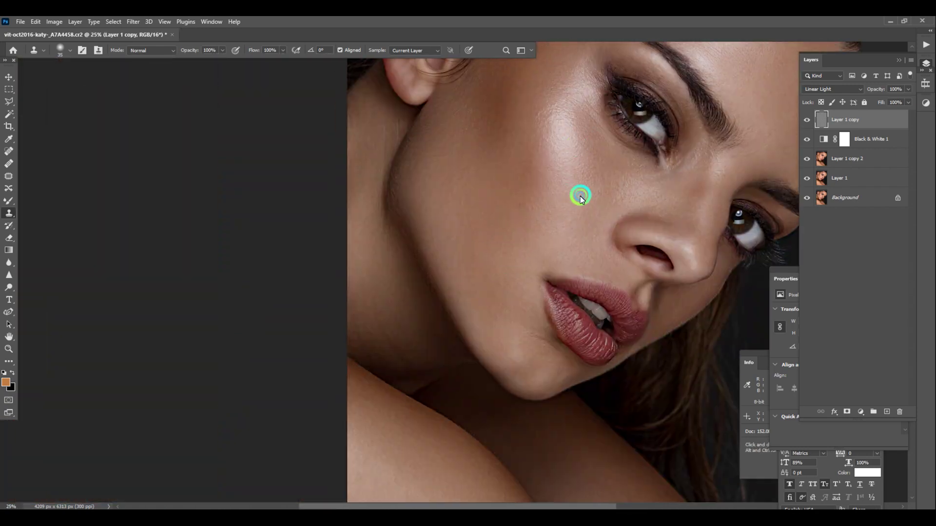
scroll(508, 284, "up", 2)
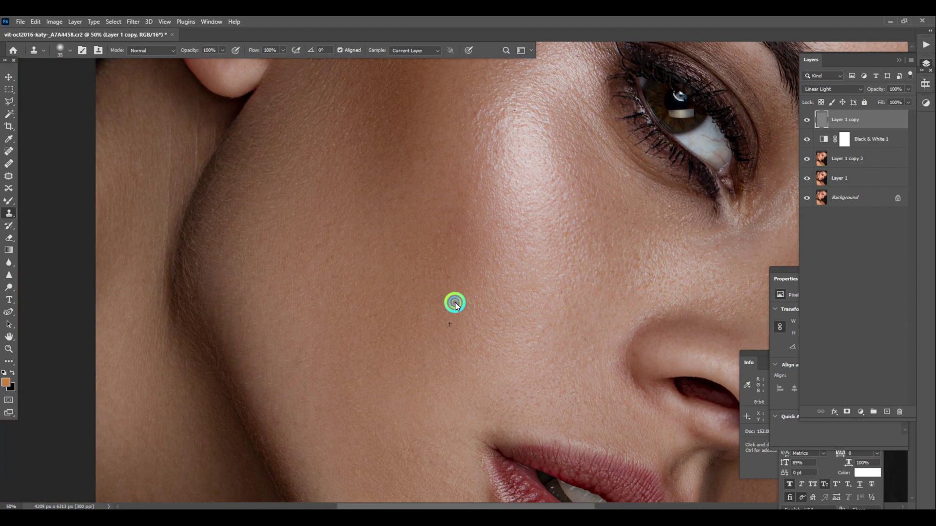
left_click_drag(601, 197, 462, 412)
key("ctrl+plus")
key("ctrl+plus")
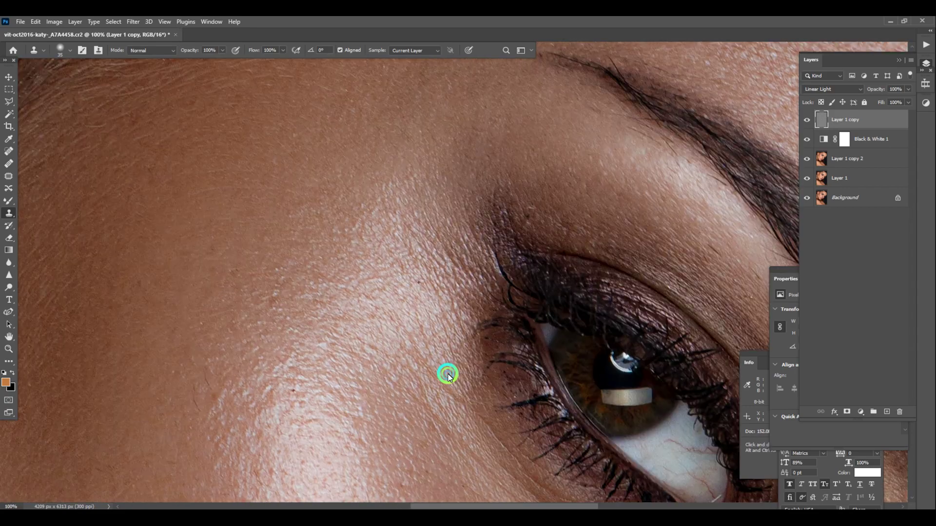
Clone out the fine creases and marks beside the outer corner of the near eye with a 15 px brush.
left_click_drag(447, 374, 469, 181)
key("bracketleft")
key("bracketleft")
key("bracketleft")
key("bracketleft")
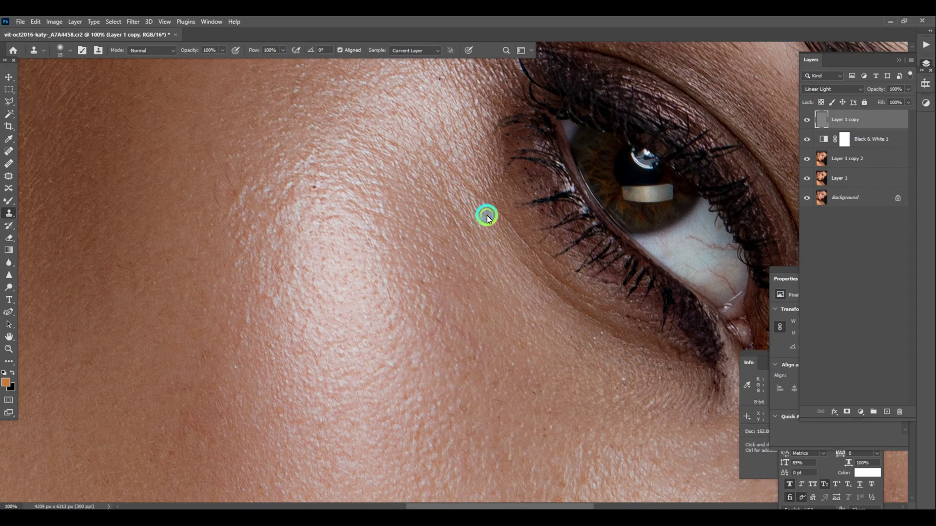
left_click(508, 246, "alt")
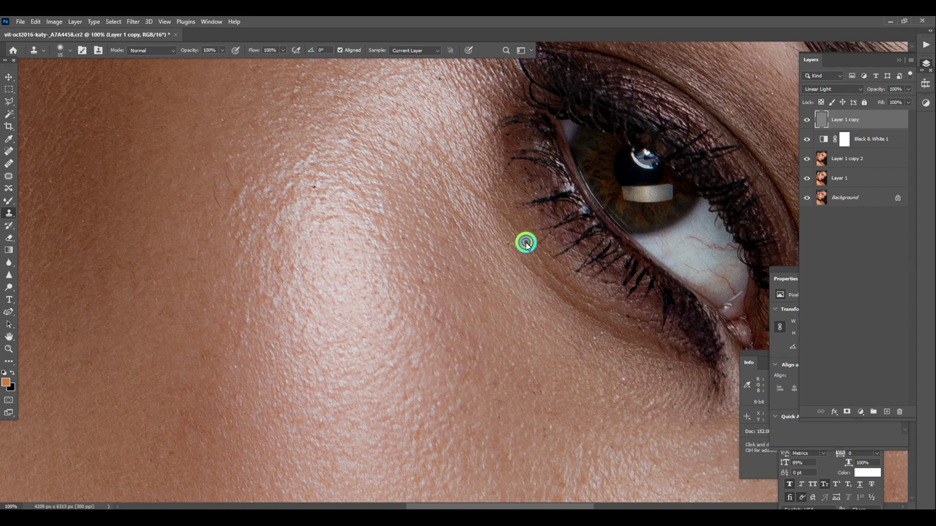
mouse_move(560, 325)
left_mouse_down()
mouse_move(557, 295)
mouse_move(632, 345)
mouse_move(528, 267)
mouse_move(473, 209)
mouse_move(479, 197)
mouse_move(419, 143)
left_mouse_up()
left_click(456, 232, "alt")
mouse_move(448, 207)
left_mouse_down()
mouse_move(462, 235)
mouse_move(461, 208)
mouse_move(450, 237)
mouse_move(456, 264)
mouse_move(441, 240)
mouse_move(513, 241)
mouse_move(506, 222)
mouse_move(535, 250)
mouse_move(530, 273)
mouse_move(542, 264)
mouse_move(574, 294)
mouse_move(554, 316)
mouse_move(570, 305)
mouse_move(493, 255)
left_mouse_up()
Clone out the white specks and dark marks on the under-eye skin below the lower lashes.
key("ctrl+plus")
mouse_move(576, 260)
left_mouse_down()
mouse_move(526, 247)
mouse_move(572, 269)
mouse_move(558, 279)
mouse_move(605, 265)
mouse_move(572, 271)
mouse_move(586, 262)
mouse_move(541, 245)
mouse_move(507, 252)
mouse_move(498, 218)
mouse_move(469, 222)
mouse_move(422, 187)
mouse_move(389, 213)
left_mouse_up()
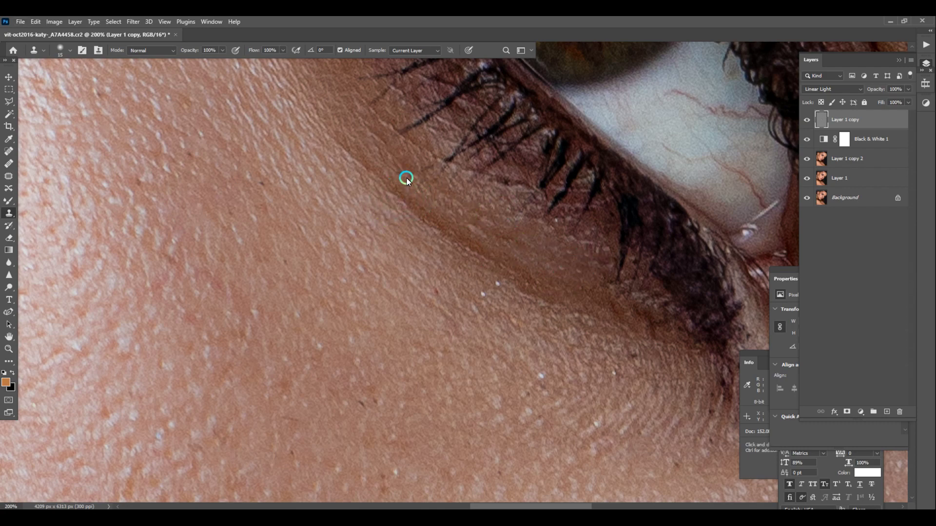
mouse_move(406, 179)
left_mouse_down()
mouse_move(424, 185)
mouse_move(378, 178)
mouse_move(362, 187)
mouse_move(366, 166)
mouse_move(423, 218)
mouse_move(499, 261)
mouse_move(517, 286)
mouse_move(494, 258)
mouse_move(517, 290)
mouse_move(511, 301)
mouse_move(496, 283)
mouse_move(469, 296)
mouse_move(520, 287)
mouse_move(505, 312)
left_mouse_up()
left_click_drag(504, 321, 449, 262)
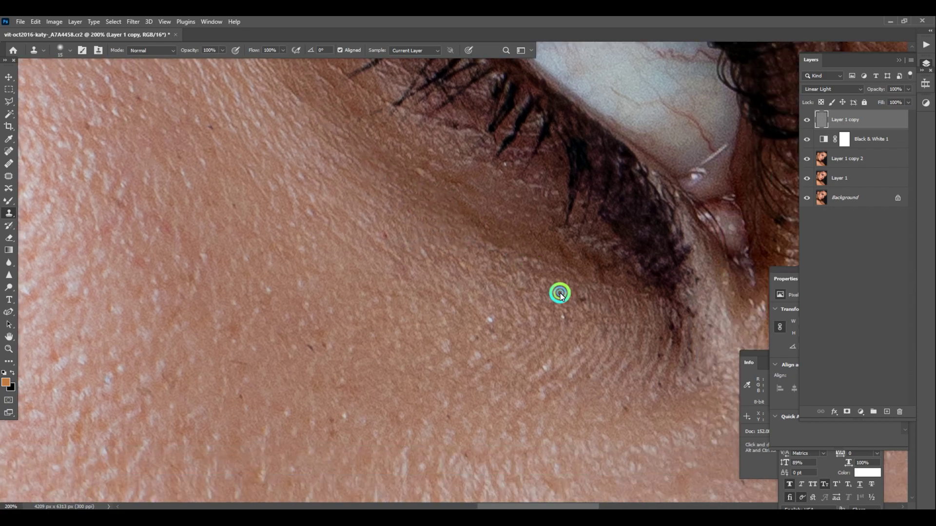
left_click(577, 297)
left_click(561, 316)
left_click(486, 320)
left_click(483, 322)
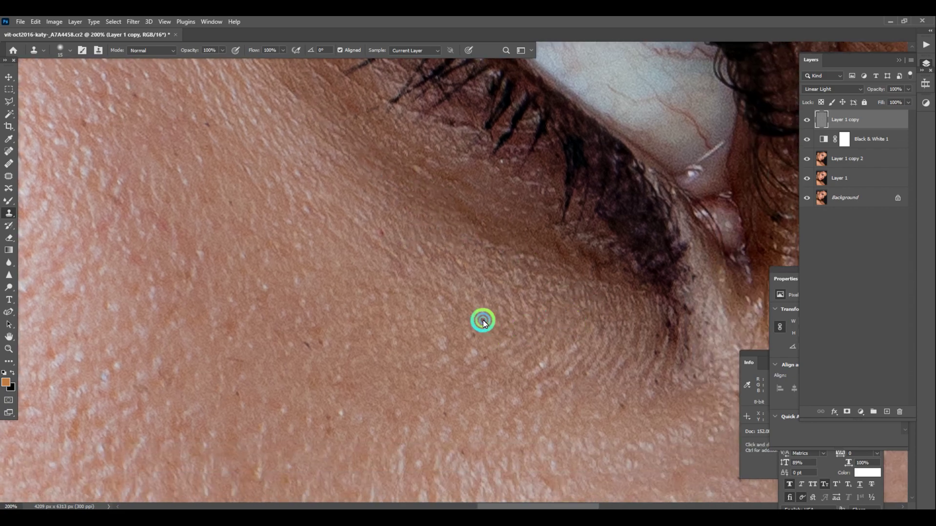
Clone out the last small marks on the upper cheek beneath the near eye.
left_click(468, 350)
left_click(505, 359)
left_click_drag(645, 344, 322, 346)
key("ctrl+minus")
scroll(449, 265, "down", 3)
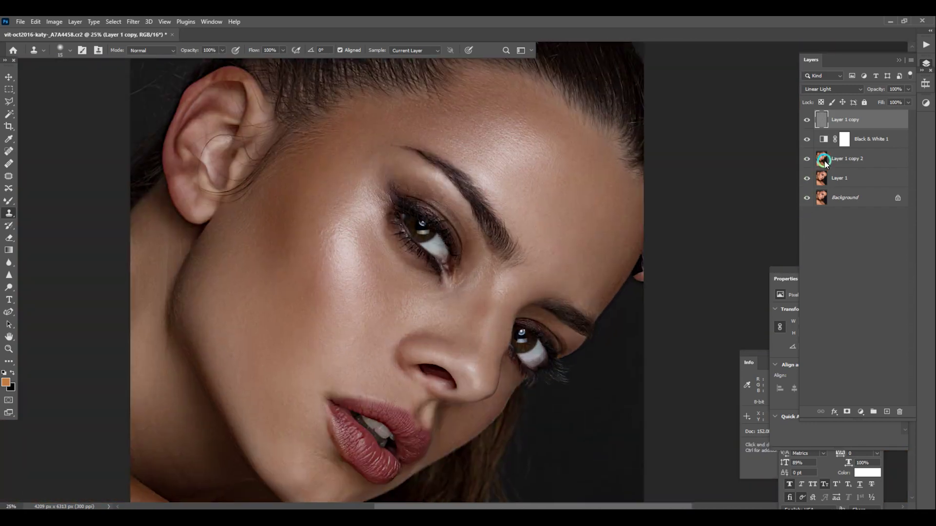
Group the Layer 1 copy, Layer 1 copy 2 and Layer 1 layers together.
left_click(837, 160, "ctrl")
left_click(839, 194, "ctrl")
key("ctrl+g")
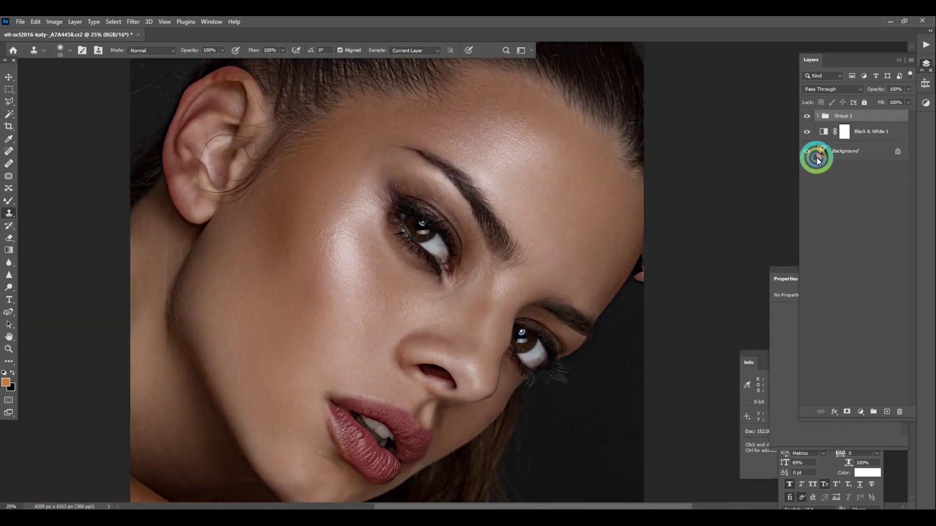
Hide the Black & White 1 adjustment and compare the portrait with and without the retouching in Group 1.
left_click(807, 116)
left_click(807, 117)
left_click(807, 117)
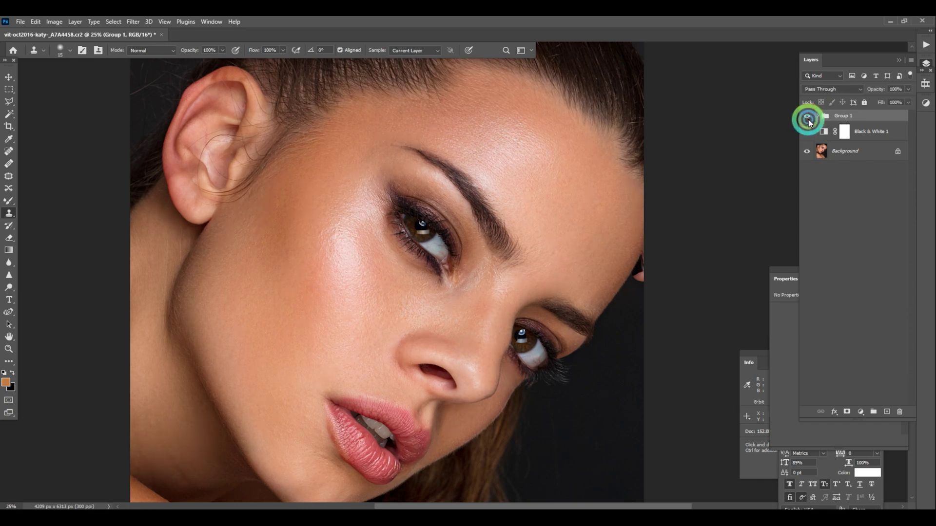
left_click(807, 117)
left_click(807, 117)
left_click(806, 117)
left_click(807, 118)
left_click(807, 117)
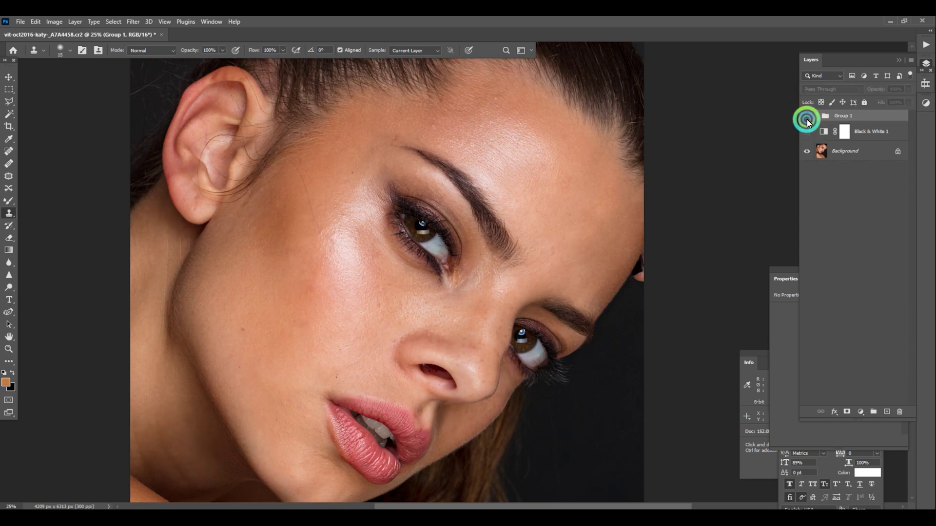
left_click(807, 118)
left_click(807, 117)
Expand Group 1, move the Black & White 1 adjustment inside it directly below Layer 1 copy, and make the adjustment visible.
left_click_drag(438, 359, 593, 206)
key("ctrl+plus")
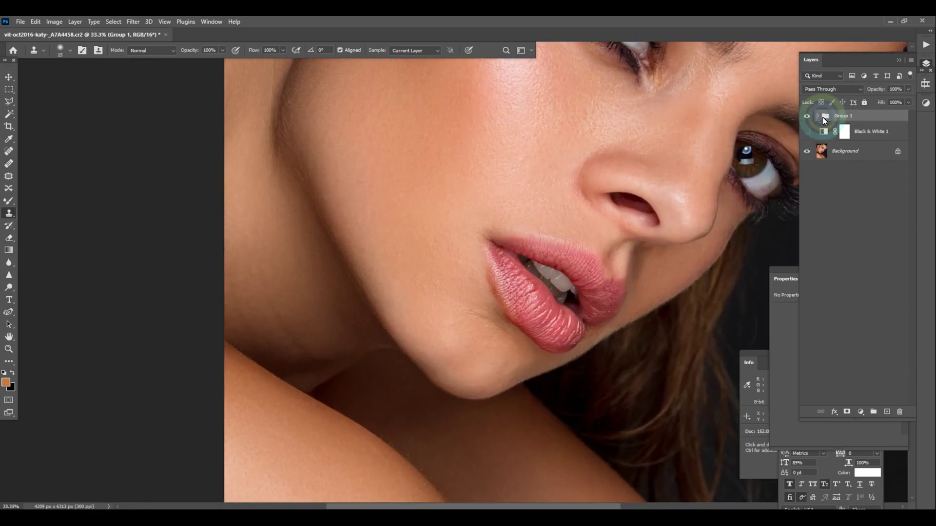
key("ctrl+plus")
left_click(819, 117)
key("ctrl+plus")
left_click(806, 131)
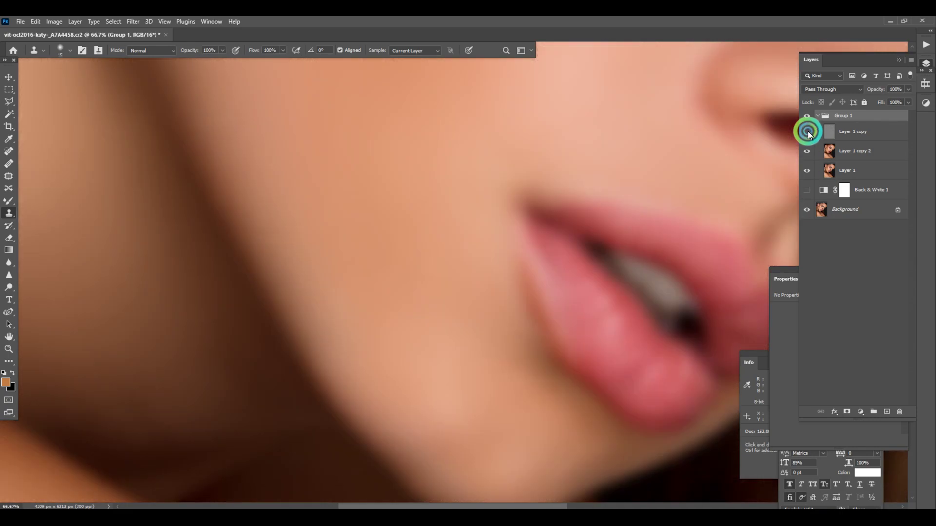
left_click(806, 131)
left_click_drag(853, 194, 848, 145)
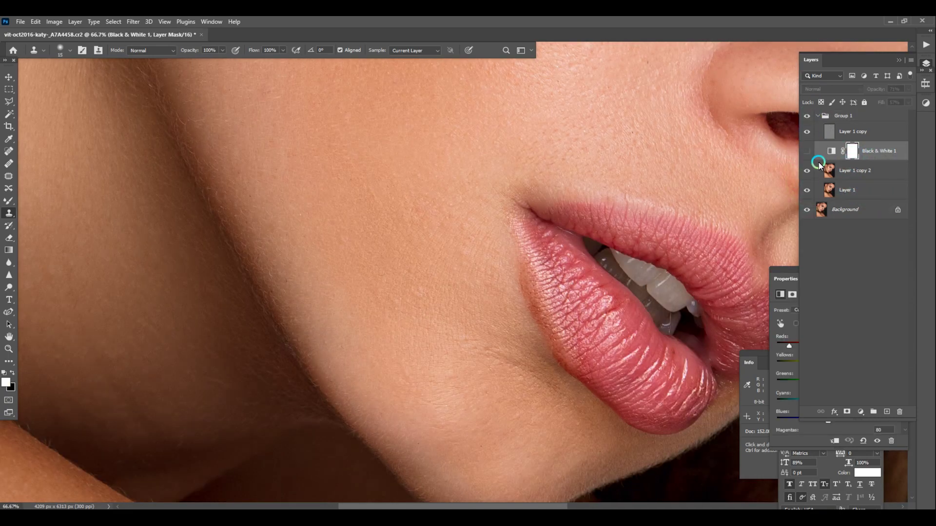
left_click(806, 151)
On Layer 1 copy, clone out the creases in the skin below the lower lip with a 15 px brush.
left_click(835, 128)
left_click_drag(538, 341, 524, 210)
key("ctrl+plus")
key("ctrl+plus")
key("bracketleft")
key("bracketleft")
left_click(596, 310, "alt")
left_click(643, 293)
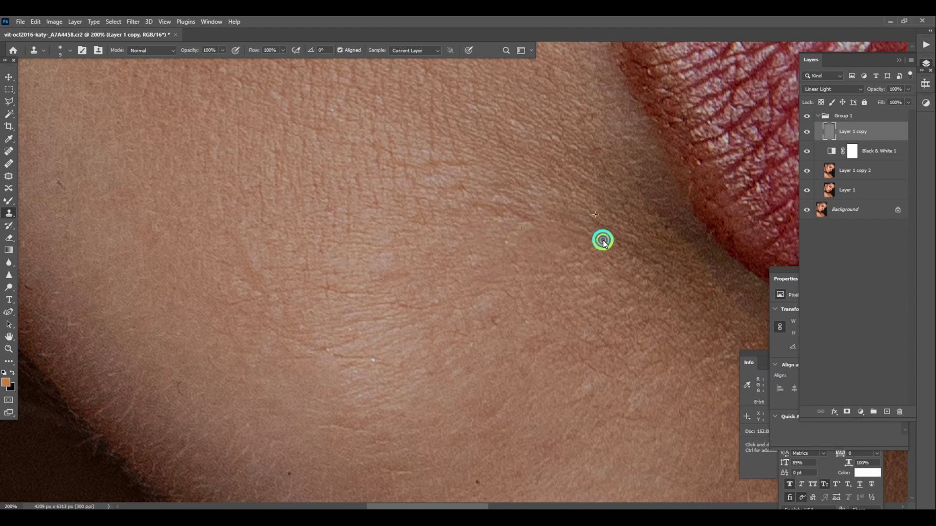
key("bracketright")
key("bracketright")
left_click(665, 271, "alt")
left_click(640, 277)
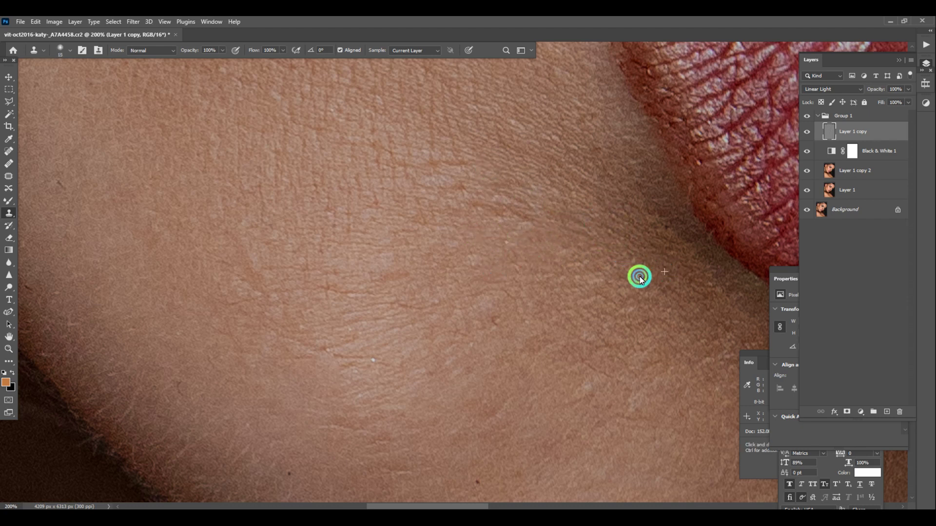
Clone over the uneven texture and small specks between the chin and the lower lip's outer edge.
left_click(650, 239, "alt")
left_click(664, 226)
left_click(589, 200)
left_click(580, 145, "alt")
left_click(597, 153)
left_click(585, 114)
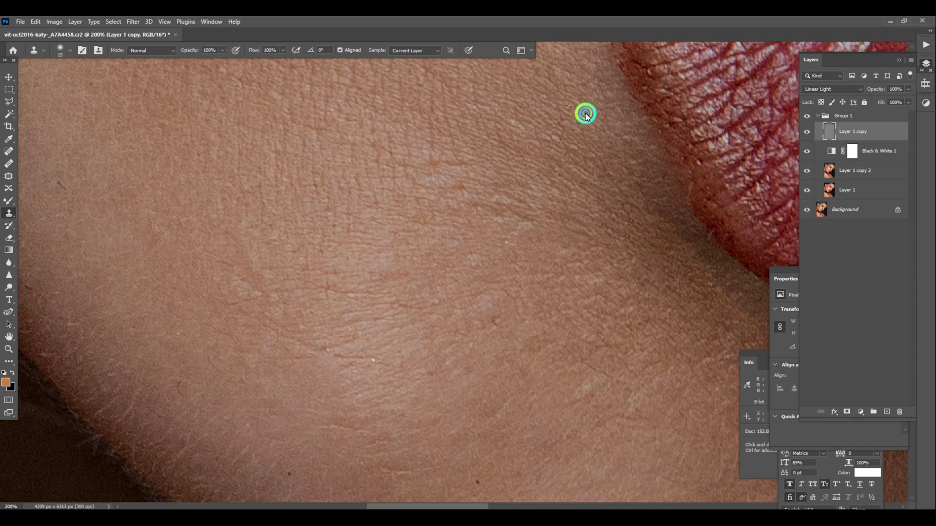
left_click(510, 235)
mouse_move(510, 237)
left_mouse_down()
mouse_move(510, 210)
mouse_move(459, 225)
mouse_move(456, 151)
mouse_move(460, 170)
mouse_move(401, 170)
mouse_move(512, 227)
mouse_move(523, 206)
left_mouse_up()
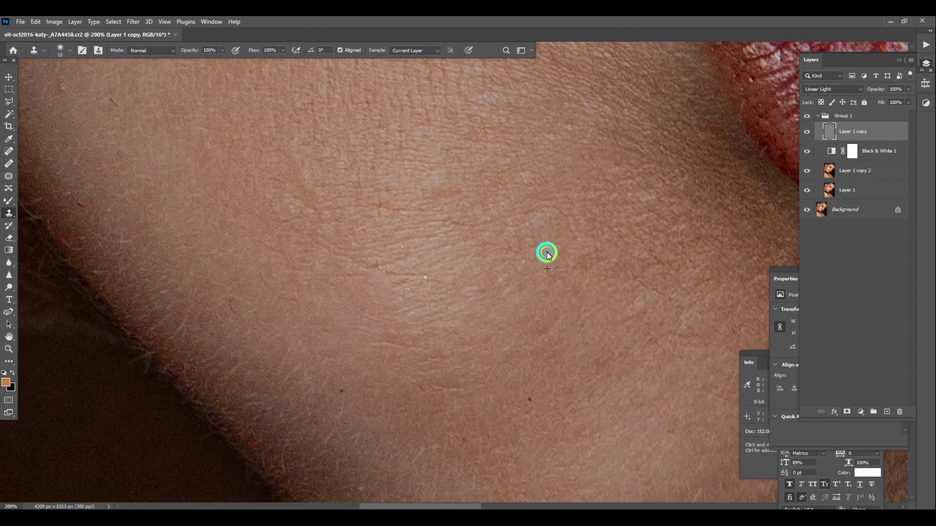
Clone out the fine creases and the white speck across the chin skin.
mouse_move(547, 253)
left_mouse_down()
mouse_move(487, 308)
mouse_move(503, 289)
mouse_move(471, 287)
mouse_move(439, 185)
mouse_move(435, 194)
mouse_move(476, 228)
left_mouse_up()
left_click(307, 238, "alt")
left_click_drag(308, 208, 407, 213)
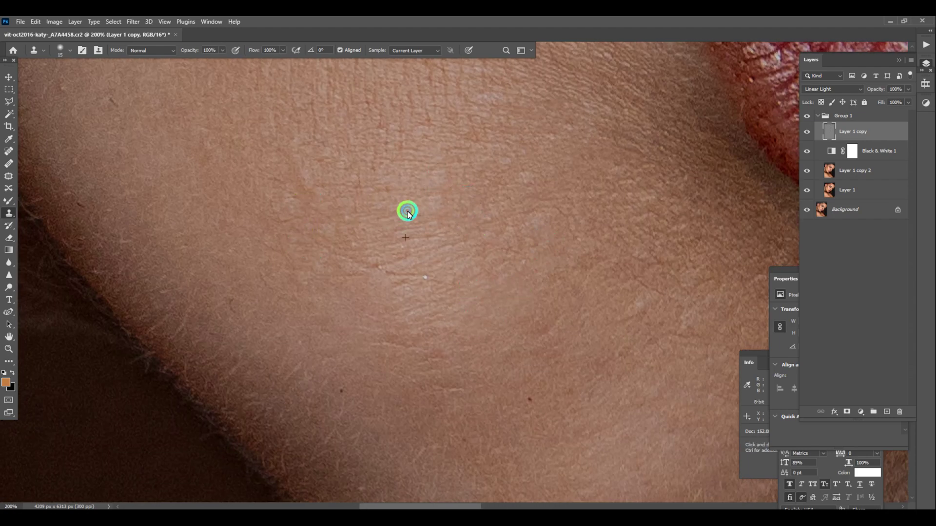
left_click(347, 242, "alt")
left_click(373, 265)
mouse_move(373, 266)
left_mouse_down()
mouse_move(361, 185)
mouse_move(169, 166)
left_mouse_up()
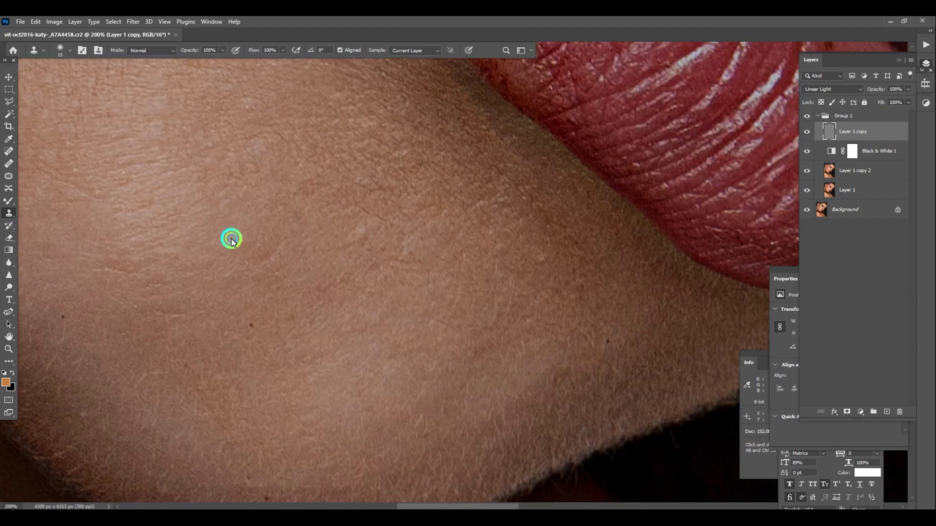
Clone out the flaky specks at the far mouth corner and the dark mark on the lower lip.
mouse_move(230, 236)
left_mouse_down()
mouse_move(507, 271)
mouse_move(558, 255)
mouse_move(541, 247)
mouse_move(546, 221)
mouse_move(463, 178)
mouse_move(594, 230)
mouse_move(562, 230)
mouse_move(578, 256)
mouse_move(561, 283)
mouse_move(578, 258)
mouse_move(554, 348)
mouse_move(563, 374)
mouse_move(671, 264)
left_mouse_up()
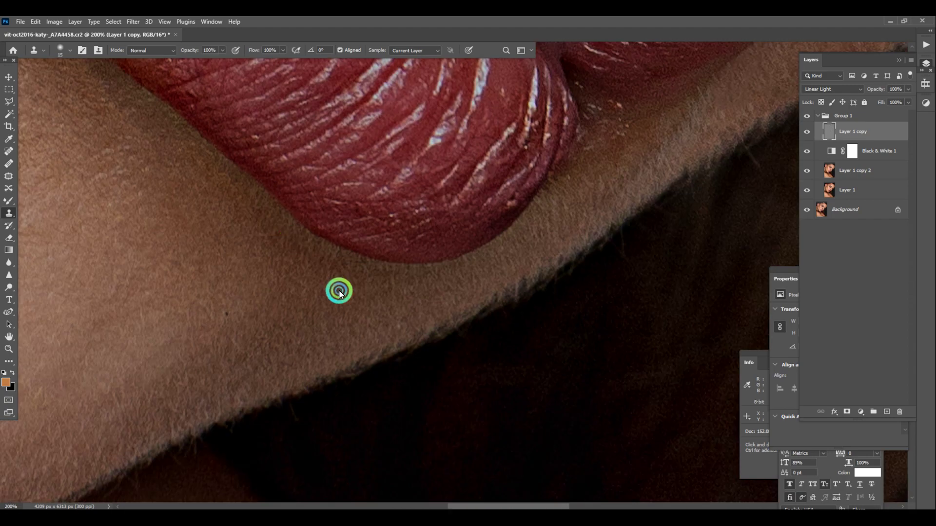
left_click_drag(336, 290, 380, 282)
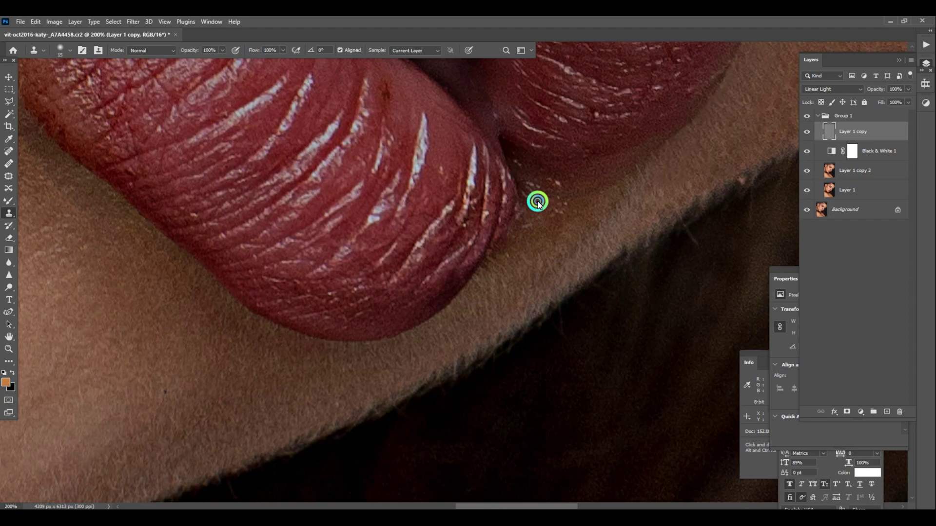
mouse_move(537, 200)
left_mouse_down()
mouse_move(556, 184)
mouse_move(548, 185)
mouse_move(578, 206)
mouse_move(547, 221)
mouse_move(564, 197)
mouse_move(556, 200)
mouse_move(508, 264)
left_mouse_up()
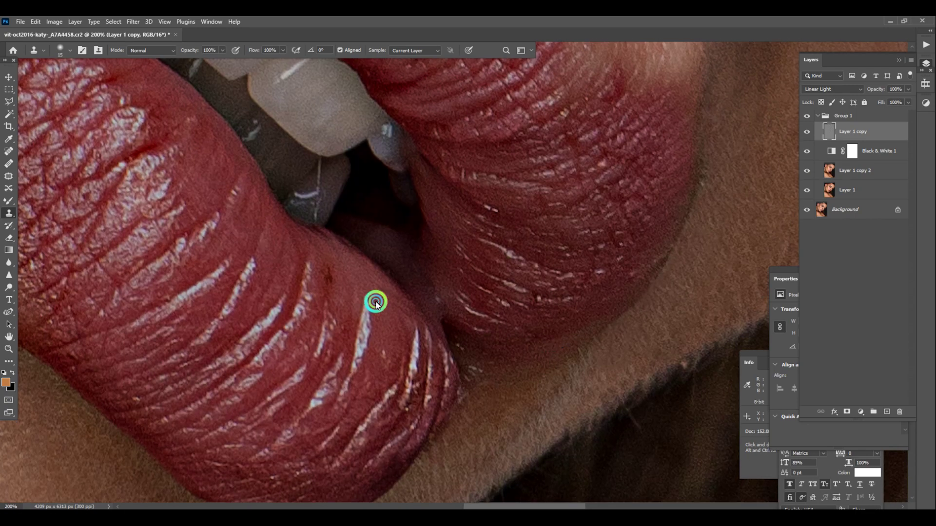
left_click_drag(376, 302, 330, 283)
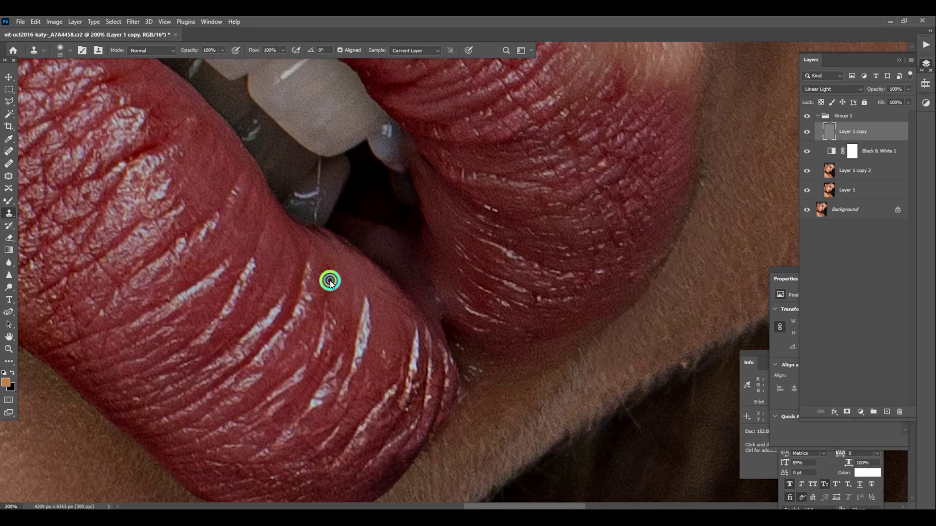
Clean the skin along the lower lip's outer edge near the mouth corner, enlarging the clone brush to 25 px.
left_click_drag(256, 228, 548, 410)
left_click_drag(317, 73, 497, 225)
left_click_drag(516, 383, 531, 95)
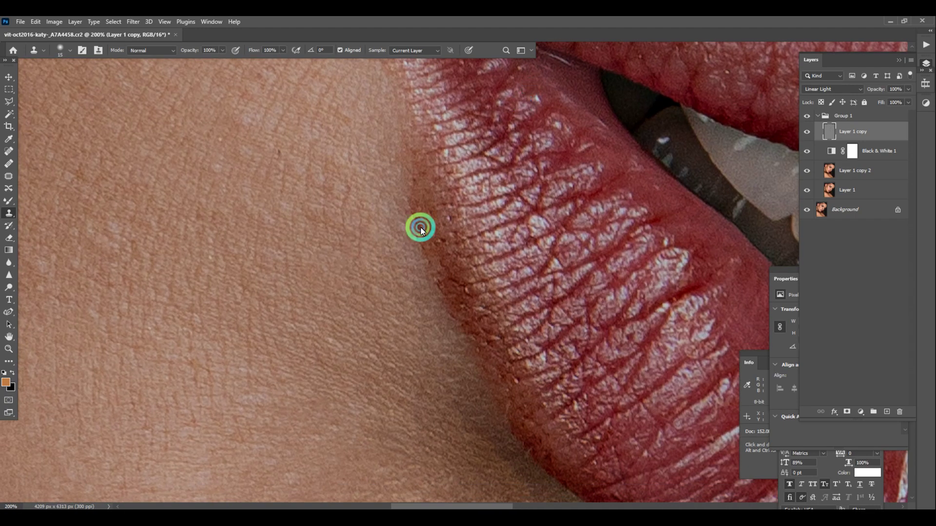
left_click_drag(420, 225, 486, 324)
left_click(475, 298, "alt")
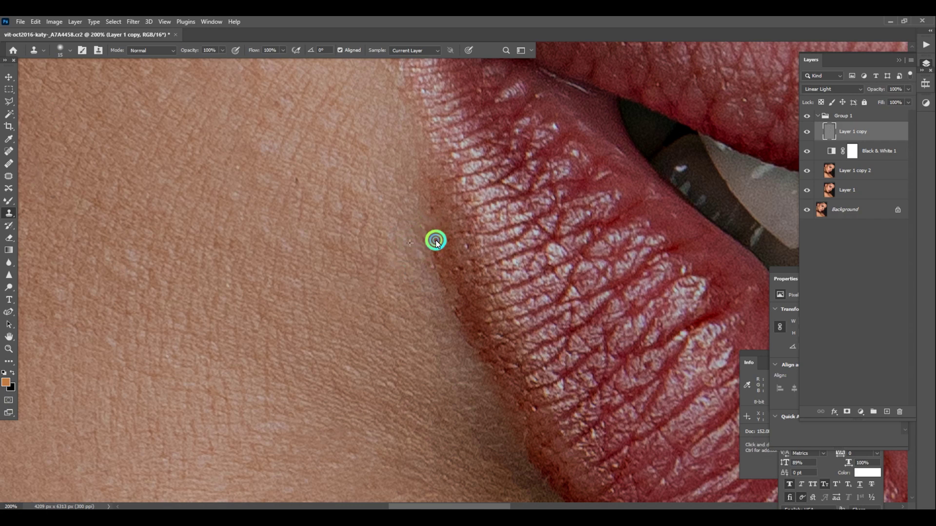
mouse_move(436, 240)
left_mouse_down()
mouse_move(476, 372)
mouse_move(463, 345)
left_mouse_up()
key("bracketright")
left_click_drag(408, 224, 408, 152)
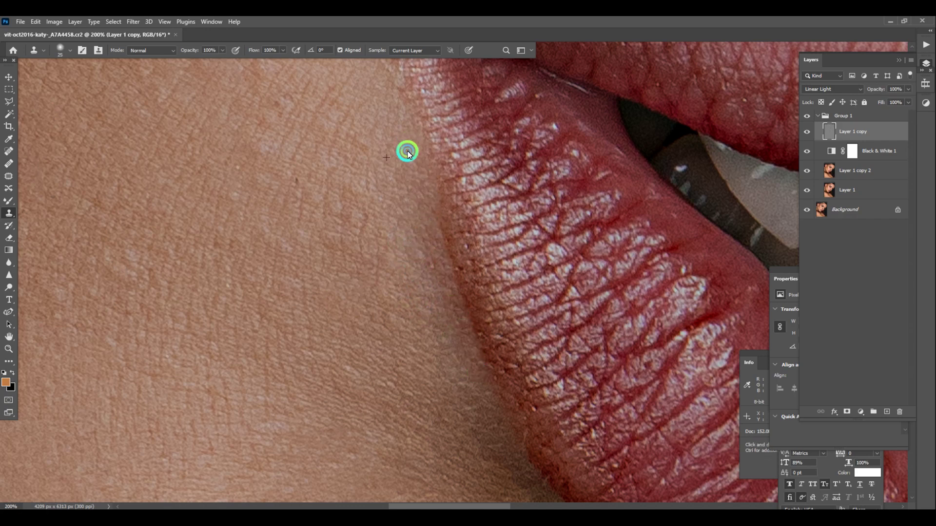
mouse_move(475, 415)
left_mouse_down()
mouse_move(435, 276)
mouse_move(468, 228)
mouse_move(439, 196)
mouse_move(464, 243)
mouse_move(489, 251)
mouse_move(499, 288)
mouse_move(537, 343)
mouse_move(504, 318)
mouse_move(569, 345)
mouse_move(489, 303)
left_mouse_up()
left_click(487, 279, "alt")
scroll(489, 303, "down", 3)
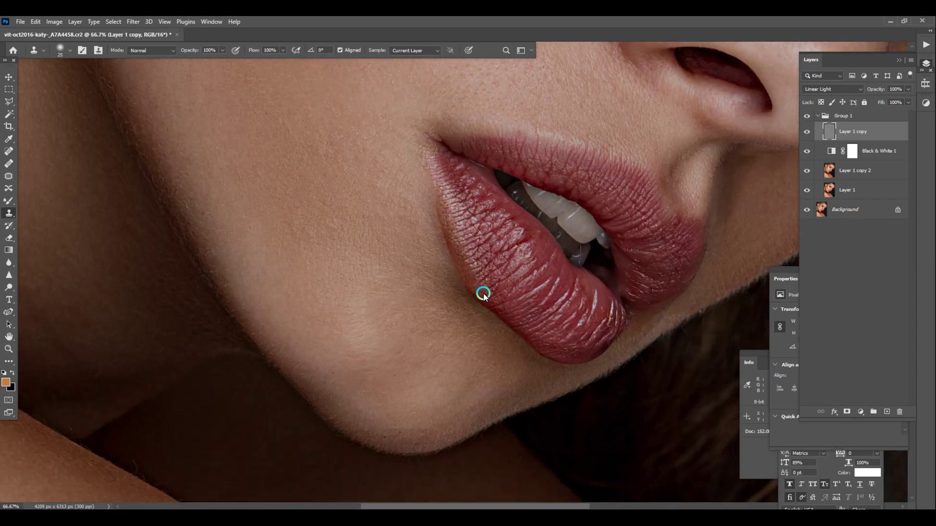
Clone out the small marks on the lower cheek and near the jawline with the 25 px brush.
scroll(292, 198, "up", 2)
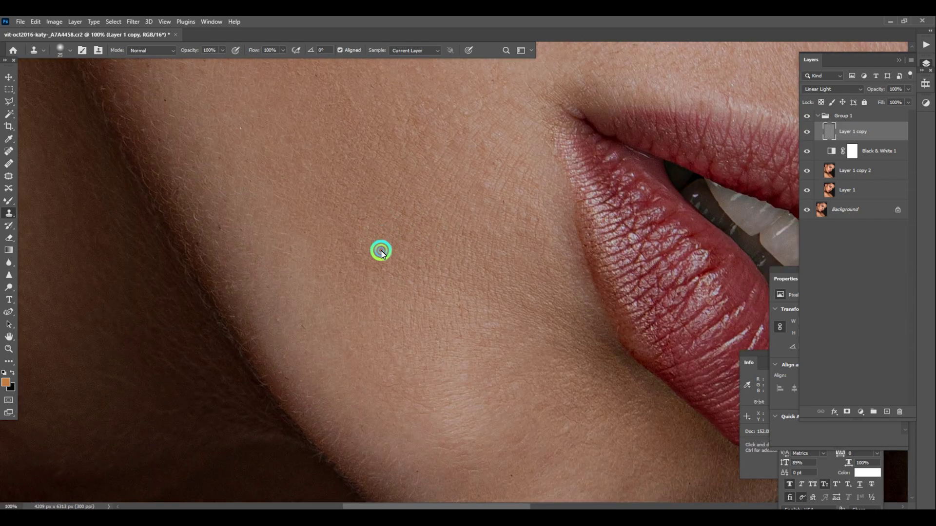
left_click(502, 200)
left_click_drag(384, 147, 457, 253)
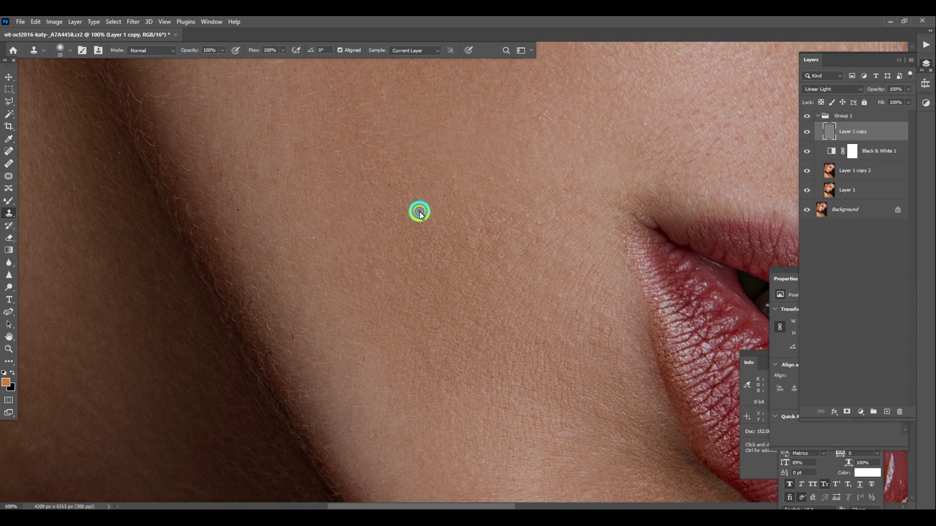
left_click(422, 244, "alt")
left_click(468, 186)
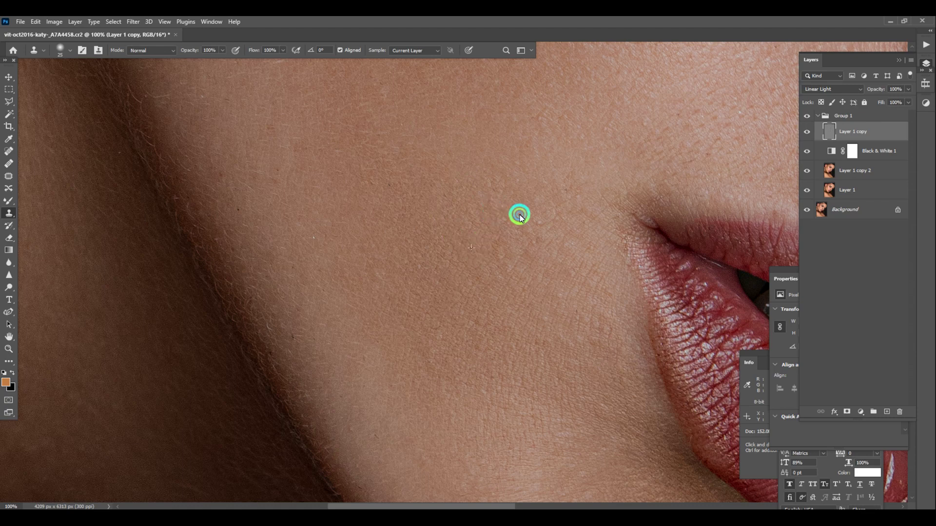
left_click_drag(246, 258, 454, 224)
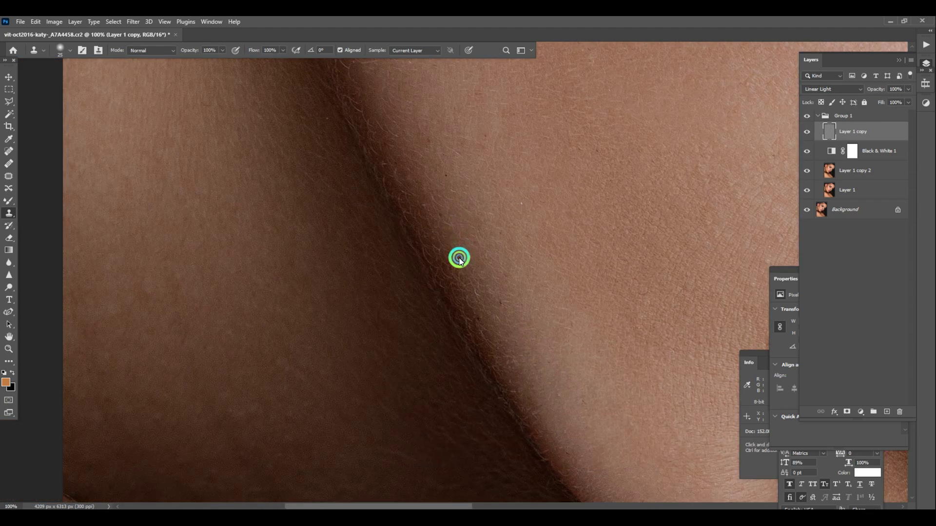
left_click(521, 303, "alt")
left_click(520, 269)
Hide the Black & White 1 adjustment and examine the retouched jaw, cheek and mouth in full color.
left_click(806, 151)
key("ctrl+minus")
key("ctrl+minus")
key("ctrl+minus")
key("ctrl+minus")
key("ctrl+minus")
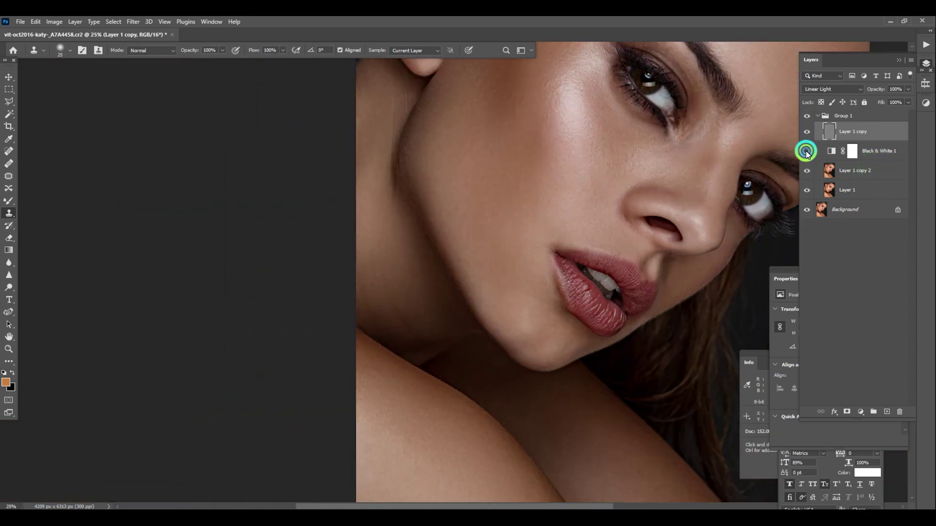
key("ctrl+minus")
key("ctrl+minus")
key("ctrl+plus")
key("ctrl+plus")
key("ctrl+plus")
key("ctrl+plus")
key("ctrl+plus")
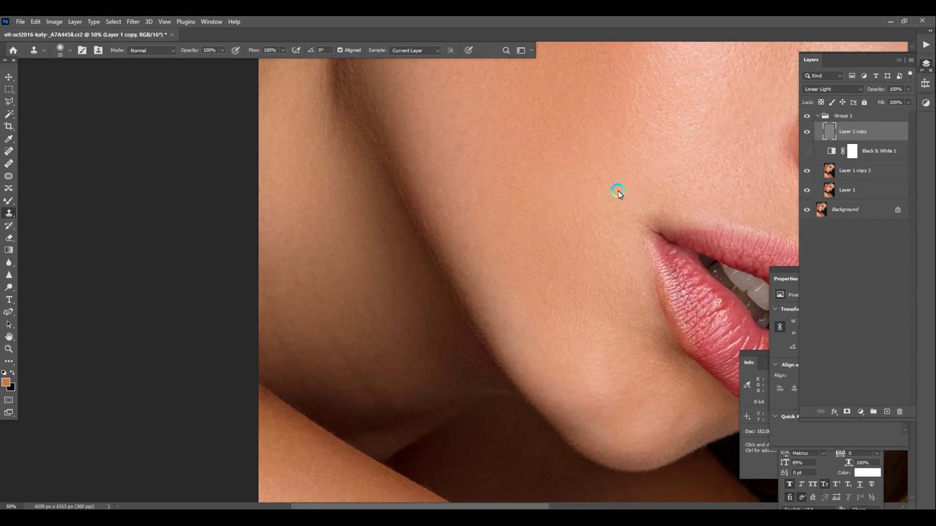
left_click_drag(618, 191, 394, 276)
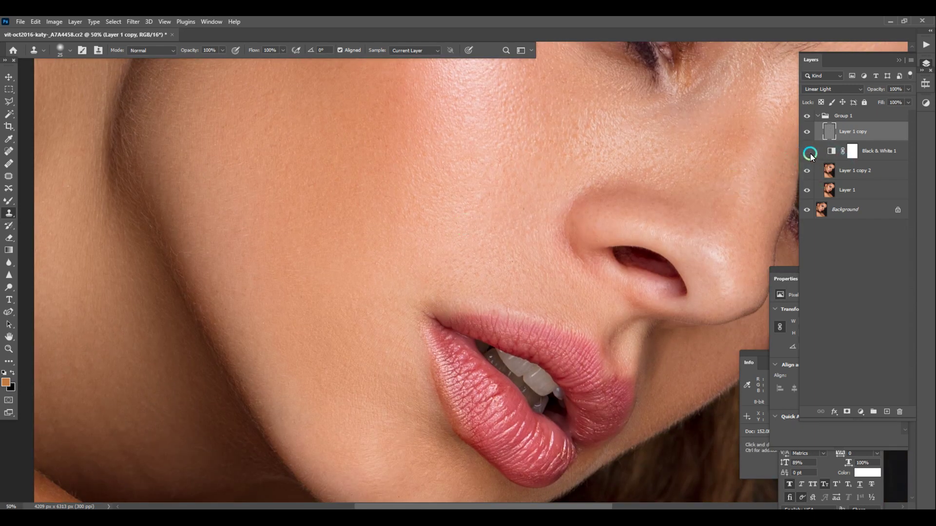
Merge Group 1 into a single layer and duplicate the merged layer.
left_click(819, 120)
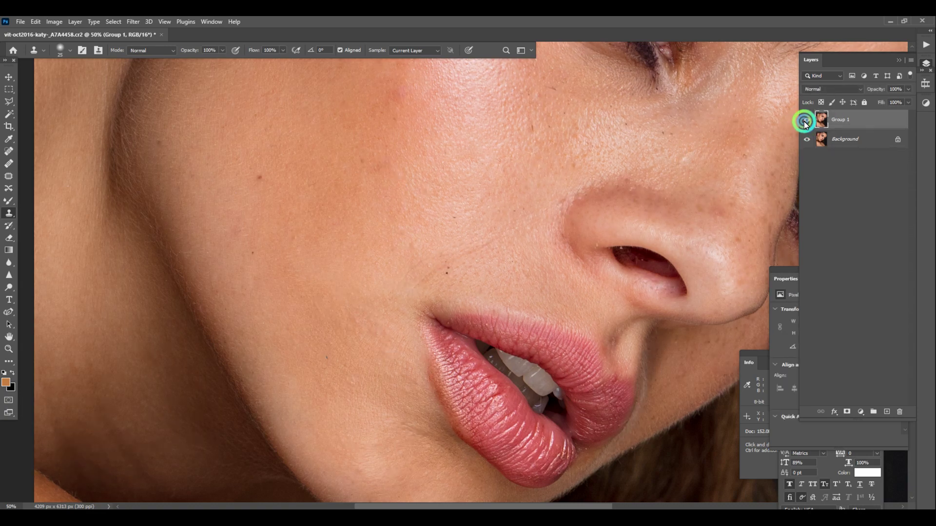
key("ctrl+plus")
left_click_drag(609, 310, 505, 156)
key("ctrl+j")
Hide Group 1 copy and apply a Gaussian Blur with an 8-pixel radius to the Group 1 layer.
left_click(807, 119)
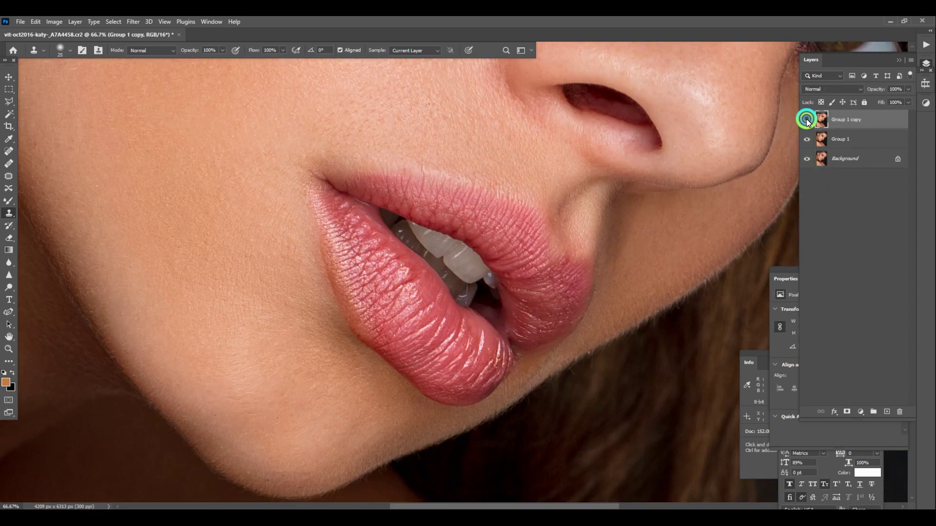
left_click(829, 139)
key("j")
left_click(133, 21)
mouse_move(166, 156)
left_click(273, 161)
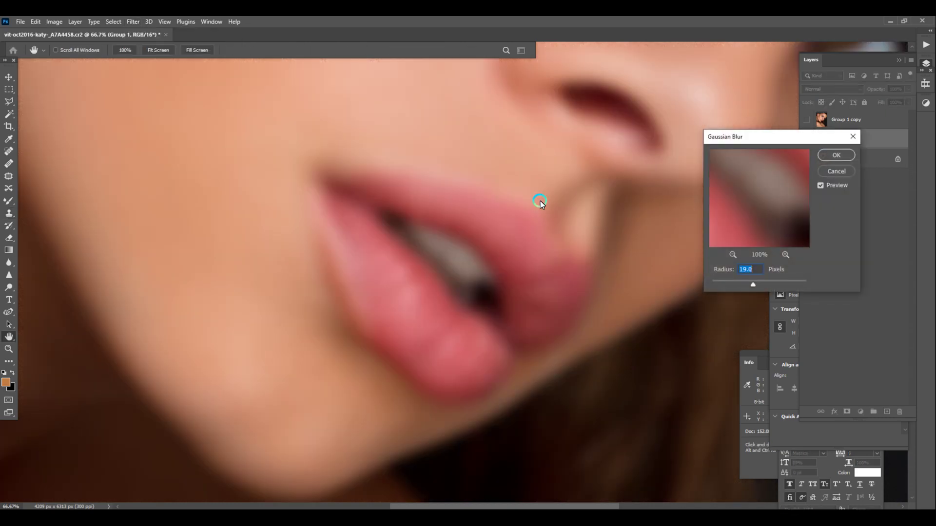
type("10")
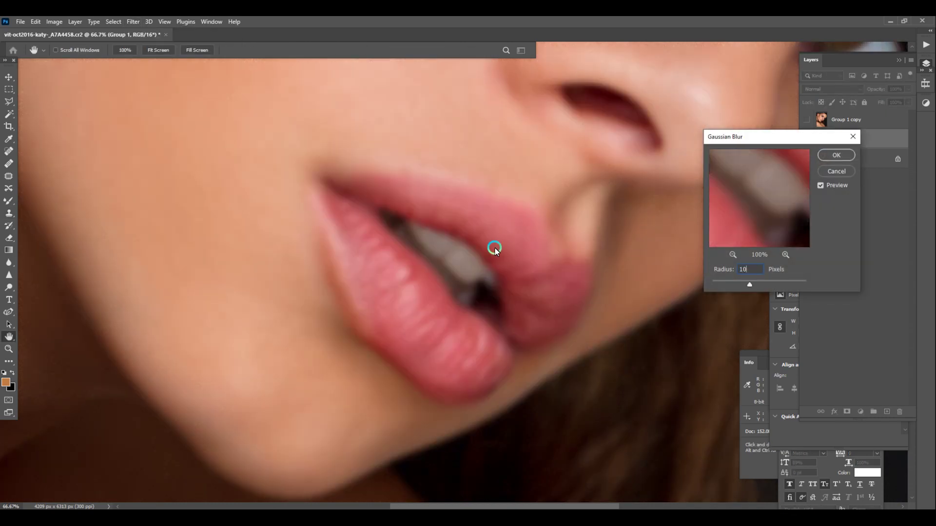
double_click(756, 269)
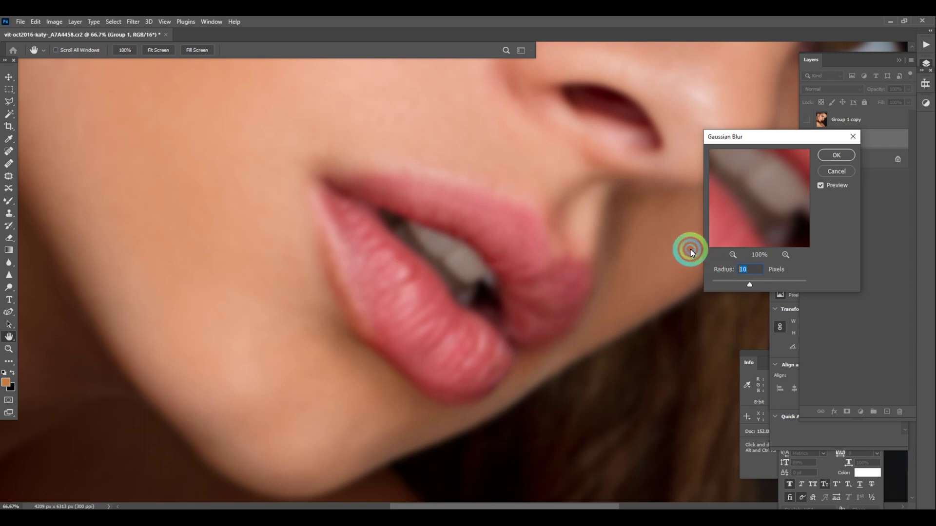
type("7")
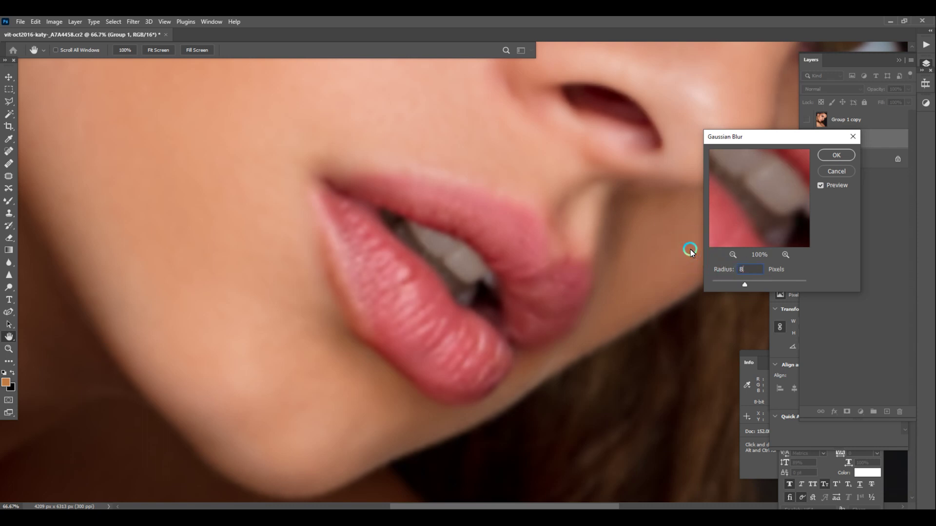
key("Return")
Show Group 1 copy, subtract Group 1 from it with Apply Image at scale 2 and offset 128, and blend it as Linear Light.
key("s")
left_click(851, 120)
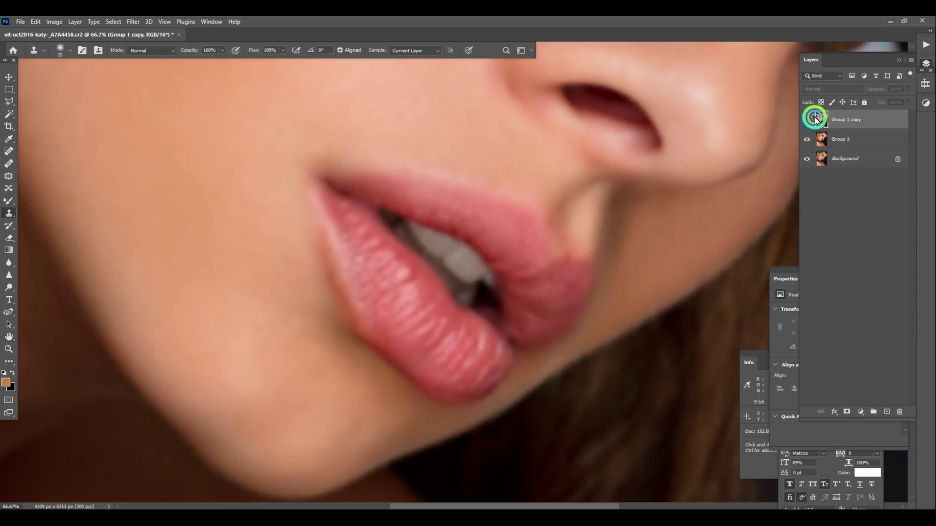
left_click(807, 120)
key("y")
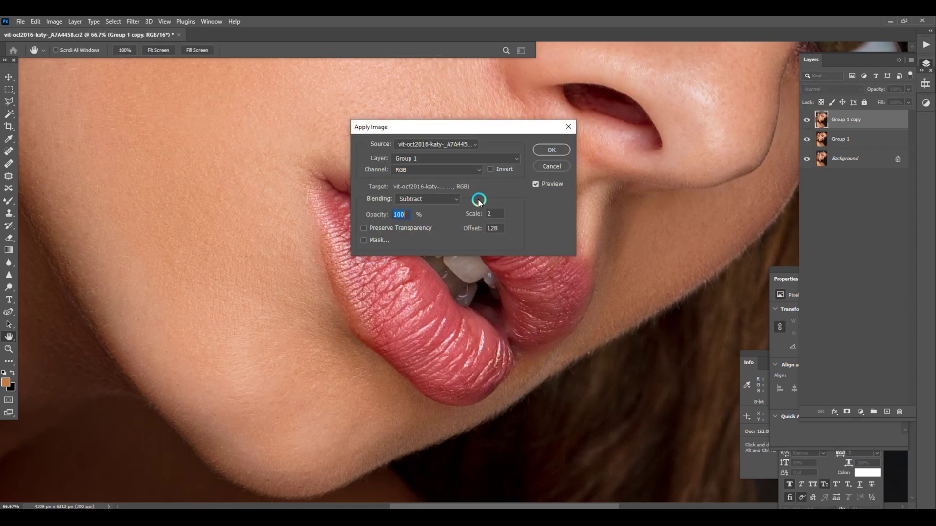
left_click(552, 149)
left_click(846, 88)
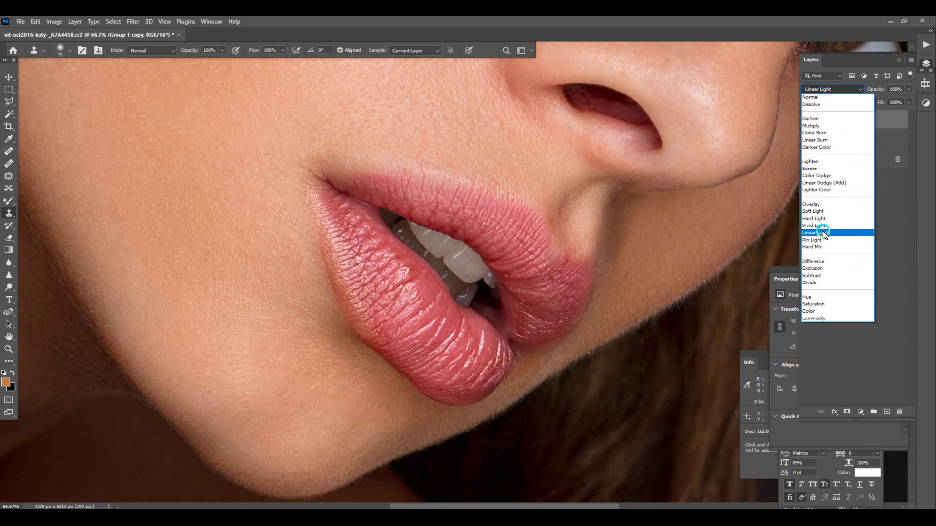
left_click(814, 232)
Hide the Group 1 copy texture layer and duplicate the blurred Group 1 layer.
left_click(807, 120)
left_click(838, 141)
left_click(573, 262, "alt")
key("ctrl+j")
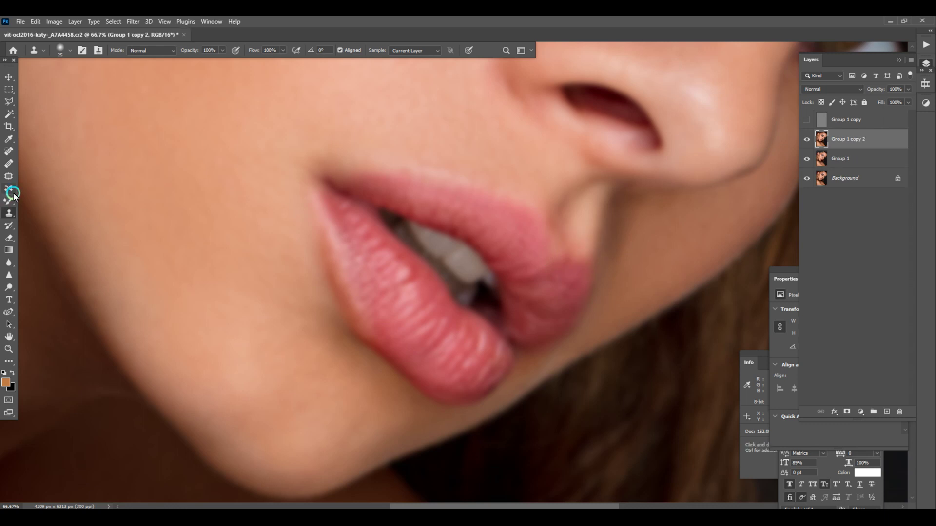
Smooth the lower and upper lips on Group 1 copy 2 with the Mixer Brush at 100 px and 125 px.
left_click(9, 197)
key("ctrl+plus")
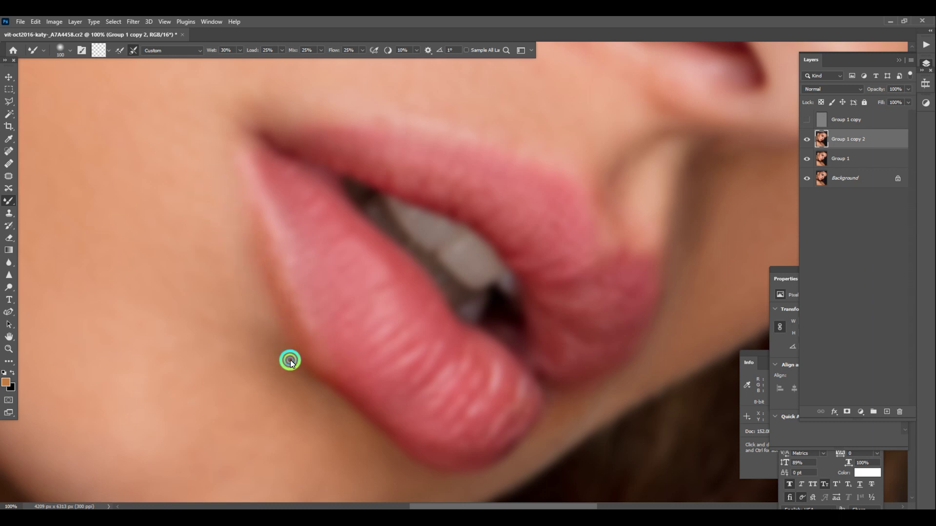
left_click_drag(290, 360, 307, 370)
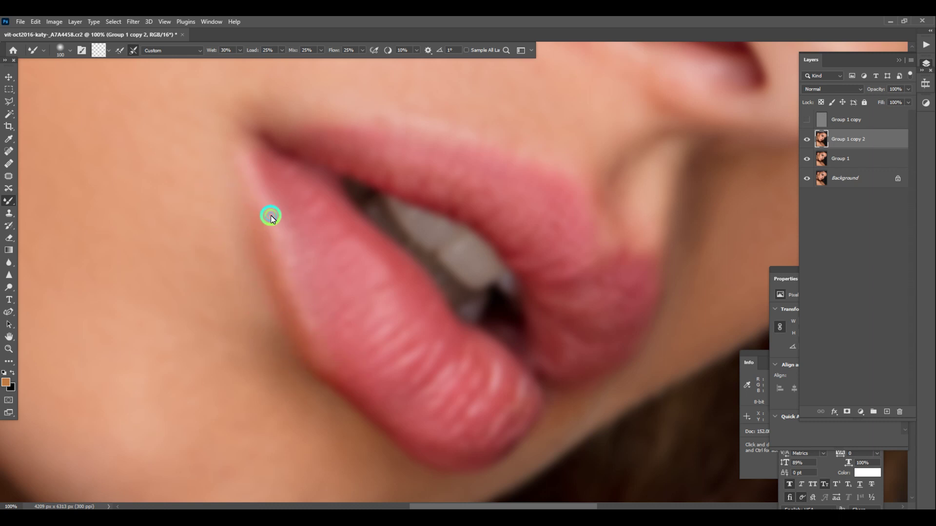
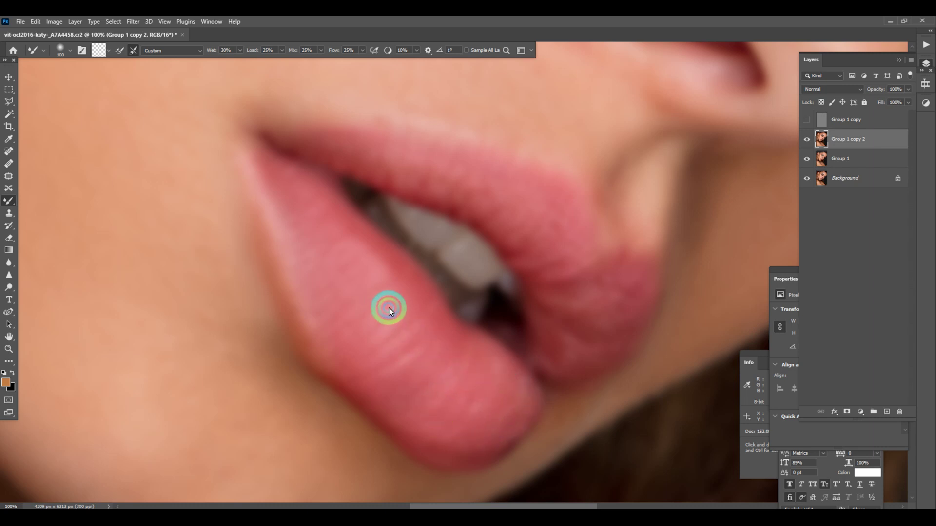
key("bracketright")
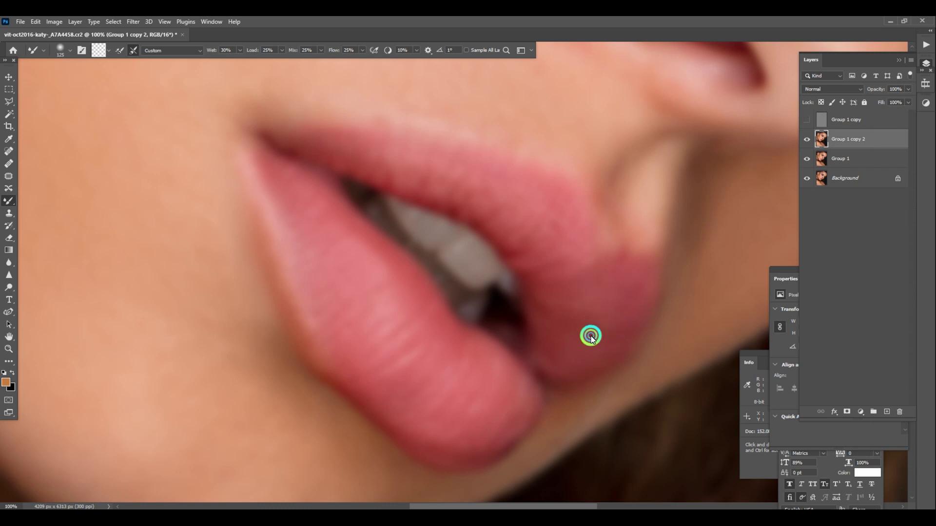
left_click_drag(465, 215, 577, 311)
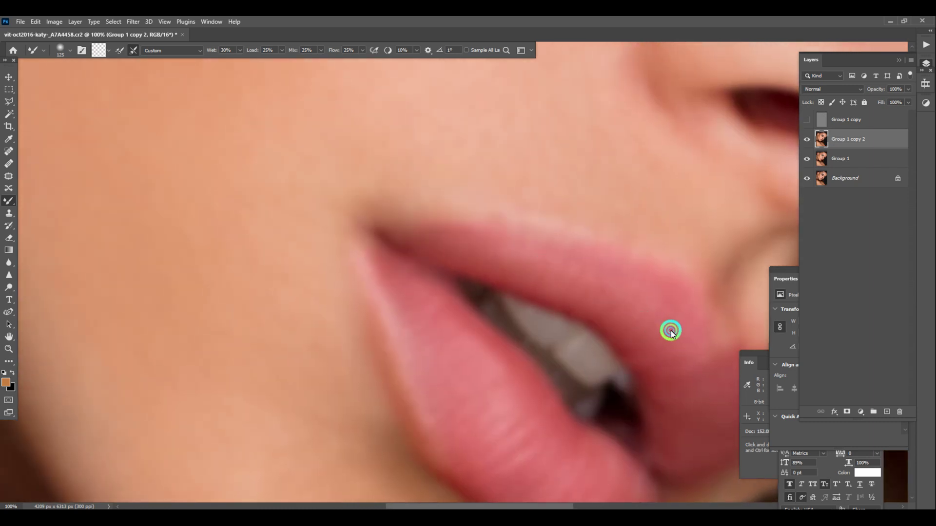
left_click_drag(697, 329, 558, 242)
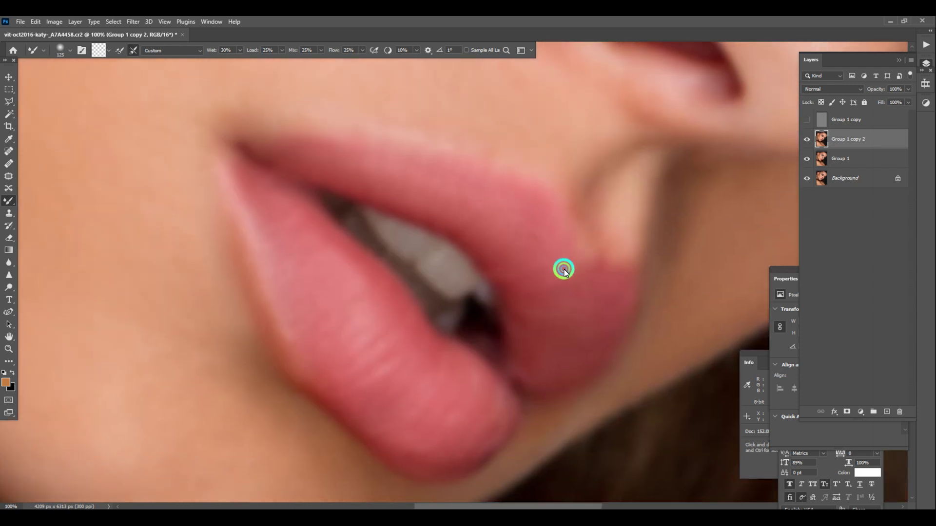
Blend the upper lip's edge and the lips near the mouth corner with a 90 px Mixer Brush and compare the result.
key("bracketleft")
key("bracketleft")
mouse_move(580, 246)
left_mouse_down()
mouse_move(613, 266)
mouse_move(642, 265)
left_mouse_up()
mouse_move(665, 305)
left_mouse_down()
mouse_move(535, 325)
mouse_move(533, 281)
left_mouse_up()
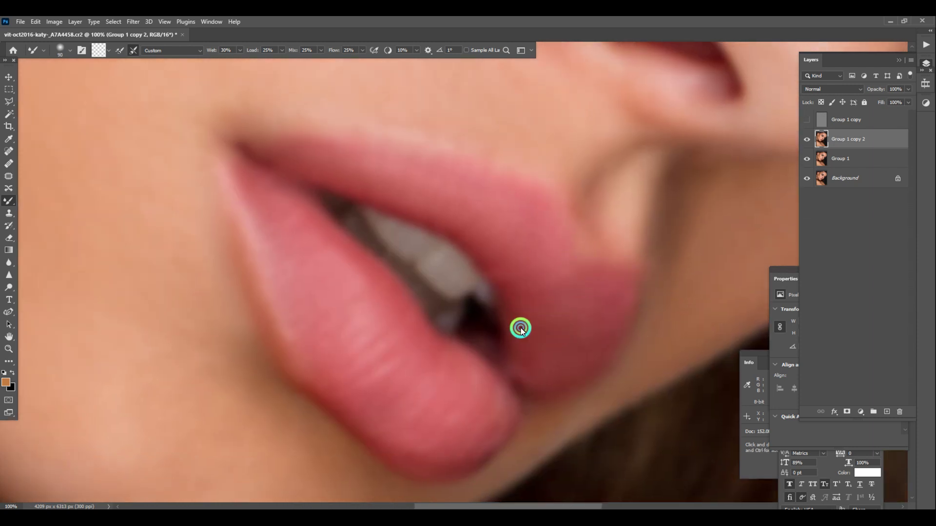
mouse_move(506, 405)
left_mouse_down()
mouse_move(490, 426)
mouse_move(458, 381)
left_mouse_up()
scroll(459, 382, "up", 1)
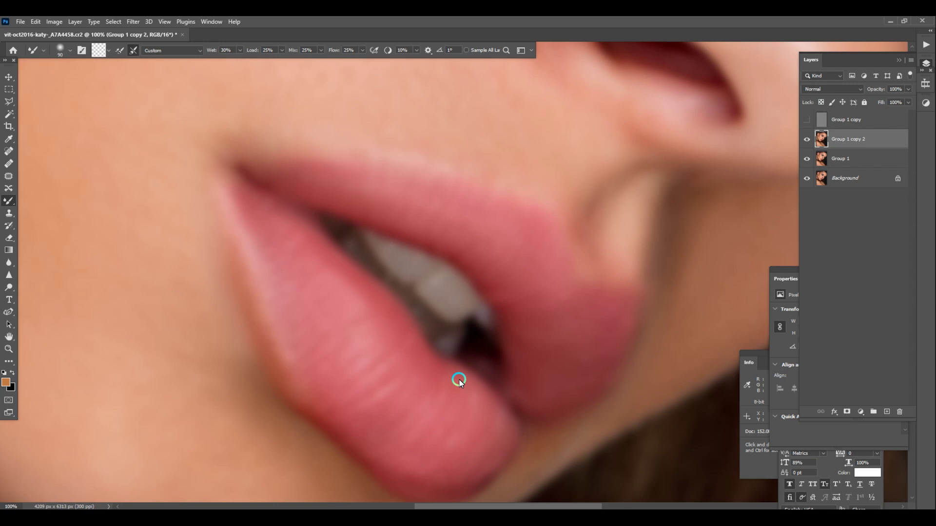
left_click(806, 139)
left_click(807, 139)
Show the Group 1 copy texture layer and merge it with Group 1 copy 2 and Group 1 into one layer.
left_click(807, 120)
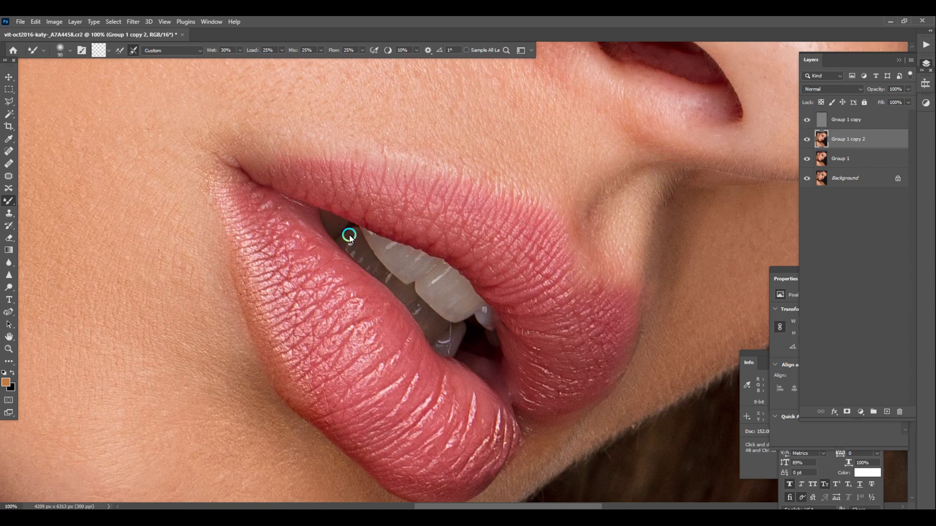
left_click_drag(349, 235, 420, 222)
left_click(829, 143)
left_click(844, 160, "shift")
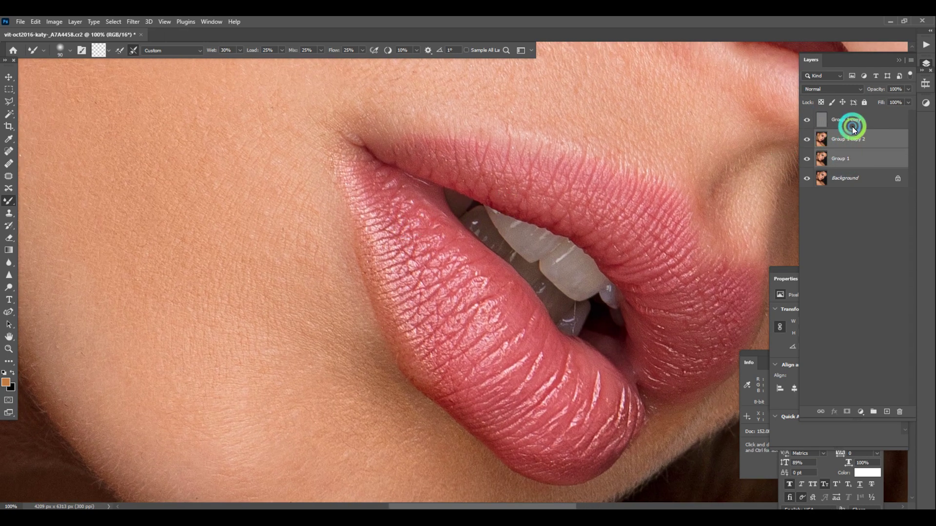
key("ctrl+e")
Compare the merged retouch layer with the original Background, up close and across the whole portrait.
left_click(806, 119)
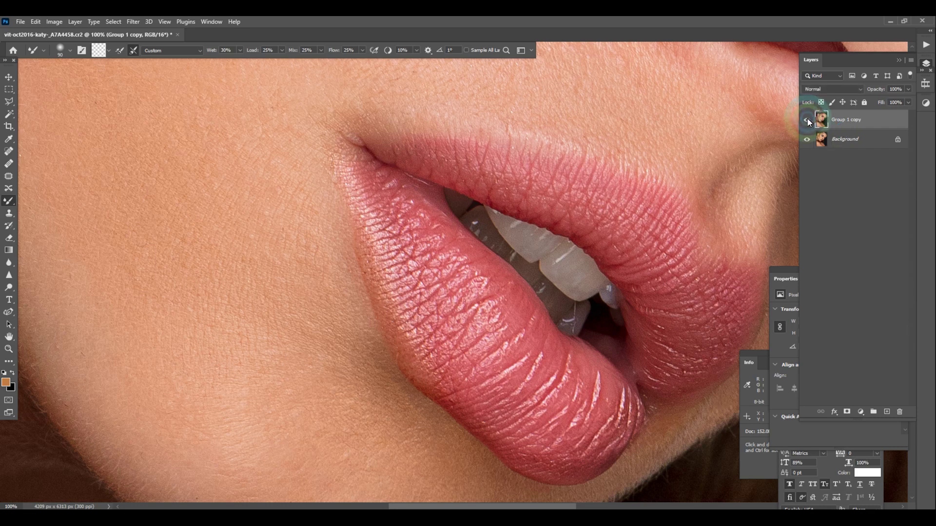
left_click(807, 119)
left_click(806, 120)
left_click(807, 120)
left_click(807, 120)
scroll(551, 204, "down", 7)
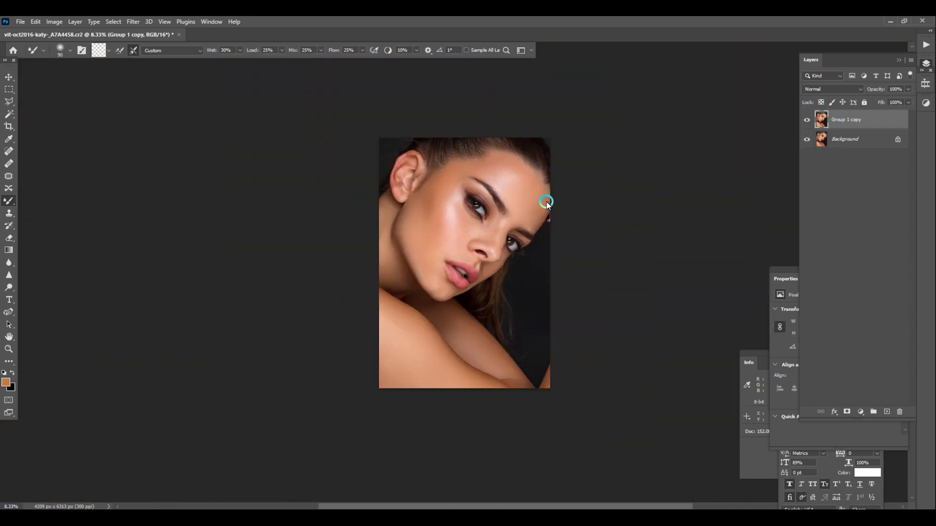
scroll(370, 209, "up", 7)
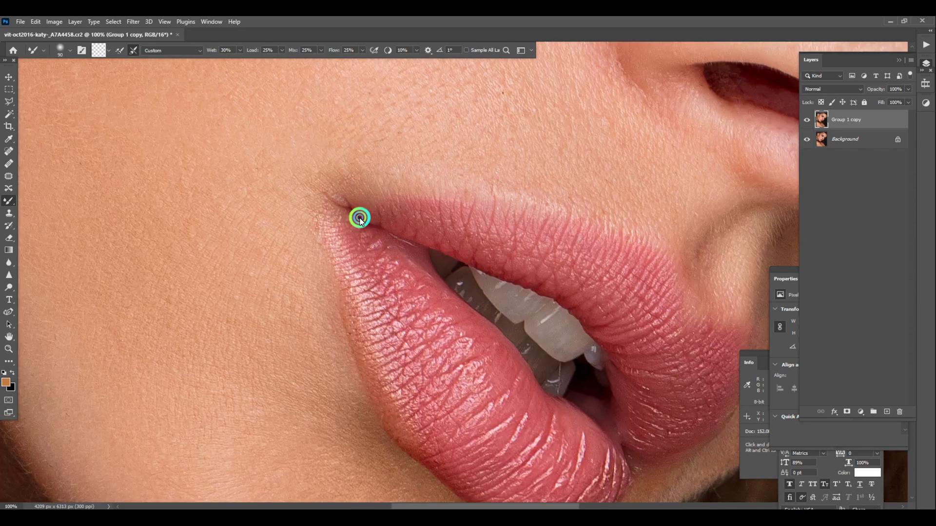
Outline both lips with a Polygonal Lasso selection at 0 px feather, following the outer lip edge.
key("l")
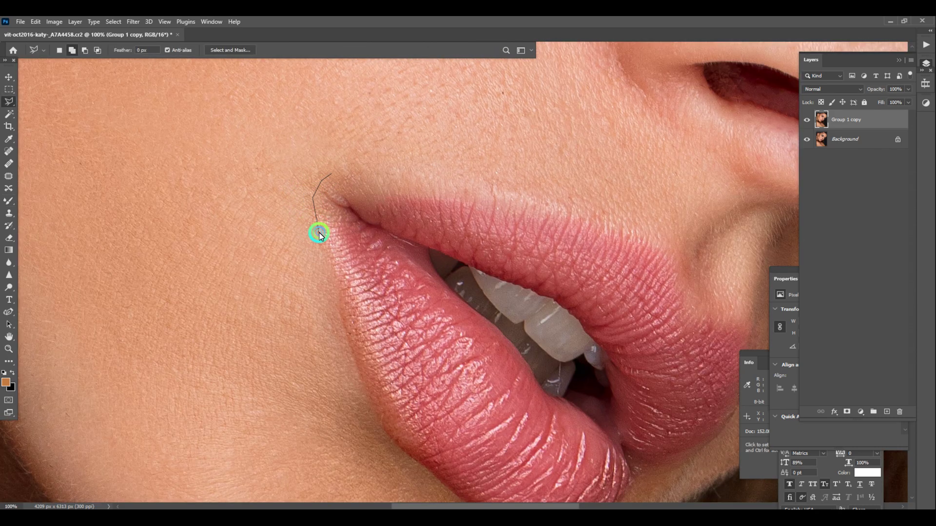
mouse_move(319, 234)
left_mouse_down()
mouse_move(368, 397)
mouse_move(398, 450)
mouse_move(363, 206)
mouse_move(357, 211)
mouse_move(439, 285)
mouse_move(503, 291)
mouse_move(538, 274)
mouse_move(573, 220)
mouse_move(610, 214)
mouse_move(650, 189)
mouse_move(677, 154)
mouse_move(687, 108)
left_mouse_up()
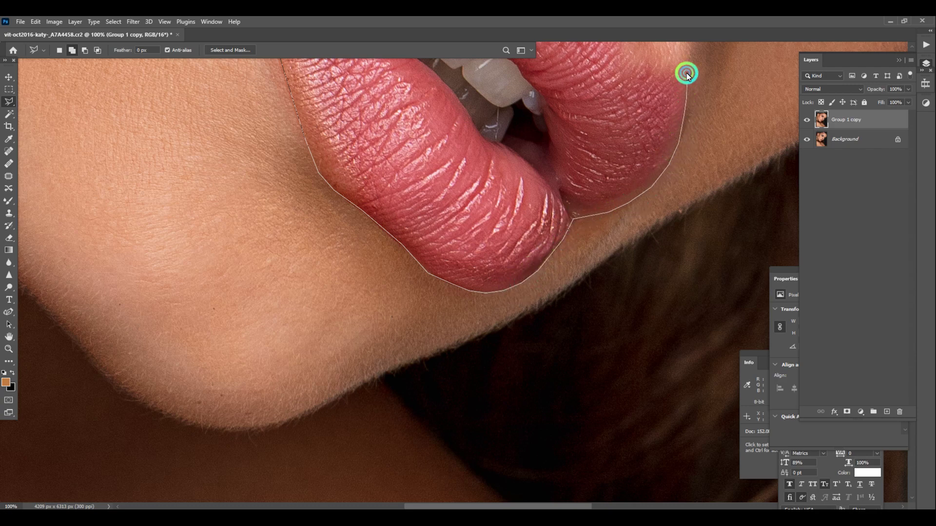
mouse_move(663, 66)
left_mouse_down()
mouse_move(576, 296)
mouse_move(555, 263)
left_mouse_up()
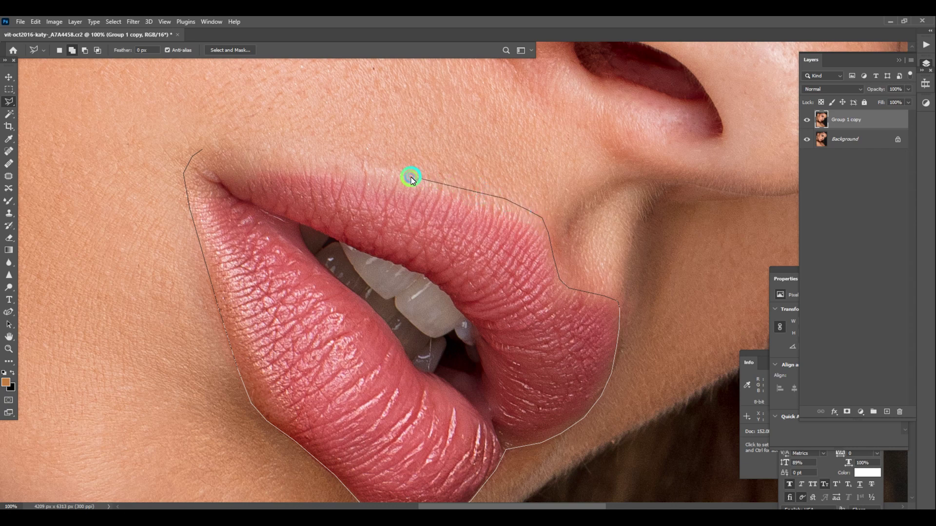
left_click(205, 148)
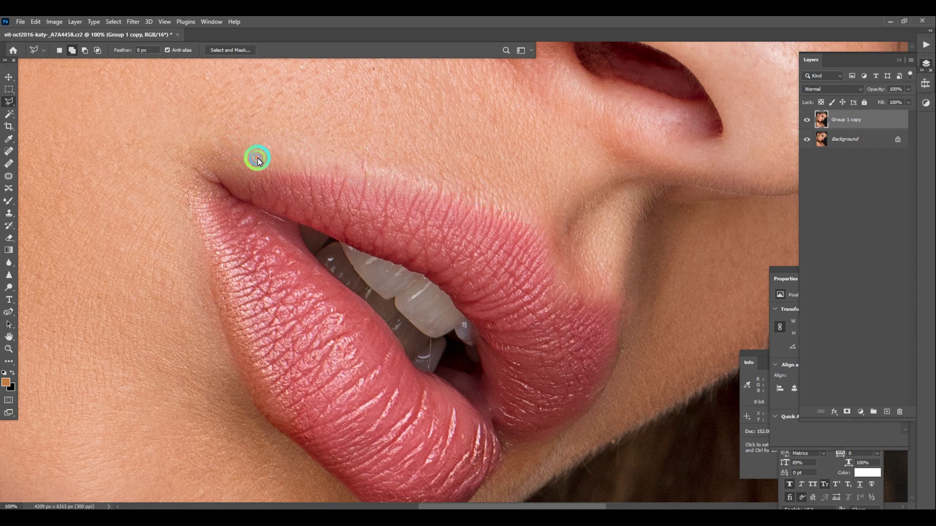
Subtract the excess skin around the mouth corner and along the upper lip's edge from the selection.
mouse_move(232, 170)
left_mouse_down()
mouse_move(287, 208)
mouse_move(334, 191)
left_mouse_up()
left_click(205, 253, "alt")
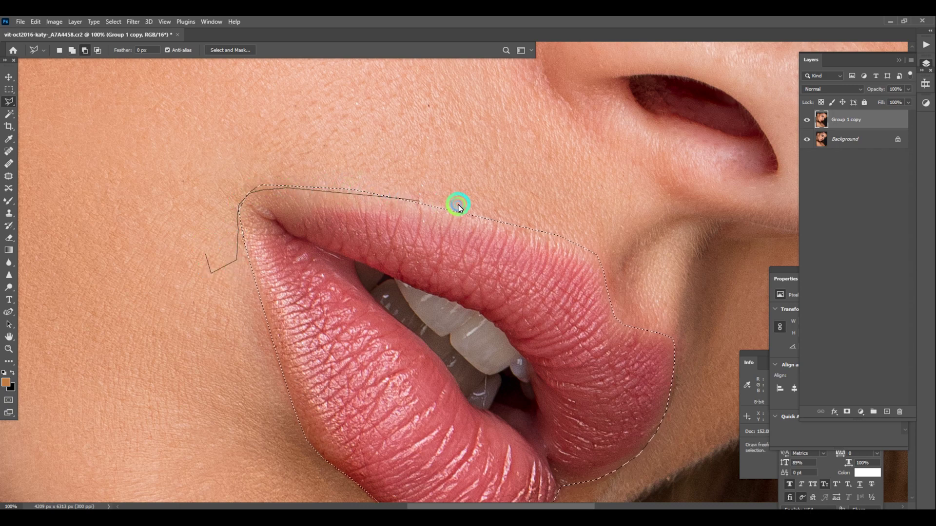
mouse_move(458, 205)
left_mouse_down()
mouse_move(184, 123)
mouse_move(205, 253)
left_mouse_up()
left_click_drag(370, 275, 403, 175)
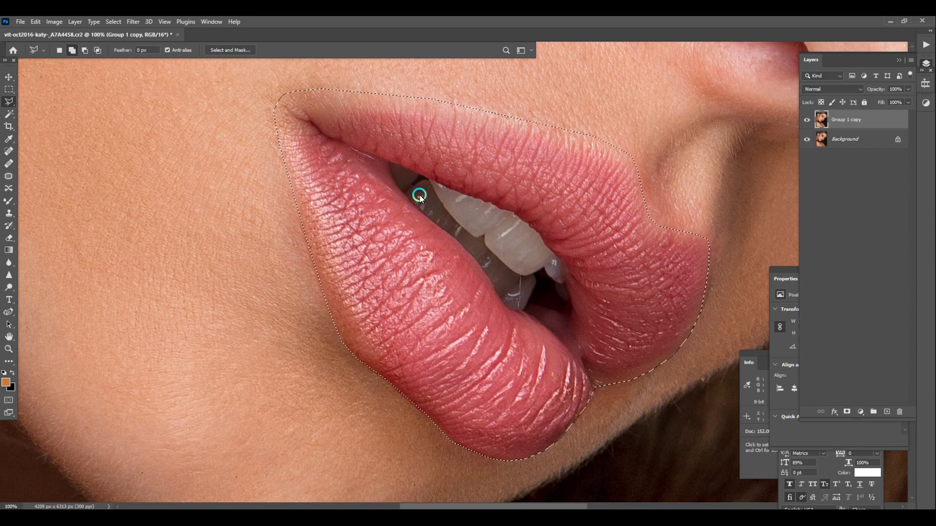
Subtract the teeth and the mouth opening from the lip selection with the Polygonal Lasso.
key("ctrl+plus")
key("ctrl+plus")
left_click_drag(309, 77, 350, 282)
left_click(303, 153, "alt")
left_click(435, 209, "alt")
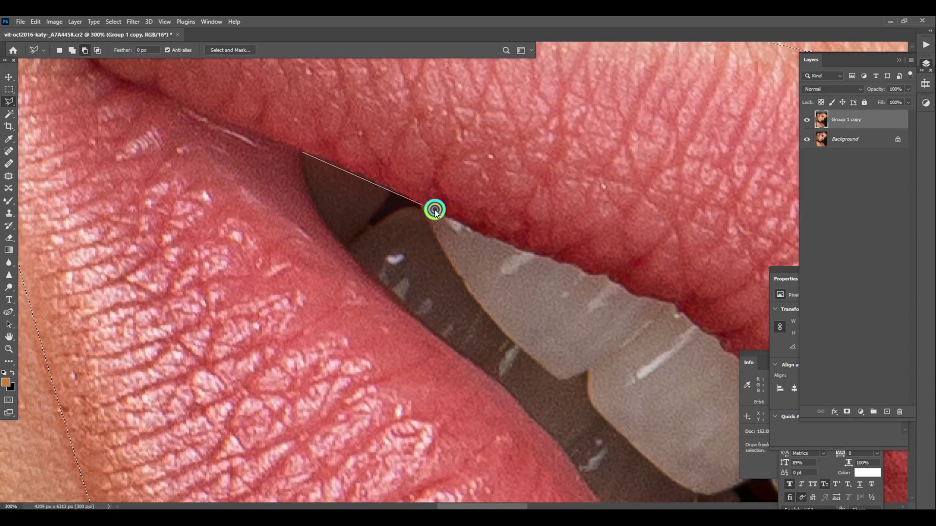
left_click_drag(435, 210, 572, 265)
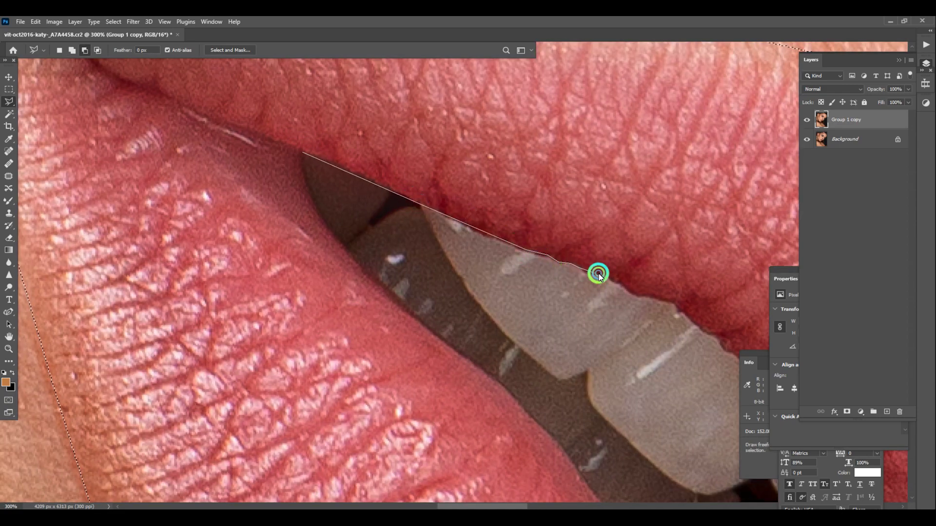
mouse_move(627, 292)
left_mouse_down()
mouse_move(675, 307)
mouse_move(399, 168)
left_mouse_up()
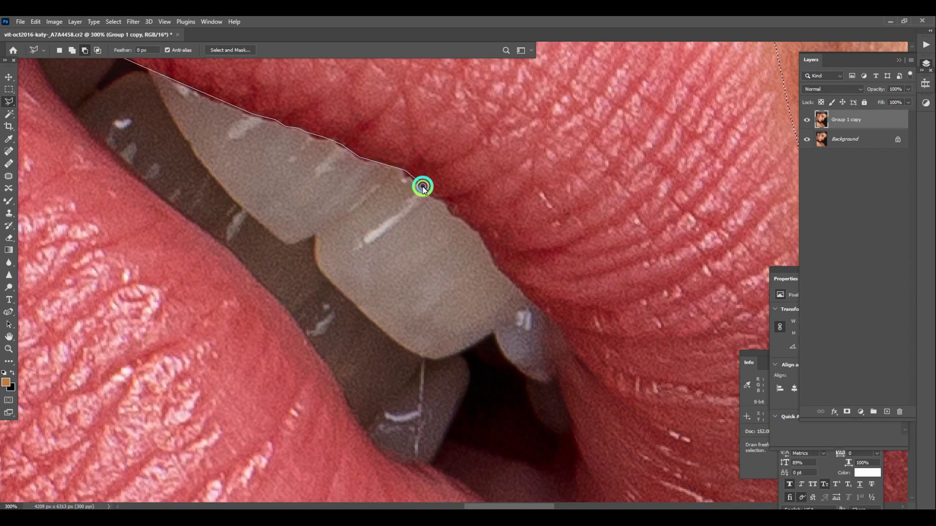
mouse_move(480, 237)
left_mouse_down()
mouse_move(499, 272)
mouse_move(520, 228)
mouse_move(504, 148)
mouse_move(517, 233)
left_mouse_up()
mouse_move(517, 290)
left_mouse_down()
mouse_move(529, 282)
mouse_move(535, 370)
mouse_move(517, 343)
left_mouse_up()
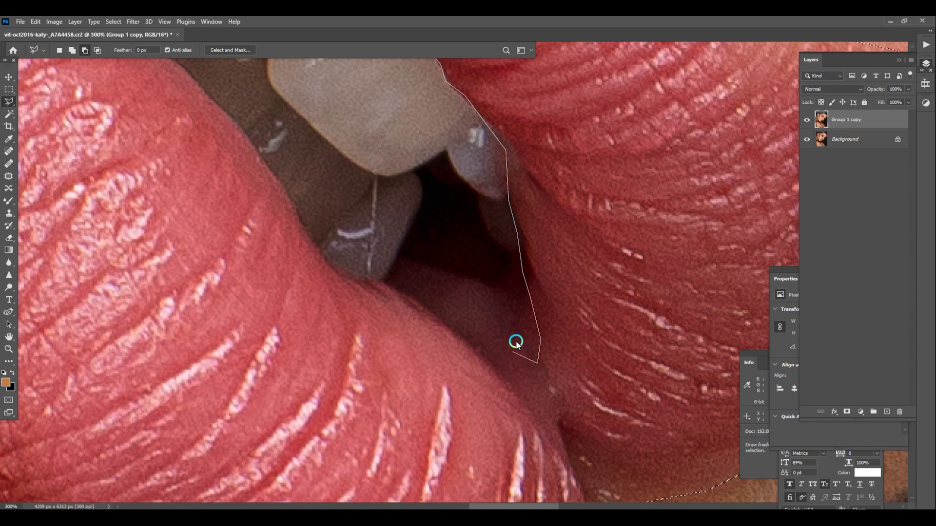
mouse_move(524, 312)
left_mouse_down()
mouse_move(489, 279)
mouse_move(434, 263)
mouse_move(366, 282)
mouse_move(329, 265)
mouse_move(285, 192)
mouse_move(486, 353)
mouse_move(489, 366)
mouse_move(451, 315)
mouse_move(267, 156)
mouse_move(260, 170)
mouse_move(318, 278)
left_mouse_up()
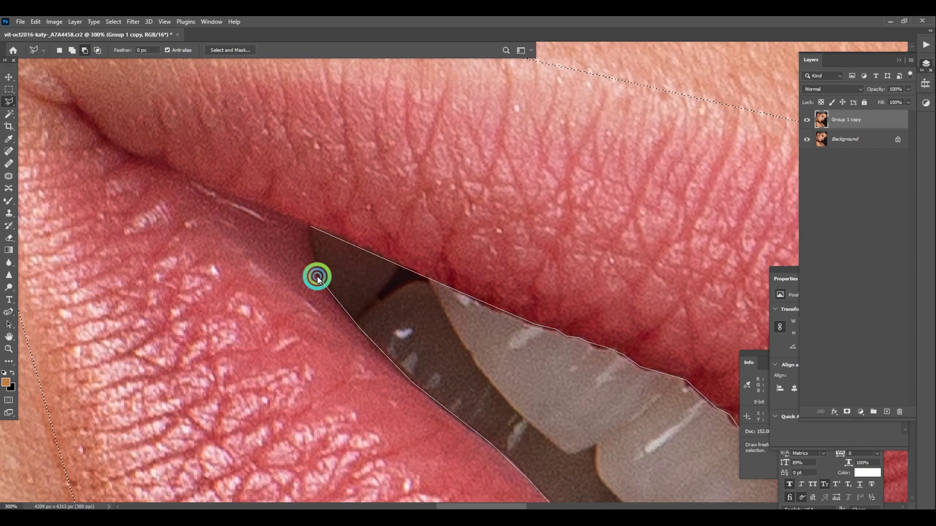
left_click(317, 276)
left_click(307, 244)
left_click(309, 236)
key("ctrl+minus")
key("ctrl+minus")
key("ctrl+minus")
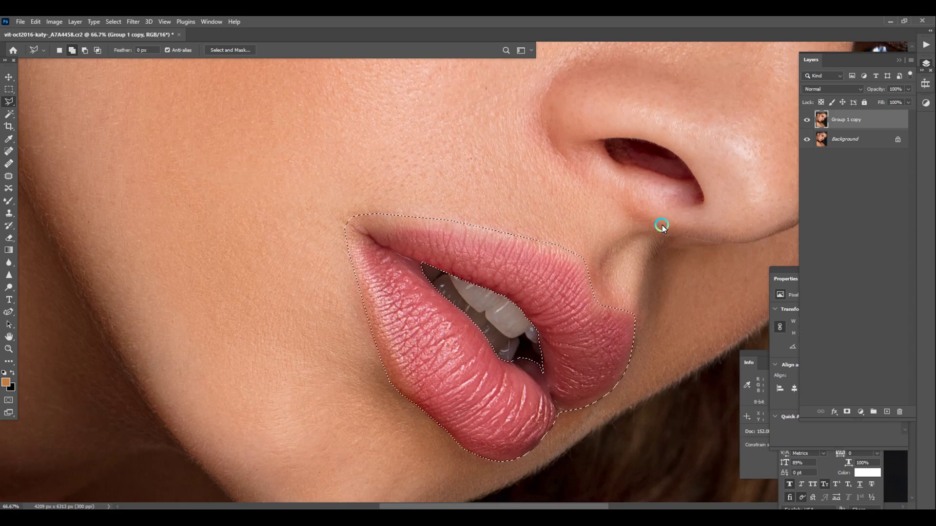
key("shift+F6")
key("Return")
key("ctrl+j")
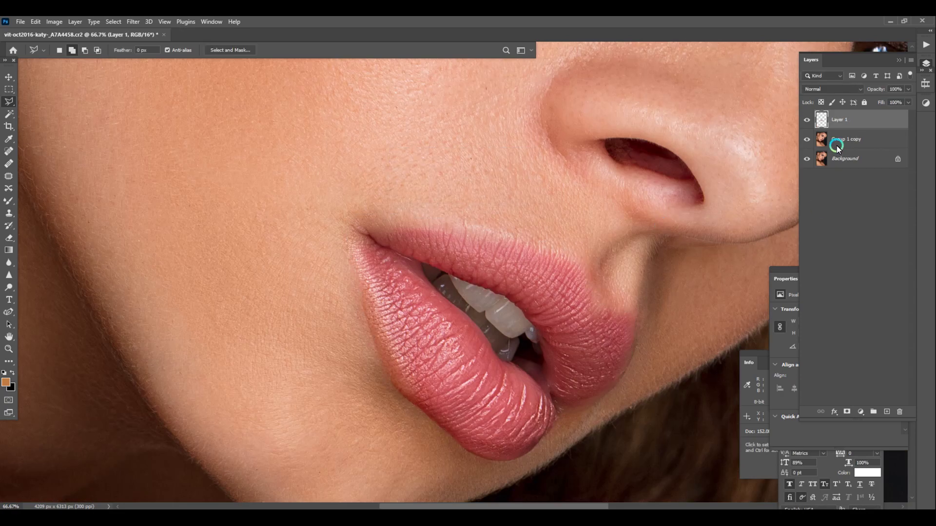
key("ctrl+z")
Feather the lip selection and copy the selected lips onto a new layer above Group 1 copy.
key("shift+F6")
key("Return")
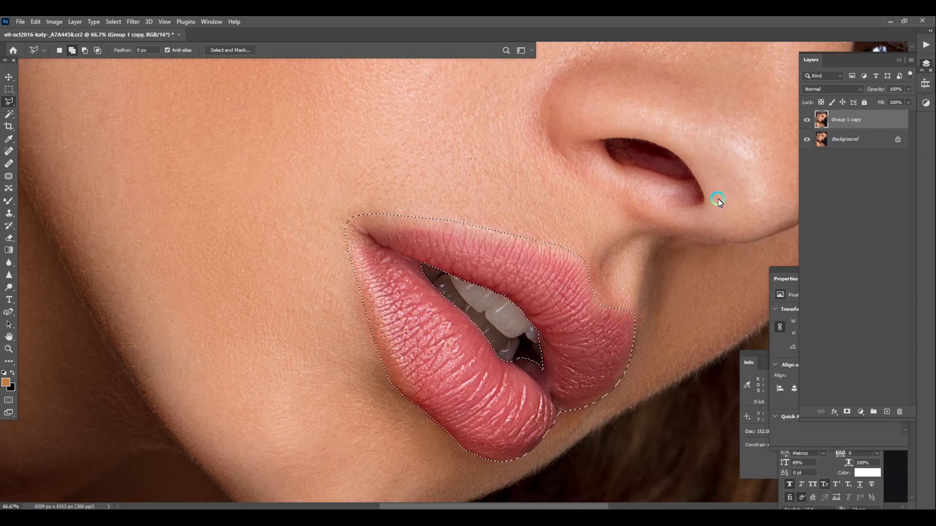
key("shift+F6")
key("Return")
key("alt+s")
key("m")
key("f")
key("Return")
key("ctrl+d")
key("ctrl+shift+alt+n")
Retouch the skin beside the mouth corner on Group 1 copy with an 80 px Clone Stamp at 20% opacity.
left_click(835, 141)
key("s")
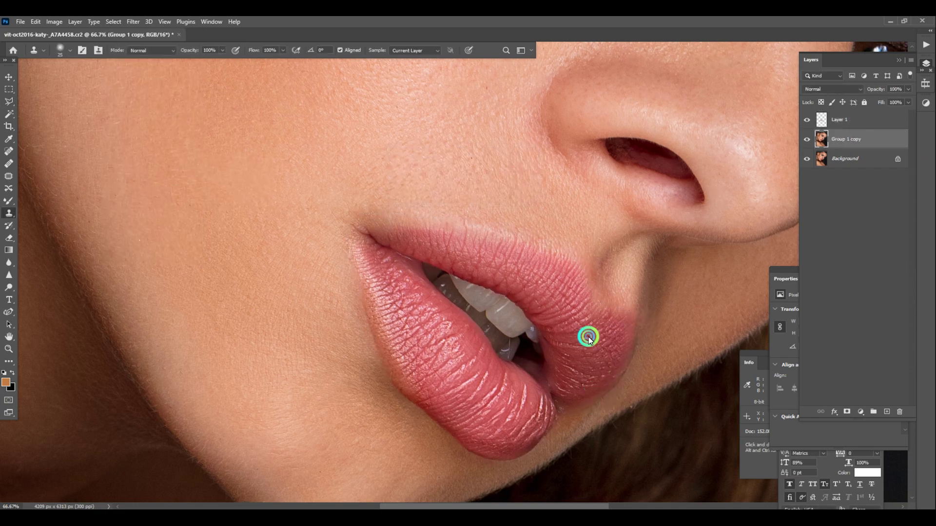
left_click_drag(588, 337, 587, 300)
key("ctrl+plus")
key("ctrl+plus")
key("ctrl+plus")
key("bracketright")
left_click_drag(651, 285, 294, 154)
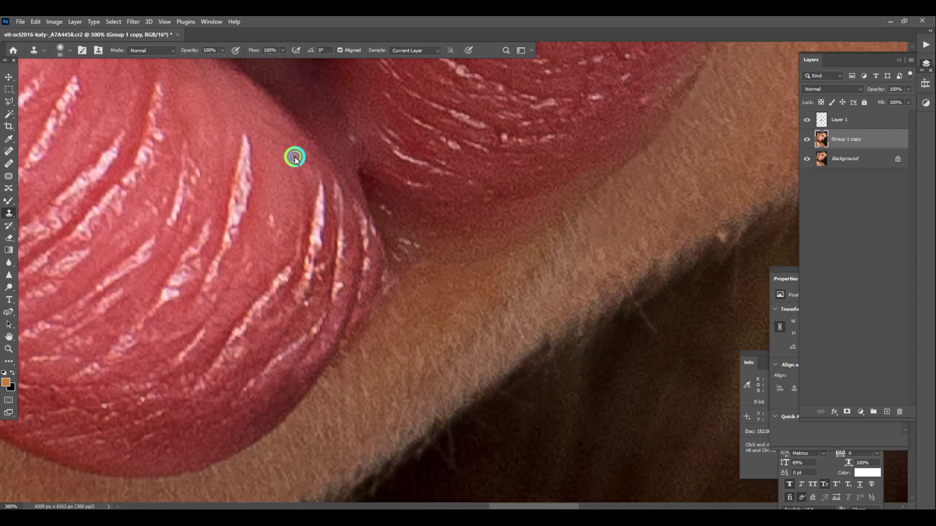
key("2")
left_click(593, 247, "alt")
mouse_move(525, 276)
left_mouse_down()
mouse_move(567, 259)
mouse_move(432, 312)
mouse_move(427, 326)
mouse_move(479, 306)
mouse_move(469, 348)
mouse_move(440, 365)
mouse_move(546, 300)
mouse_move(540, 258)
left_mouse_up()
left_click(331, 480, "alt")
Recolor the lips on Layer 1 to a coral red with a Hue/Saturation adjustment.
key("ctrl+minus")
key("ctrl+minus")
key("ctrl+minus")
left_click(839, 121)
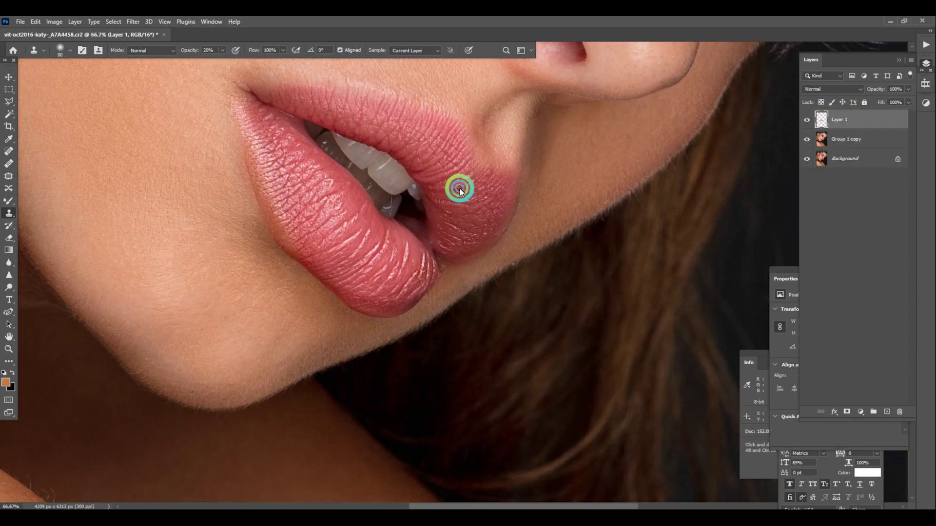
left_click_drag(460, 188, 521, 334)
key("ctrl+u")
left_click(888, 245)
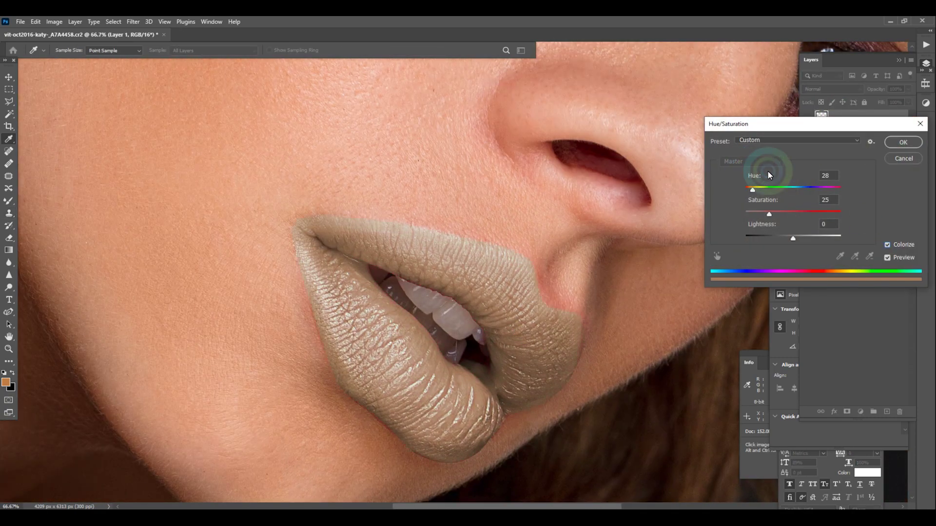
left_click_drag(753, 190, 751, 192)
key("Return")
Apply a Color Balance adjustment to the lips on Layer 1, with midtones at -45 cyan/red and -19 magenta/green.
key("s")
scroll(558, 229, "down", 4)
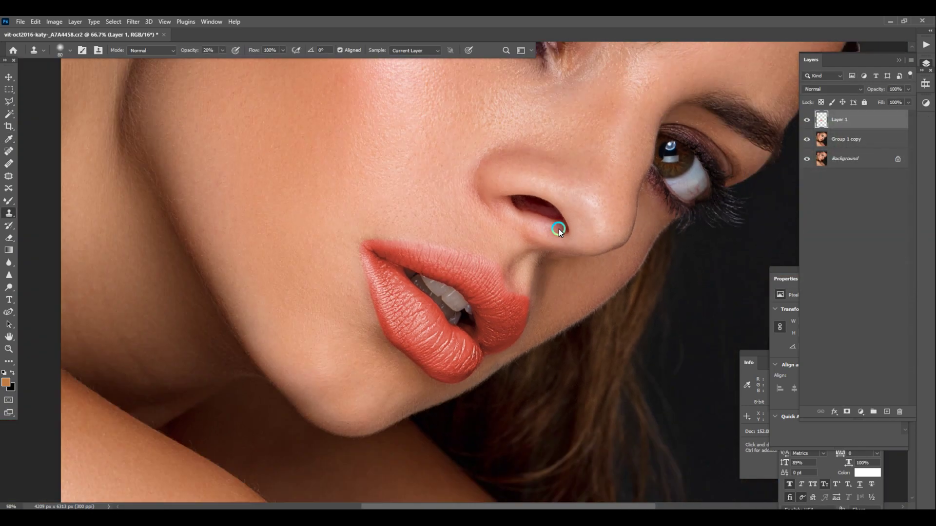
key("ctrl+b")
left_click_drag(710, 192, 682, 184)
key("ctrl+plus")
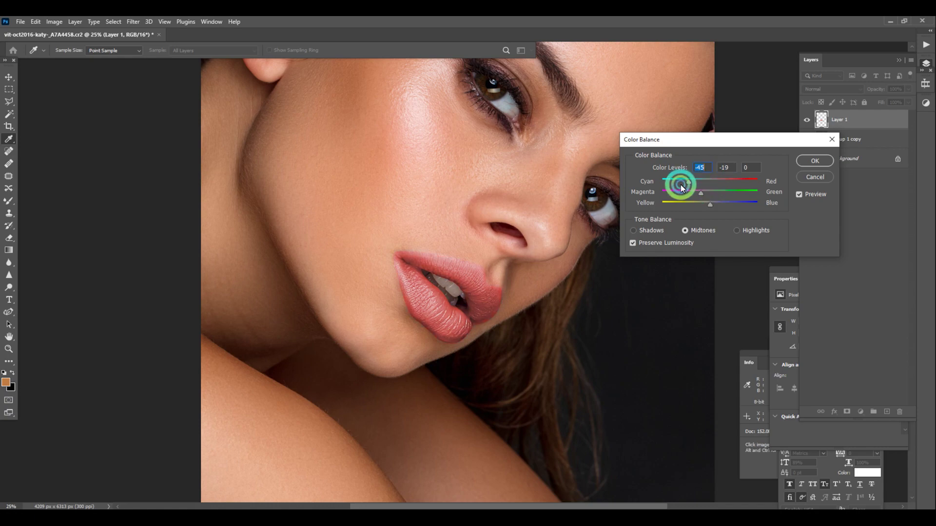
key("Return")
Duplicate the lip layer Layer 1 and set the duplicate's blend mode to Multiply.
scroll(476, 286, "up", 3)
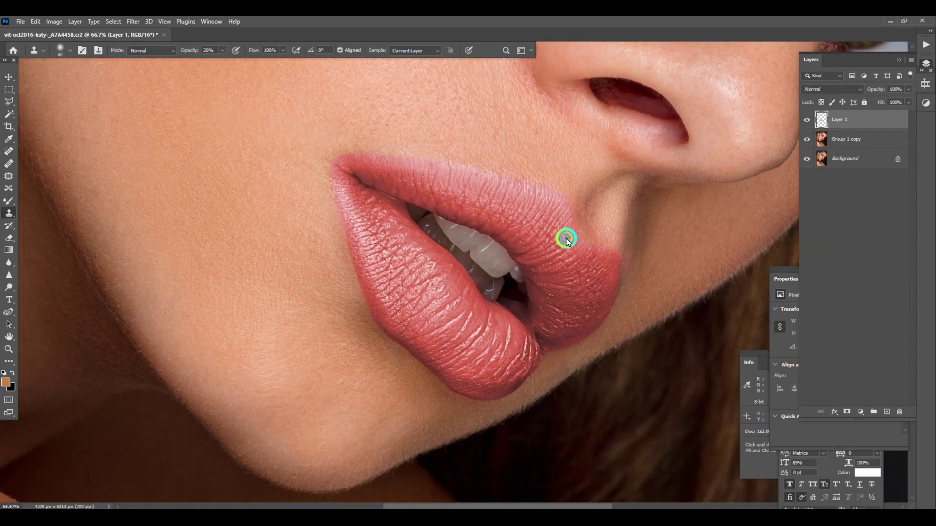
left_click_drag(566, 239, 614, 282)
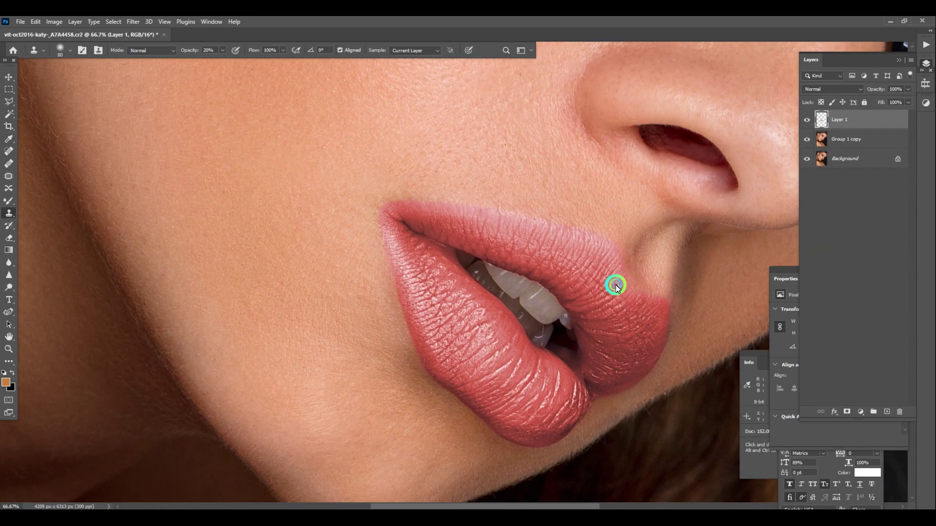
key("ctrl+j")
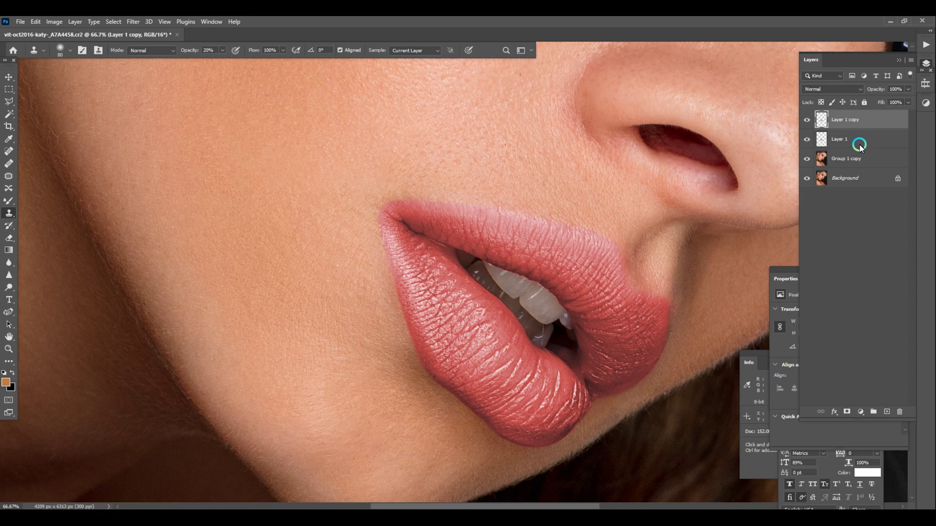
left_click(827, 90)
left_click(824, 121)
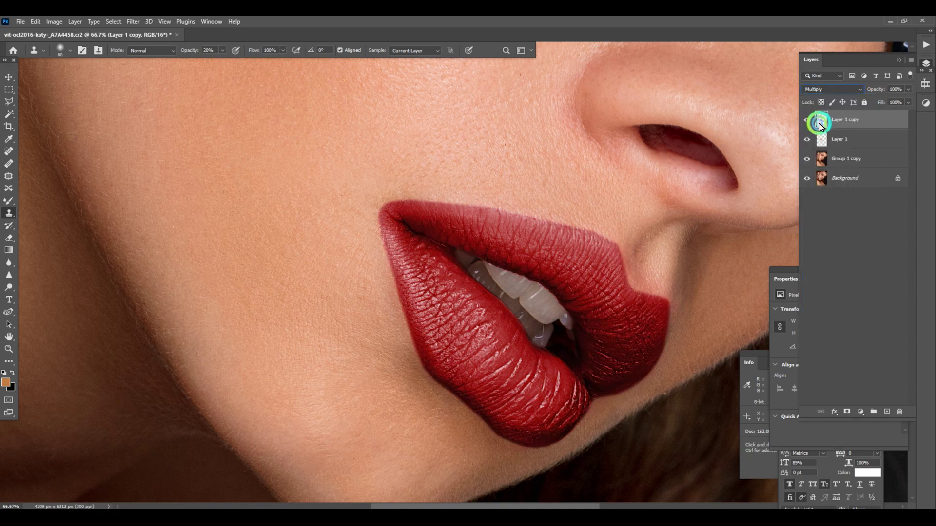
Hide the Multiply lip layer behind a black layer mask and switch to a brush tool.
left_click(846, 412, "alt")
key("b")
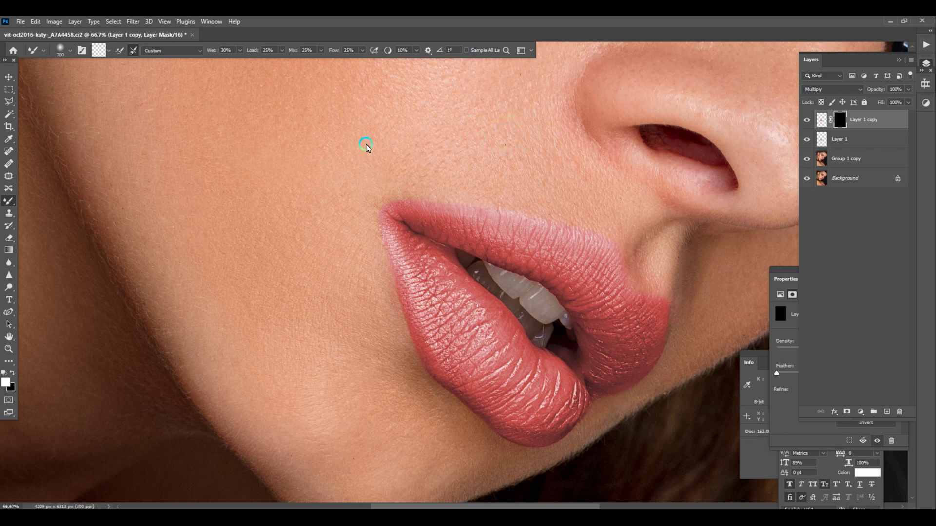
Paint white with the Brush tool on Layer 1 copy's mask to reveal its Multiply effect along the upper lip edge.
right_click(9, 201)
left_click(46, 195)
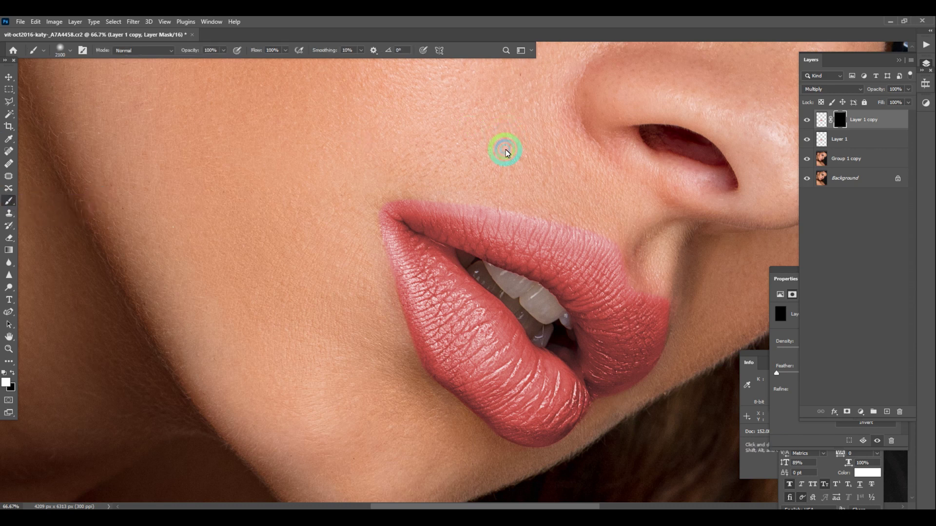
key("]")
mouse_move(404, 124)
left_mouse_down()
mouse_move(432, 109)
mouse_move(636, 142)
mouse_move(700, 198)
left_mouse_up()
left_click_drag(300, 166, 279, 293)
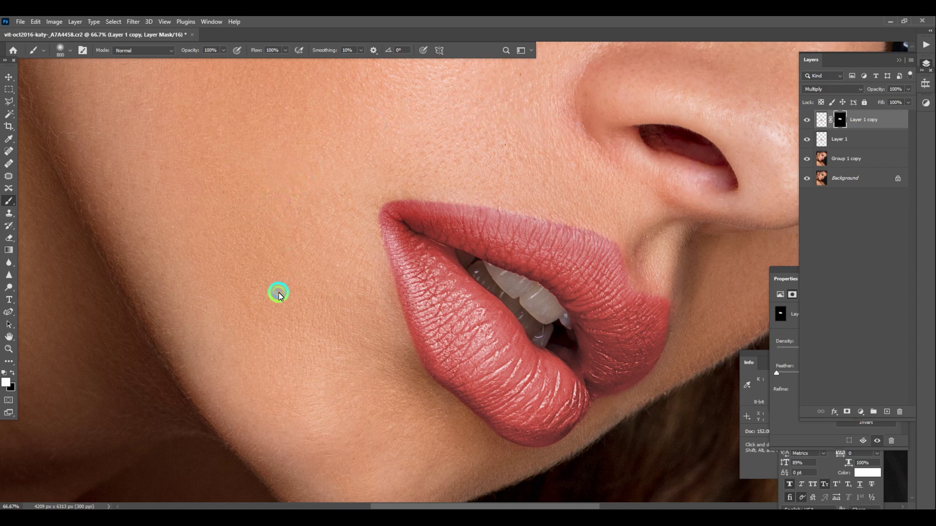
left_click_drag(660, 209, 546, 148)
left_click_drag(583, 171, 627, 174)
key("ctrl+z")
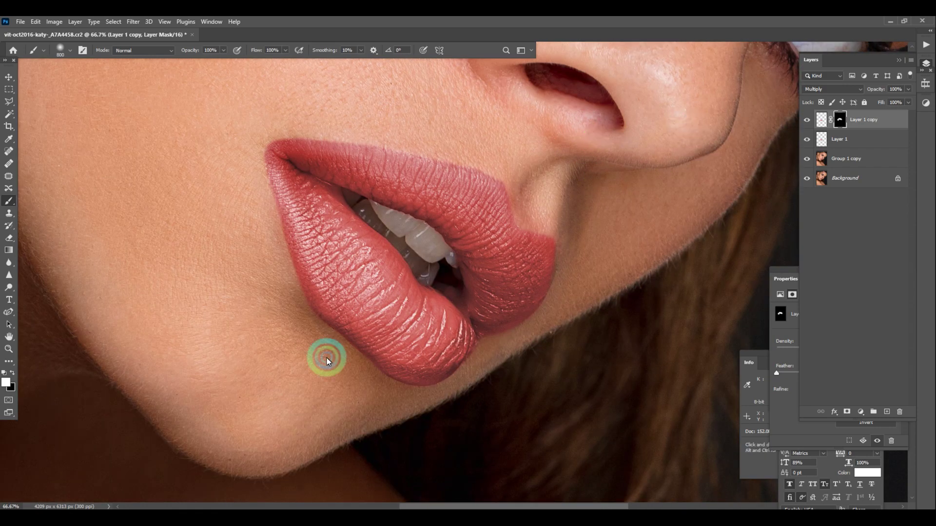
Merge Layer 1 and its masked copy into a single lip layer in Normal mode.
key("ctrl+minus")
key("ctrl+minus")
key("ctrl+minus")
key("ctrl+minus")
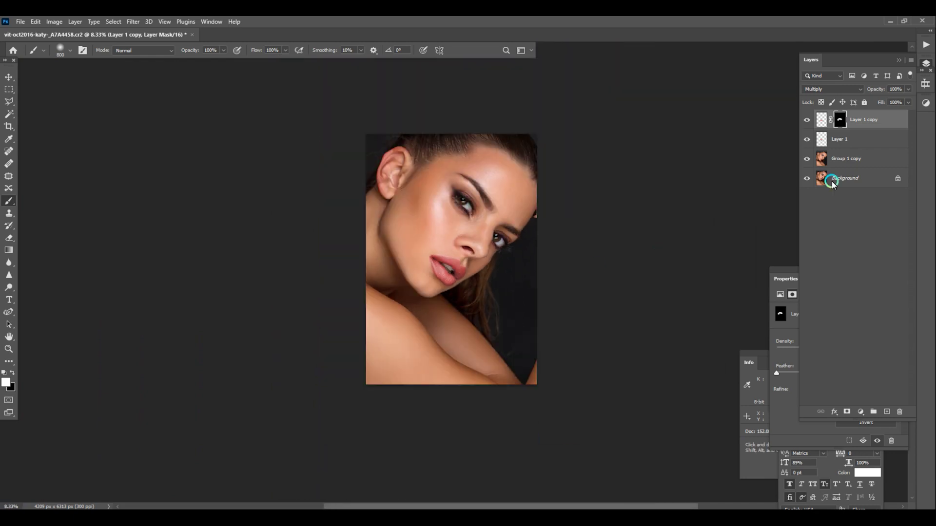
key("ctrl+plus")
key("ctrl+plus")
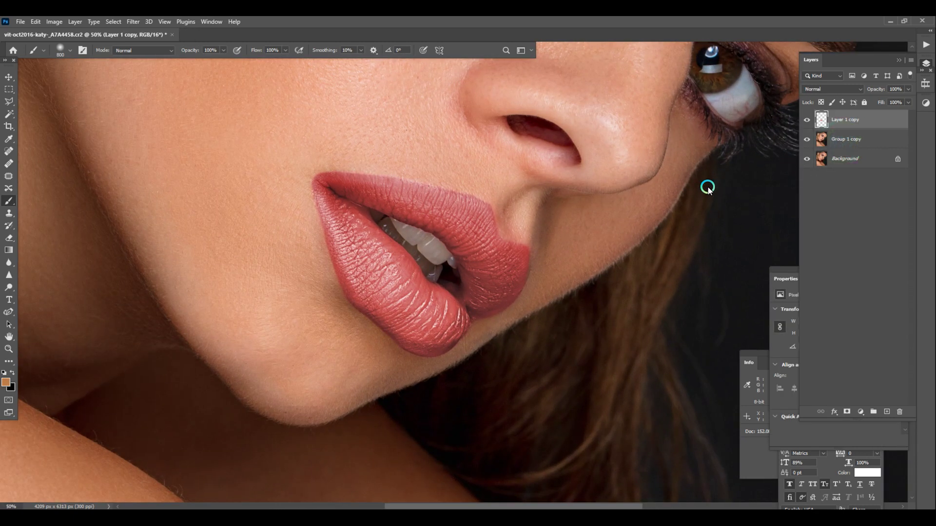
Apply Color Balance to the lip layer, shifting its shadows toward red, instead of a Hue/Saturation change.
key("ctrl+u")
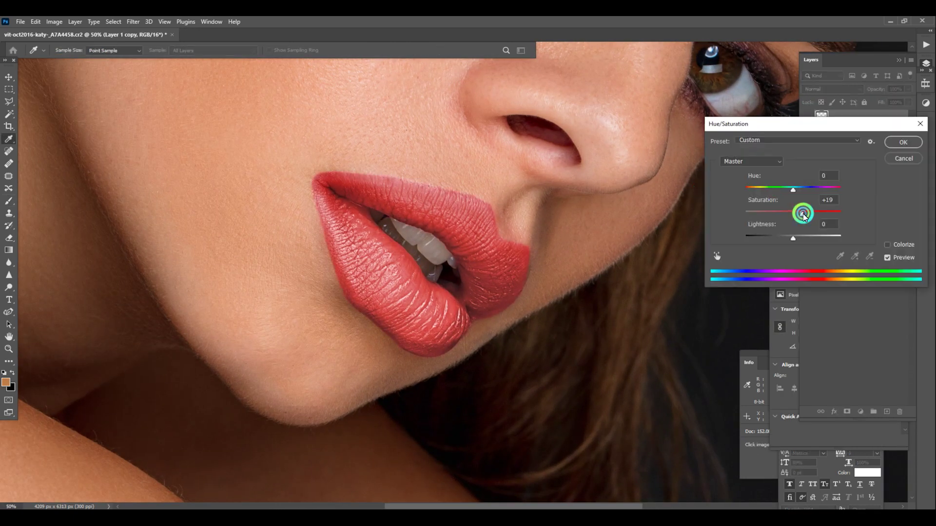
left_click(904, 158)
key("ctrl+b")
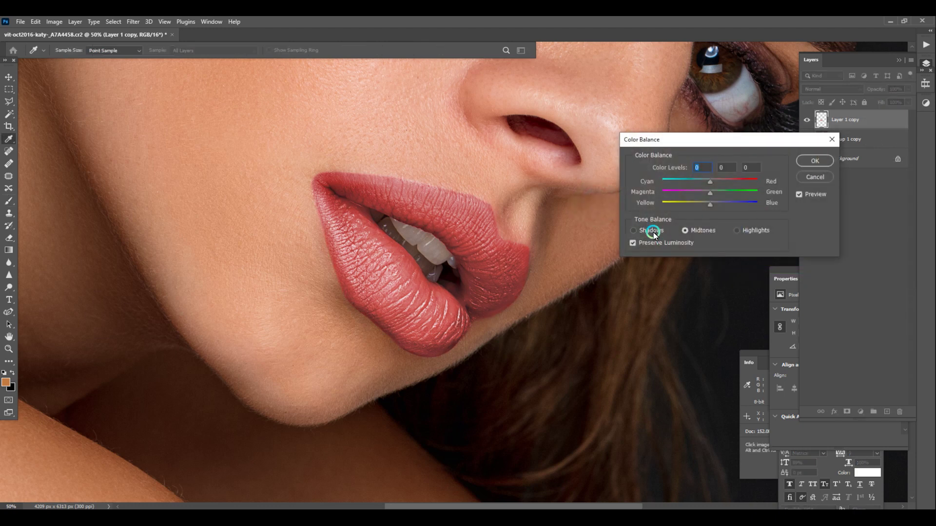
left_click(654, 233)
mouse_move(710, 182)
left_mouse_down()
mouse_move(719, 180)
mouse_move(695, 178)
mouse_move(718, 181)
left_mouse_up()
left_click(725, 209)
left_click(814, 161)
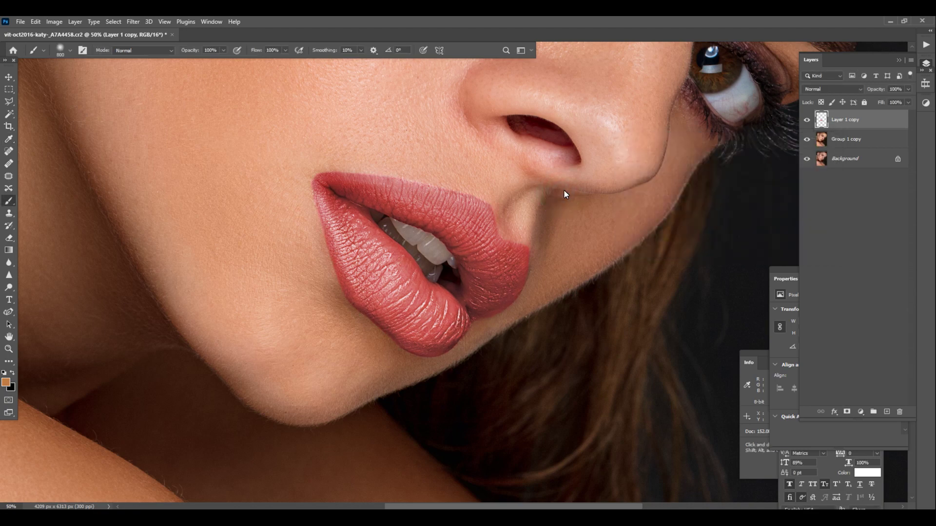
Examine the recoloured lips both in the whole portrait and up close.
key("ctrl+minus")
key("ctrl+minus")
key("ctrl+minus")
key("ctrl+minus")
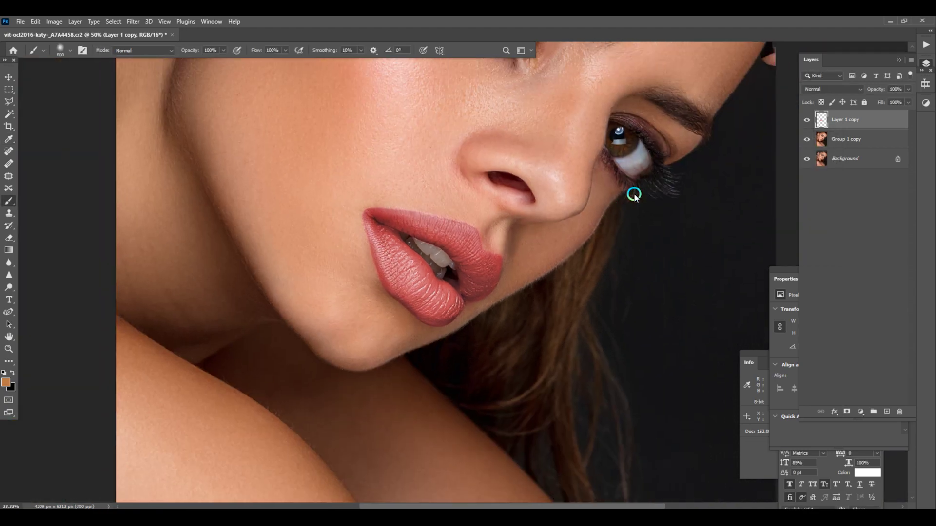
key("ctrl+plus")
key("ctrl+plus")
key("ctrl+plus")
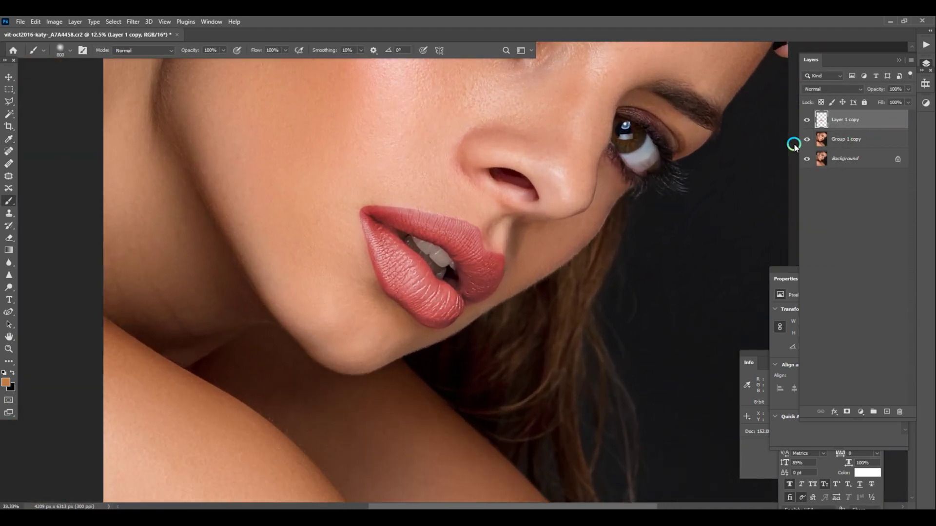
key("ctrl+plus")
key("ctrl+plus")
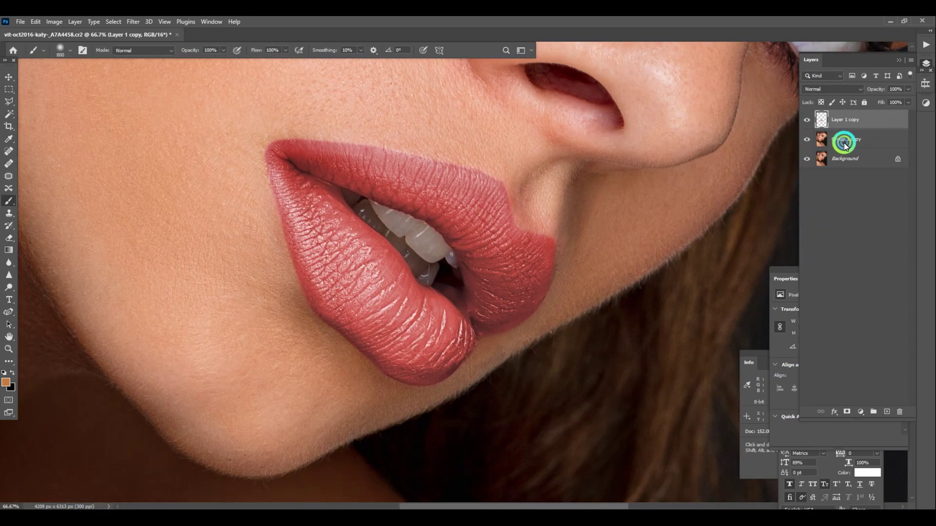
Merge Layer 1 copy with Group 1 copy and toggle the merged layer's visibility to compare before and after.
left_click(845, 145)
left_click(832, 129, "shift")
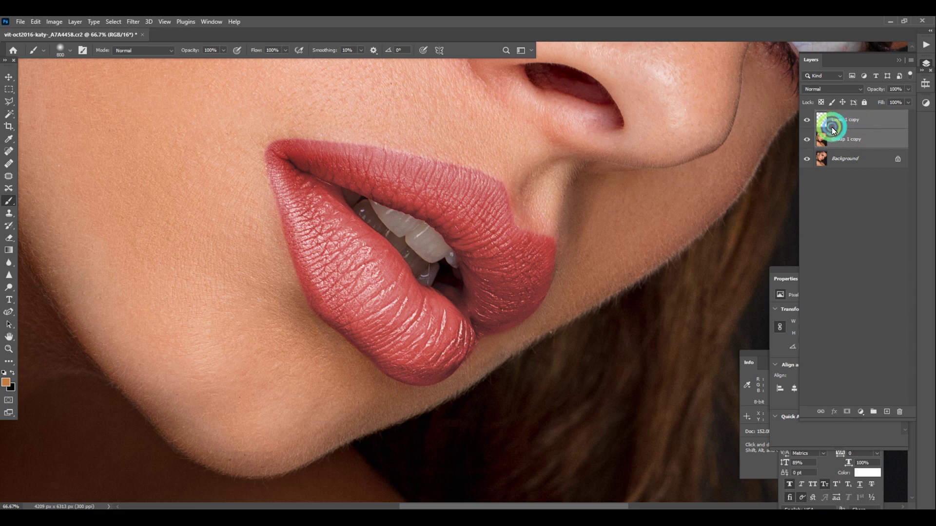
key("ctrl+e")
left_click(807, 120)
left_click(806, 119)
left_click(807, 119)
left_click(807, 119)
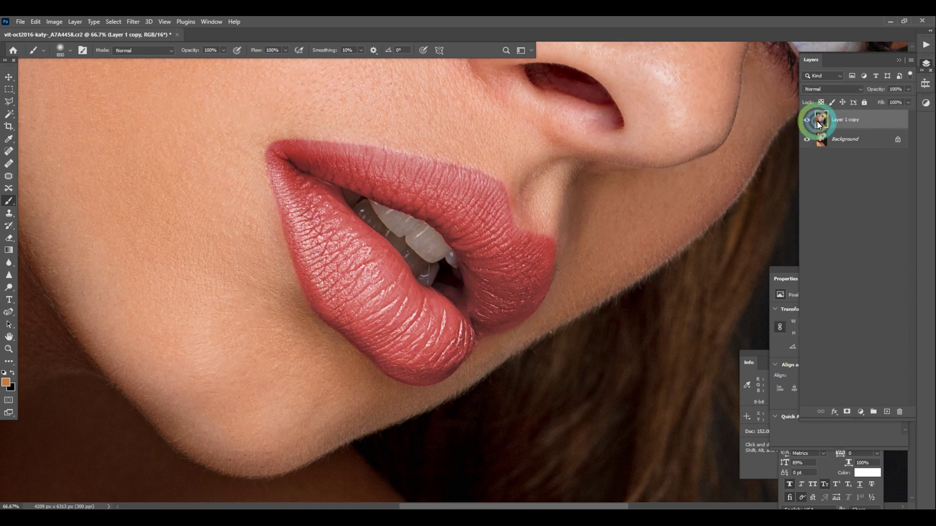
Undo the merge so that Layer 1 copy and Group 1 copy are separate layers again.
key("ctrl+z")
key("ctrl+z")
key("ctrl+z")
key("ctrl+z")
key("ctrl+z")
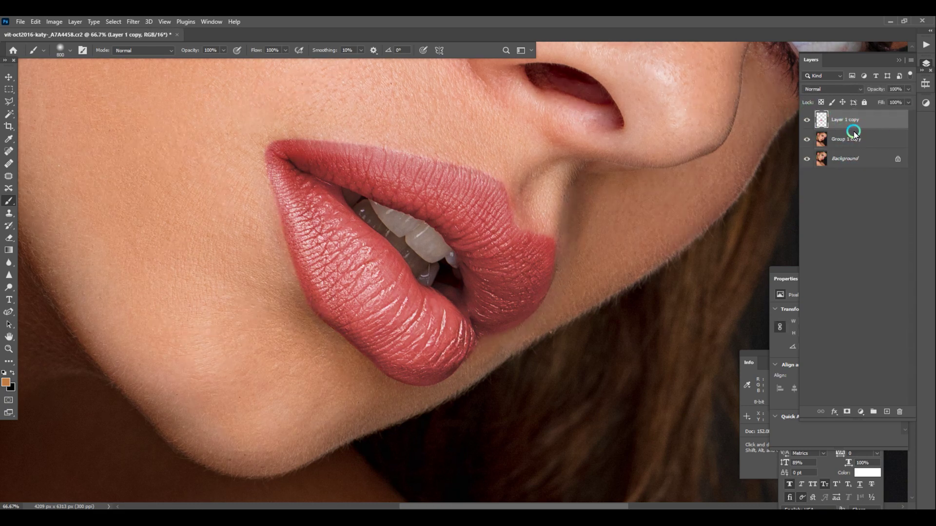
Erase the excess lip colour at the mouth corner and along the upper lip edge with a soft eraser of 100 to 125 px.
left_click_drag(433, 229, 608, 308)
key("e")
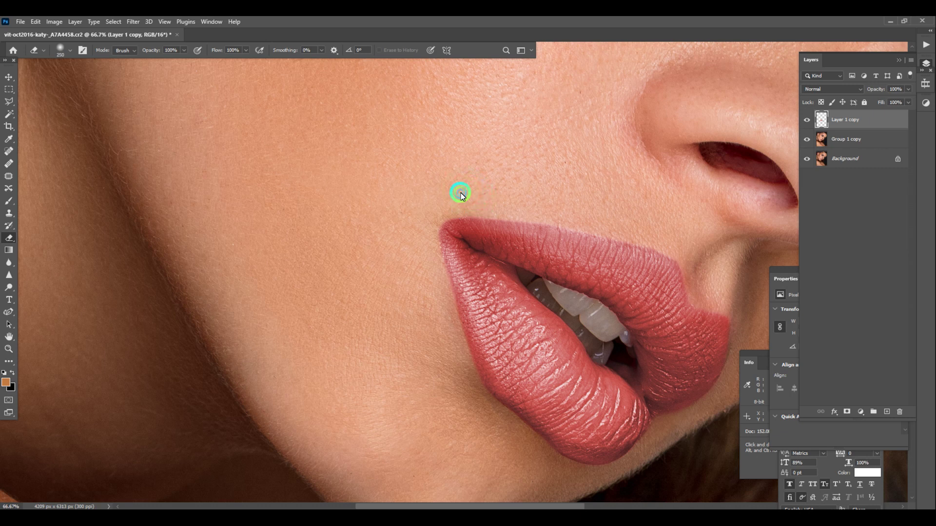
left_click_drag(460, 194, 503, 194)
key("ctrl+z")
key("bracketleft")
key("bracketleft")
key("bracketleft")
key("bracketleft")
left_click_drag(438, 202, 553, 207)
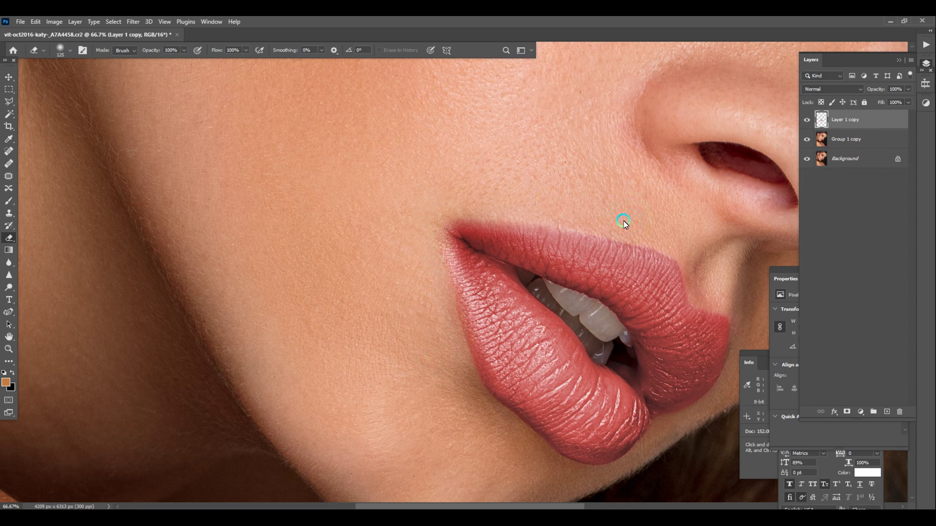
key("bracketleft")
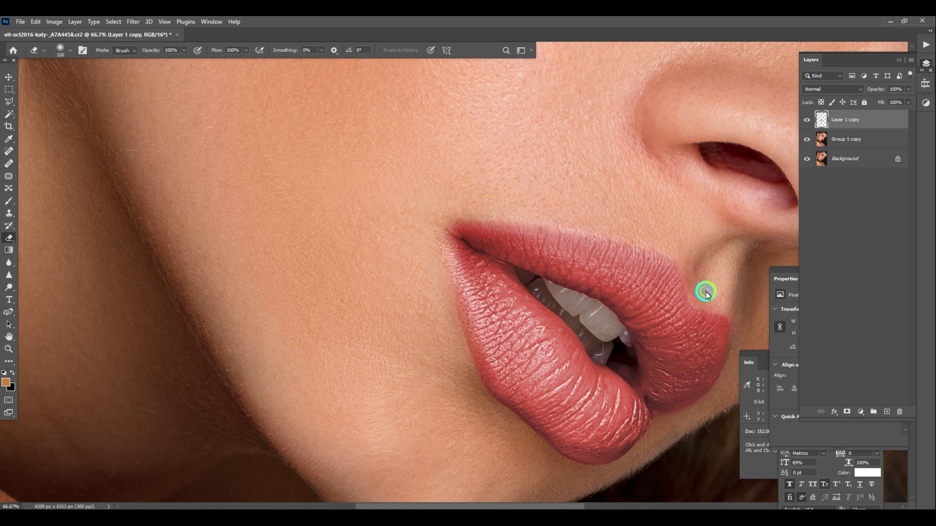
left_click_drag(737, 318, 559, 223)
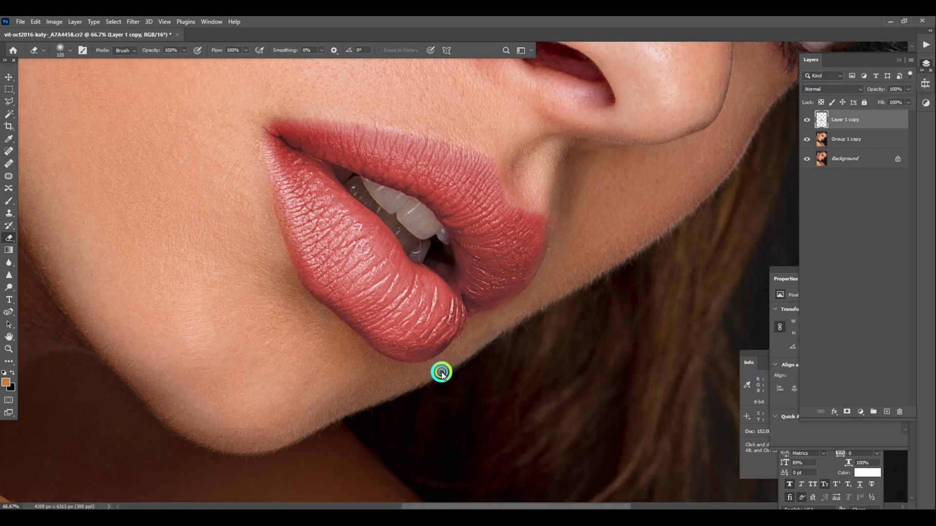
Boost the lip layer's colour with Hue/Saturation, raising the Master saturation slightly and including the Reds range.
key("ctrl+minus")
key("ctrl+minus")
key("ctrl+minus")
key("ctrl+minus")
key("ctrl+minus")
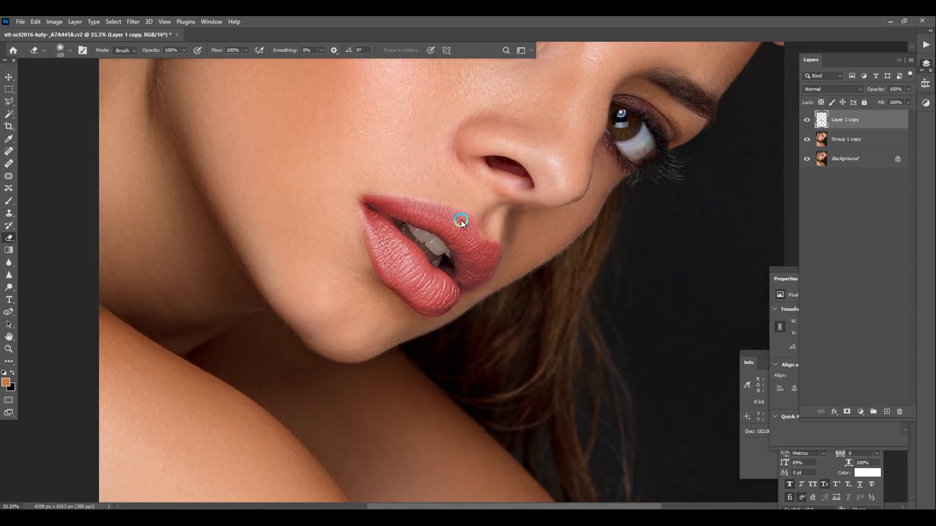
key("ctrl+u")
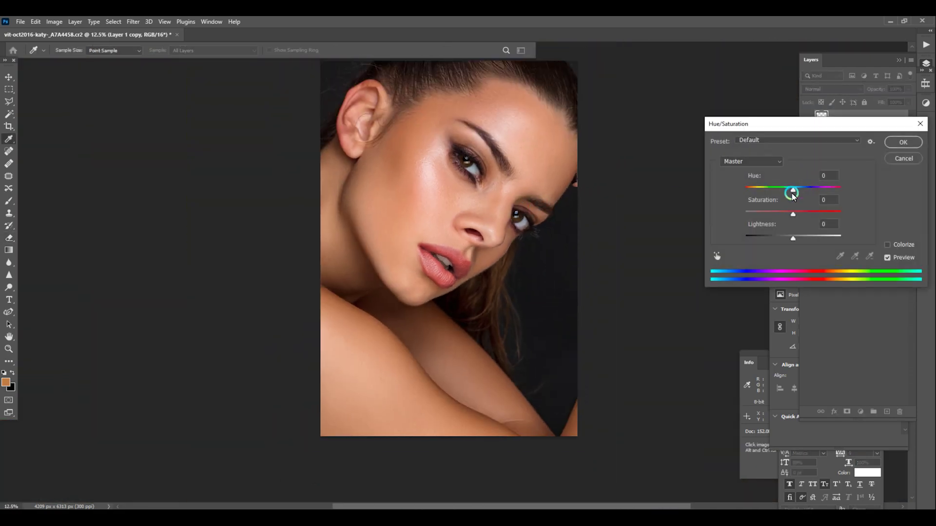
mouse_move(793, 213)
left_mouse_down()
mouse_move(780, 216)
mouse_move(799, 213)
left_mouse_up()
left_click(752, 161)
left_click(752, 173)
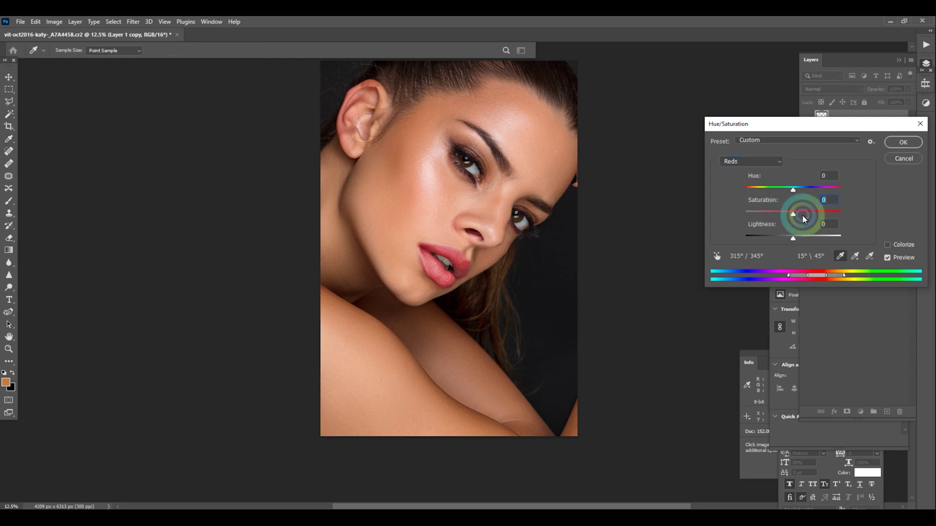
left_click(903, 142)
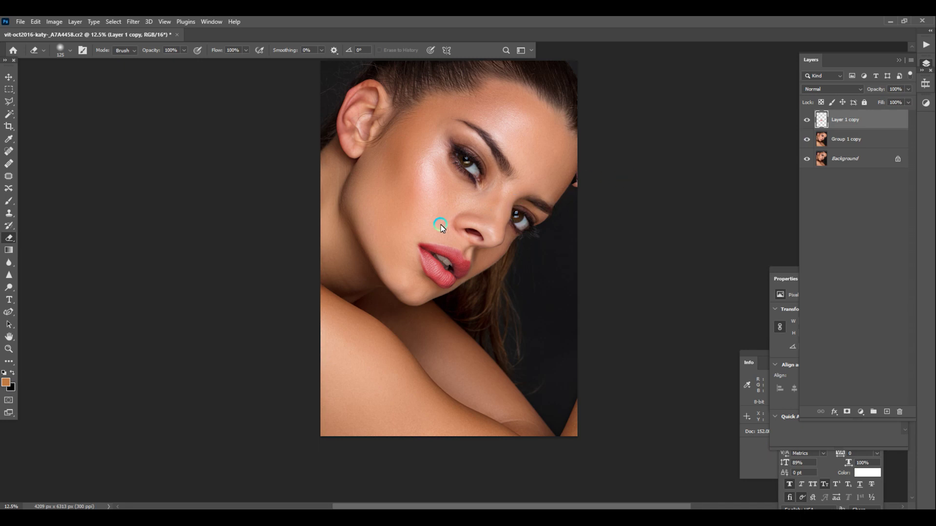
Shift the lip layer's hue to -8 with Hue/Saturation and fade that change to 38% opacity.
key("ctrl+plus")
key("ctrl+plus")
key("ctrl+plus")
key("ctrl+plus")
scroll(607, 180, "down", 1)
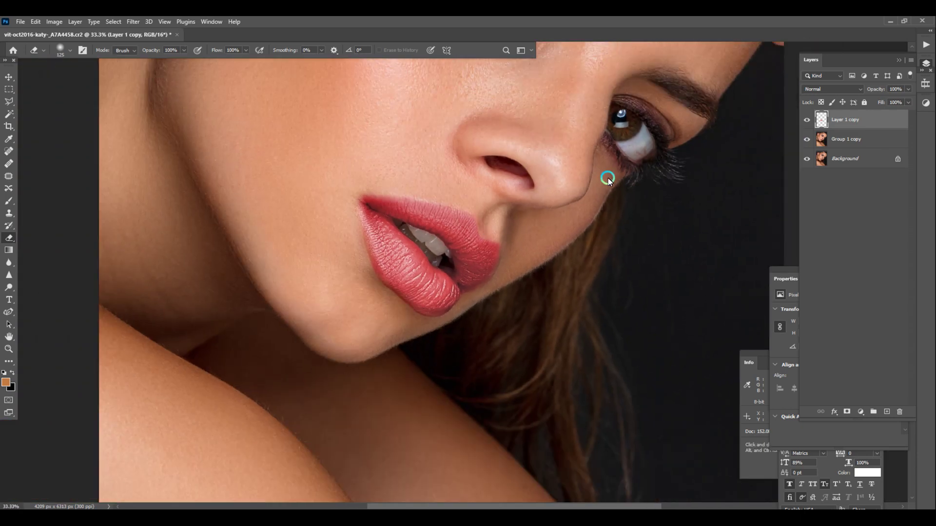
key("ctrl+u")
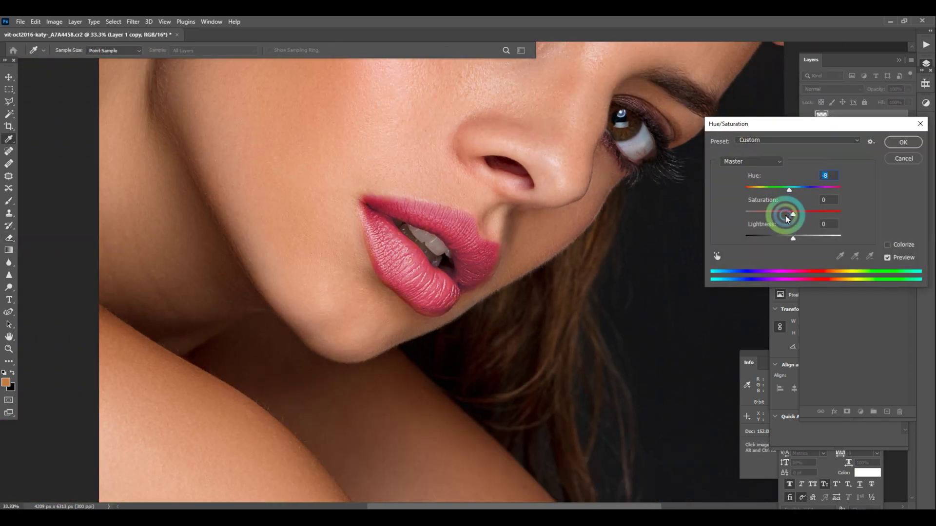
left_click(903, 142)
key("ctrl+shift+f")
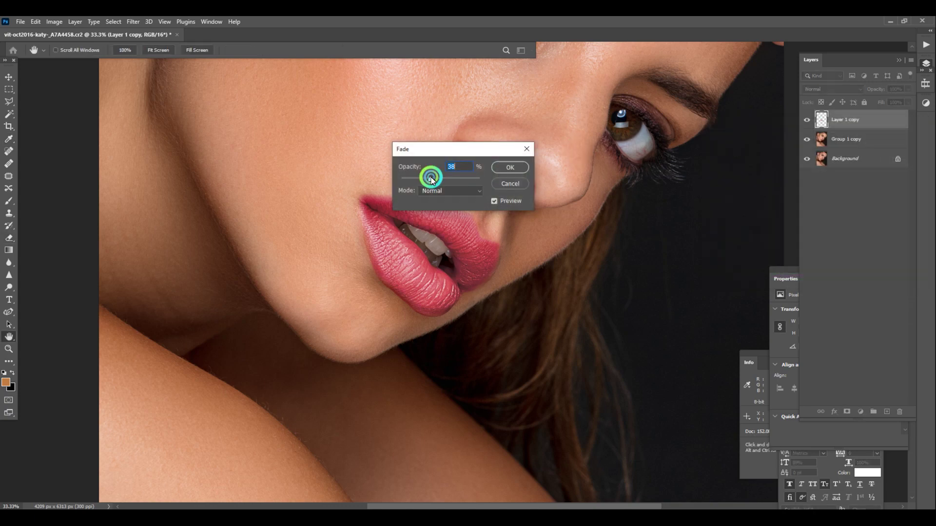
left_click(510, 167)
Merge Layer 1 copy with Group 1 copy and toggle the merged layer's visibility to compare the whole portrait with the original.
key("e")
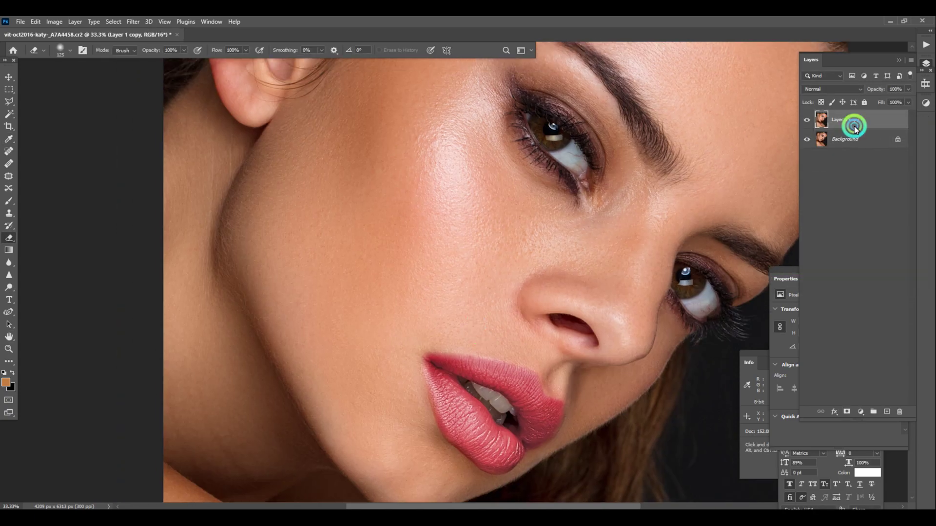
left_click(807, 118)
left_click(807, 119)
key("ctrl+minus")
key("ctrl+minus")
key("ctrl+minus")
key("ctrl+minus")
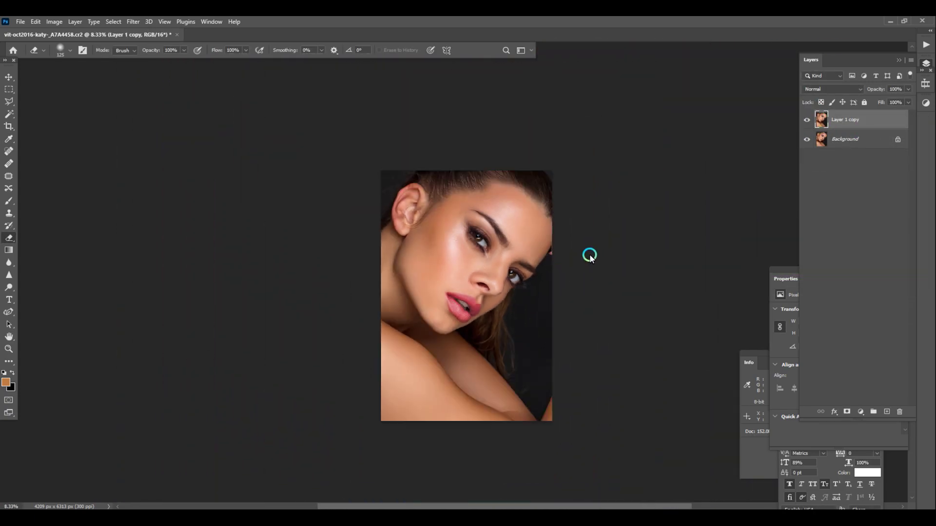
Activate the Curvature Pen tool in Path mode for outlining the makeup on the eye nearest the ear.
scroll(589, 253, "up", 7)
scroll(520, 205, "down", 2)
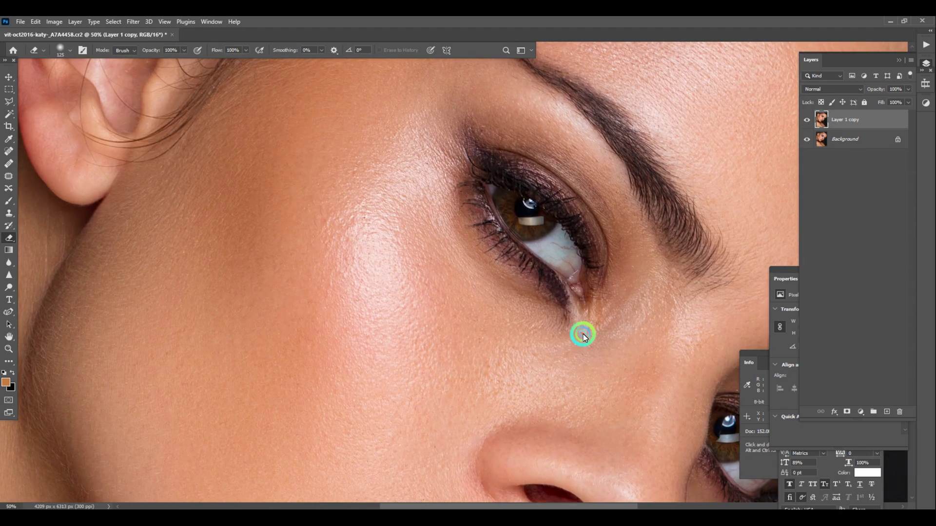
left_click_drag(537, 239, 520, 249)
key("l")
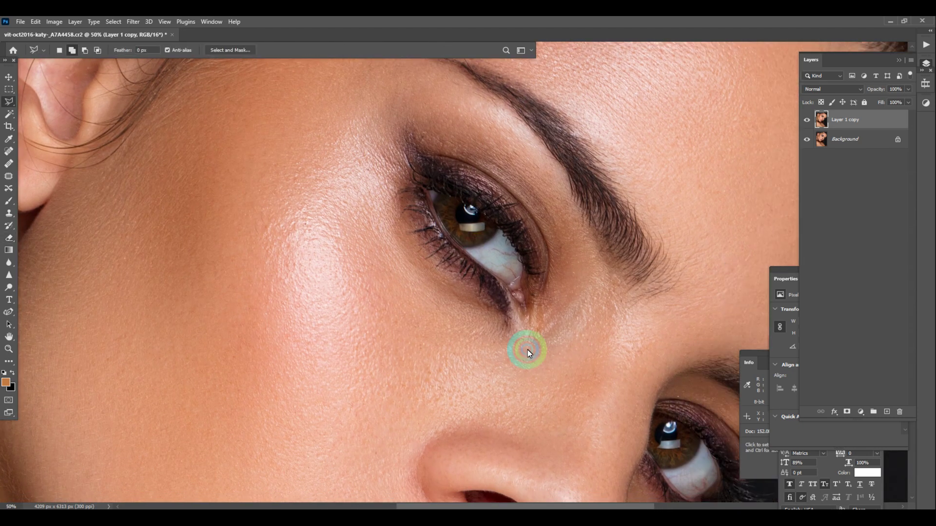
key("p")
left_click(534, 298)
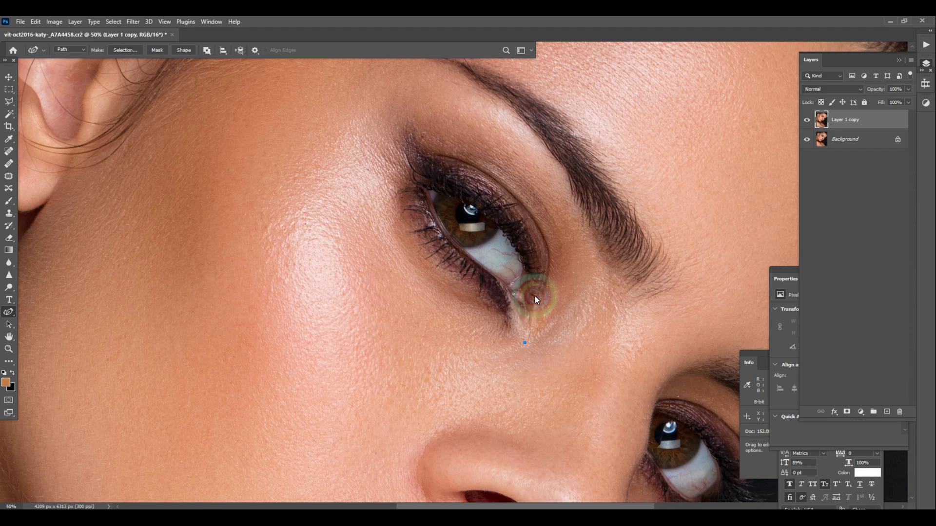
left_click(538, 309)
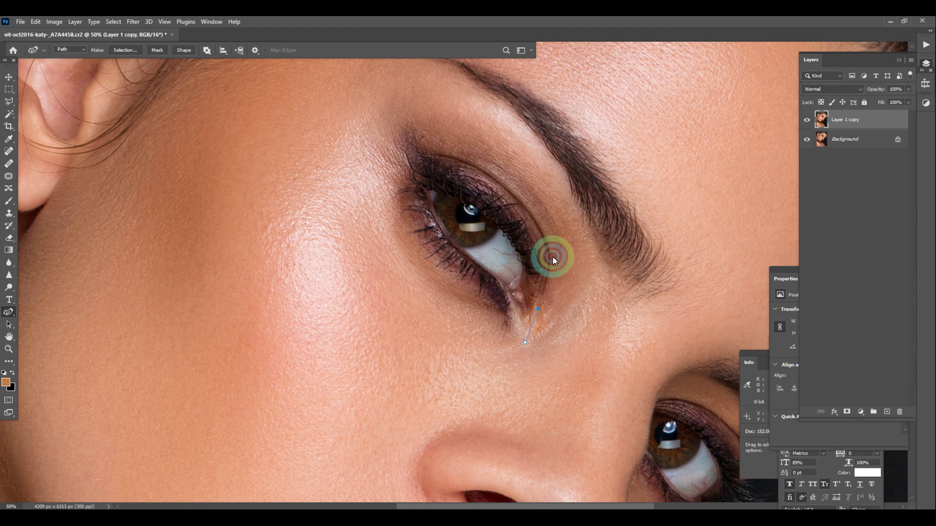
left_click(549, 251)
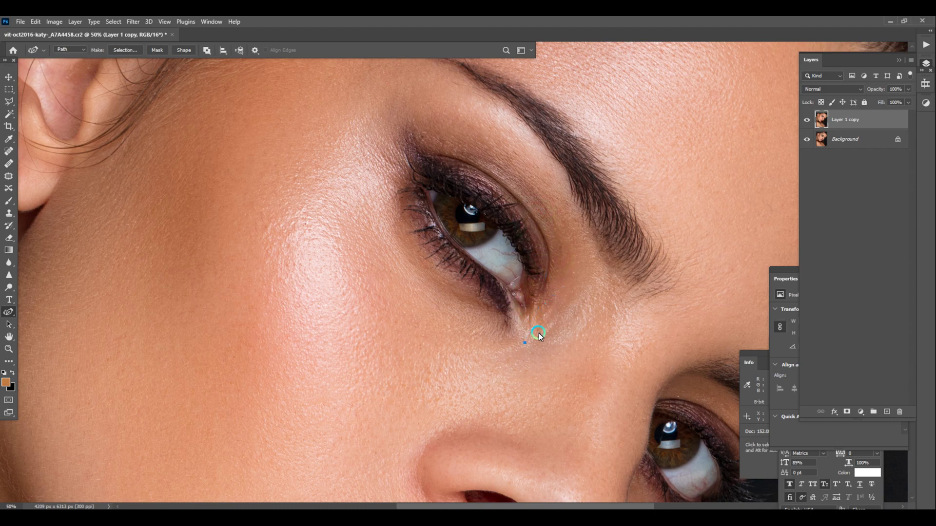
Outline the upper lid from the inner corner along the lash line to the temple and around above the brow, and make it a selection.
left_click(534, 308)
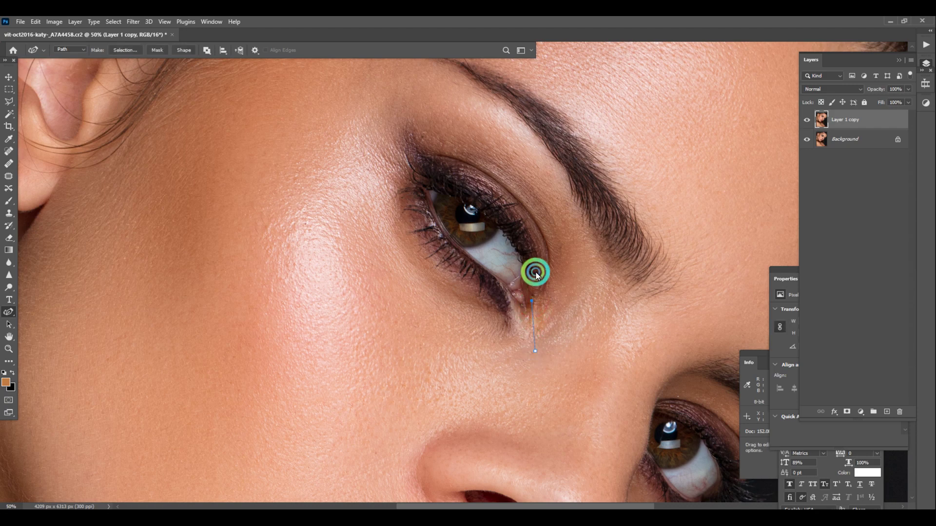
left_click(524, 234)
left_click(486, 197)
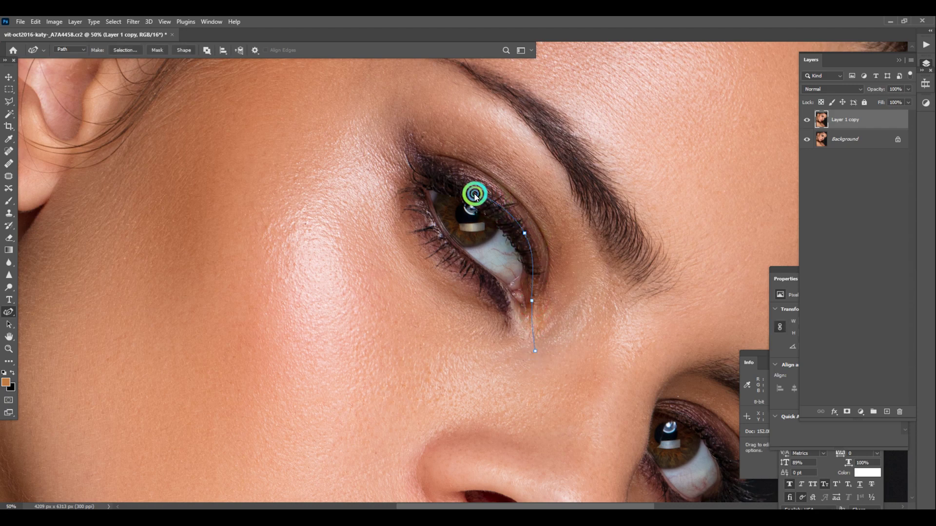
left_click(434, 172)
left_click(398, 134)
scroll(388, 109, "up", 3)
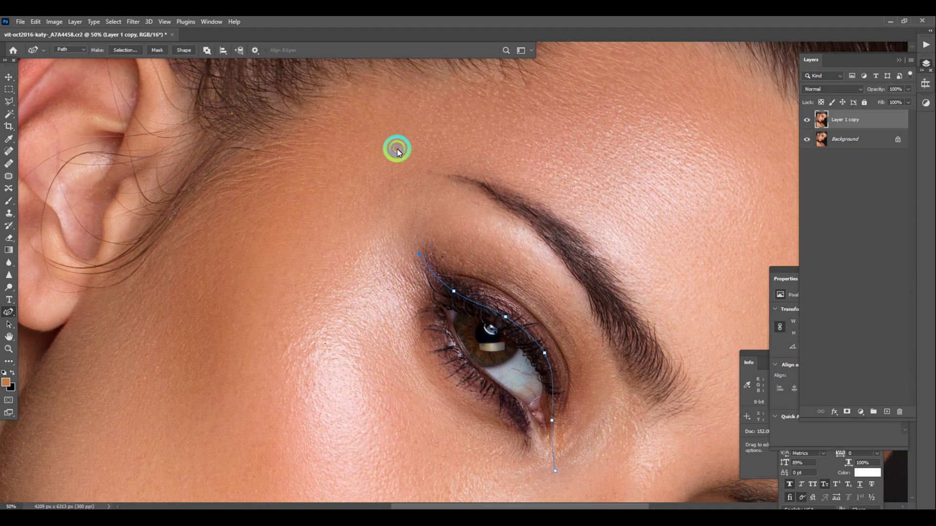
scroll(481, 210, "down", 1)
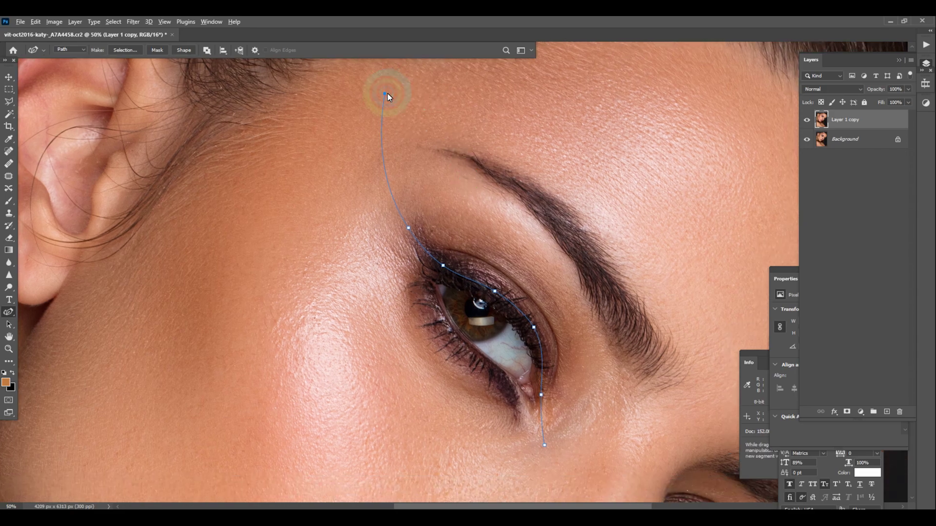
key("ctrl+Return")
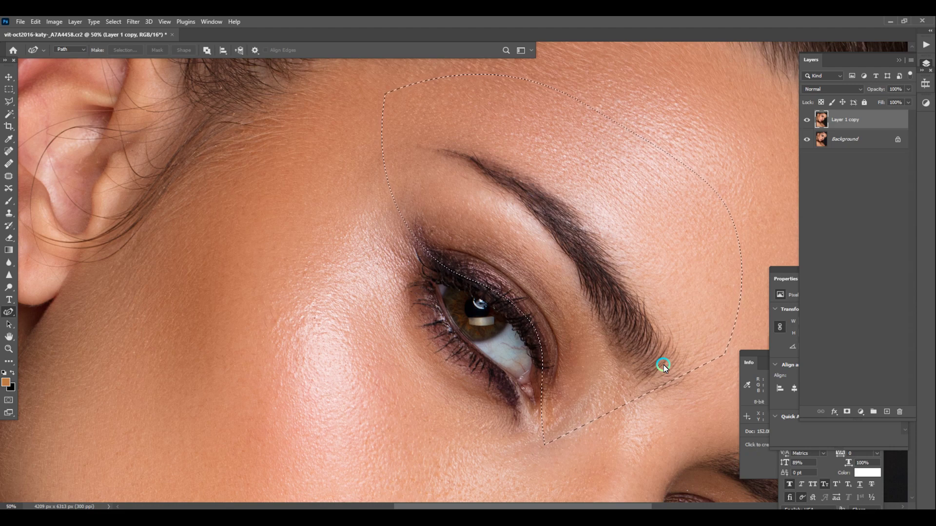
scroll(600, 381, "down", 3)
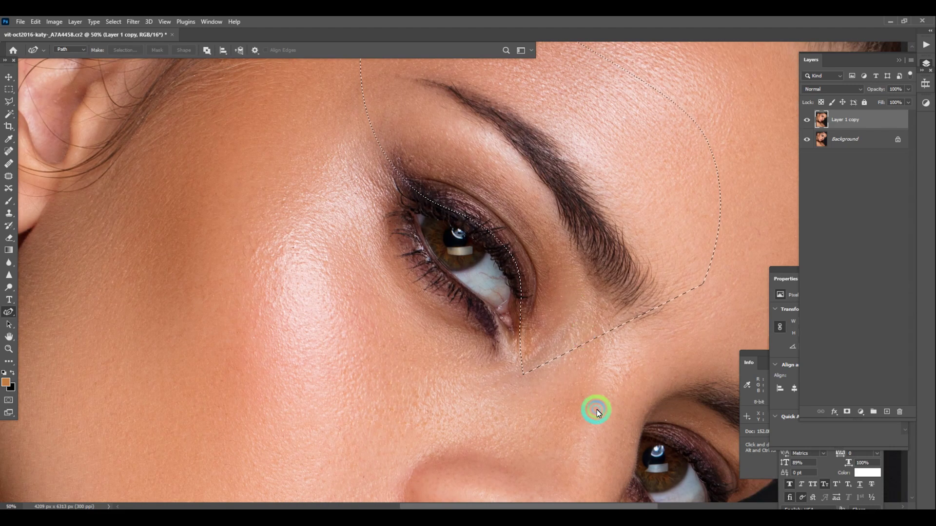
Feather the upper eye selection and copy that area of Layer 1 copy onto a new layer.
key("shift+F6")
key("Return")
key("ctrl+j")
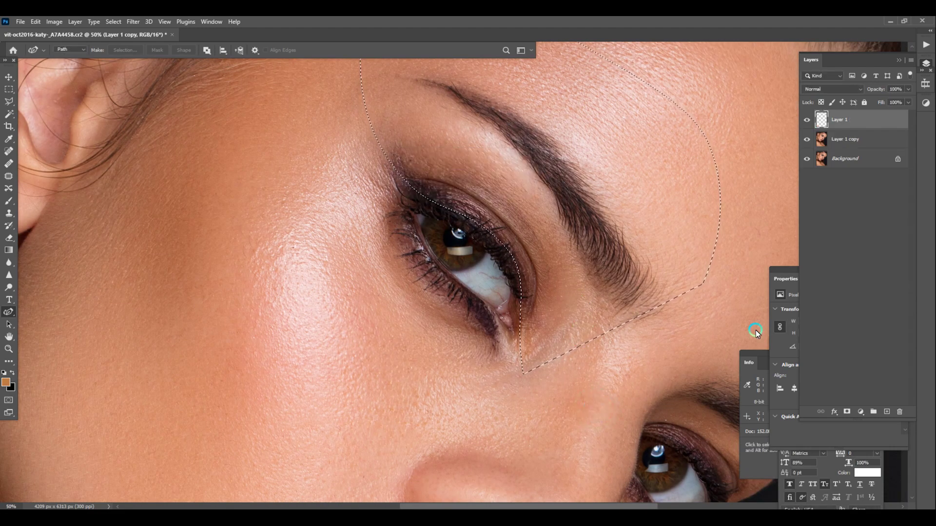
Shift the new upper-lid layer's hue to a strong pink with Hue/Saturation.
key("ctrl+u")
mouse_move(807, 215)
left_mouse_down()
mouse_move(789, 188)
mouse_move(777, 187)
left_mouse_up()
left_click(903, 142)
key("e")
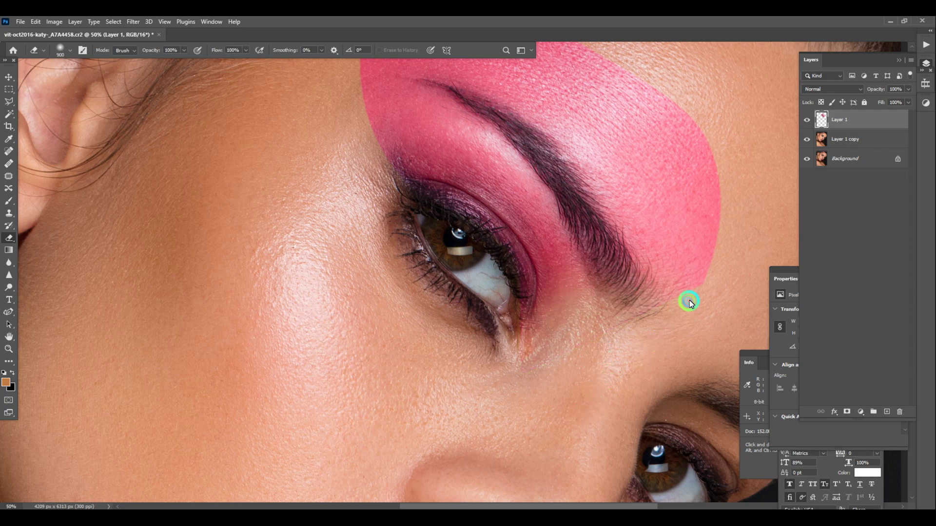
mouse_move(688, 302)
left_mouse_down()
mouse_move(676, 191)
mouse_move(597, 88)
mouse_move(634, 130)
mouse_move(609, 118)
mouse_move(632, 228)
left_mouse_up()
mouse_move(566, 187)
left_mouse_down()
mouse_move(510, 119)
mouse_move(451, 84)
left_mouse_up()
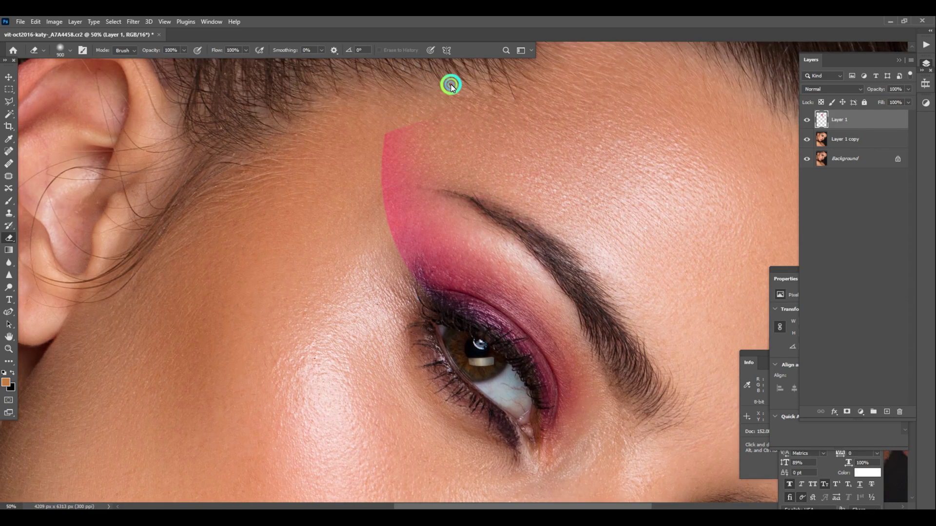
scroll(696, 282, "down", 5)
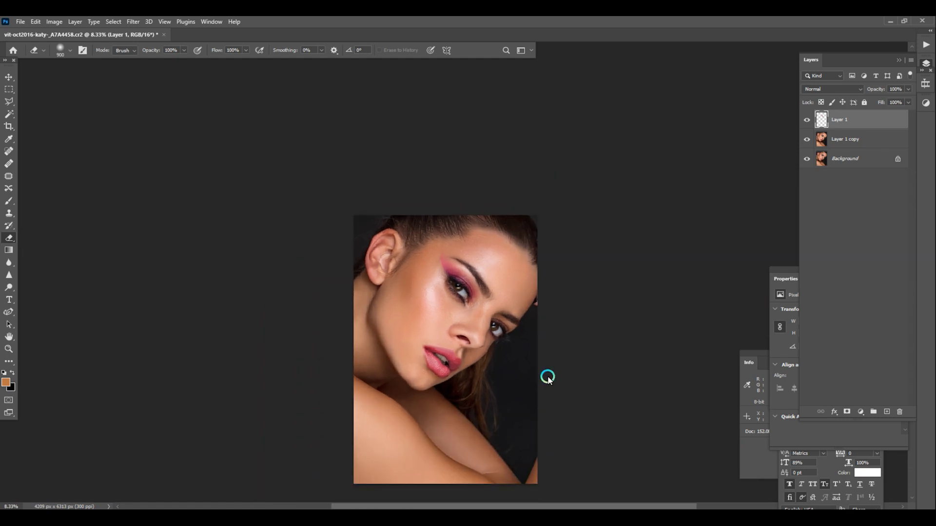
scroll(488, 370, "up", 5)
left_click_drag(547, 342, 535, 230)
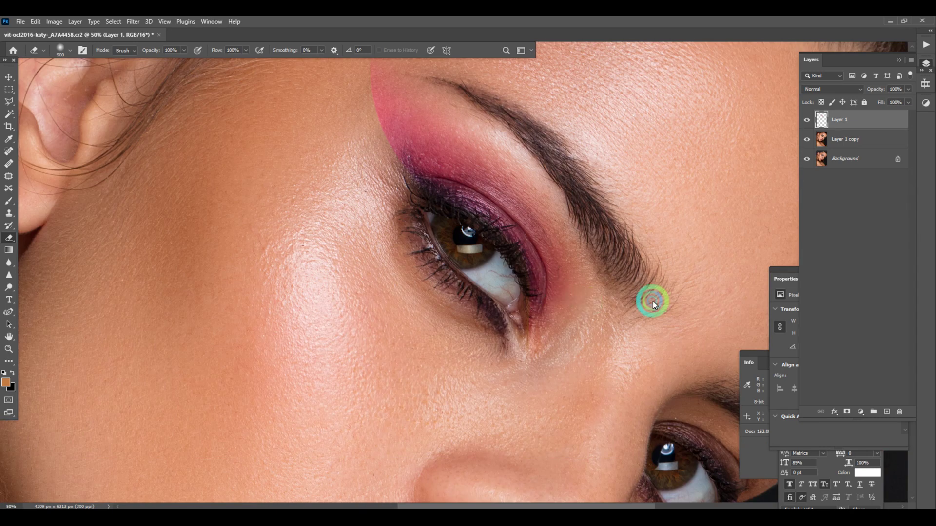
key("ctrl+z")
key("ctrl+z")
key("ctrl+z")
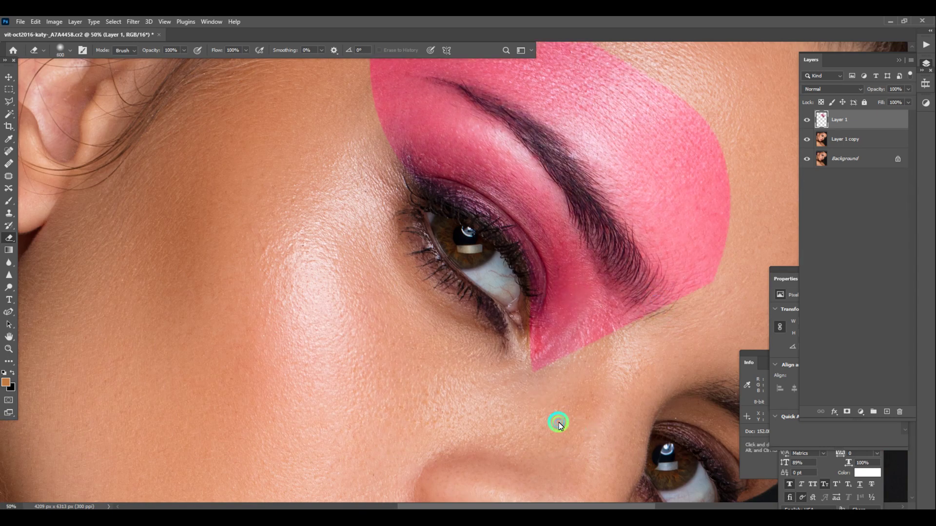
Erase the pink over the forehead, brow and nose bridge with a soft 1000 px Eraser, keeping colour on the upper lid.
key("bracketright")
mouse_move(698, 337)
left_mouse_down()
mouse_move(706, 217)
mouse_move(682, 151)
mouse_move(685, 243)
left_mouse_up()
mouse_move(622, 124)
left_mouse_down()
mouse_move(652, 229)
mouse_move(491, 85)
left_mouse_up()
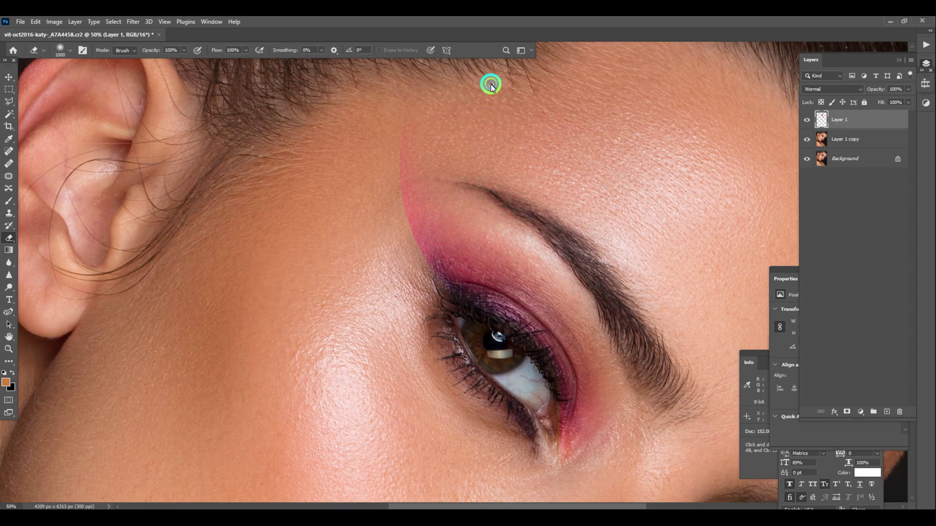
Examine how the pink upper-lid shadow looks in the whole portrait.
key("ctrl+minus")
key("ctrl+minus")
key("ctrl+minus")
key("ctrl+minus")
key("ctrl+plus")
key("ctrl+plus")
key("ctrl+plus")
key("ctrl+plus")
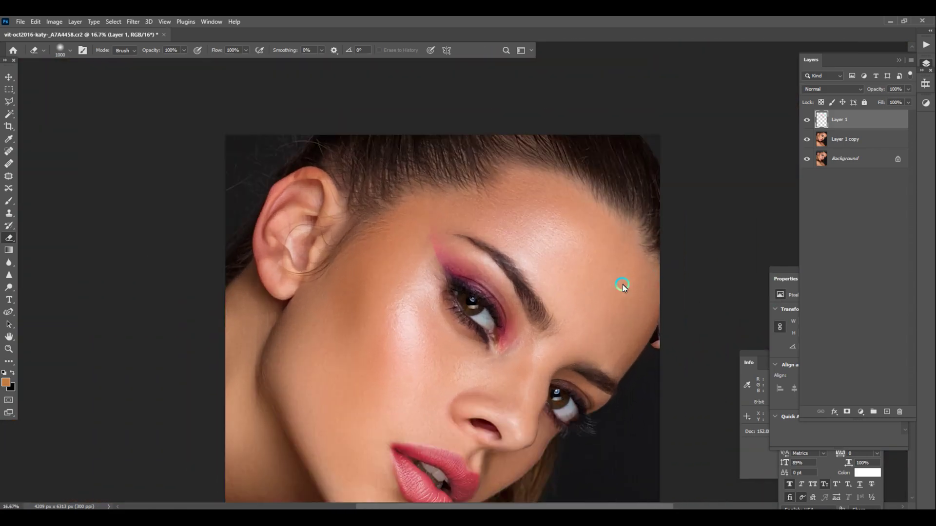
On Layer 1 copy, trace a Curvature Pen path from below the inner corner along the lower lash line and up the shadow's outer edge.
left_click(832, 145)
key("ctrl+plus")
left_click_drag(575, 429, 574, 261)
key("l")
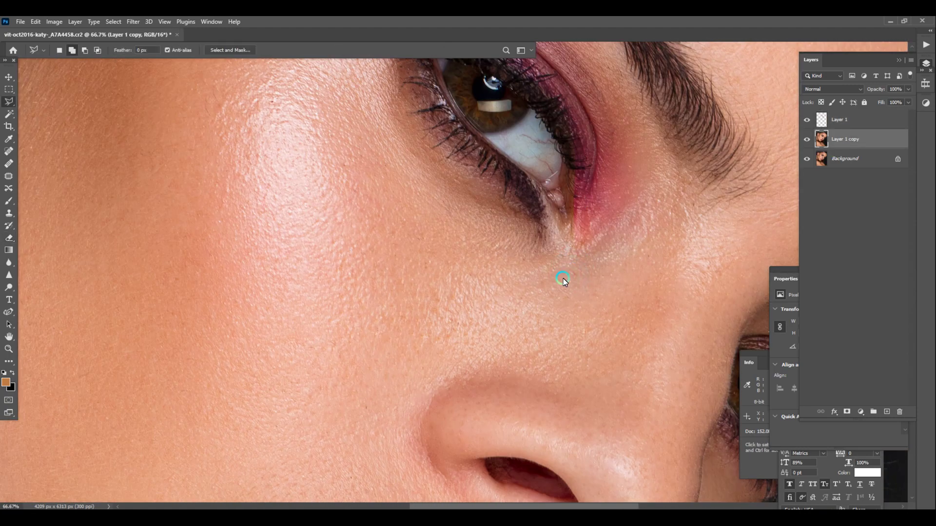
key("p")
left_click(561, 292)
left_click(563, 241)
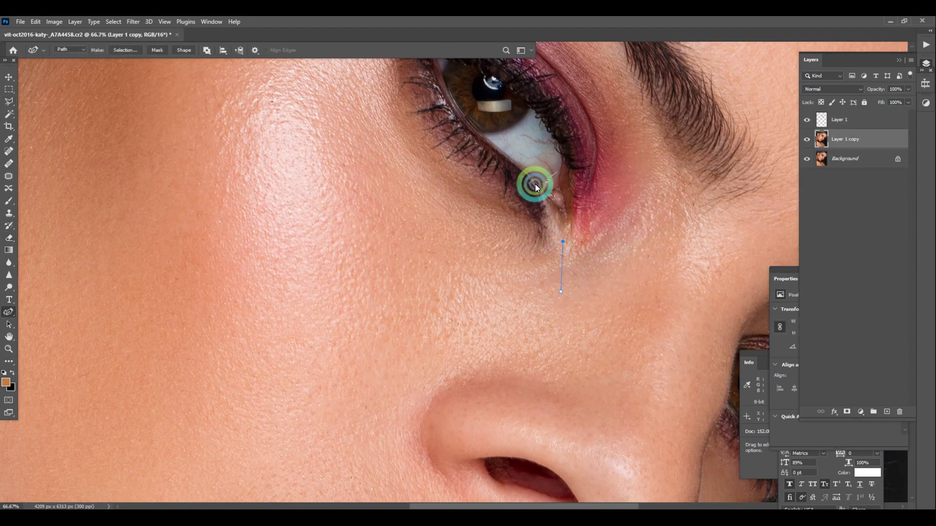
left_click(534, 183)
left_click(489, 150)
left_click_drag(467, 126, 522, 328)
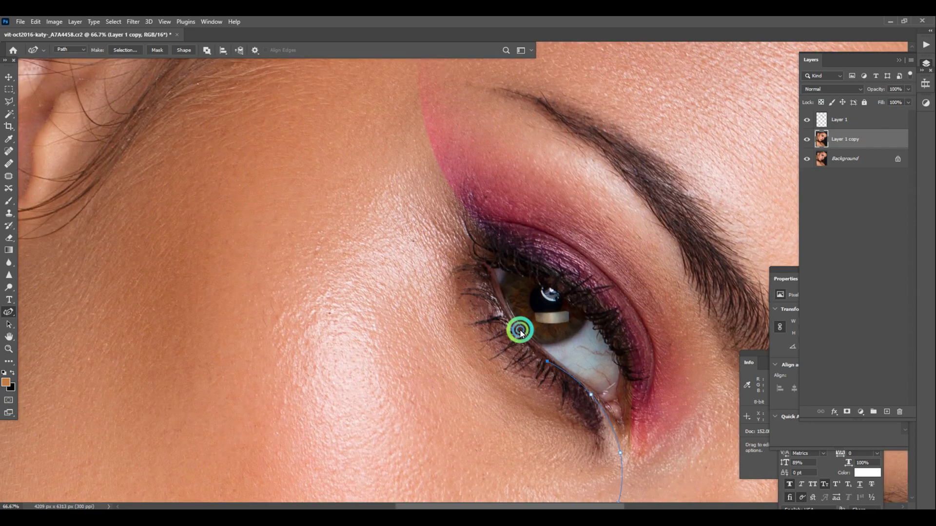
left_click(510, 324)
left_click(477, 248)
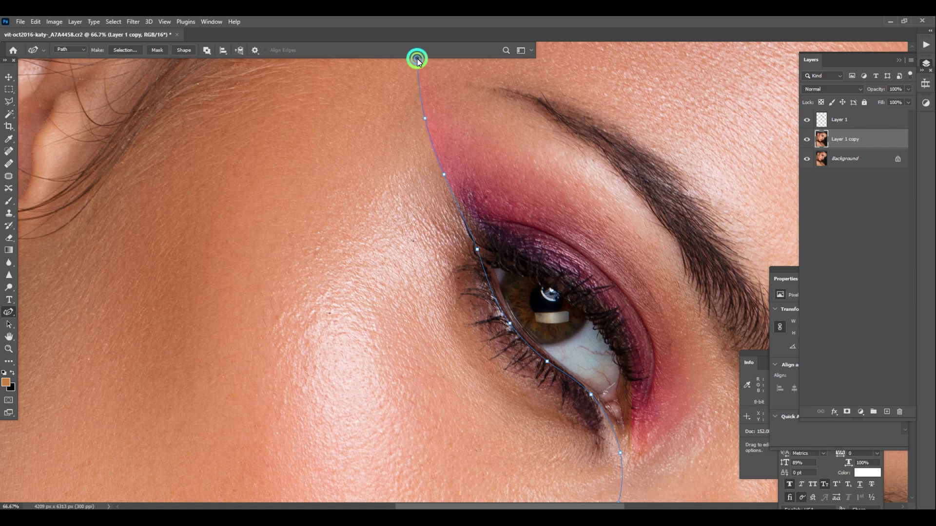
scroll(397, 160, "down", 2)
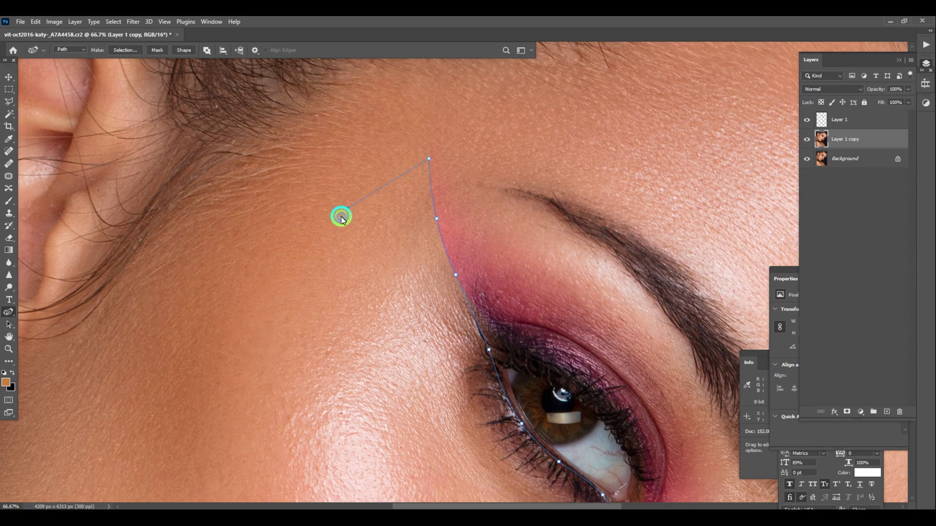
Continue the path around the temple and upper cheek back to the inner corner, and convert it to a selection.
left_click_drag(303, 388, 289, 113)
left_click(254, 145)
left_click(287, 278)
left_click(421, 367)
left_click(570, 395)
left_click(643, 360)
left_click(608, 326)
key("ctrl+Return")
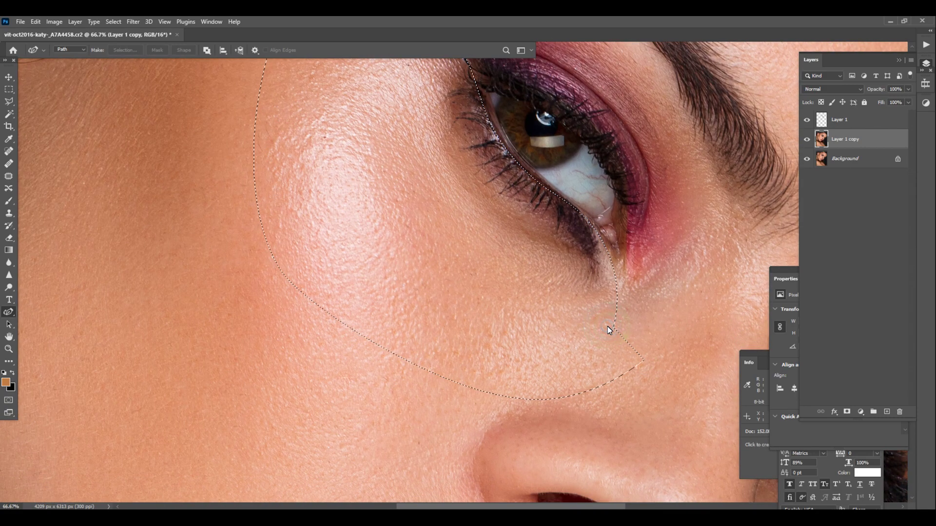
Feather the under-eye selection and copy that area of Layer 1 copy onto a new layer.
key("shift+F6")
key("Return")
key("ctrl+j")
Shift the under-eye layer's hue to -117 with Hue/Saturation.
key("ctrl+u")
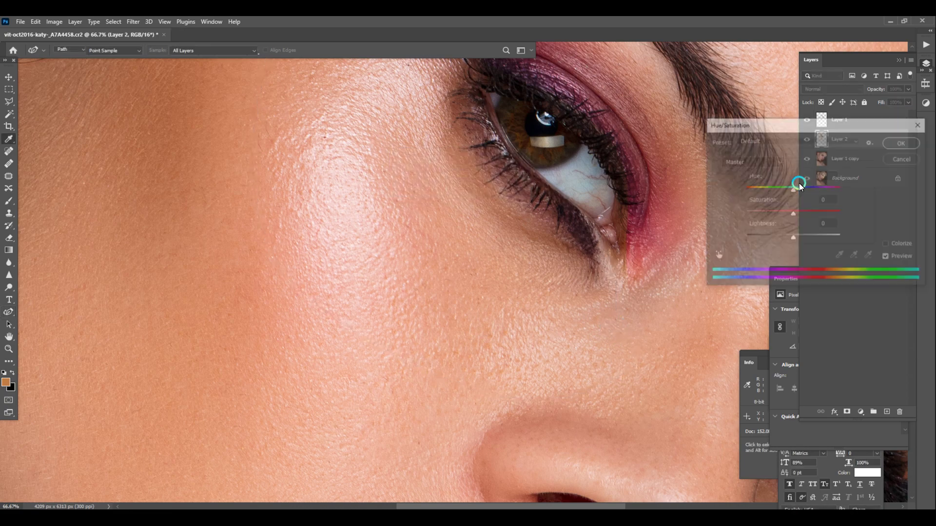
left_click_drag(800, 187, 781, 190)
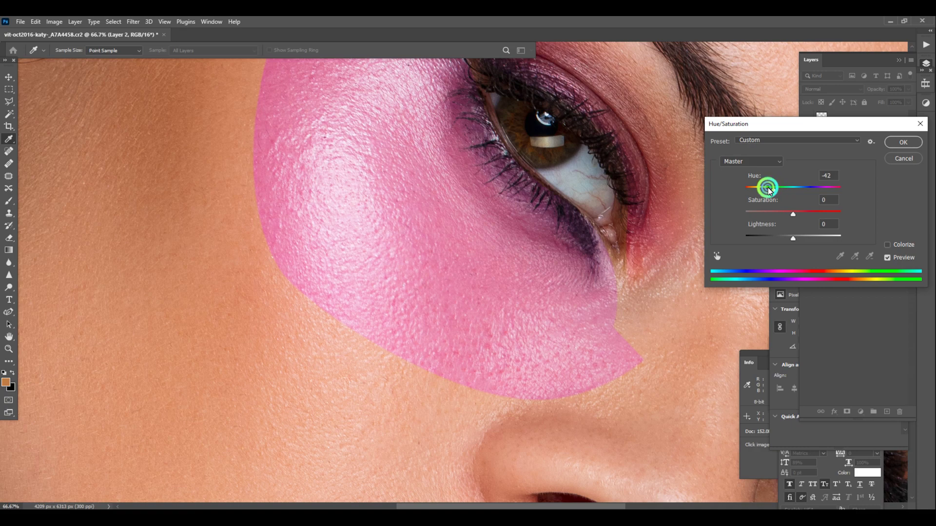
left_click_drag(769, 190, 768, 191)
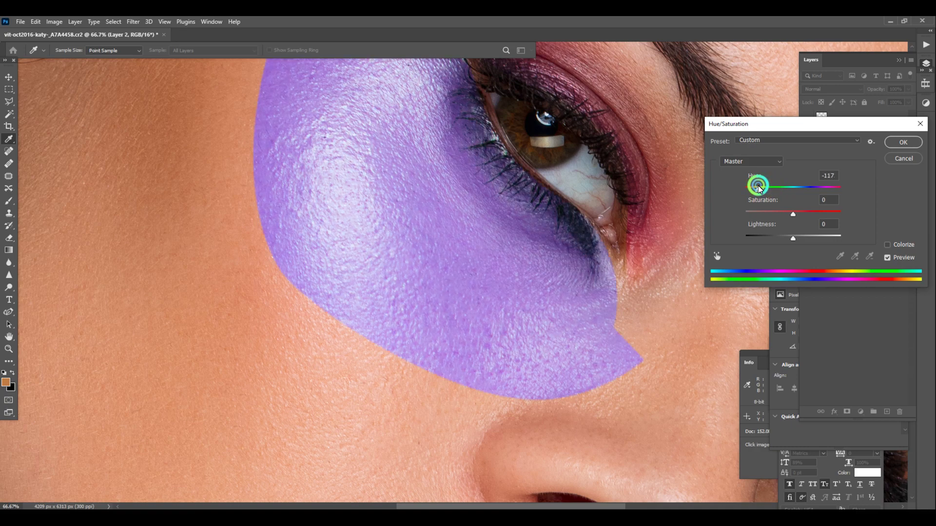
left_click(903, 142)
In Layer 2's Blending Options, split the Underlying Layer highlight range of Blend If to 10 / 255.
right_click(863, 143)
left_click(855, 235)
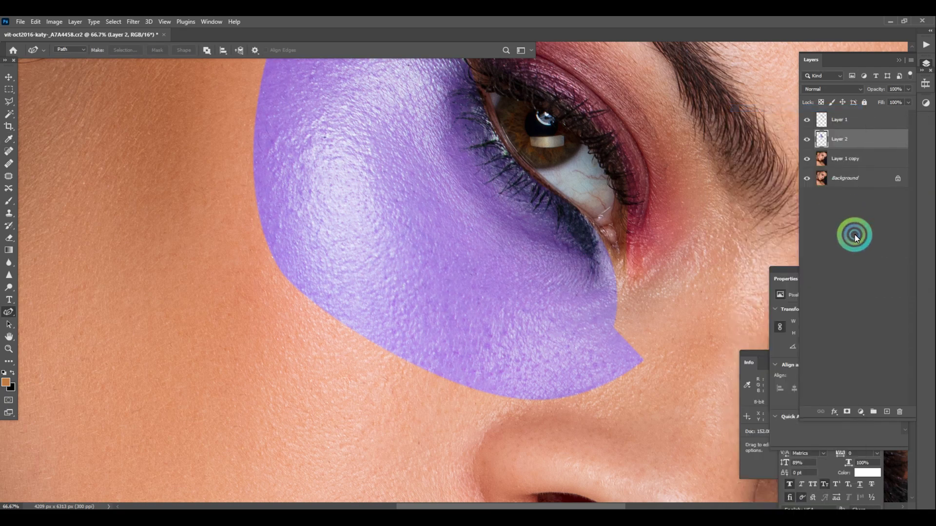
left_click(796, 263)
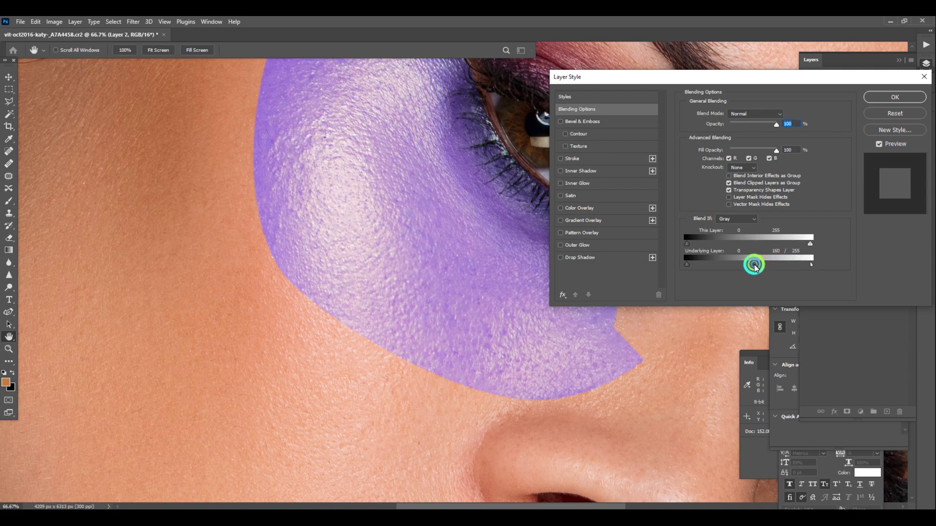
left_click_drag(755, 267, 711, 266)
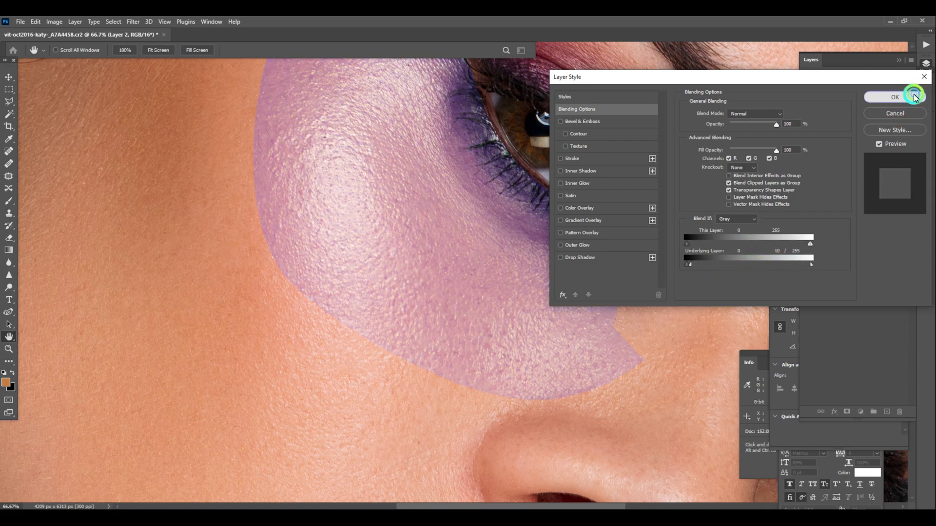
left_click(909, 96)
Erase the purple from the cheek and outer cheekbone with a soft 1200 px Eraser, keeping it along the lower lashes.
key("e")
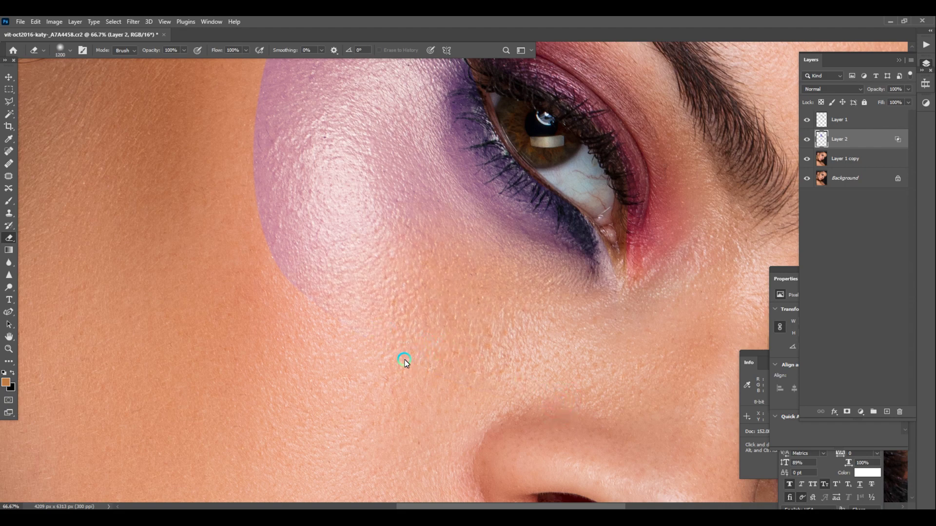
scroll(278, 268, "up", 3)
scroll(246, 207, "up", 2)
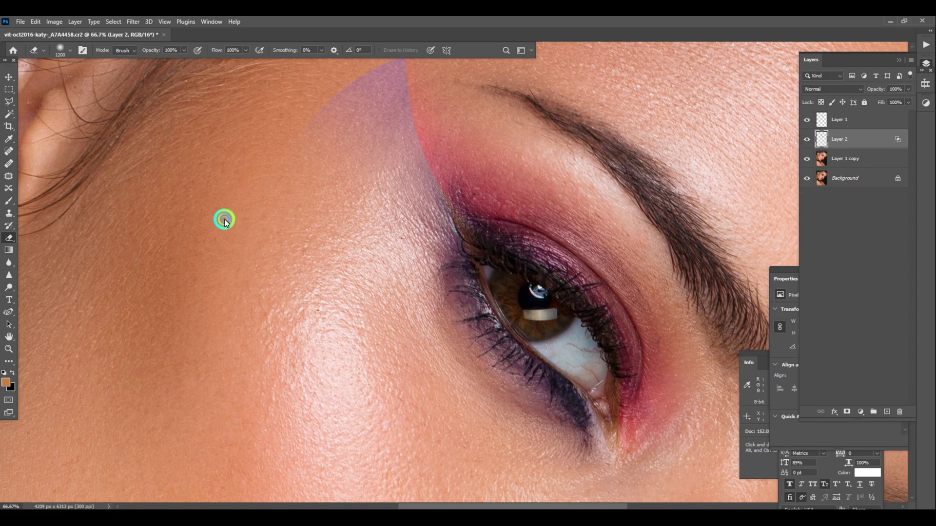
Examine the combined upper and lower eyeshadow at whole-portrait scale.
key("ctrl+minus")
key("ctrl+minus")
key("ctrl+minus")
key("ctrl+minus")
key("ctrl+minus")
key("ctrl+minus")
key("ctrl+plus")
key("ctrl+plus")
key("ctrl+plus")
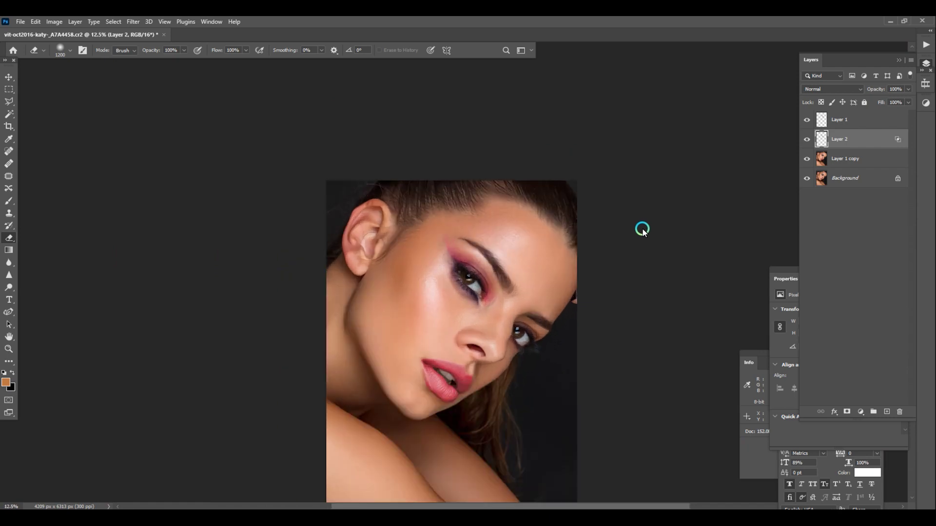
Shift Layer 2's lower-lash colour further toward blue with Hue/Saturation.
key("ctrl+u")
left_click_drag(791, 188, 777, 193)
left_click(903, 142)
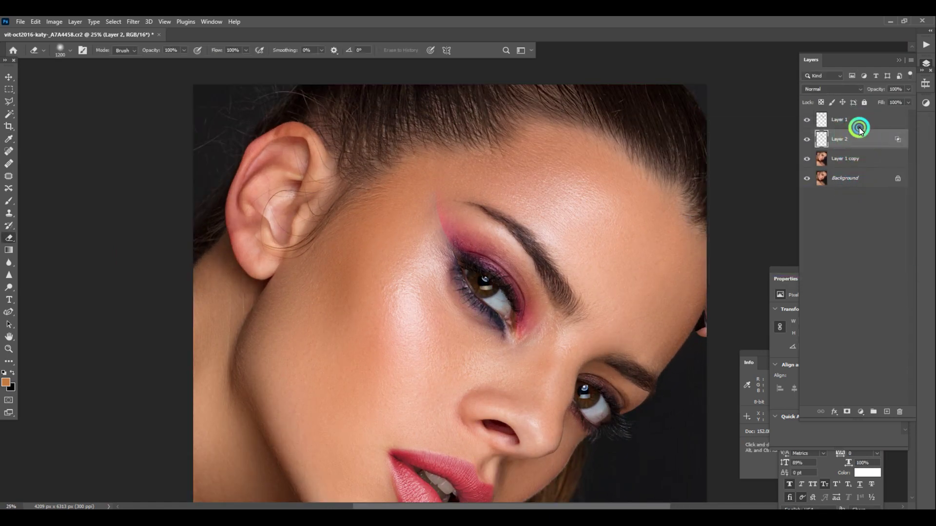
Shift Layer 1's upper-lid hue to +9 with Hue/Saturation.
left_click(850, 122)
key("ctrl+u")
mouse_move(794, 189)
left_mouse_down()
mouse_move(785, 190)
mouse_move(798, 188)
left_mouse_up()
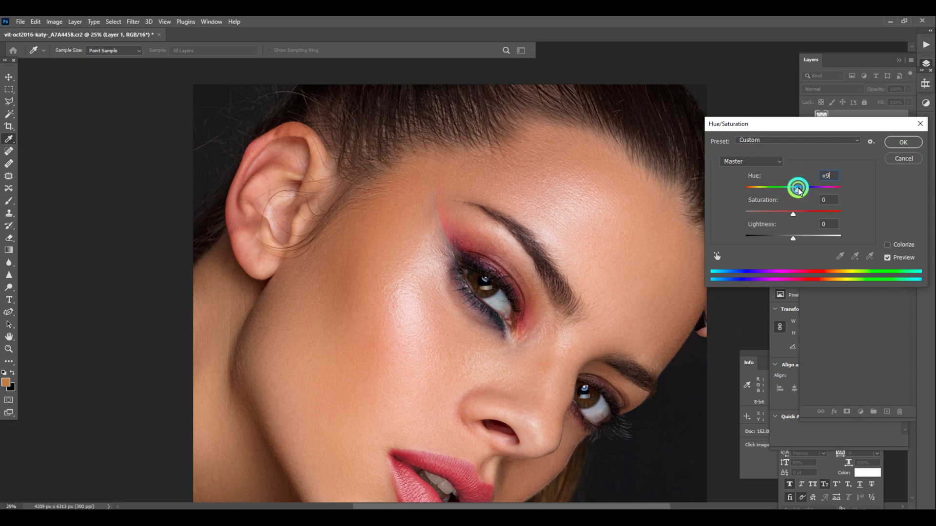
left_click(890, 145)
left_click(883, 150)
Examine the recoloured eye makeup in the whole portrait and the uncoloured eye farther from the ear up close.
key("e")
scroll(721, 309, "down", 4)
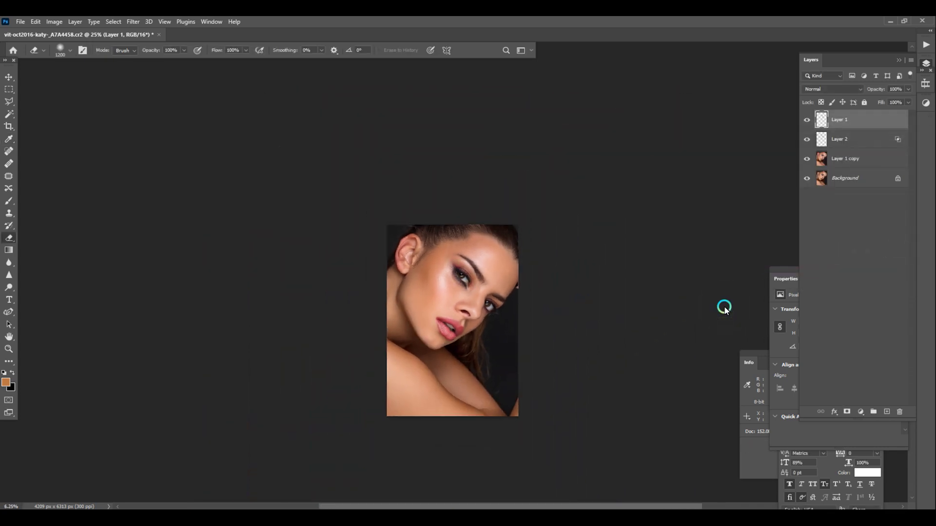
scroll(610, 323, "up", 5)
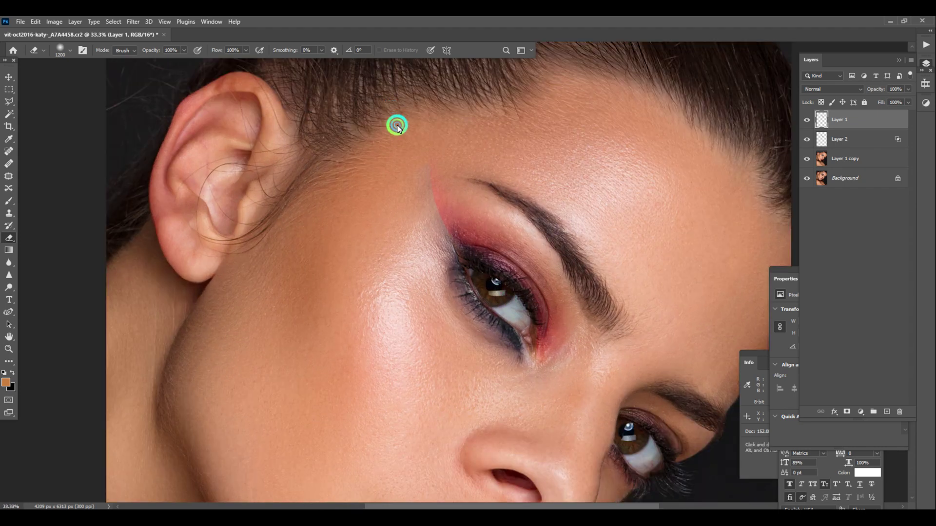
scroll(656, 210, "down", 4)
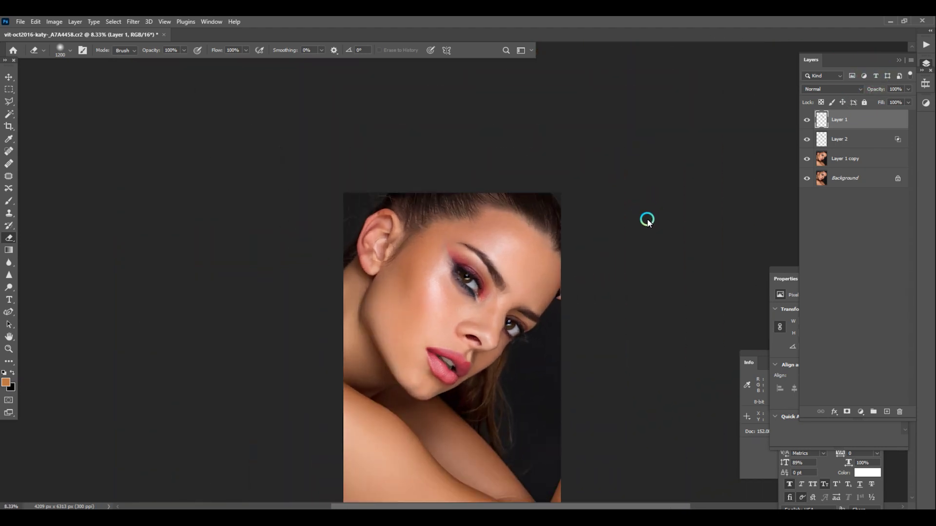
key("ctrl+plus")
key("ctrl+plus")
key("ctrl+plus")
left_click_drag(644, 431, 517, 216)
key("ctrl+plus")
key("ctrl+plus")
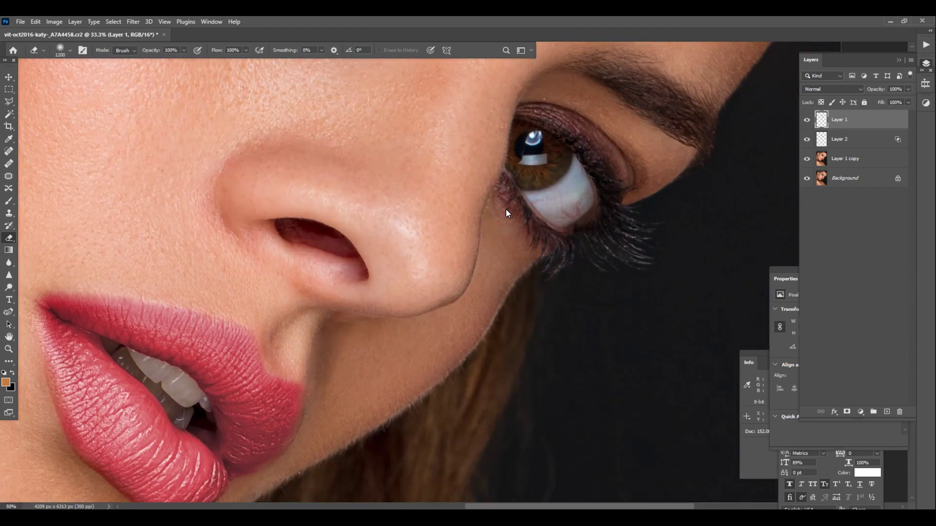
Outline the upper lid and brow area of the eye farther from the ear with the Polygonal Lasso and feather the selection.
scroll(505, 209, "up", 4)
key("l")
left_click(382, 270)
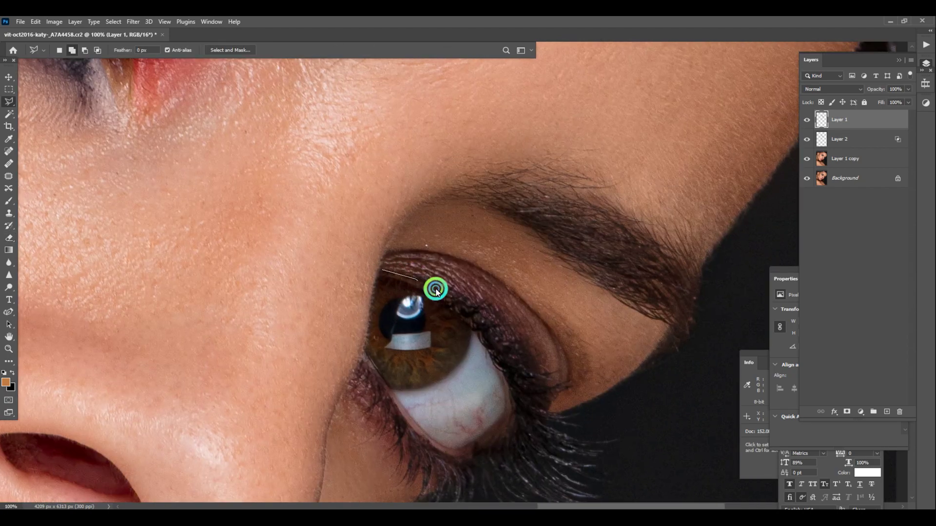
mouse_move(436, 291)
left_mouse_down()
mouse_move(501, 336)
mouse_move(533, 407)
left_mouse_up()
left_click(667, 356)
left_click(690, 195)
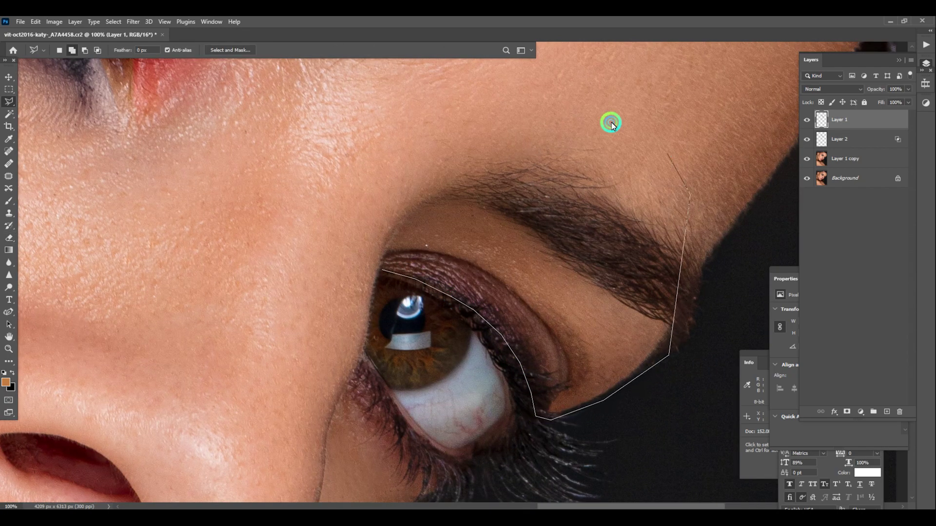
left_click(576, 121)
double_click(399, 135)
key("shift+F6")
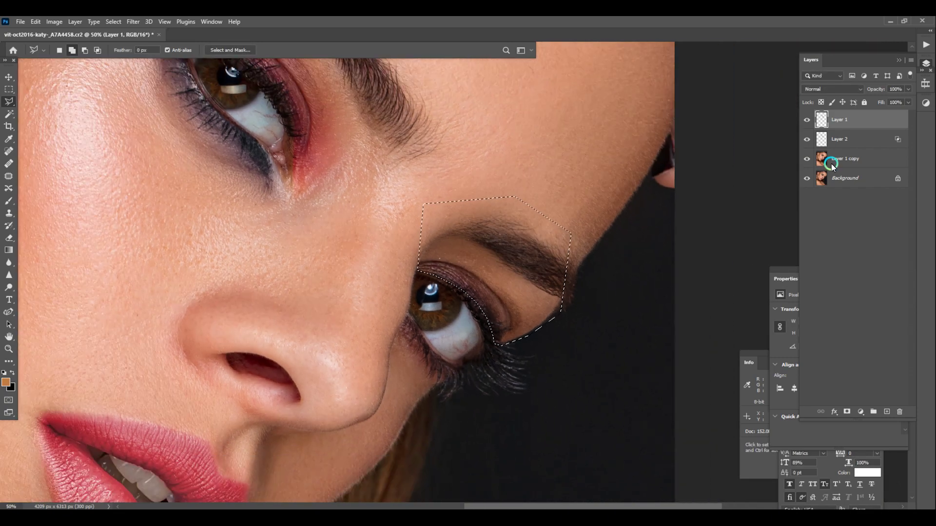
Copy the selected skin from Layer 1 copy to a new layer and set its Hue to -42 and Saturation to +41.
key("ctrl+u")
left_click_drag(828, 209, 812, 214)
mouse_move(780, 191)
left_mouse_down()
mouse_move(758, 184)
mouse_move(774, 191)
left_mouse_up()
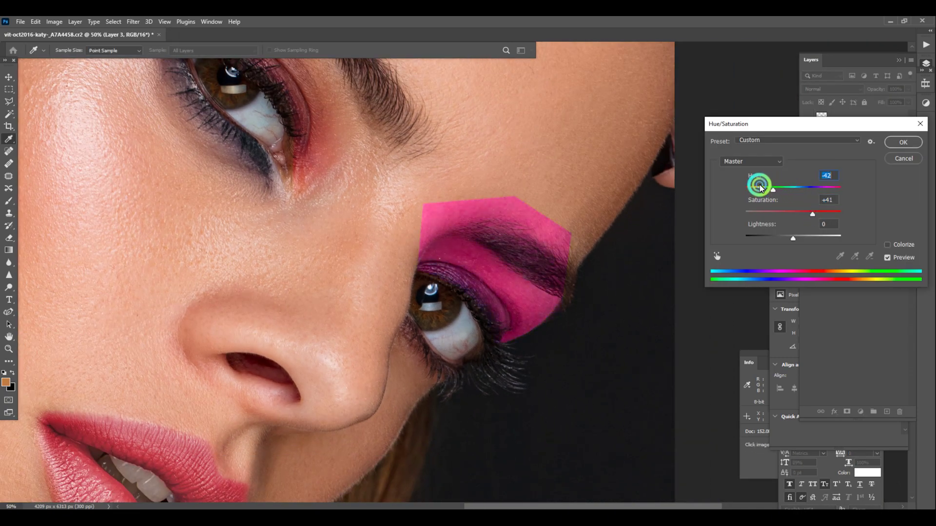
key("Return")
Erase Layer 3's magenta over the brow and surrounding skin with a large soft eraser, keeping the colour on the lid.
key("e")
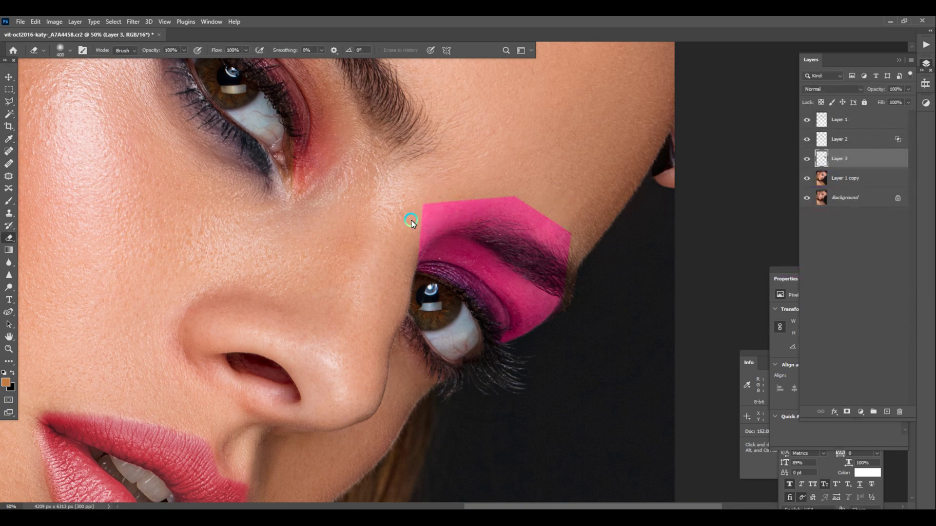
key("]")
mouse_move(410, 222)
left_mouse_down()
mouse_move(460, 198)
mouse_move(531, 204)
mouse_move(577, 291)
left_mouse_up()
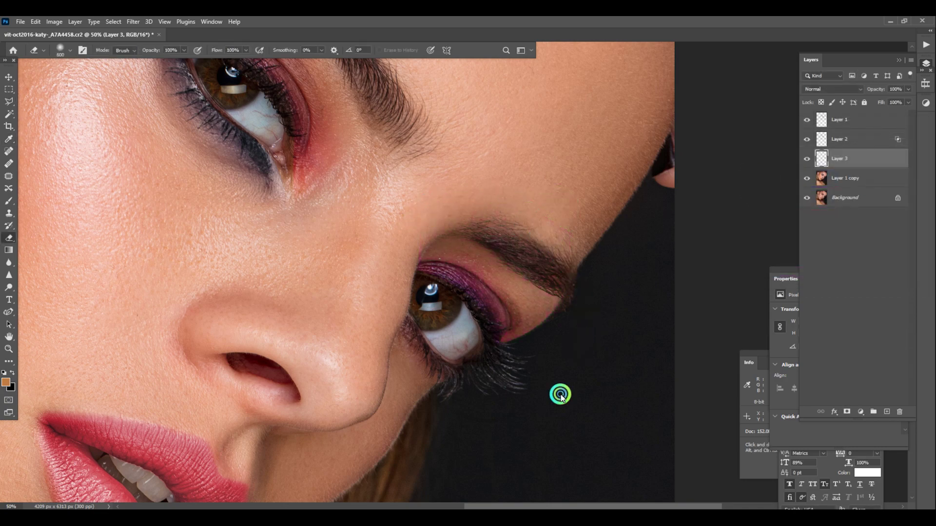
Shift Layer 3's upper-lid hue to +15 with Hue/Saturation.
key("ctrl+minus")
key("ctrl+u")
left_click_drag(793, 190, 802, 192)
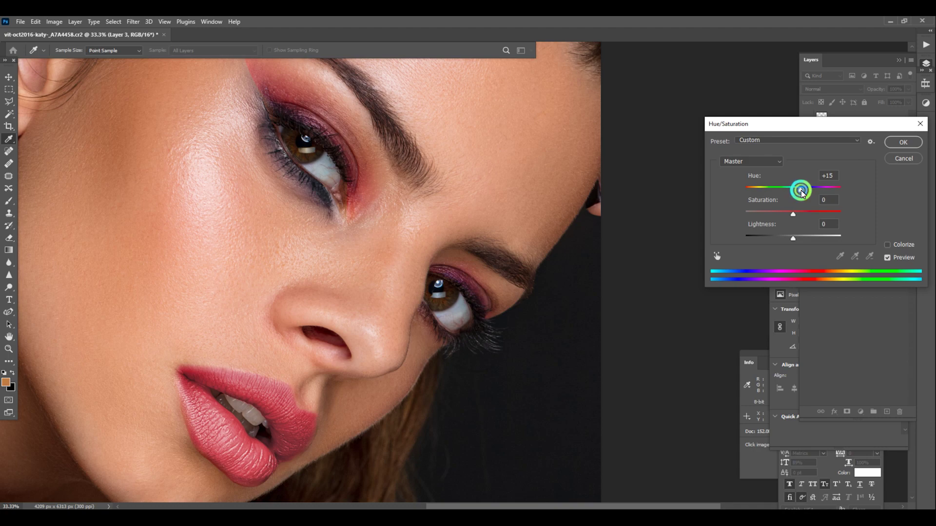
key("Return")
Outline the skin below the lower lashes of the eye farther from the ear on Layer 1 copy with the Polygonal Lasso.
key("e")
key("ctrl+plus")
key("ctrl+plus")
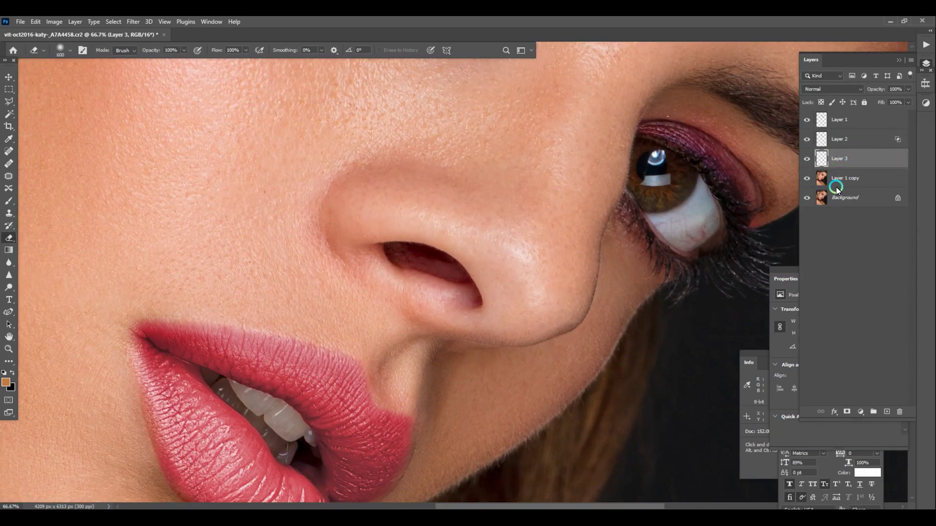
left_click(836, 186)
left_click_drag(610, 279, 487, 328)
key("ctrl+plus")
key("l")
left_click(521, 218)
left_click(540, 249)
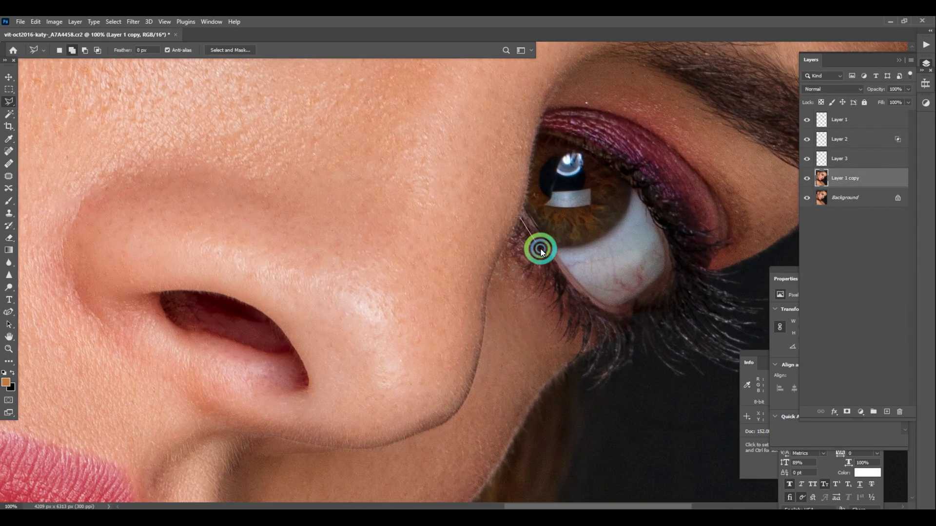
left_click(562, 290)
left_click(576, 309)
left_click(607, 329)
left_click(610, 341)
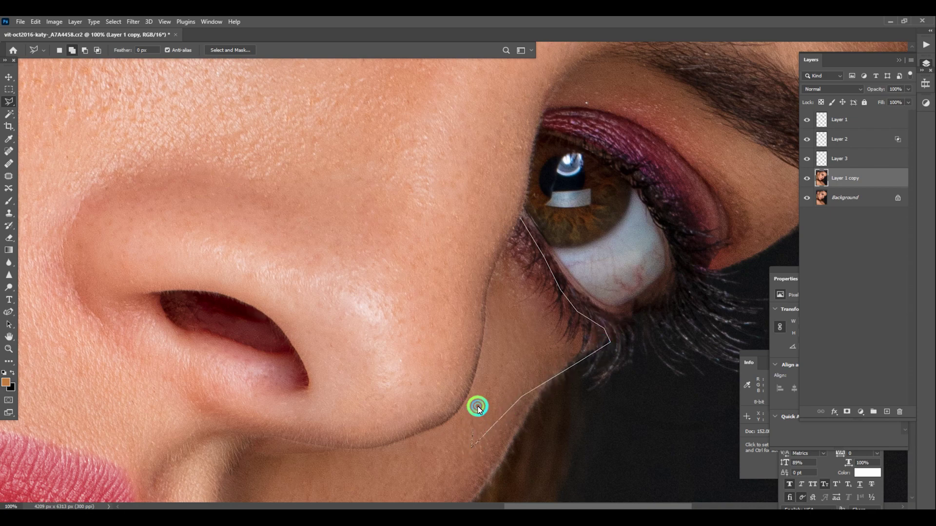
left_click(497, 282)
double_click(504, 244)
Feather the lower-lid selection by 2 pixels and copy it to a new layer.
key("shift+F6")
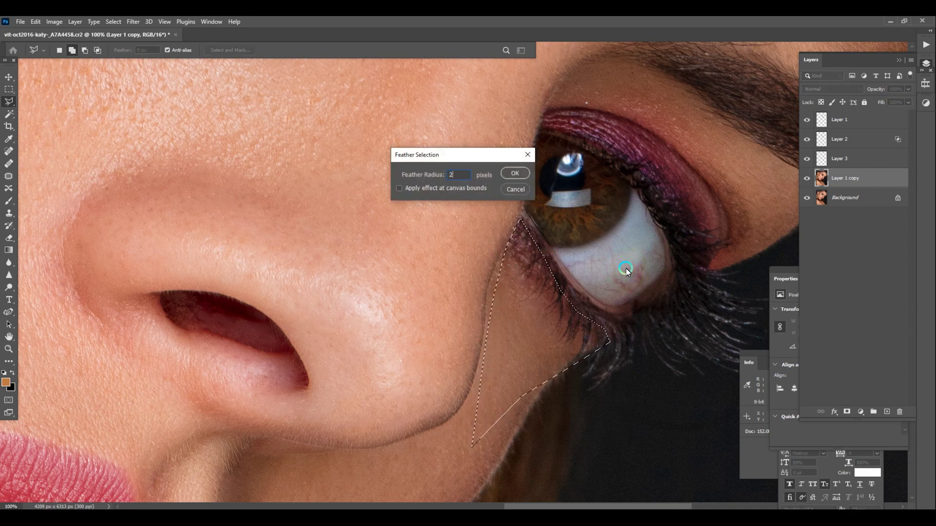
key("Return")
key("ctrl+j")
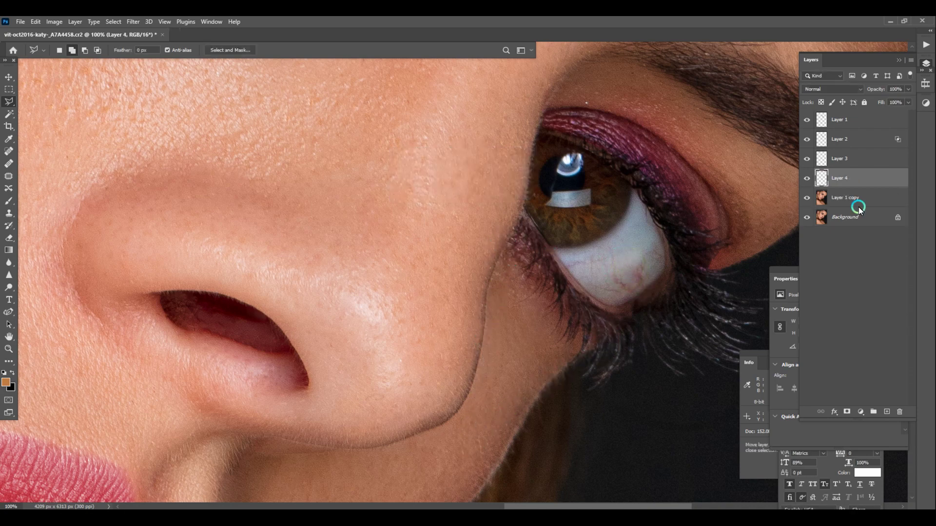
Recolour the lower-lid patch on Layer 4 to violet with Hue/Saturation.
key("i")
key("ctrl+u")
left_click_drag(793, 188, 758, 187)
left_click(903, 143)
Split Layer 4's Underlying Layer Blend If highlights to 39 / 255 and softly erase the violet away from the lower lashes.
right_click(842, 177)
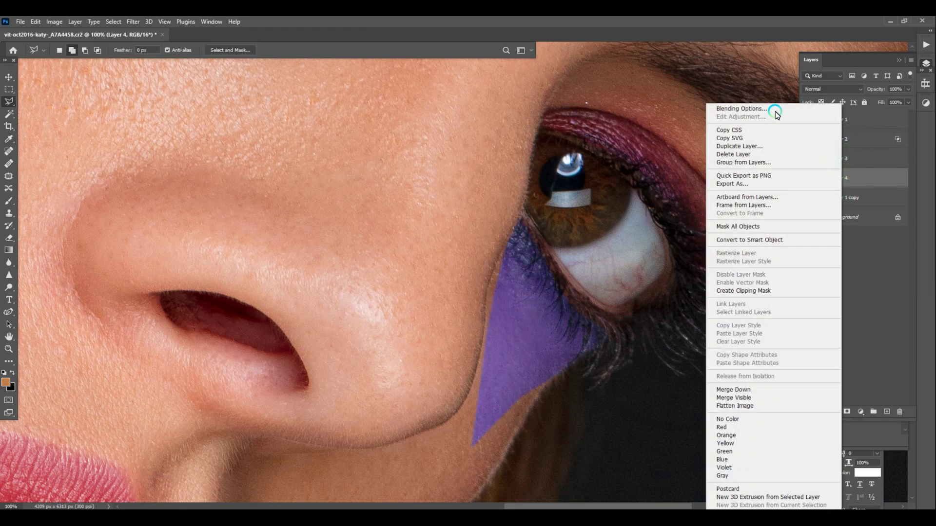
left_click(776, 112)
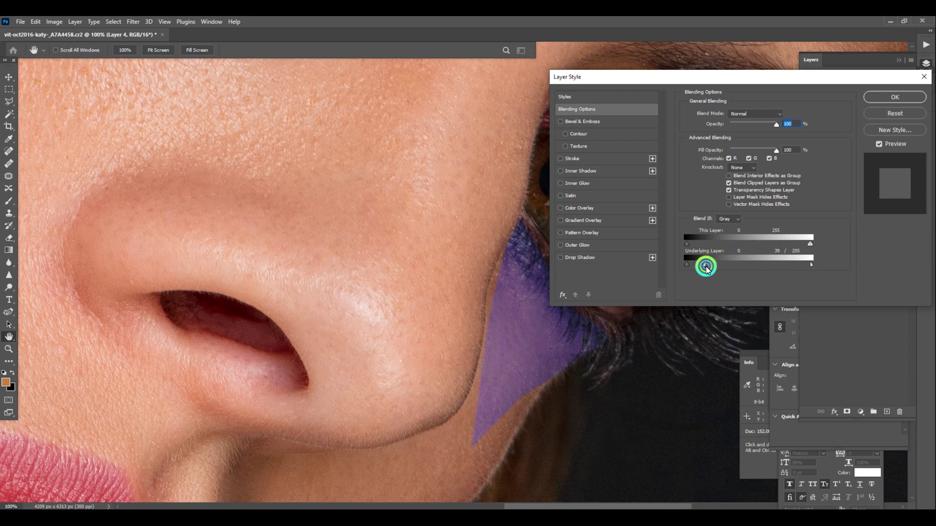
left_click(911, 97)
key("e")
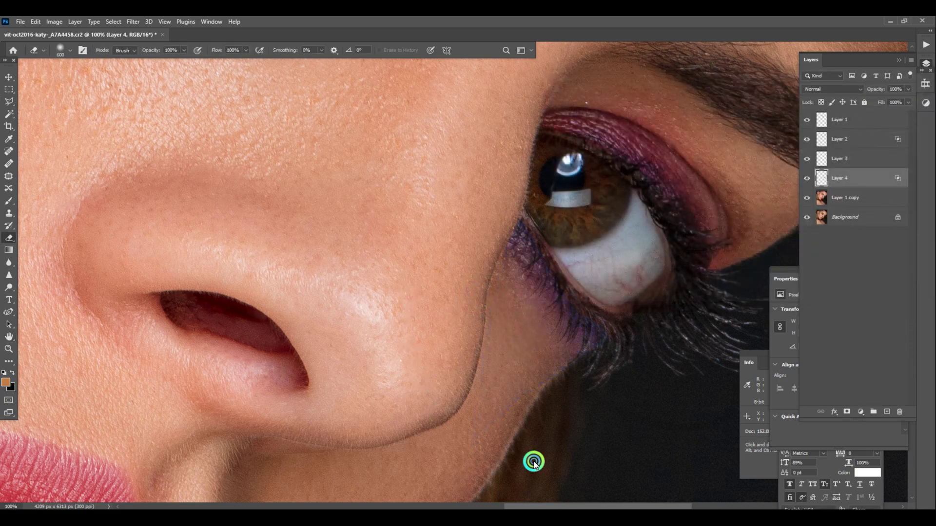
Examine the eyeshadow on both eyes at whole-portrait scale and closer up.
key("ctrl+minus")
key("ctrl+minus")
key("ctrl+minus")
key("ctrl+minus")
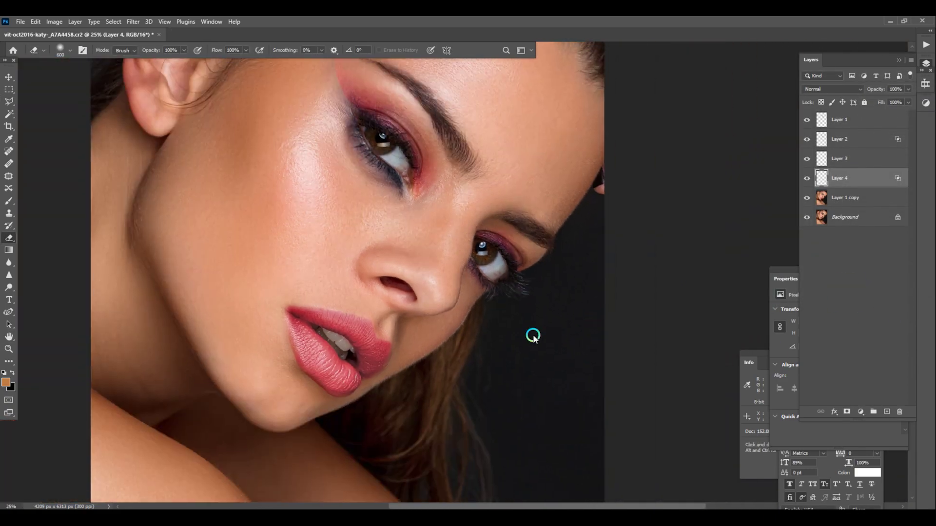
left_click_drag(424, 344, 604, 290)
key("ctrl+minus")
key("ctrl+minus")
key("ctrl+minus")
key("ctrl+plus")
key("ctrl+plus")
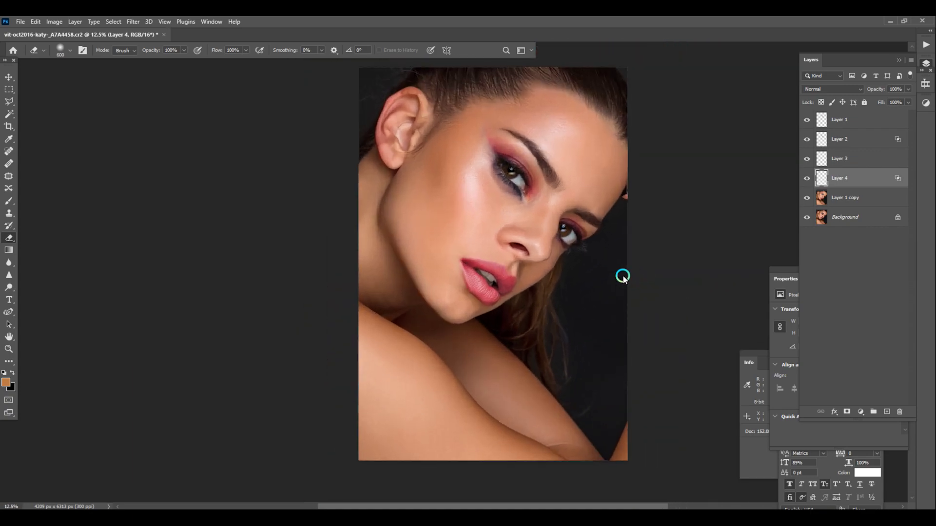
key("ctrl+plus")
key("ctrl+minus")
key("ctrl+minus")
key("ctrl+minus")
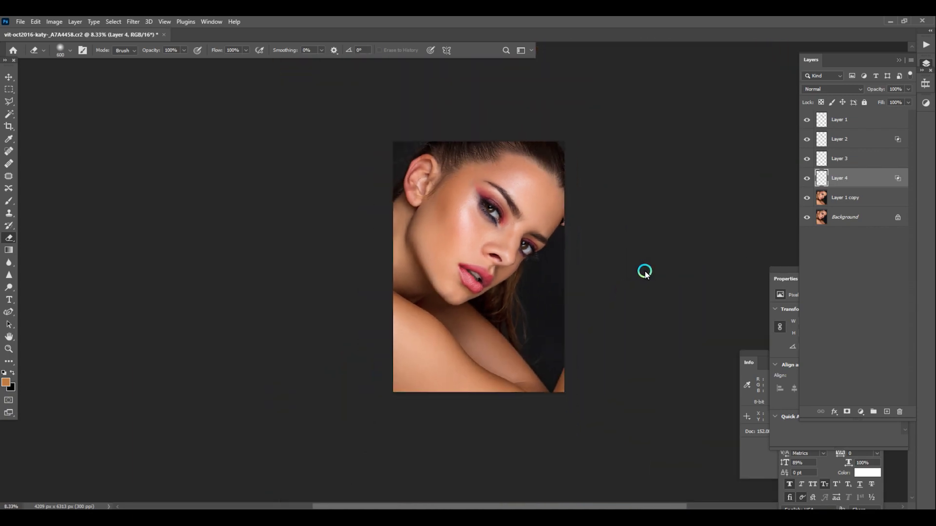
key("ctrl+plus")
key("ctrl+plus")
key("ctrl+plus")
key("ctrl+plus")
left_click_drag(653, 210, 573, 372)
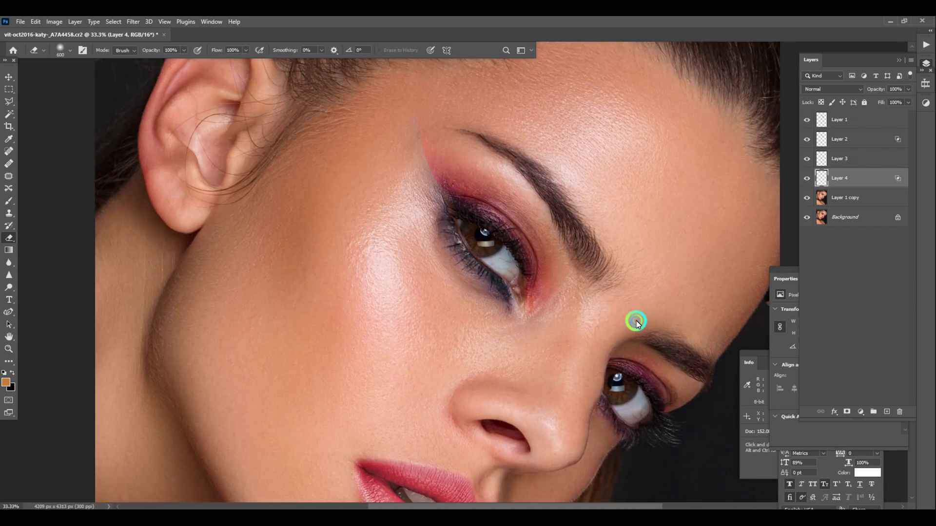
Brighten a duplicate of Layer 1 copy with Shadows/Highlights and hide it behind a black layer mask.
left_click_drag(635, 320, 561, 275)
key("ctrl+plus")
key("ctrl+plus")
key("ctrl+j")
key("alt+i")
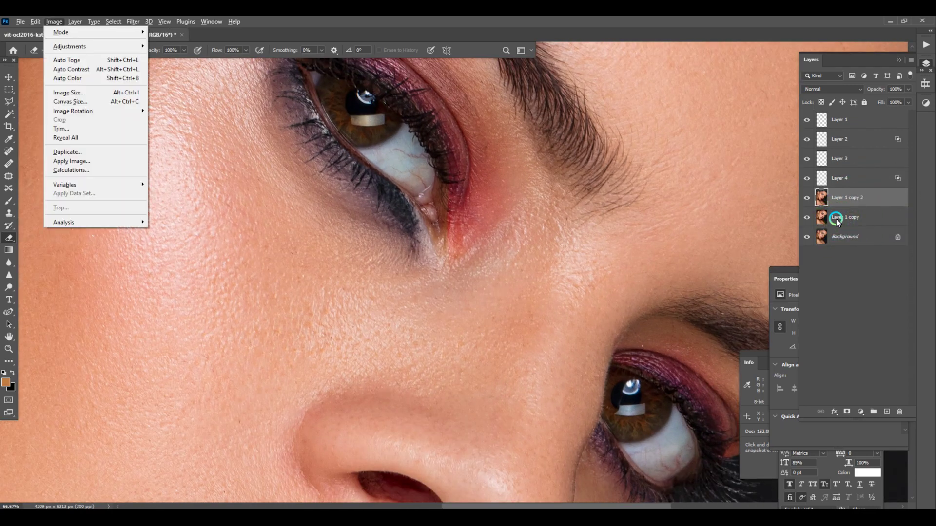
key("a")
key("w")
key("Return")
key("e")
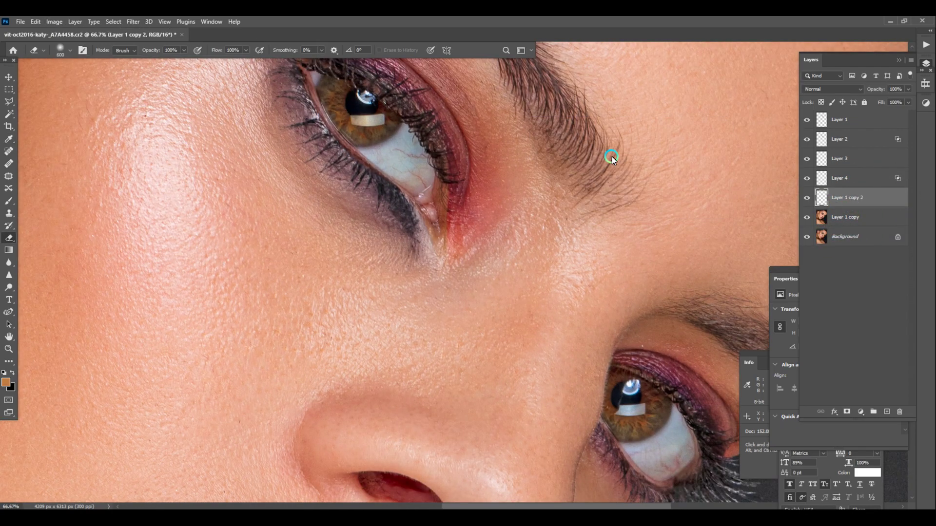
left_click(848, 413, "alt")
Reveal the brightened iris of the eye nearer the ear by erasing the black mask over it with a small soft eraser.
left_click_drag(400, 209, 507, 361)
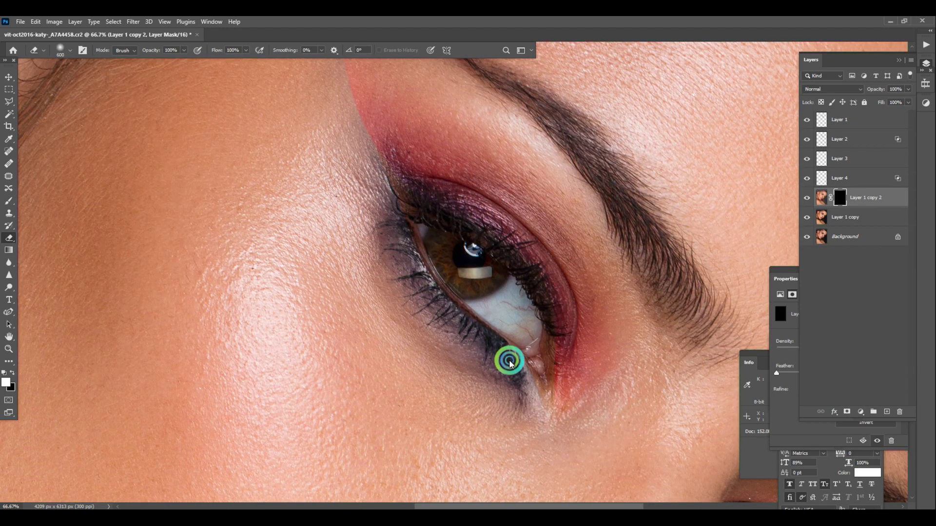
key("ctrl+plus")
key("[")
key("bracketright")
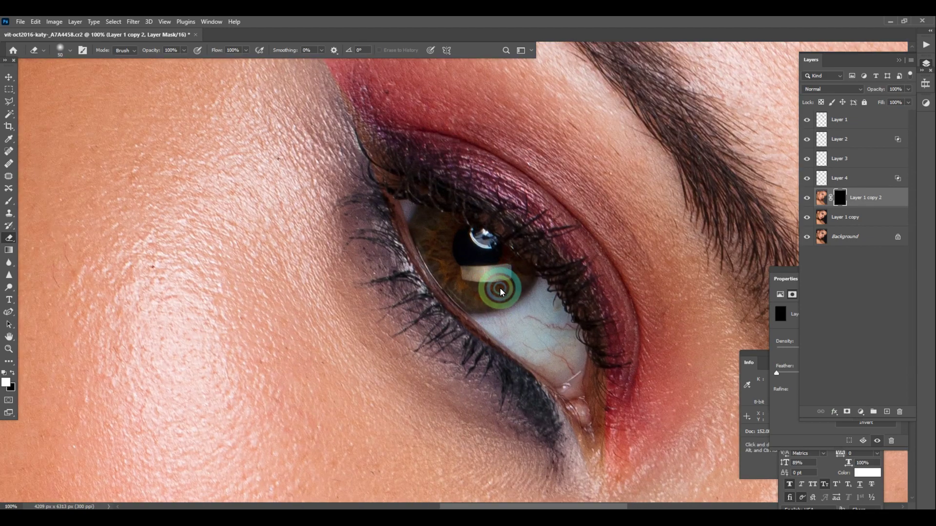
key("x")
mouse_move(432, 237)
left_mouse_down()
mouse_move(431, 214)
mouse_move(465, 283)
mouse_move(513, 264)
mouse_move(497, 293)
left_mouse_up()
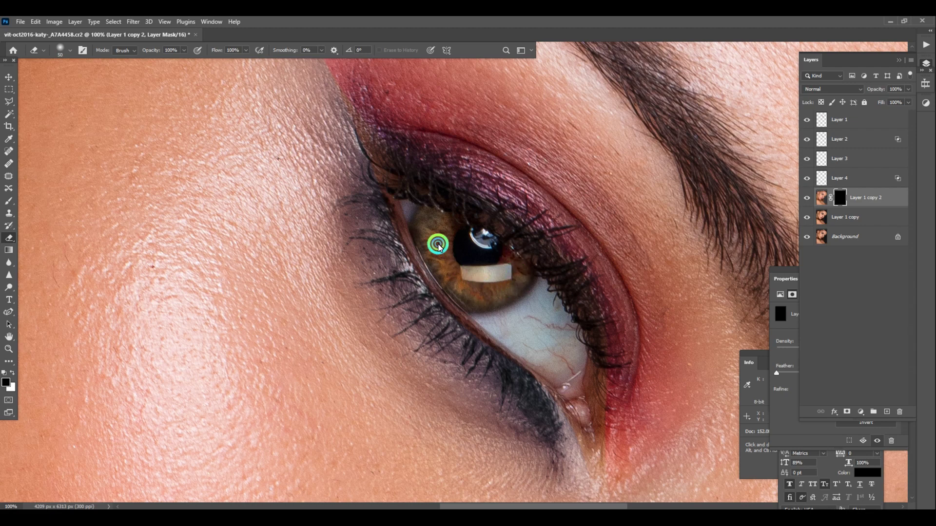
Reveal the brightened iris of the eye farther from the ear through the mask with a small soft eraser.
left_click_drag(626, 303, 235, 61)
left_click_drag(478, 372, 509, 267)
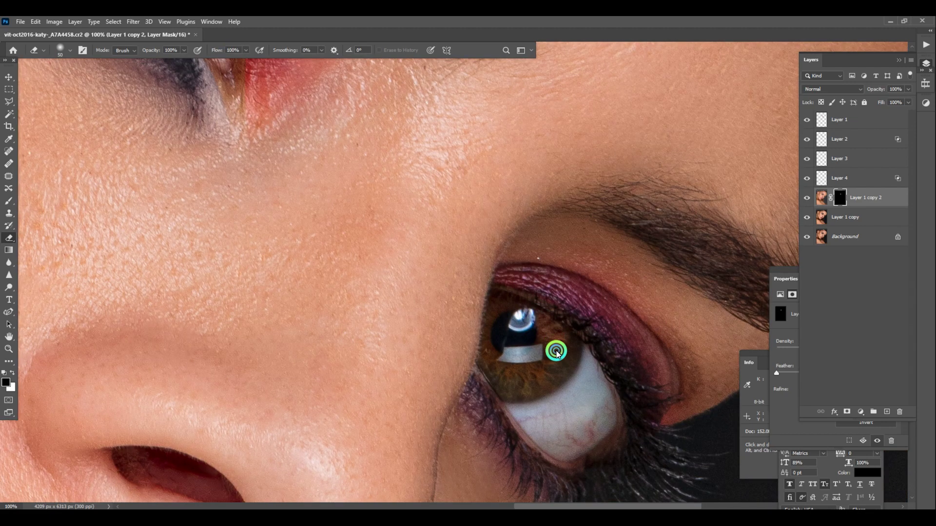
mouse_move(531, 383)
left_mouse_down()
mouse_move(551, 350)
mouse_move(497, 366)
mouse_move(501, 308)
left_mouse_up()
key("bracketleft")
key("bracketleft")
key("bracketleft")
key("x")
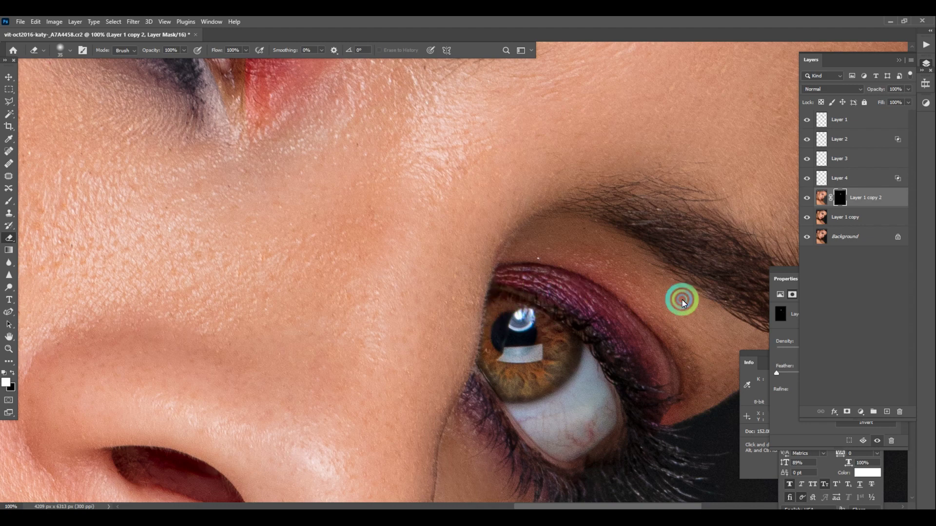
Examine the brightened irises at whole-portrait scale.
key("ctrl+minus")
key("ctrl+minus")
key("ctrl+minus")
key("ctrl+minus")
key("ctrl+minus")
key("ctrl+plus")
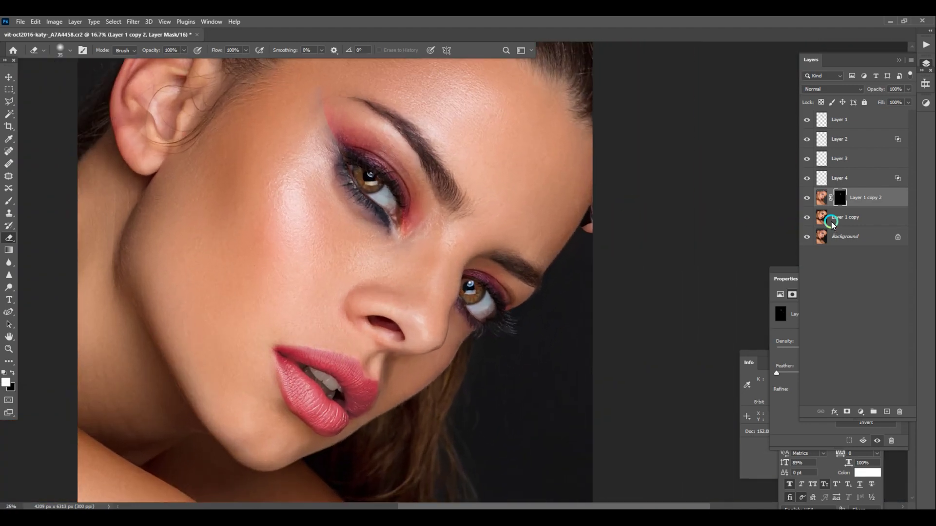
key("ctrl+plus")
key("ctrl+minus")
key("ctrl+minus")
key("ctrl+plus")
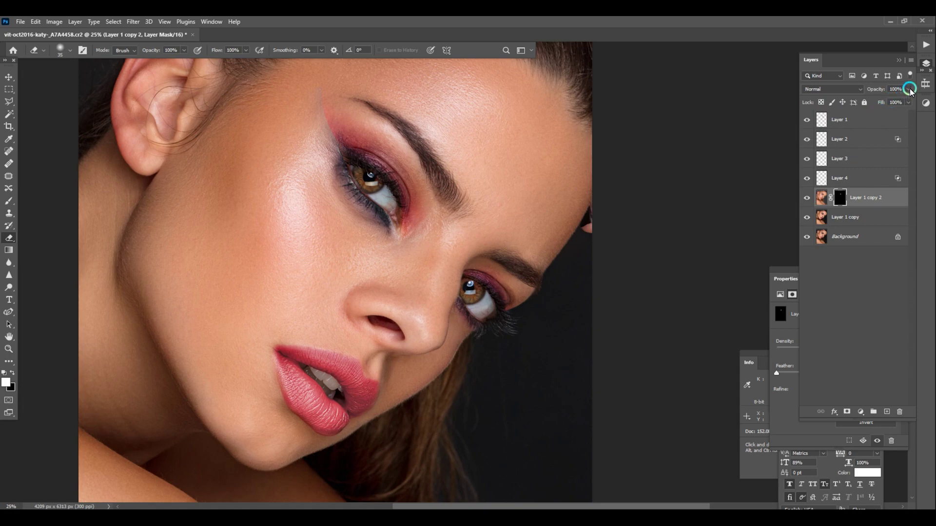
Lower the iris-brightening layer's opacity to 70% and merge it with Layer 1 copy.
left_click(842, 217, "shift")
key("ctrl+e")
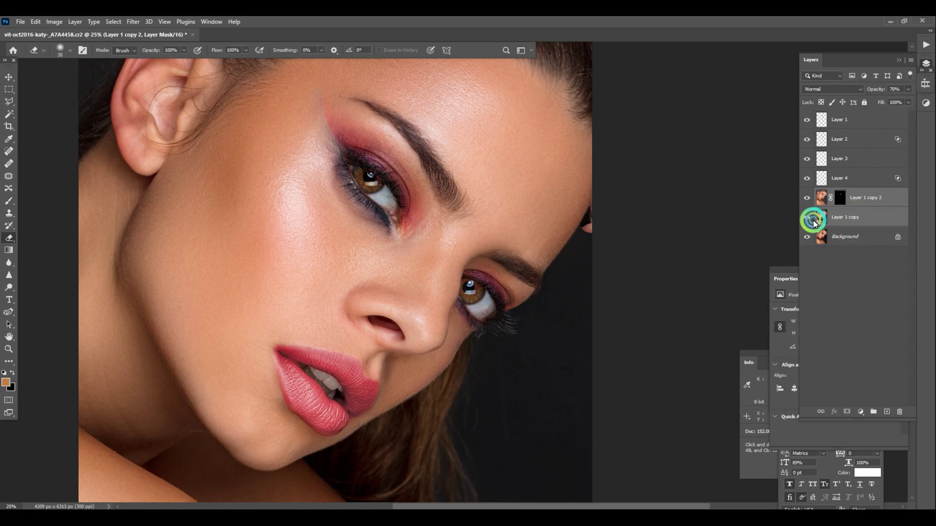
Duplicate the merged Layer 1 copy 2 and hide the duplicate.
key("ctrl+plus")
key("ctrl+plus")
key("ctrl+plus")
key("ctrl+plus")
left_click_drag(293, 149, 539, 383)
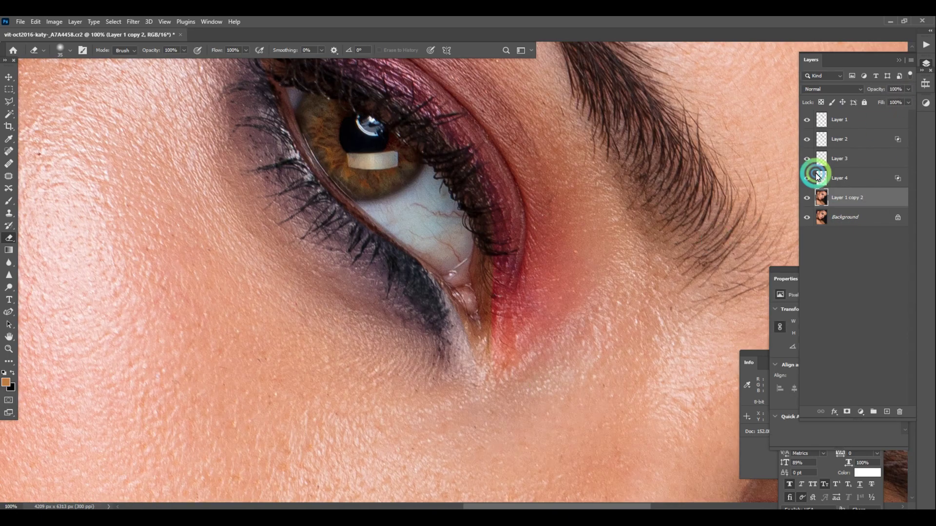
key("ctrl+j")
Apply a Gaussian Blur with a radius of 2 pixels to Layer 1 copy 2.
left_click(831, 217)
left_click(133, 21)
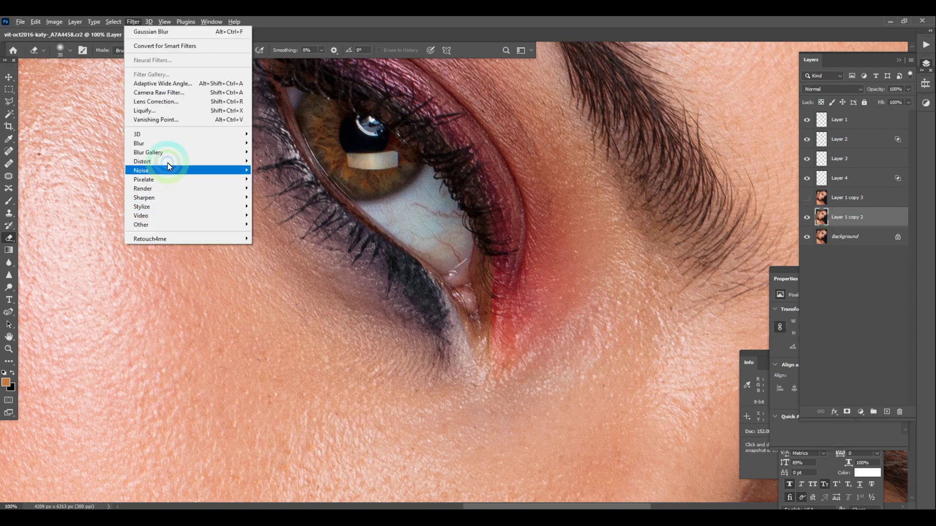
mouse_move(195, 142)
left_click(282, 179)
key("ctrl+plus")
key("ctrl+plus")
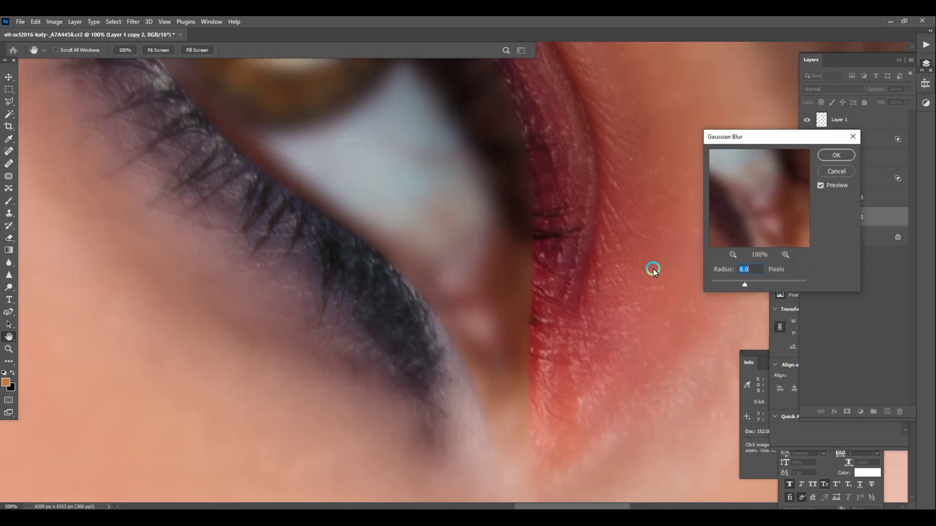
type("2")
left_click_drag(403, 185, 457, 305)
key("Return")
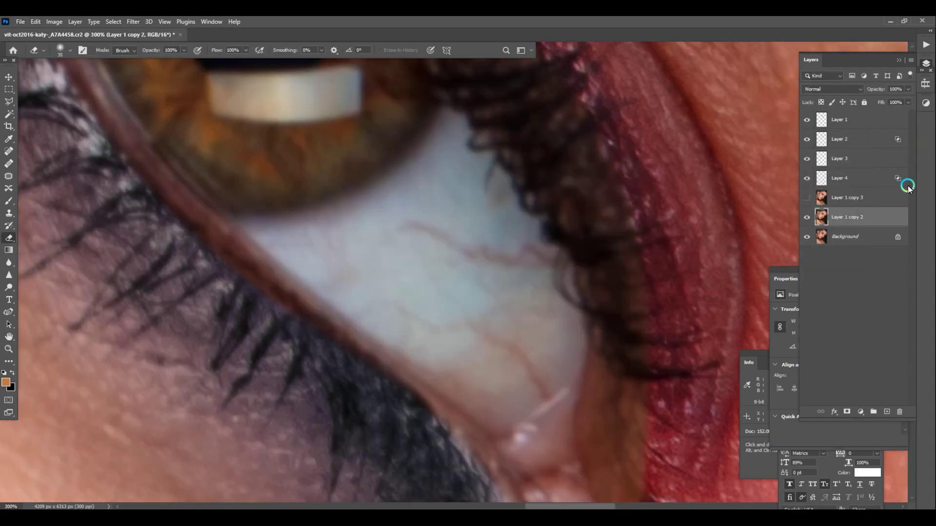
Show Layer 1 copy 3, subtract Layer 1 copy 2 with Apply Image at scale 2 and offset 128, and blend it as Linear Light.
left_click(851, 198)
left_click(806, 197)
key("alt+i")
key("y")
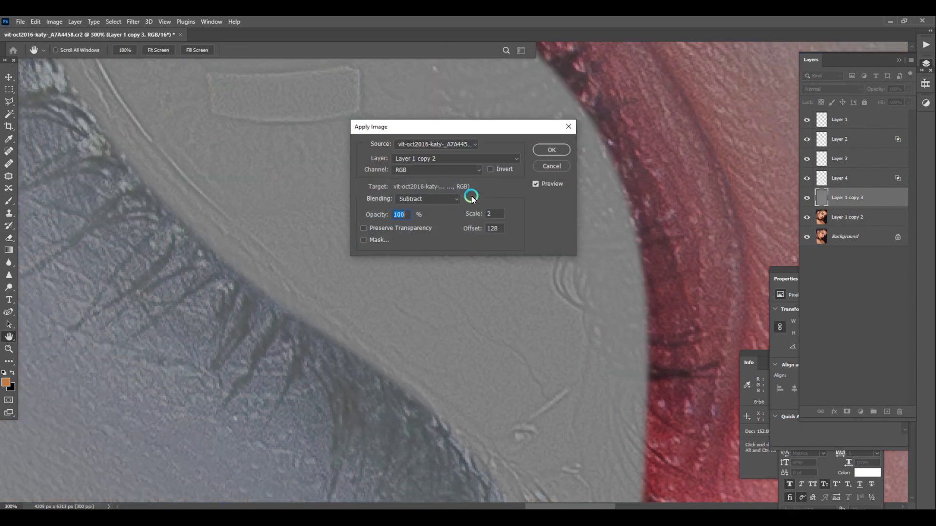
key("Return")
left_click(833, 91)
left_click(823, 232)
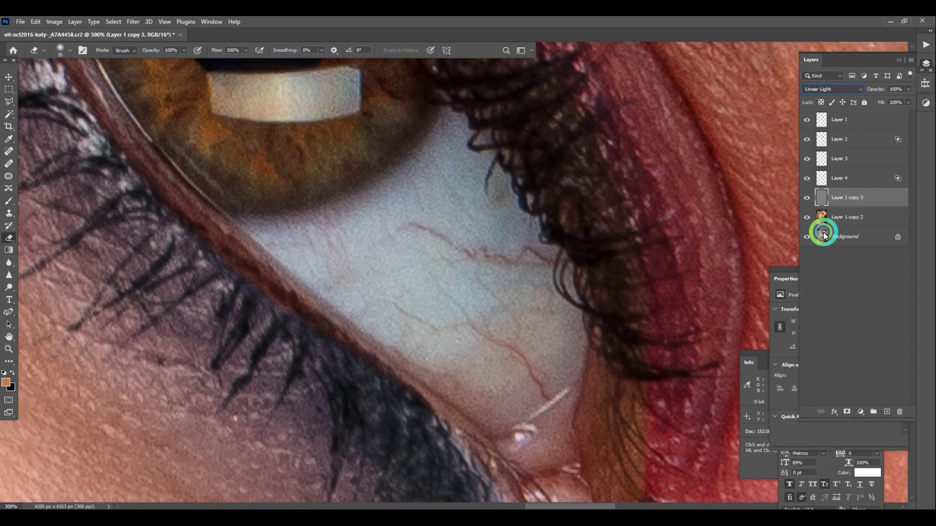
Save the document as a Photoshop PSD file with Maximize Compatibility enabled.
key("ctrl+shift+s")
key("Return")
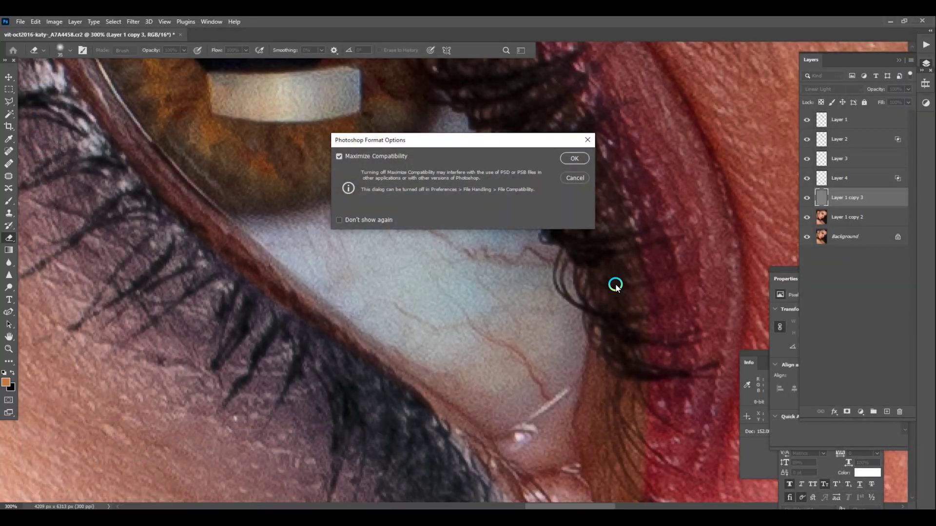
key("Return")
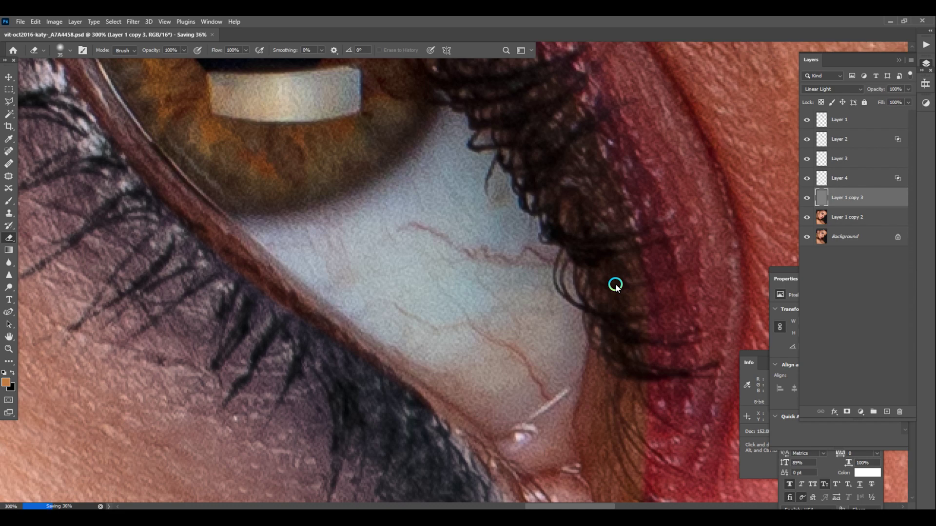
Hide Layer 1 copy 3, duplicate Layer 1 copy 2, and desaturate the duplicate with Hue/Saturation.
left_click(822, 215)
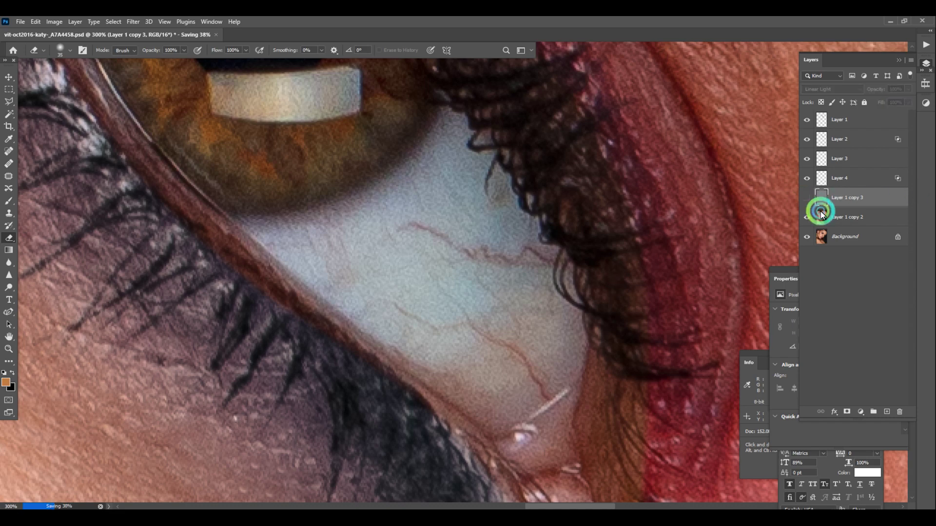
left_click(806, 198)
key("ctrl+j")
key("ctrl+u")
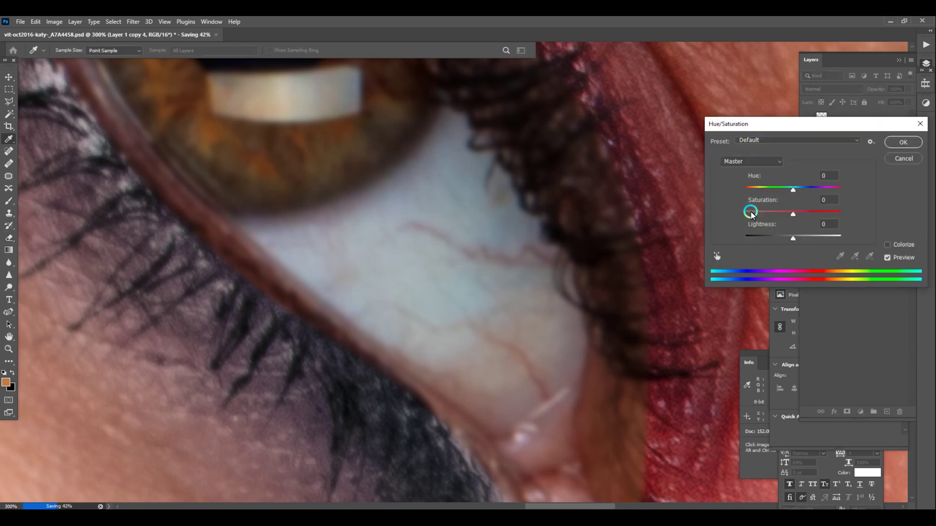
left_click(753, 211)
key("Return")
Brighten the desaturated Layer 1 copy 4 with Levels by setting the midtone input to 1.34.
key("i")
key("ctrl+k")
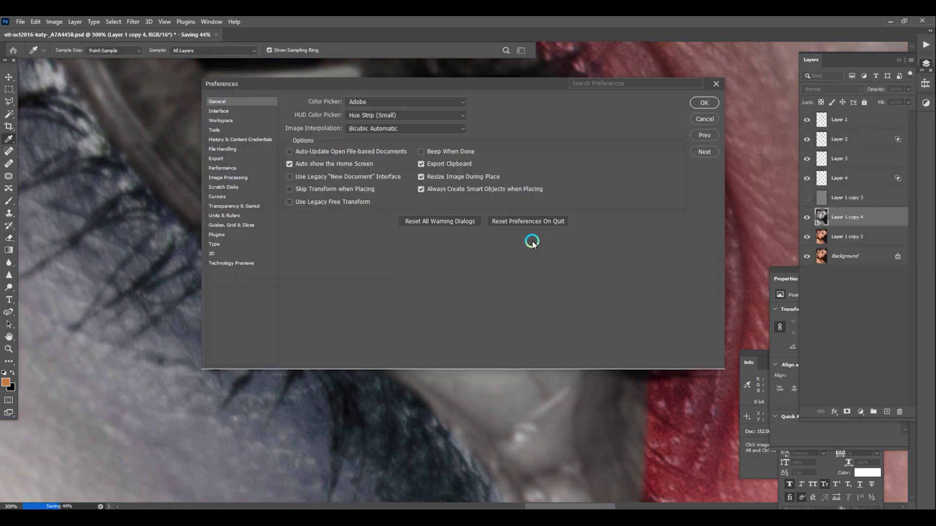
left_click(707, 121)
key("ctrl+l")
left_click_drag(696, 218, 682, 219)
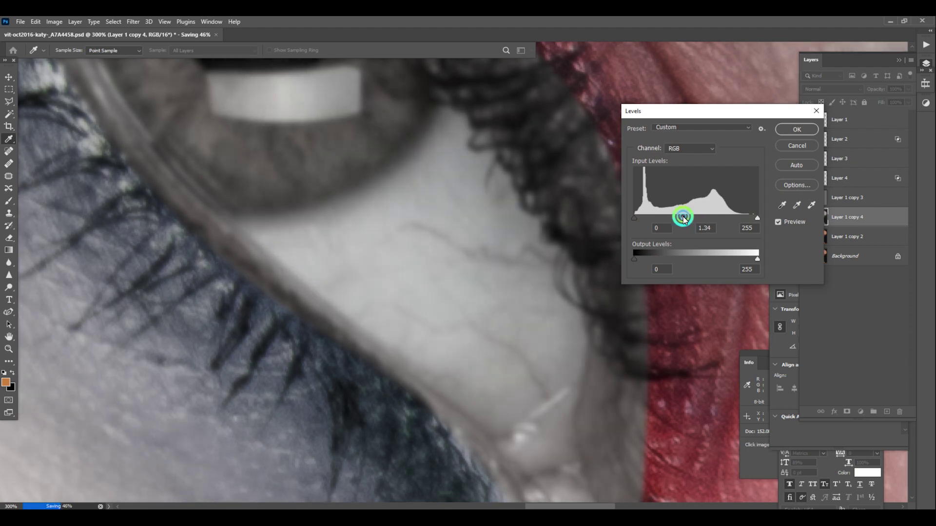
left_click(809, 128)
Smooth away the veins in the white of the nearer eye on Layer 1 copy 4 with a size 60 Mixer Brush.
key("e")
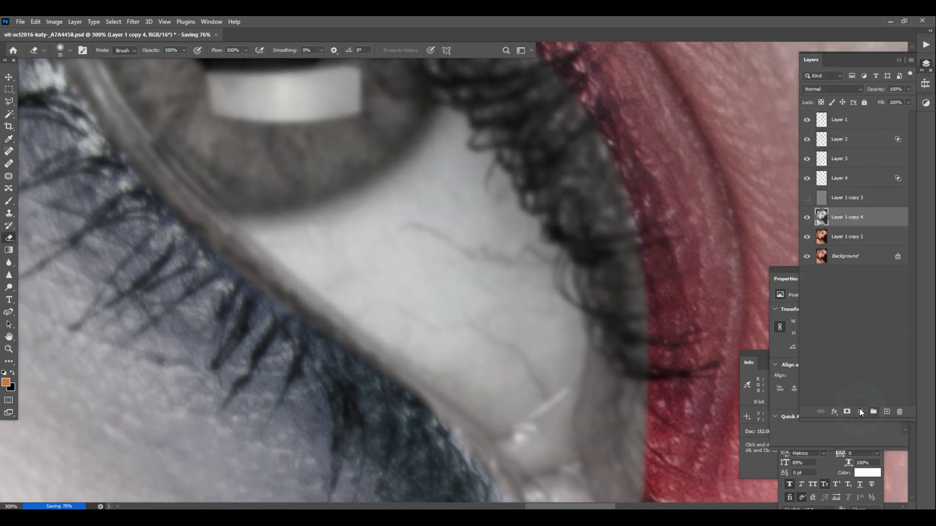
left_click(9, 200)
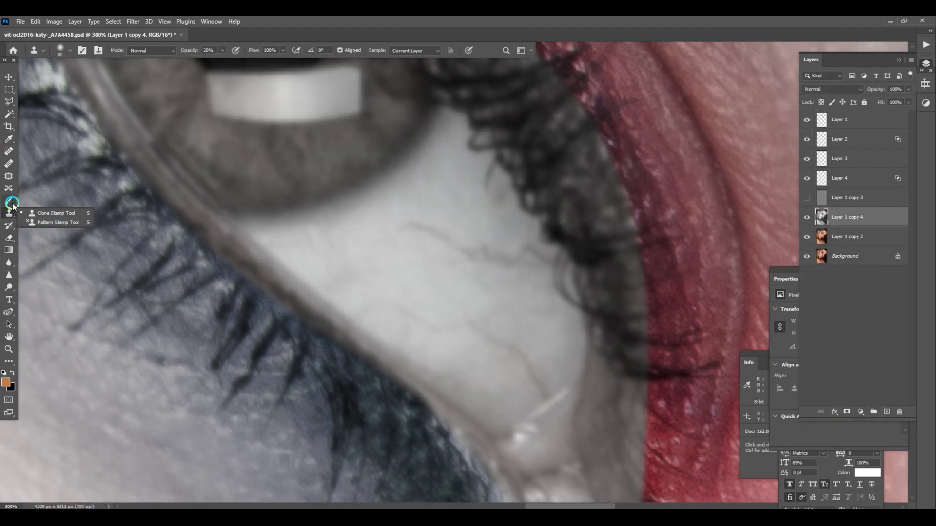
left_click(49, 219)
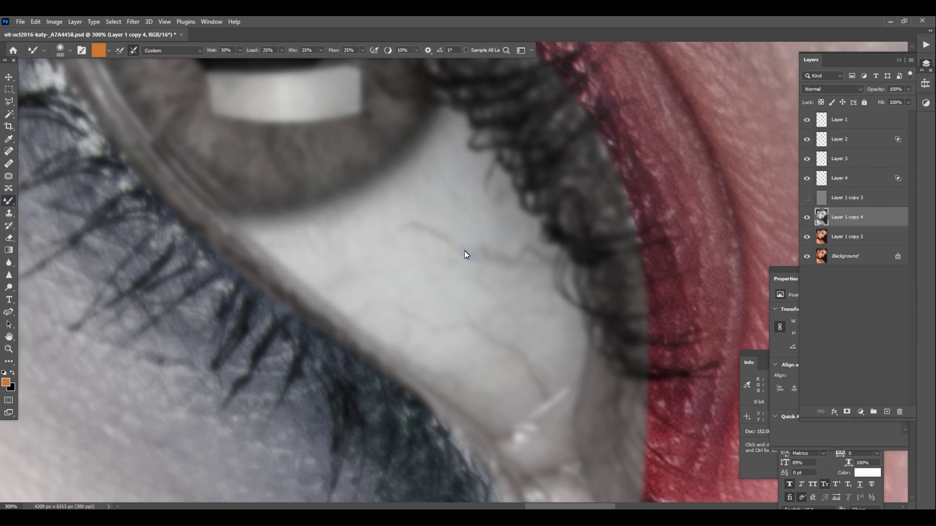
key("bracketleft")
key("bracketleft")
key("bracketleft")
key("bracketleft")
key("bracketleft")
key("bracketleft")
key("bracketleft")
key("bracketleft")
key("bracketleft")
key("bracketleft")
key("bracketleft")
mouse_move(443, 234)
left_mouse_down()
mouse_move(444, 205)
mouse_move(428, 224)
mouse_move(436, 224)
mouse_move(424, 259)
left_mouse_up()
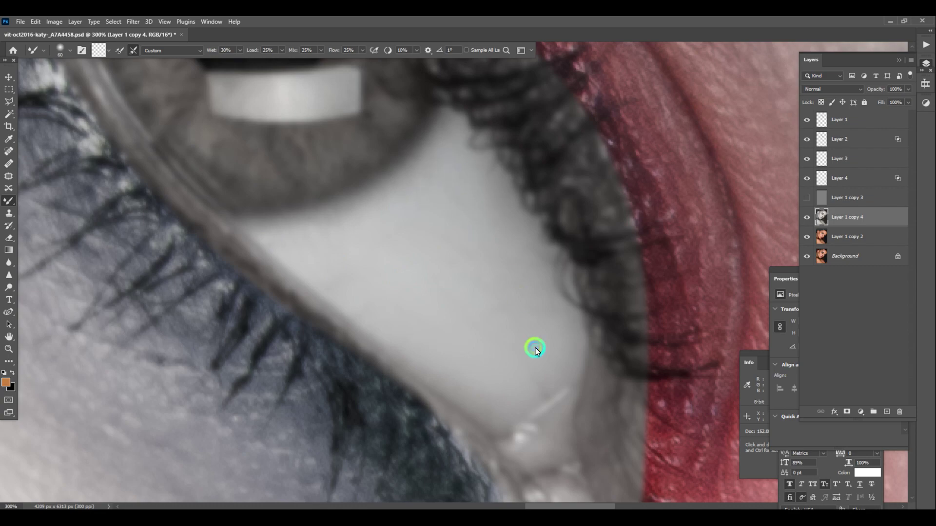
Smooth the veins and uneven tones in the white of the farther eye with the Mixer Brush.
left_click_drag(590, 342, 146, 243)
left_click_drag(610, 302, 365, 19)
left_click_drag(273, 429, 447, 169)
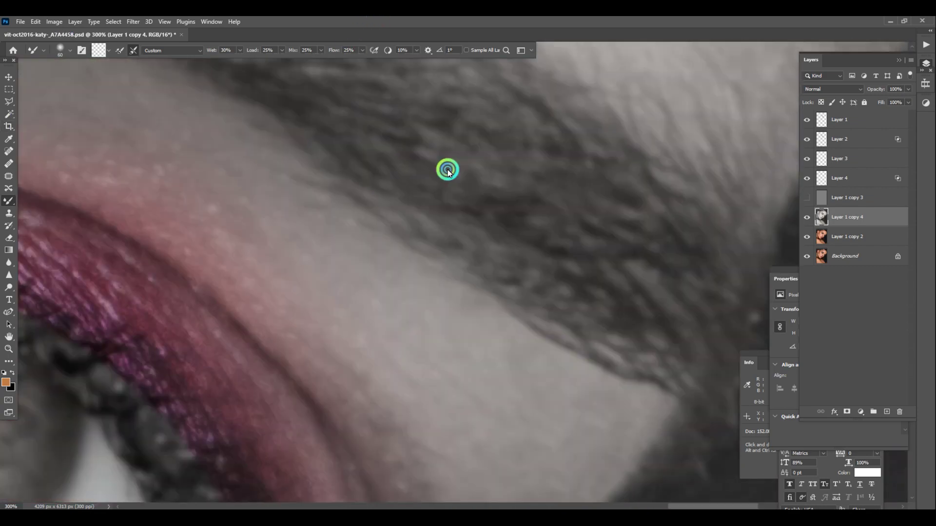
left_click_drag(243, 439, 633, 146)
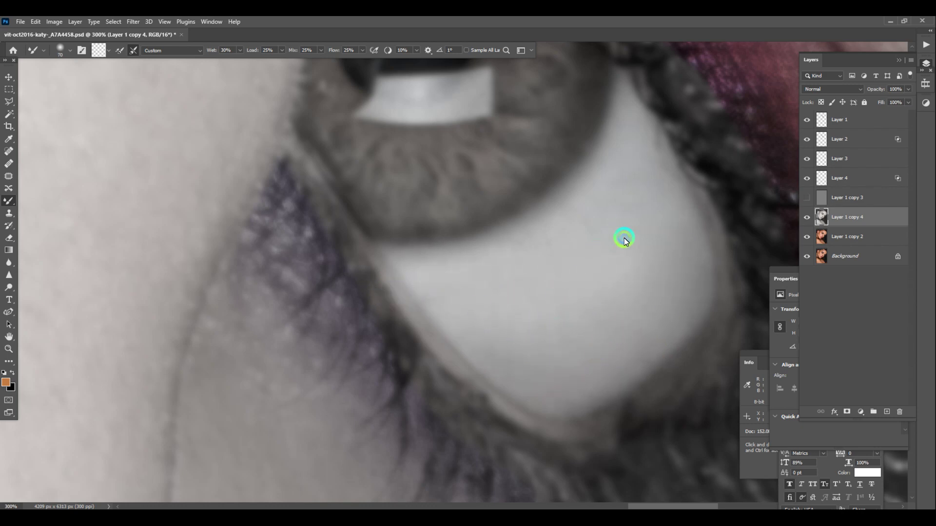
Hide the desaturated Layer 1 copy 4 behind a black layer mask.
key("ctrl+minus")
key("ctrl+minus")
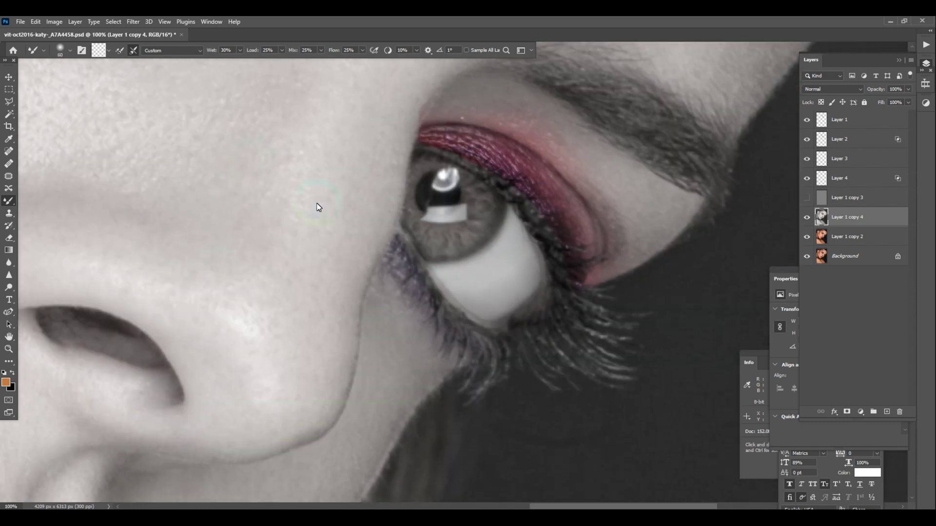
left_click_drag(254, 183, 652, 444)
key("ctrl+plus")
left_click_drag(443, 152, 485, 489)
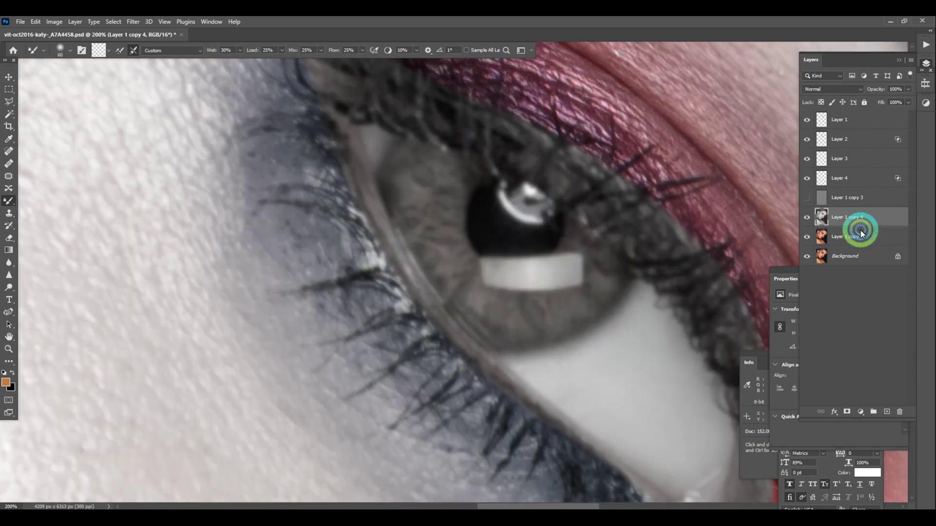
left_click(847, 412, "alt")
Paint white on the mask over the nearer eye's white and its small inner corner, using a smaller brush for the corner.
key("[")
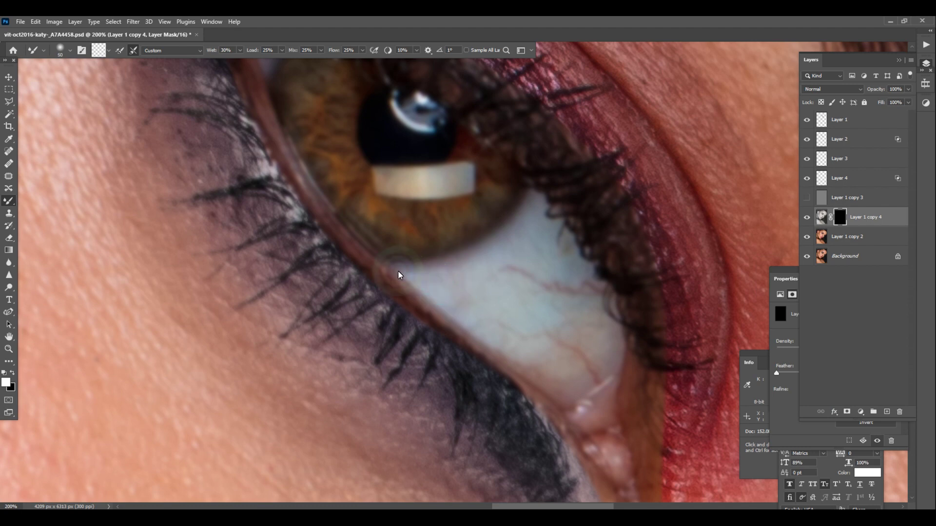
left_click(17, 203)
left_click(38, 201)
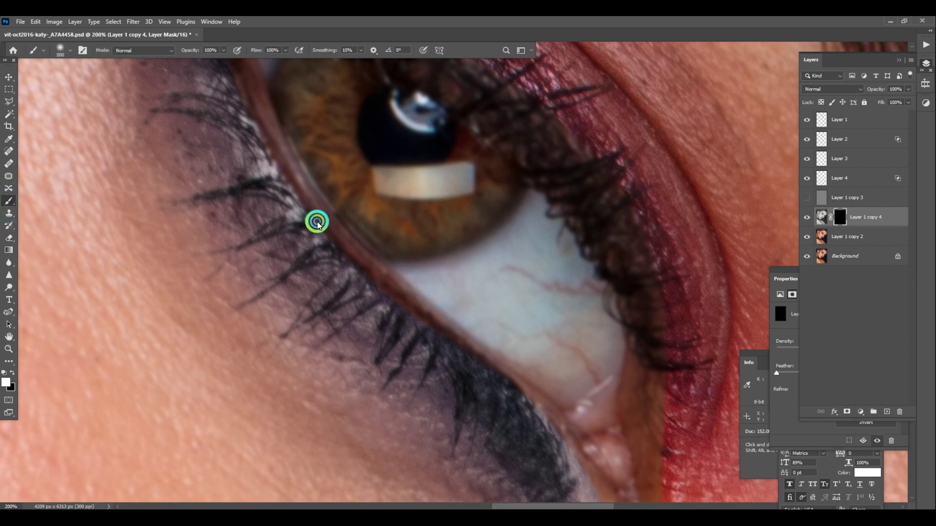
mouse_move(457, 282)
left_mouse_down()
mouse_move(528, 235)
mouse_move(532, 210)
mouse_move(561, 244)
mouse_move(599, 328)
mouse_move(607, 305)
mouse_move(588, 421)
mouse_move(442, 291)
mouse_move(410, 274)
mouse_move(459, 286)
mouse_move(502, 270)
mouse_move(461, 290)
mouse_move(555, 357)
mouse_move(535, 255)
mouse_move(573, 364)
mouse_move(580, 347)
left_mouse_up()
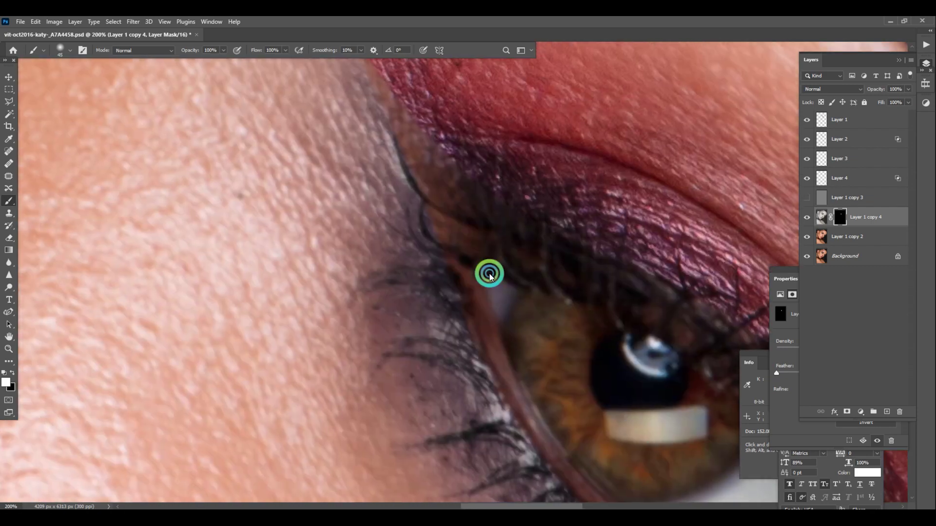
key("bracketleft")
key("bracketleft")
key("bracketleft")
key("bracketleft")
key("bracketleft")
key("bracketleft")
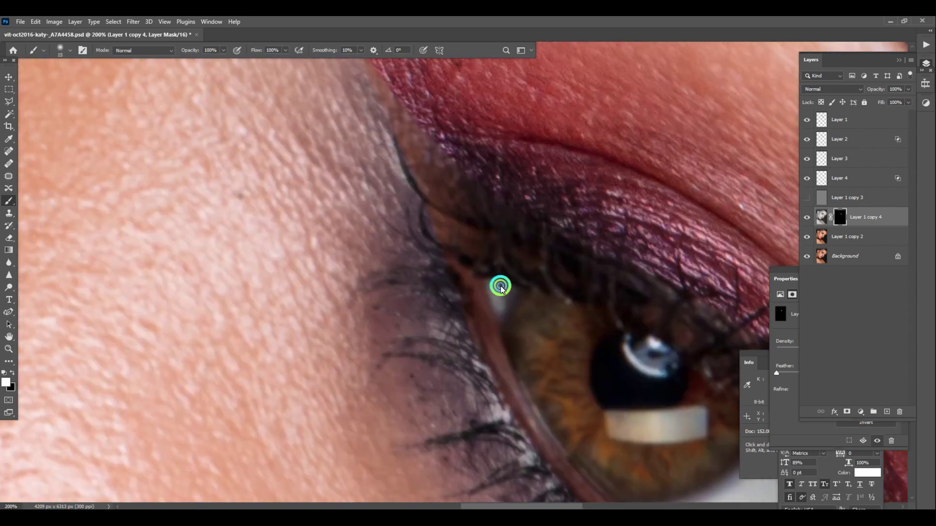
Paint white on the Layer 1 copy 4 mask to reveal the cleaned white of the farther eye.
left_click_drag(585, 331, 522, 21)
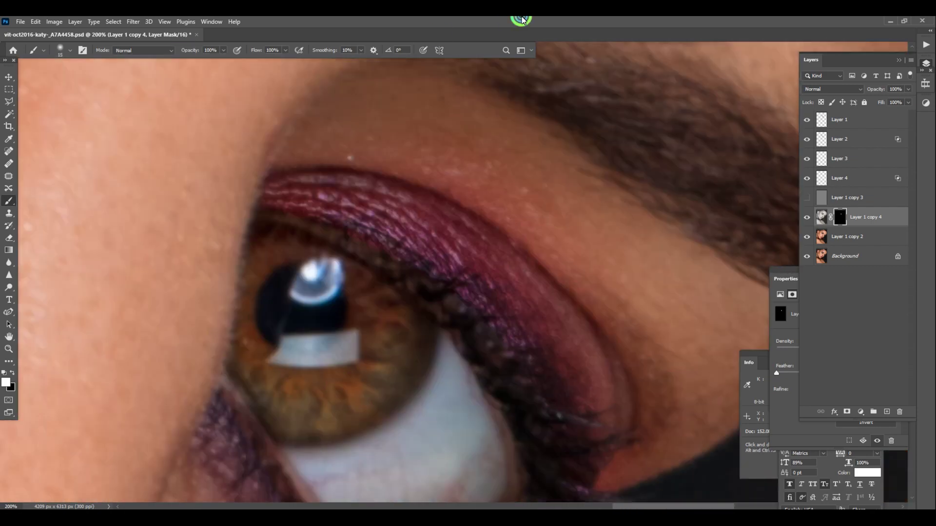
mouse_move(440, 422)
left_mouse_down()
mouse_move(495, 249)
mouse_move(502, 183)
mouse_move(547, 282)
mouse_move(516, 355)
mouse_move(451, 373)
mouse_move(355, 282)
mouse_move(455, 255)
mouse_move(503, 207)
mouse_move(520, 283)
mouse_move(502, 342)
mouse_move(462, 359)
mouse_move(436, 299)
mouse_move(426, 320)
left_mouse_up()
key("bracketright")
key("bracketright")
key("bracketright")
key("bracketright")
key("bracketleft")
key("bracketleft")
key("bracketleft")
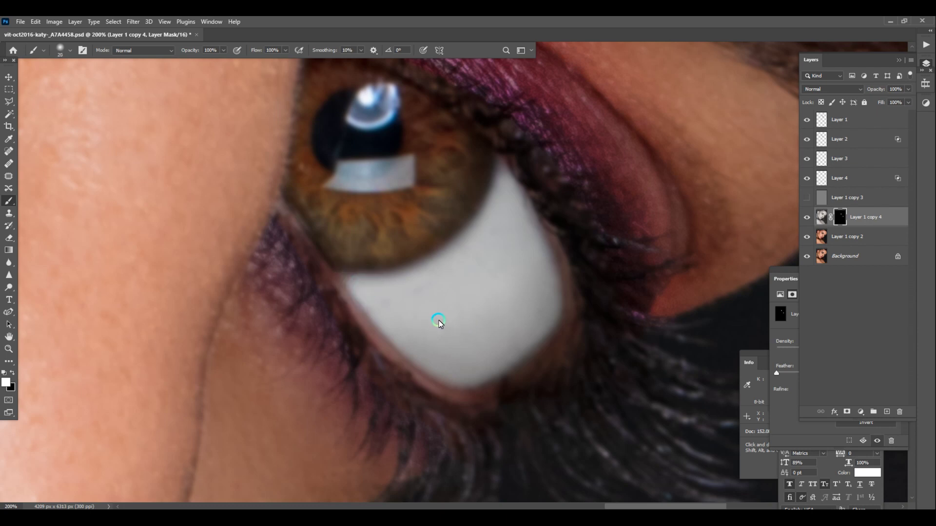
Show the Layer 1 copy 3 texture layer and lower Layer 1 copy 4's opacity to 58%.
left_click(807, 198)
key("ctrl+minus")
key("ctrl+minus")
key("ctrl+minus")
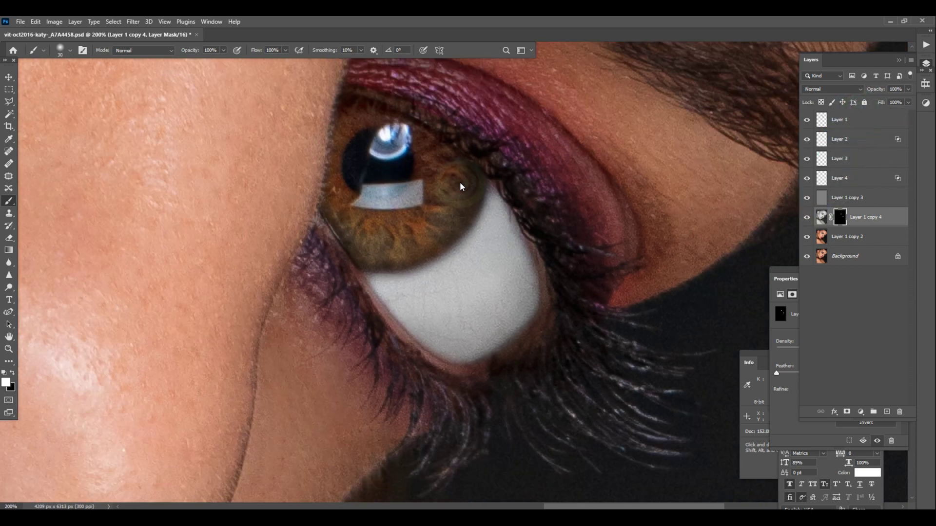
key("ctrl+minus")
left_click_drag(913, 87, 878, 98)
key("ctrl+minus")
key("ctrl+minus")
key("ctrl+minus")
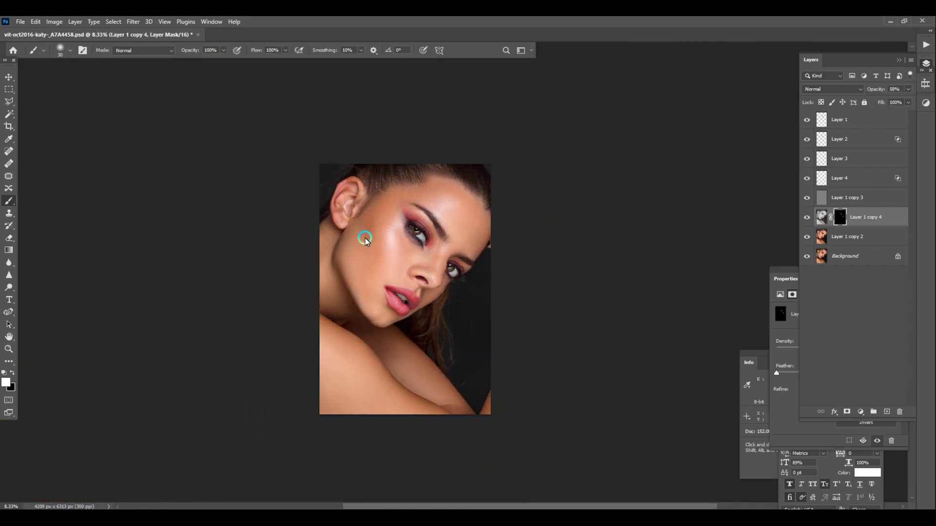
Merge all layers above the Background into one and toggle the merged layer's visibility to compare before and after.
left_click_drag(440, 236, 454, 283)
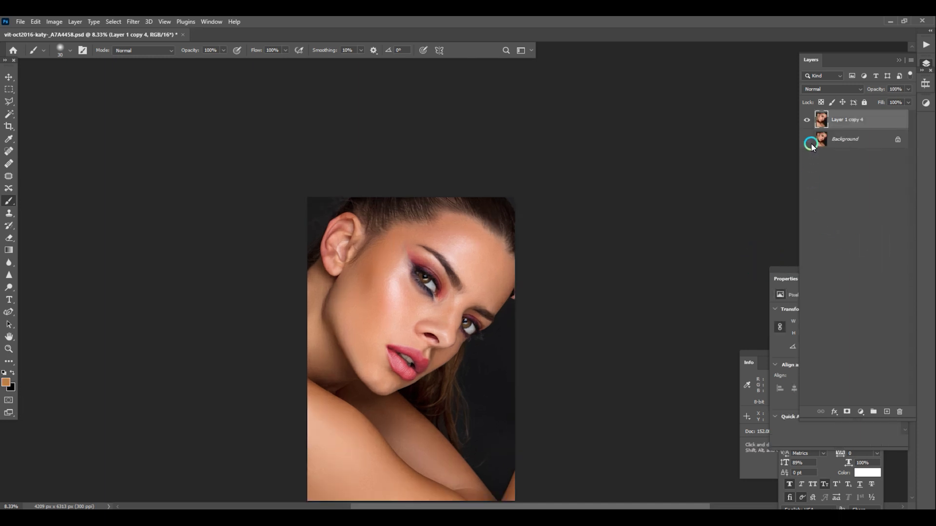
left_click(807, 119)
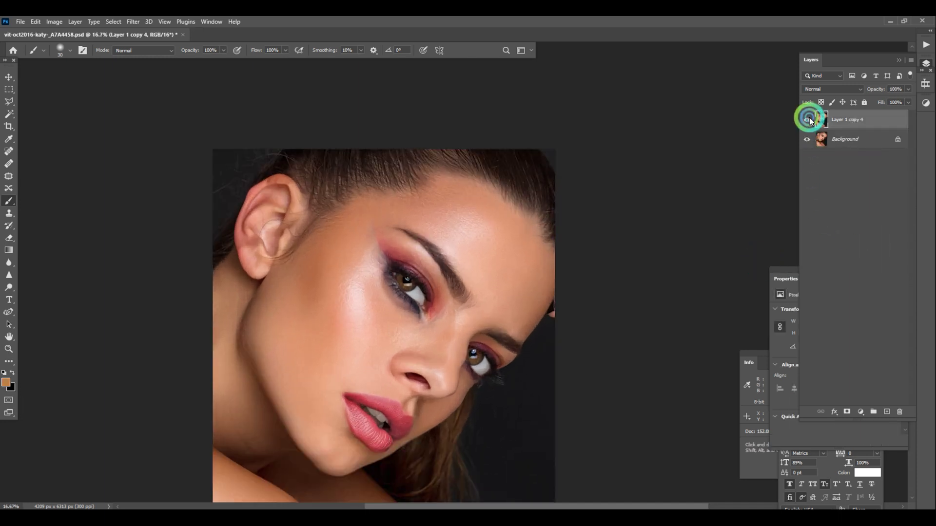
left_click(807, 119)
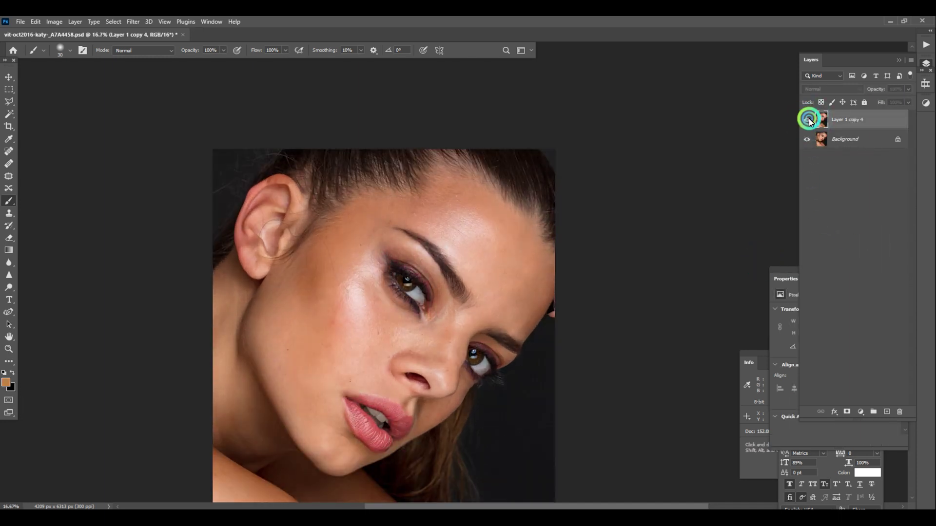
left_click(808, 119)
left_click(809, 119)
left_click(809, 119)
left_click(808, 119)
left_click(809, 119)
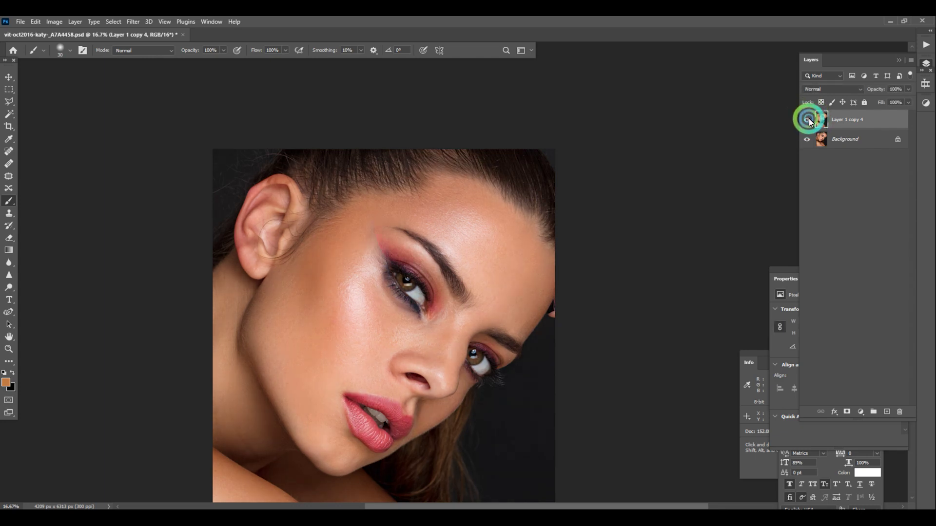
Remove the light stray hairs arching above the ear and over the hairline with a Content-Aware Spot Healing Brush.
key("ctrl+plus")
key("ctrl+plus")
left_click_drag(262, 197, 606, 369)
key("ctrl+plus")
key("ctrl+plus")
key("ctrl+plus")
left_click_drag(361, 174, 463, 234)
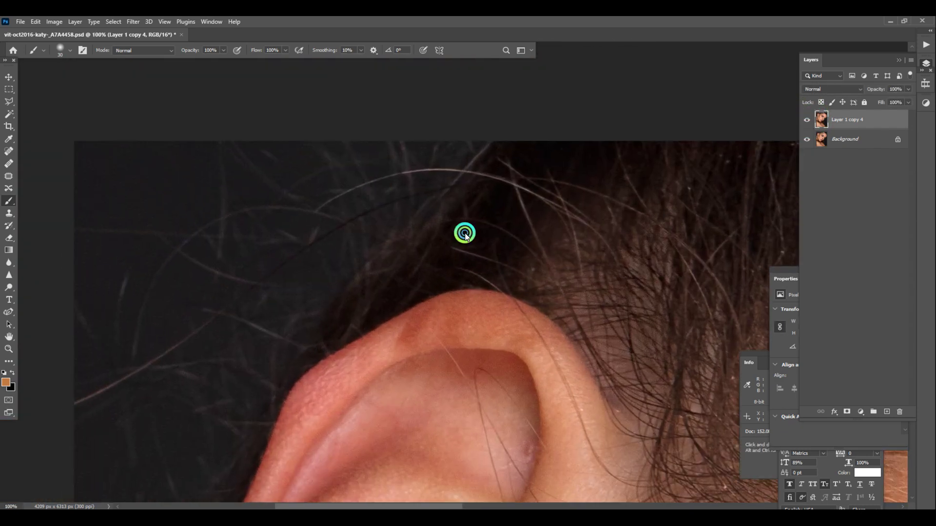
key("j")
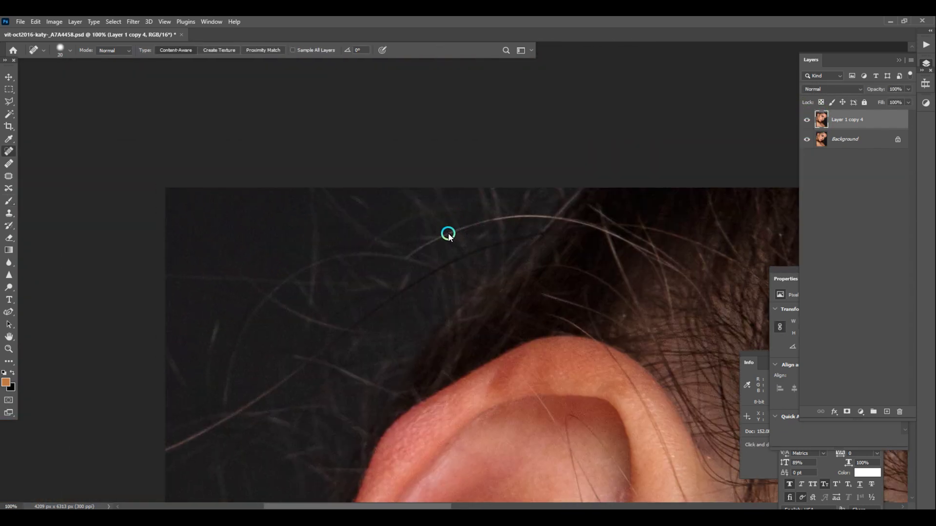
left_click_drag(418, 250, 529, 217)
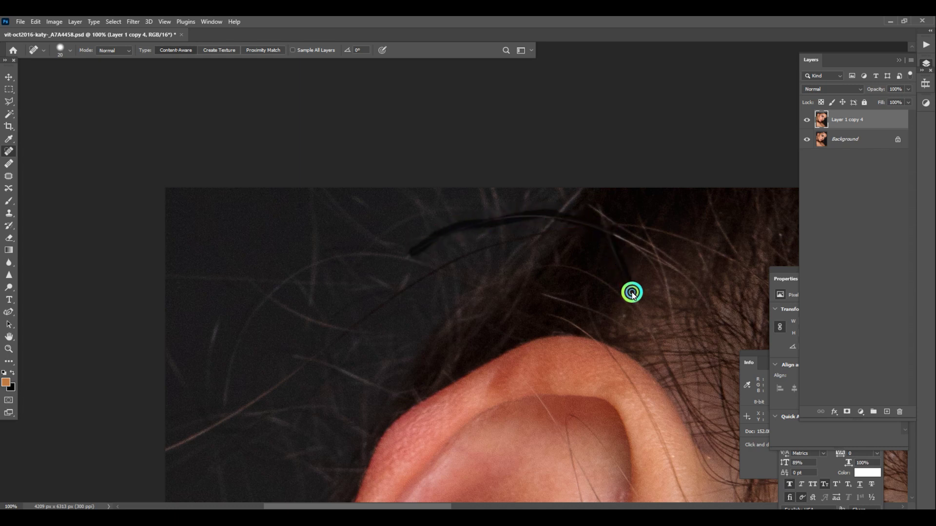
left_click_drag(633, 294, 648, 266)
mouse_move(621, 234)
left_mouse_down()
mouse_move(637, 218)
mouse_move(679, 327)
left_mouse_up()
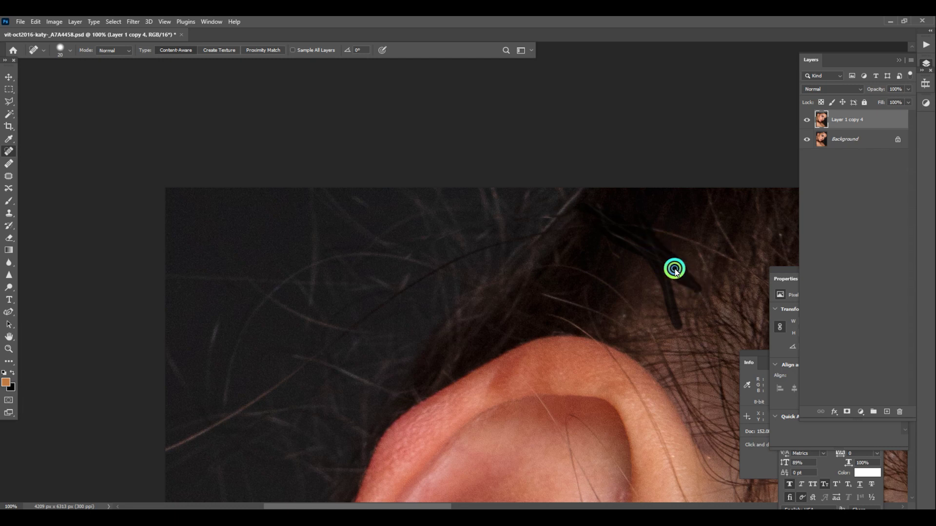
left_click_drag(614, 221, 693, 242)
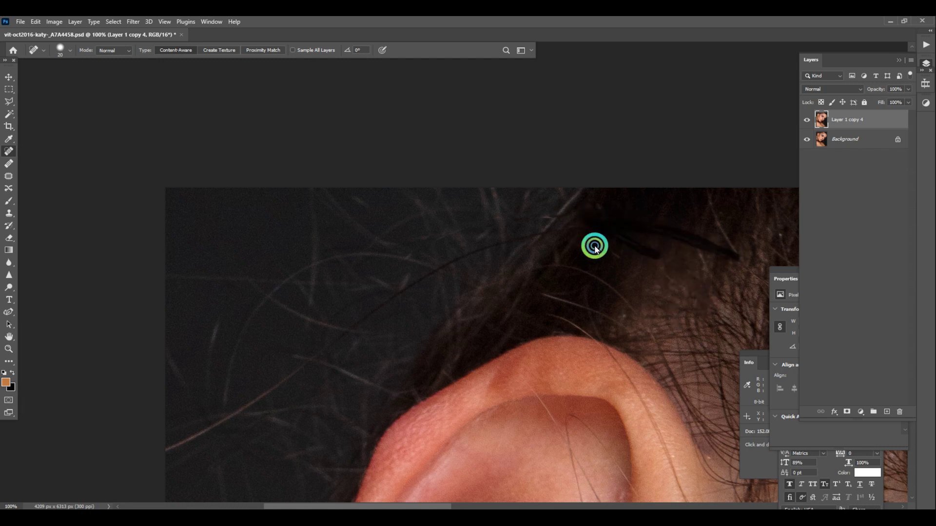
Heal the short stray hairs just above the ear and the long strand crossing the dark background.
left_click_drag(595, 248, 592, 250)
left_click_drag(625, 337, 626, 338)
left_click_drag(623, 326, 547, 302)
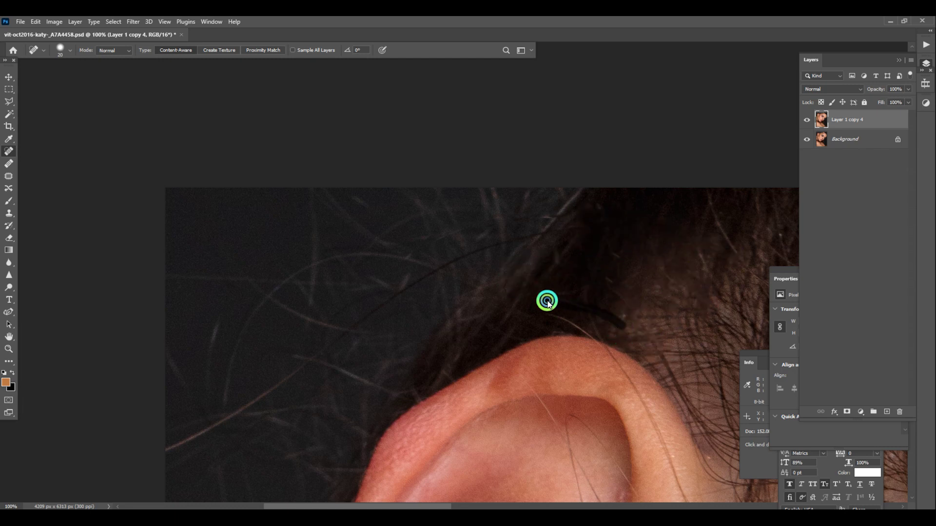
mouse_move(560, 233)
left_mouse_down()
mouse_move(462, 259)
mouse_move(241, 411)
mouse_move(193, 439)
mouse_move(167, 447)
left_mouse_up()
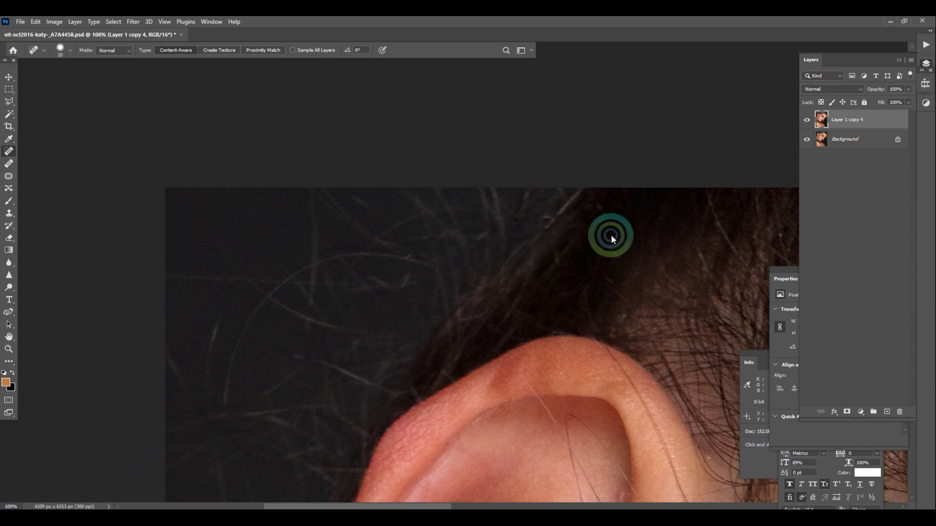
Heal the light stray hairs crossing the dark hair between the ear and the forehead hairline.
left_click_drag(610, 229, 361, 182)
left_click_drag(373, 145, 468, 307)
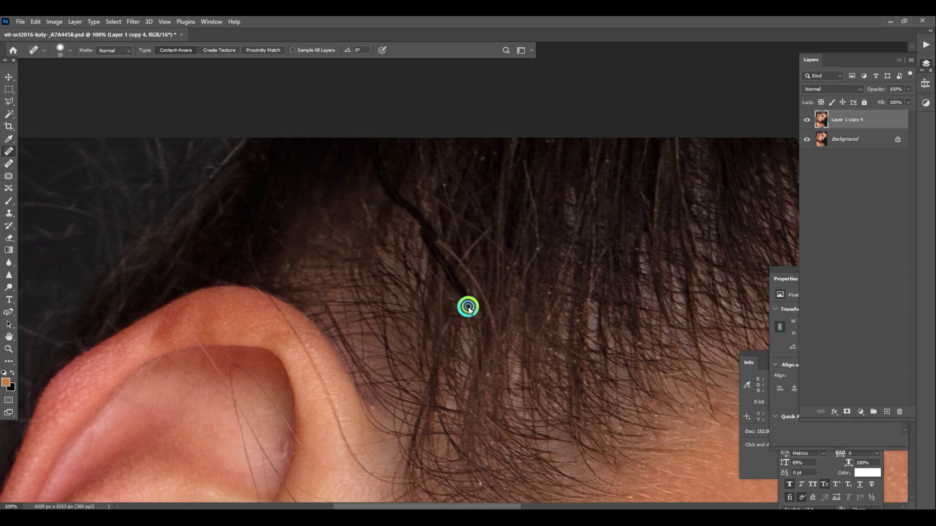
left_click_drag(425, 239, 501, 318)
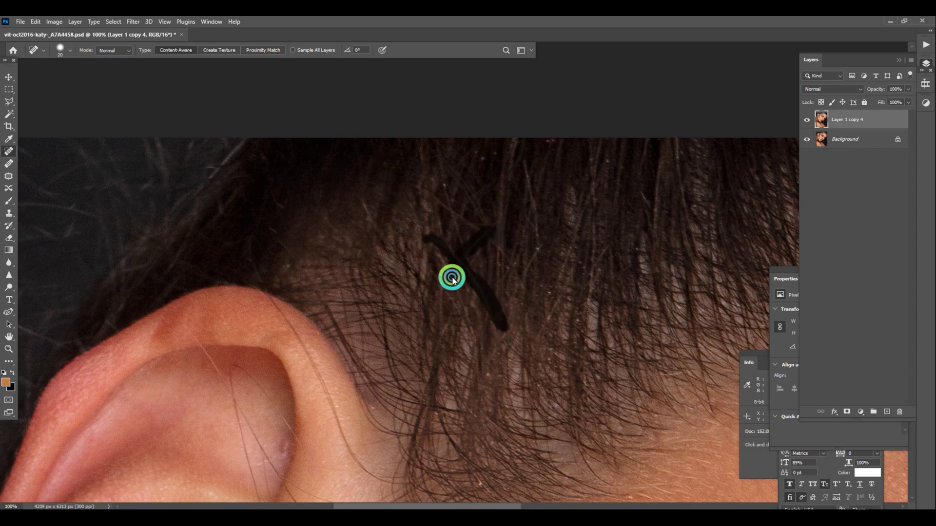
left_click_drag(452, 278, 453, 276)
mouse_move(526, 276)
left_mouse_down()
mouse_move(538, 247)
mouse_move(523, 159)
left_mouse_up()
Heal the long stray hair running down the ear's upper front rim onto the skin, using a slightly larger healing brush.
mouse_move(300, 348)
left_mouse_down()
mouse_move(552, 317)
mouse_move(489, 254)
left_mouse_up()
key("bracketleft")
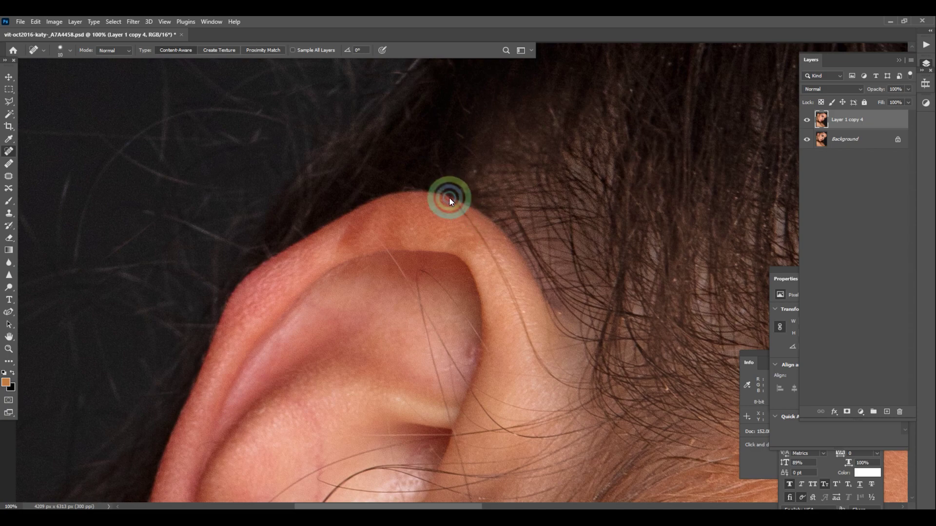
key("bracketright")
left_click_drag(446, 197, 494, 252)
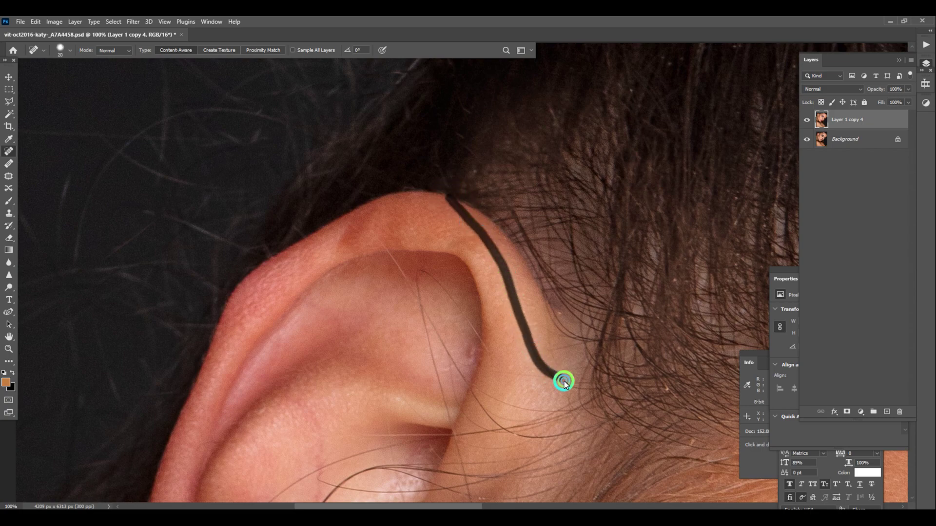
left_click_drag(584, 390, 583, 390)
key("bracketleft")
Heal the hair tips at the top of the ear's hollow and the faint hair remnants along its front rim.
key("ctrl+plus")
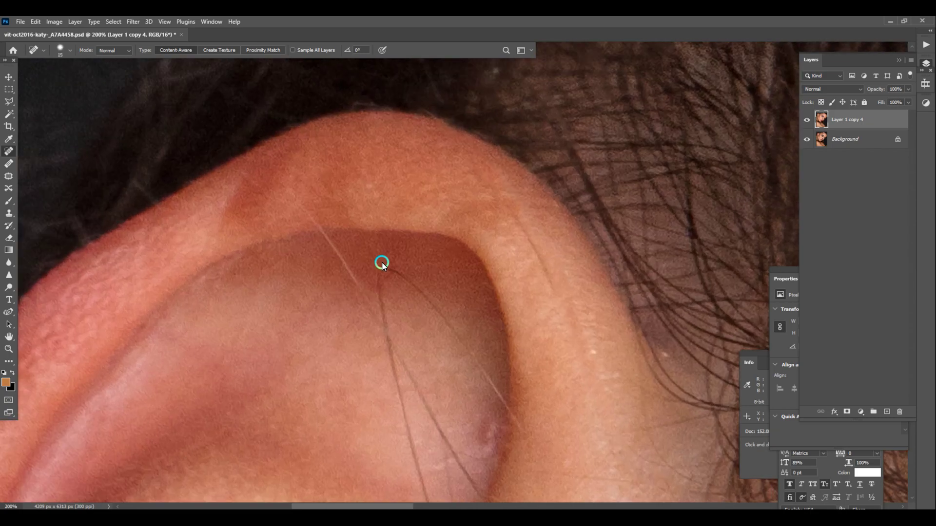
left_click_drag(382, 263, 544, 232)
key("bracketleft")
left_click_drag(476, 188, 532, 262)
mouse_move(560, 308)
left_mouse_down()
mouse_move(580, 255)
mouse_move(661, 373)
left_mouse_up()
left_click_drag(686, 405, 687, 405)
Remove the two crossing hairs and their remnants inside the upper hollow of the ear.
left_click_drag(597, 381, 529, 234)
key("bracketright")
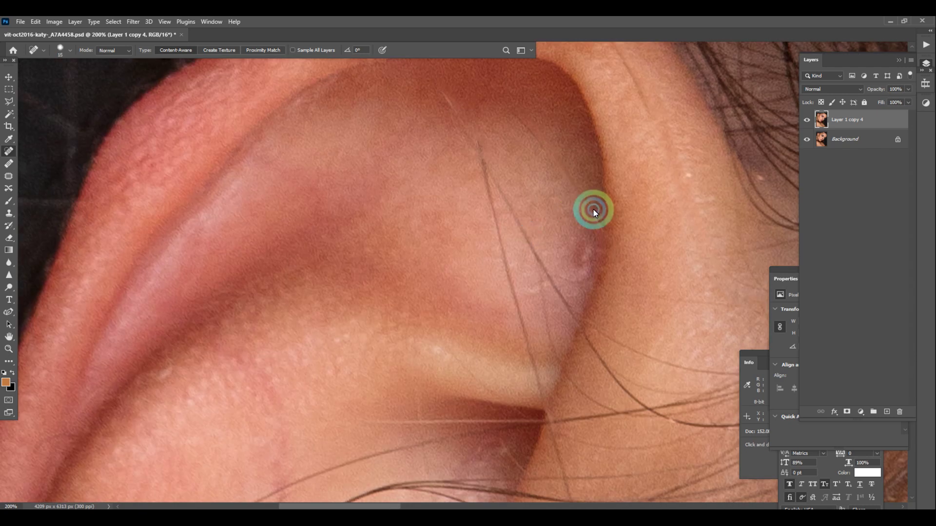
left_click_drag(594, 209, 600, 229)
left_click_drag(555, 157, 507, 129)
mouse_move(452, 108)
left_mouse_down()
mouse_move(482, 160)
mouse_move(541, 408)
left_mouse_up()
mouse_move(482, 152)
left_mouse_down()
mouse_move(579, 329)
mouse_move(550, 326)
mouse_move(560, 368)
left_mouse_up()
key("bracketright")
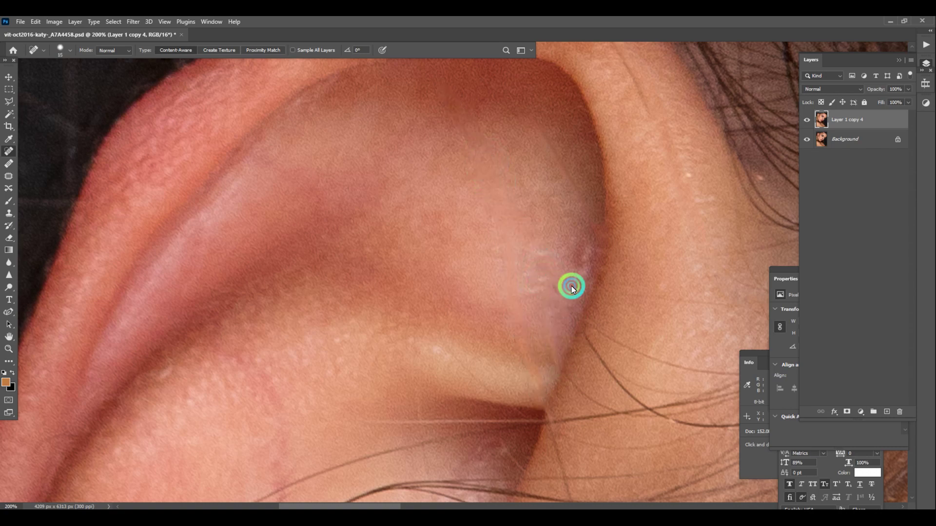
mouse_move(570, 284)
left_mouse_down()
mouse_move(587, 245)
mouse_move(588, 261)
left_mouse_up()
Heal the light line in the ear's fold and the curved hairs crossing the skin between the ear and the hairline.
left_click_drag(616, 356, 427, 197)
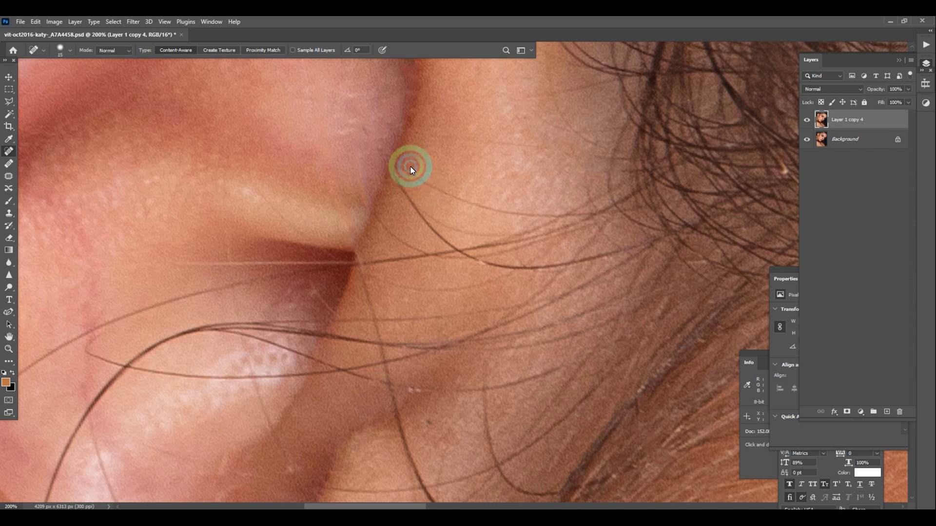
mouse_move(234, 265)
left_mouse_down()
mouse_move(418, 257)
mouse_move(536, 235)
mouse_move(547, 216)
left_mouse_up()
mouse_move(408, 172)
left_mouse_down()
mouse_move(484, 207)
mouse_move(552, 217)
mouse_move(408, 192)
left_mouse_up()
key("bracketleft")
mouse_move(468, 260)
left_mouse_down()
mouse_move(510, 268)
mouse_move(569, 261)
mouse_move(668, 226)
left_mouse_up()
key("bracketright")
mouse_move(383, 226)
left_mouse_down()
mouse_move(435, 254)
mouse_move(480, 255)
mouse_move(616, 195)
mouse_move(430, 228)
mouse_move(463, 253)
left_mouse_up()
left_click_drag(534, 268, 618, 256)
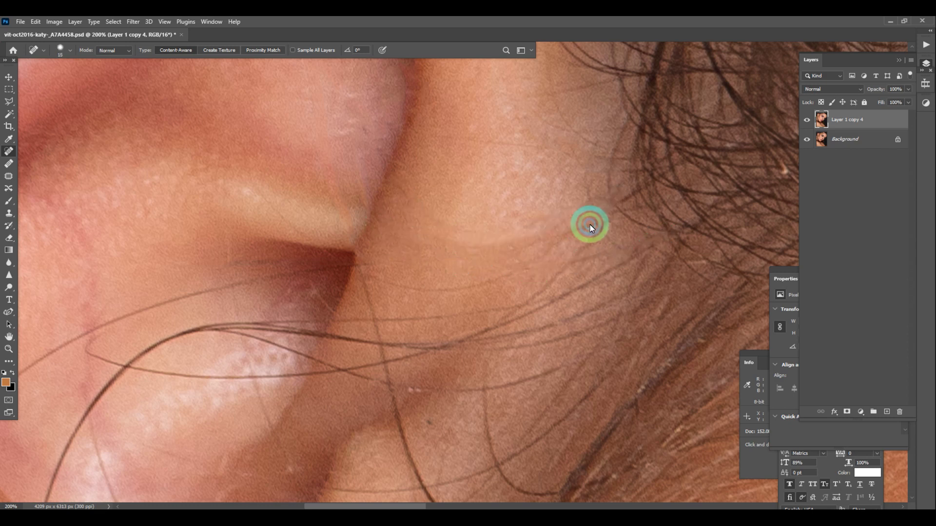
left_click_drag(591, 228, 601, 195)
Heal the thin arching hairs that cross the middle fold of the ear below the main strand.
mouse_move(340, 266)
left_mouse_down()
mouse_move(144, 309)
mouse_move(59, 350)
mouse_move(436, 147)
mouse_move(380, 184)
mouse_move(294, 280)
mouse_move(272, 322)
mouse_move(270, 369)
mouse_move(287, 266)
left_mouse_up()
mouse_move(295, 220)
left_mouse_down()
mouse_move(293, 292)
mouse_move(316, 424)
left_mouse_up()
left_click_drag(647, 132, 465, 164)
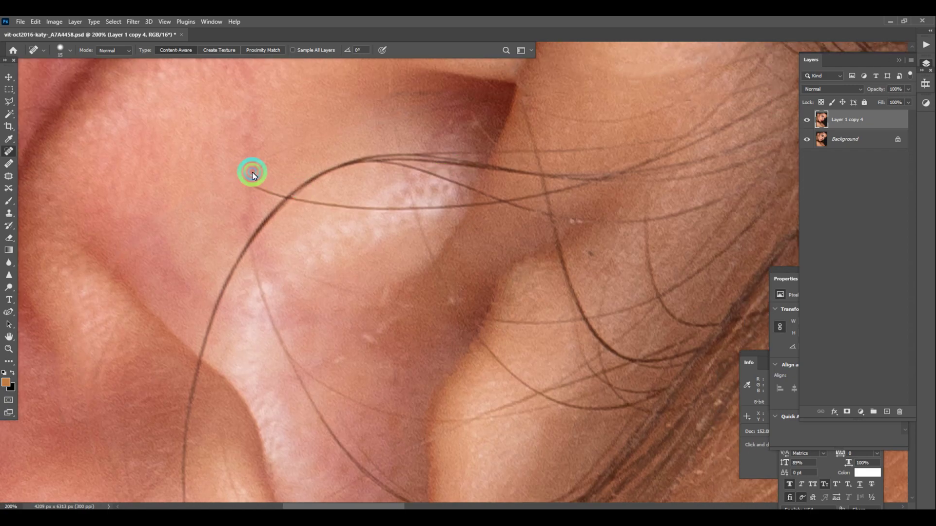
mouse_move(254, 157)
left_mouse_down()
mouse_move(254, 182)
mouse_move(331, 205)
mouse_move(494, 206)
mouse_move(602, 177)
left_mouse_up()
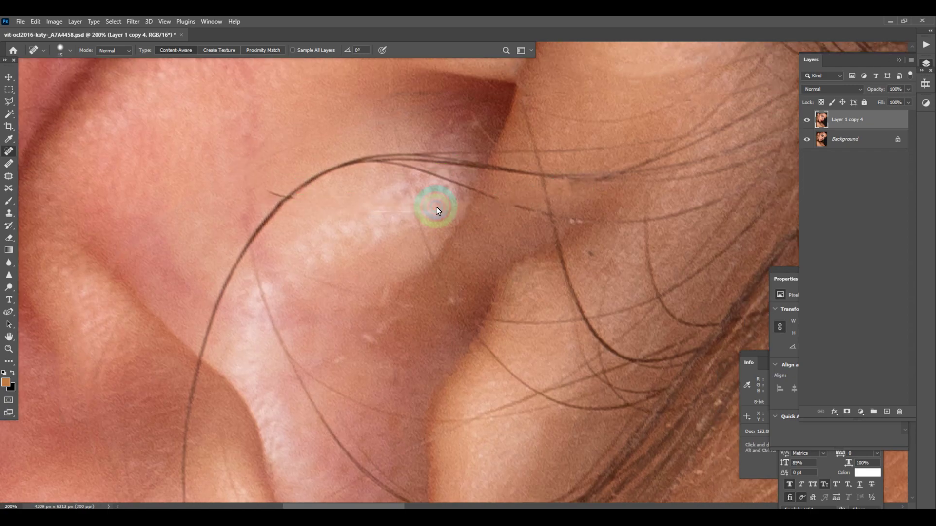
left_click_drag(273, 193, 340, 207)
left_click_drag(452, 222, 436, 168)
Heal the faint hairs around the ear's inner fold and the curved hair on the skin in front of the tragus.
key("bracketleft")
mouse_move(397, 149)
left_mouse_down()
mouse_move(449, 267)
mouse_move(371, 240)
mouse_move(389, 255)
left_mouse_up()
mouse_move(380, 267)
left_mouse_down()
mouse_move(368, 281)
mouse_move(447, 255)
left_mouse_up()
left_click_drag(526, 263, 412, 247)
key("bracketright")
mouse_move(362, 247)
left_mouse_down()
mouse_move(396, 254)
mouse_move(474, 243)
mouse_move(558, 212)
mouse_move(631, 151)
mouse_move(648, 114)
left_mouse_up()
mouse_move(517, 126)
left_mouse_down()
mouse_move(538, 234)
mouse_move(591, 255)
left_mouse_up()
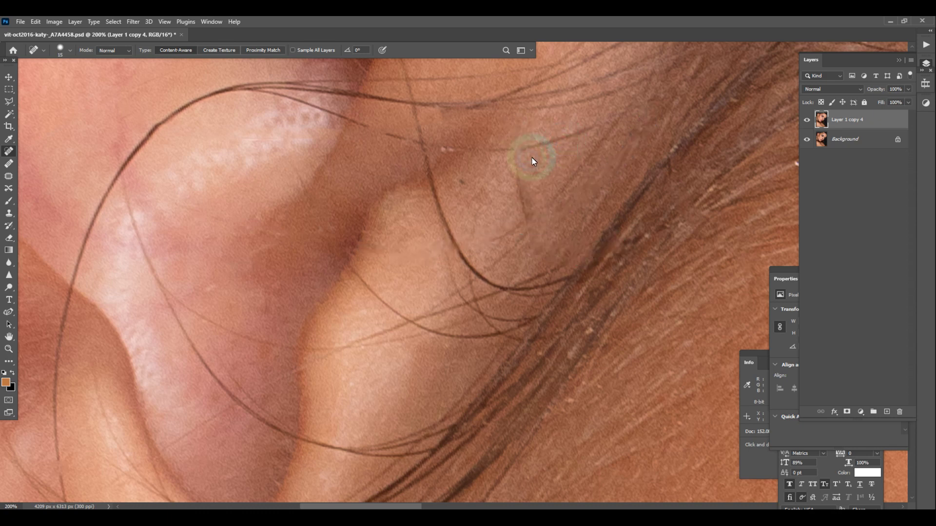
left_click_drag(510, 182, 534, 221)
Remove the long dark strand and the thin hairs curving across the tragus toward the sideburn.
mouse_move(586, 130)
left_mouse_down()
mouse_move(411, 146)
mouse_move(299, 105)
mouse_move(197, 95)
left_mouse_up()
mouse_move(425, 141)
left_mouse_down()
mouse_move(470, 268)
mouse_move(560, 278)
mouse_move(412, 317)
left_mouse_up()
mouse_move(540, 314)
left_mouse_down()
mouse_move(476, 334)
mouse_move(337, 260)
left_mouse_up()
mouse_move(455, 297)
left_mouse_down()
mouse_move(486, 302)
mouse_move(469, 328)
mouse_move(572, 253)
left_mouse_up()
mouse_move(534, 248)
left_mouse_down()
mouse_move(498, 263)
mouse_move(528, 271)
left_mouse_up()
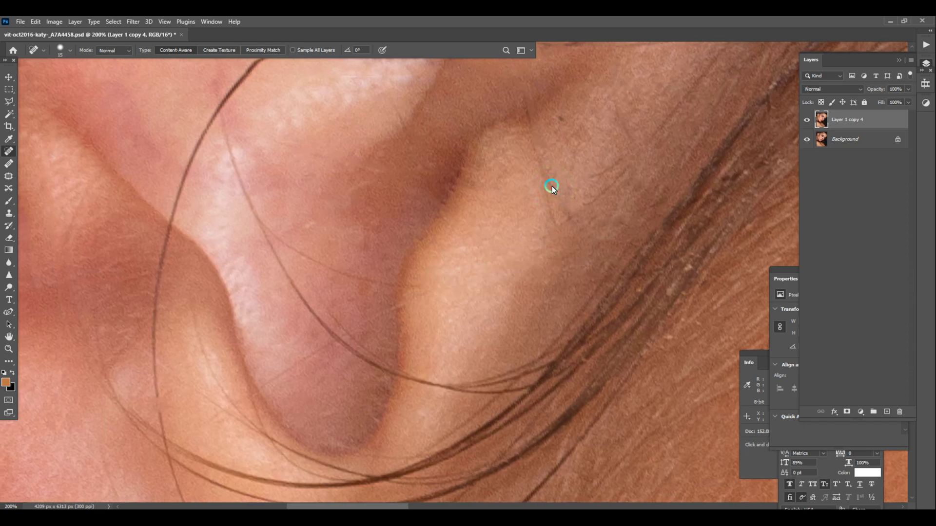
Heal the long curved hair and the finer strands crossing the lower bowl of the ear.
mouse_move(227, 131)
left_mouse_down()
mouse_move(263, 244)
mouse_move(332, 333)
mouse_move(448, 382)
mouse_move(543, 369)
left_mouse_up()
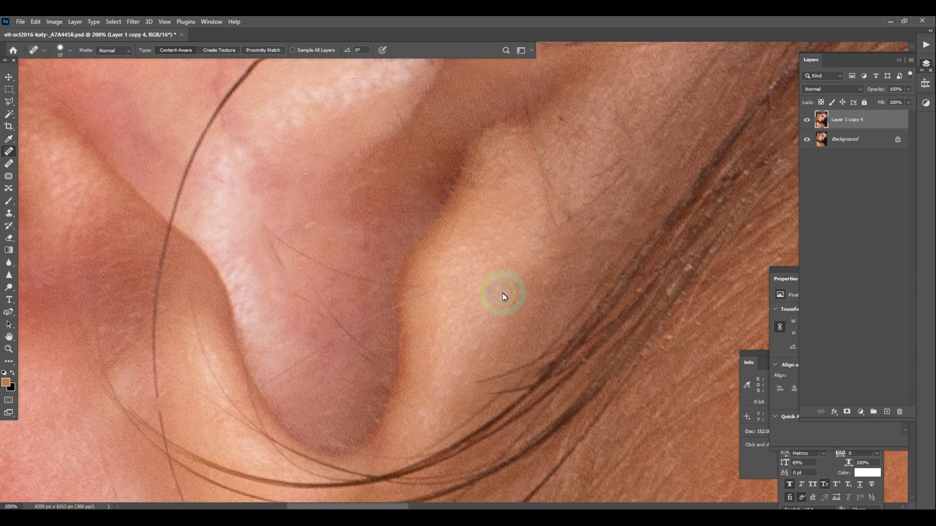
mouse_move(258, 223)
left_mouse_down()
mouse_move(278, 242)
mouse_move(430, 287)
left_mouse_up()
left_click_drag(279, 257, 354, 346)
left_click_drag(402, 305, 255, 397)
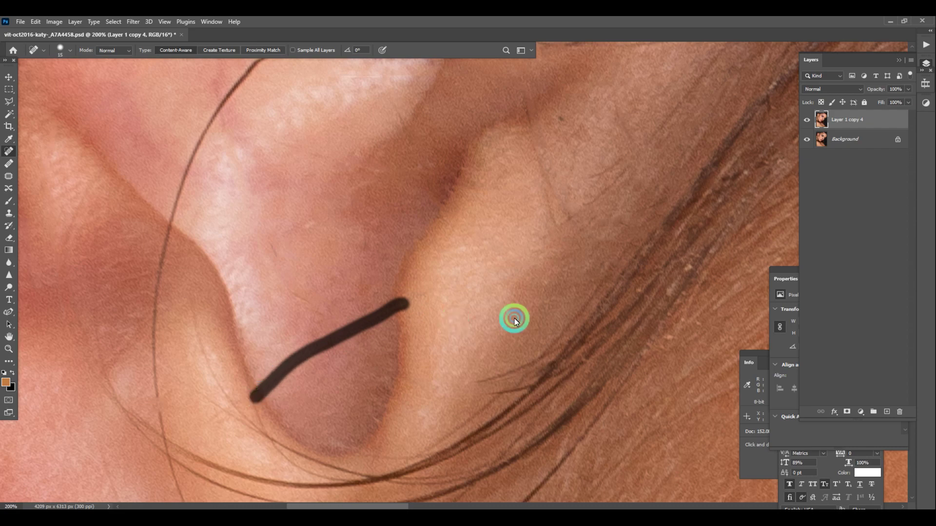
Heal the short wisps beside the tragus and the dark strand arching over the ear's inner fold.
left_click_drag(515, 320, 500, 193)
mouse_move(453, 262)
left_mouse_down()
mouse_move(551, 218)
mouse_move(532, 248)
left_mouse_up()
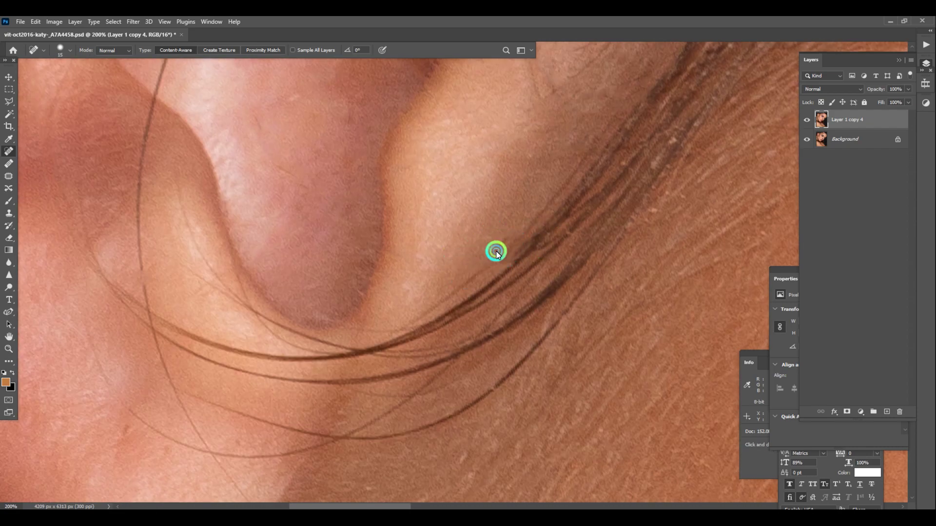
left_click_drag(449, 238, 701, 427)
scroll(663, 151, "up", 3)
scroll(635, 222, "right", 5)
mouse_move(685, 202)
left_mouse_down()
mouse_move(627, 225)
mouse_move(371, 214)
mouse_move(299, 253)
mouse_move(243, 334)
mouse_move(214, 414)
left_mouse_up()
mouse_move(317, 250)
left_mouse_down()
mouse_move(330, 230)
mouse_move(373, 209)
left_mouse_up()
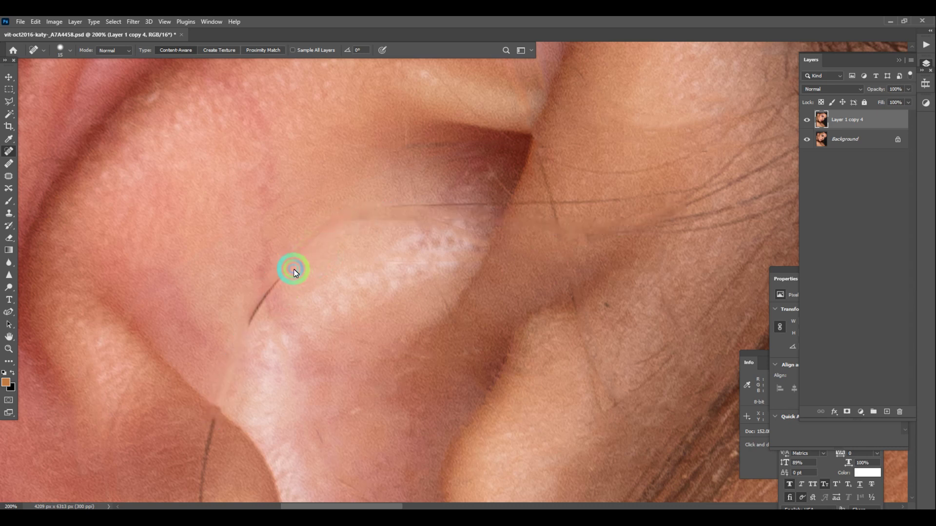
left_click_drag(294, 268, 252, 318)
Clean up the remaining horizontal hairs and strand remnants between the ear canal and the sideburn.
left_click_drag(405, 201, 518, 203)
scroll(557, 201, "right", 1)
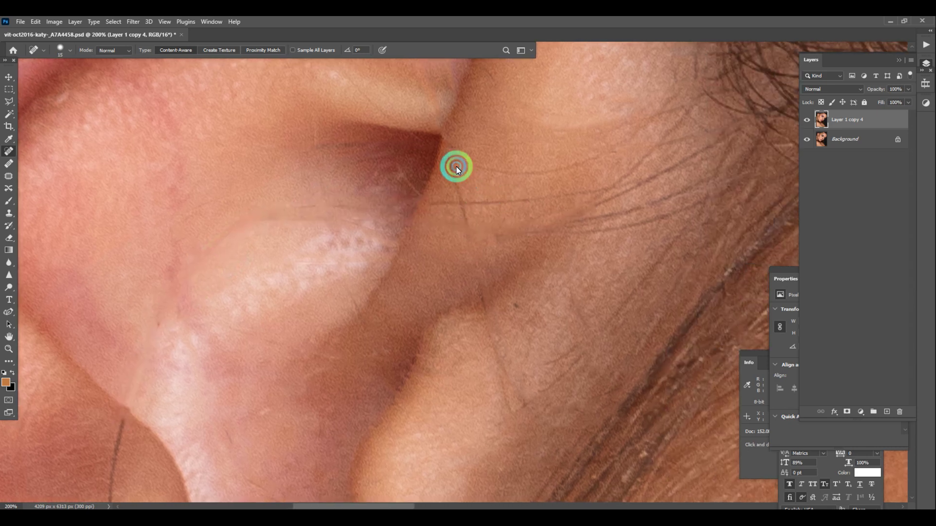
mouse_move(456, 166)
left_mouse_down()
mouse_move(458, 205)
mouse_move(545, 202)
left_mouse_up()
mouse_move(464, 231)
left_mouse_down()
mouse_move(537, 226)
mouse_move(618, 200)
left_mouse_up()
scroll(618, 201, "right", 4)
left_click_drag(423, 238, 565, 180)
left_click_drag(506, 231, 367, 259)
left_click_drag(400, 216, 412, 220)
scroll(384, 217, "down", 6)
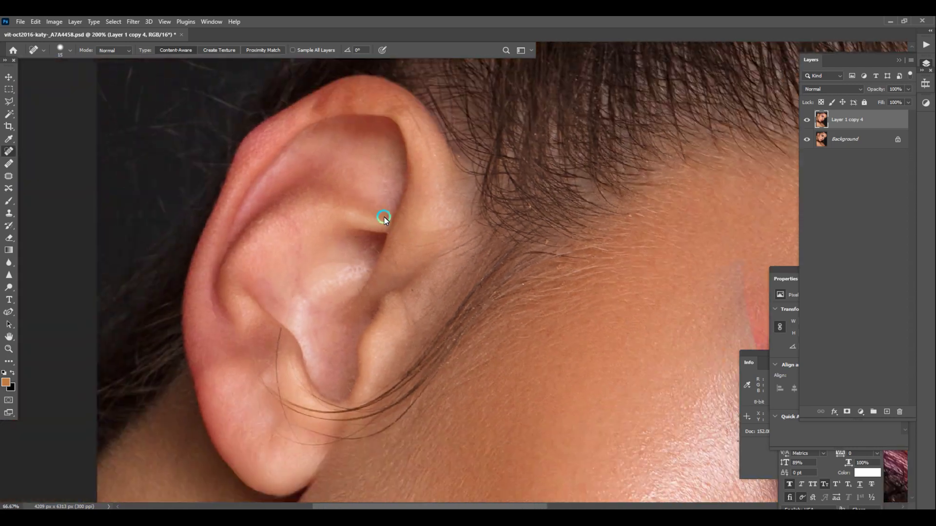
Duplicate the layer and shift the ear's red tones toward orange with Hue/Saturation on an adjusted Reds range, keeping saturation at 0.
scroll(485, 202, "up", 2)
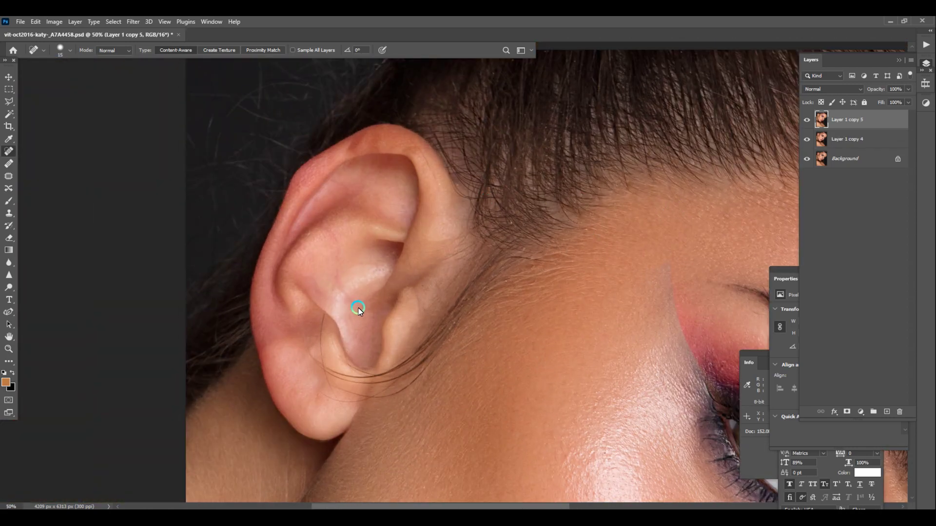
key("ctrl+u")
left_click(779, 162)
left_click(750, 171)
left_click_drag(825, 210, 832, 229)
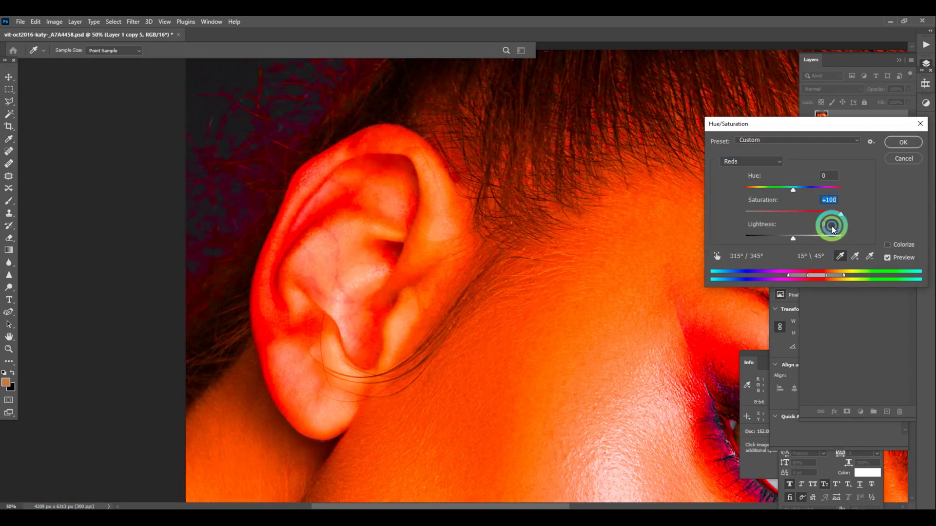
left_click(817, 276)
left_click_drag(808, 278, 803, 278)
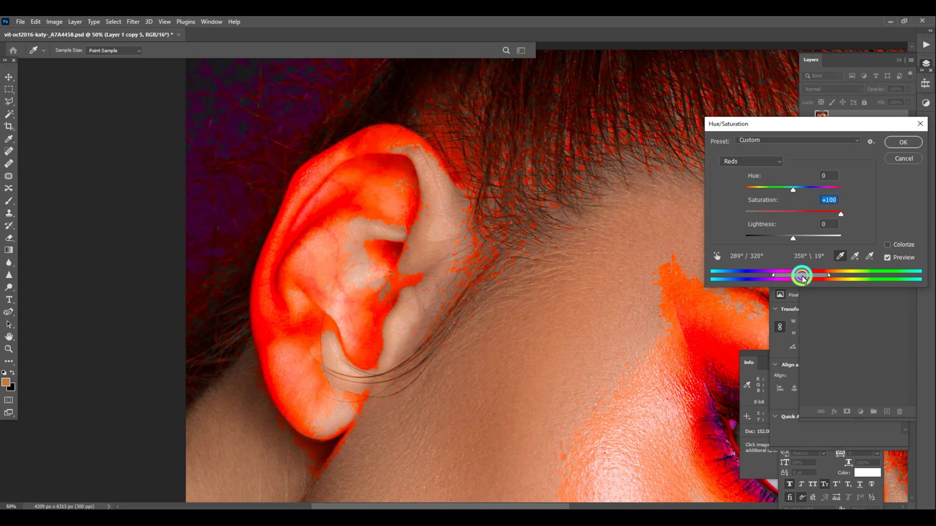
type("0")
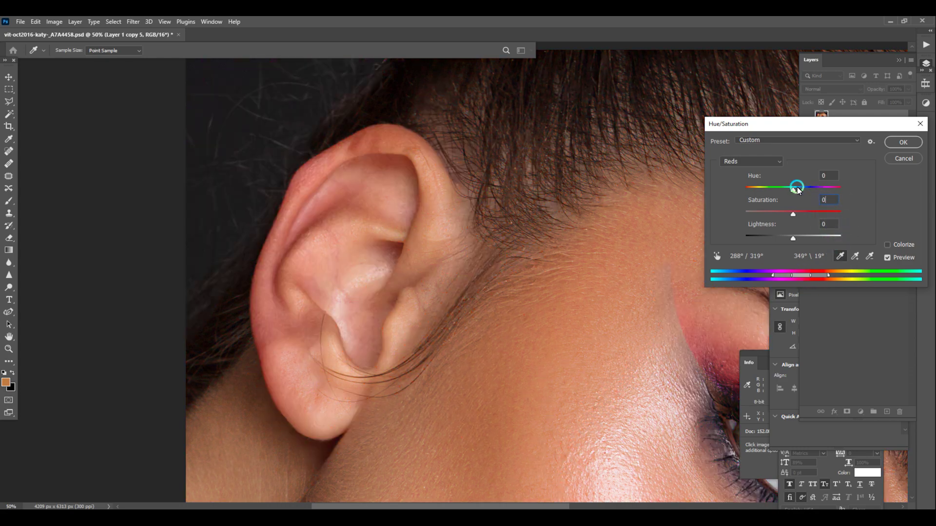
left_click(903, 142)
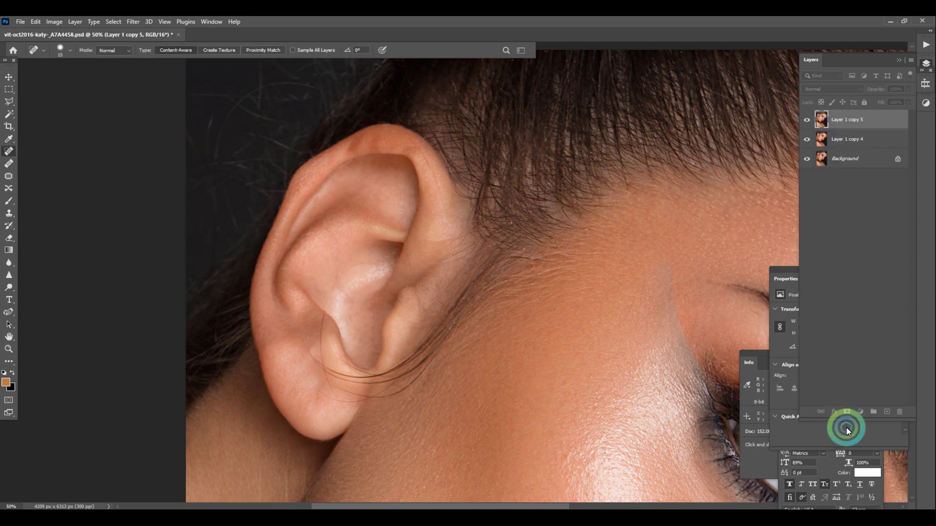
Hide the colour correction with a black mask, paint it back over the ear in white, and lower the layer's opacity to about 75%.
key("b")
key("d")
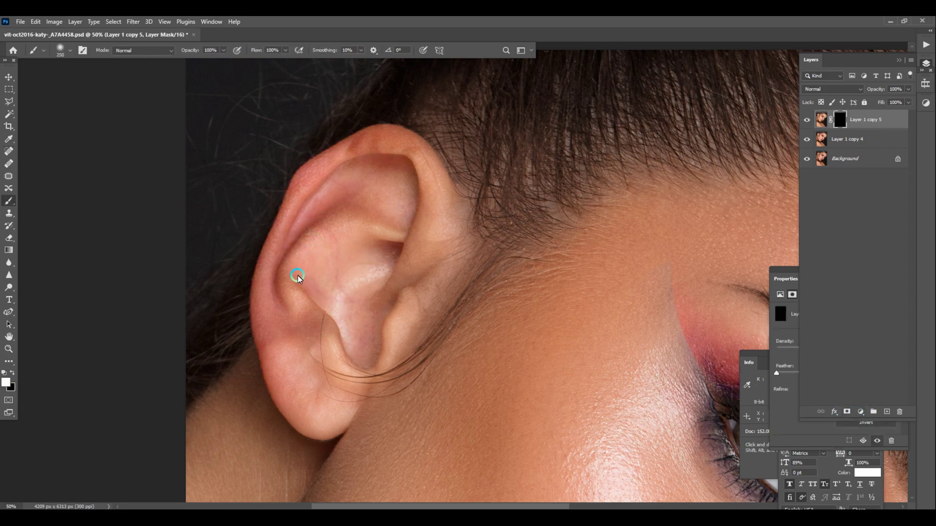
scroll(560, 180, "down", 4)
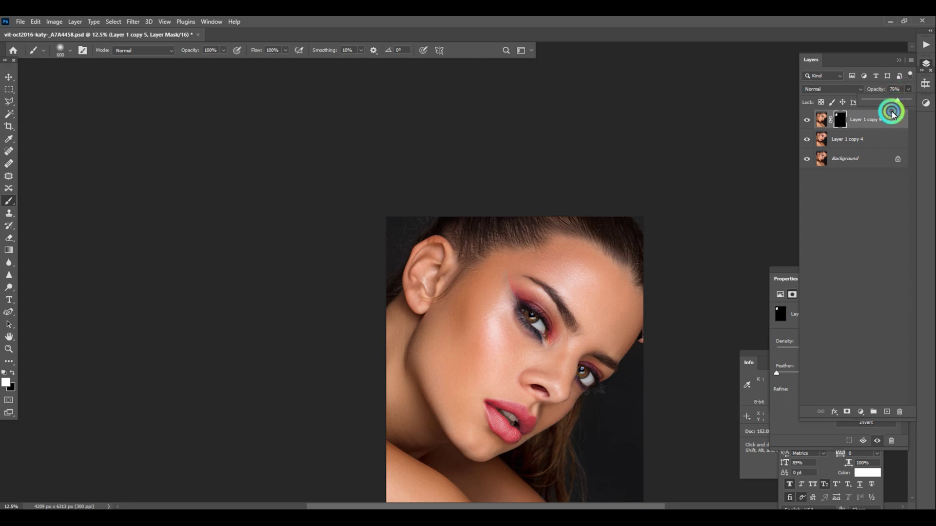
Merge Layer 1 copy 5 with Layer 1 copy 4.
left_click(850, 140, "ctrl")
key("ctrl+e")
key("ctrl+plus")
key("ctrl+plus")
key("ctrl+plus")
key("ctrl+plus")
key("ctrl+plus")
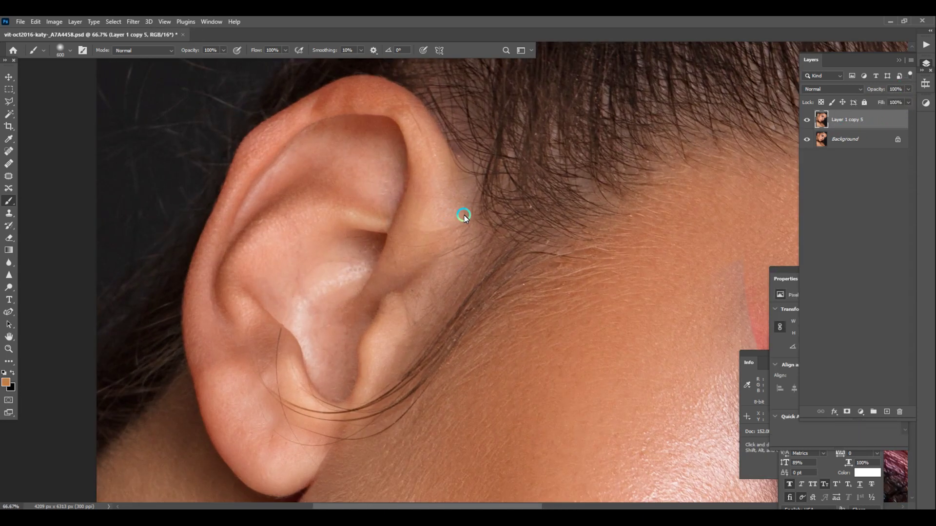
Duplicate the merged layer, hide the upper copy, and apply a 5-pixel Gaussian Blur to Layer 1 copy 5.
left_click(807, 120)
left_click(831, 146)
left_click(134, 22)
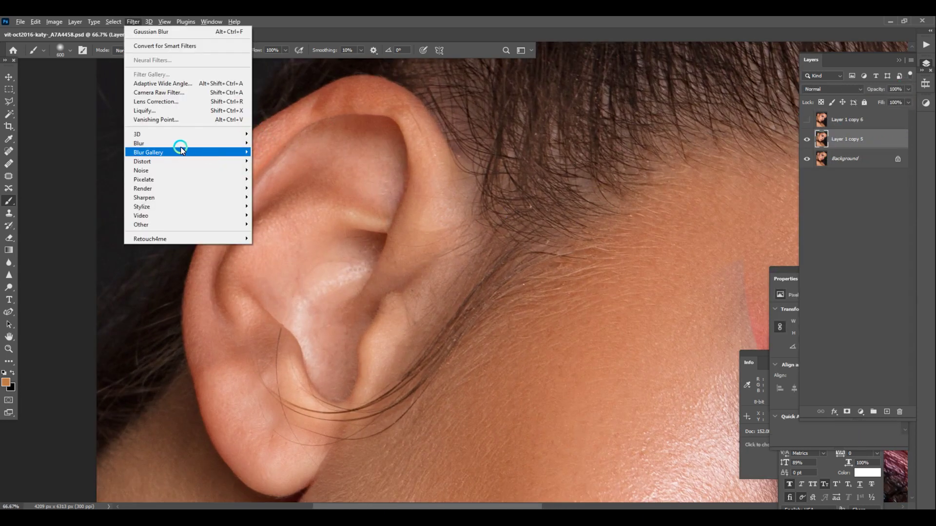
left_click(177, 143)
left_click(278, 181)
left_click(476, 159)
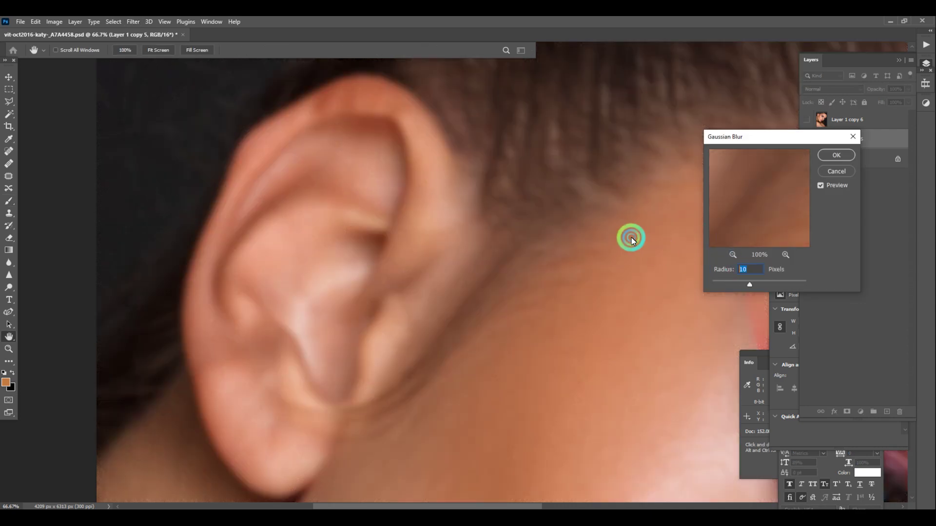
type("5")
key("Return")
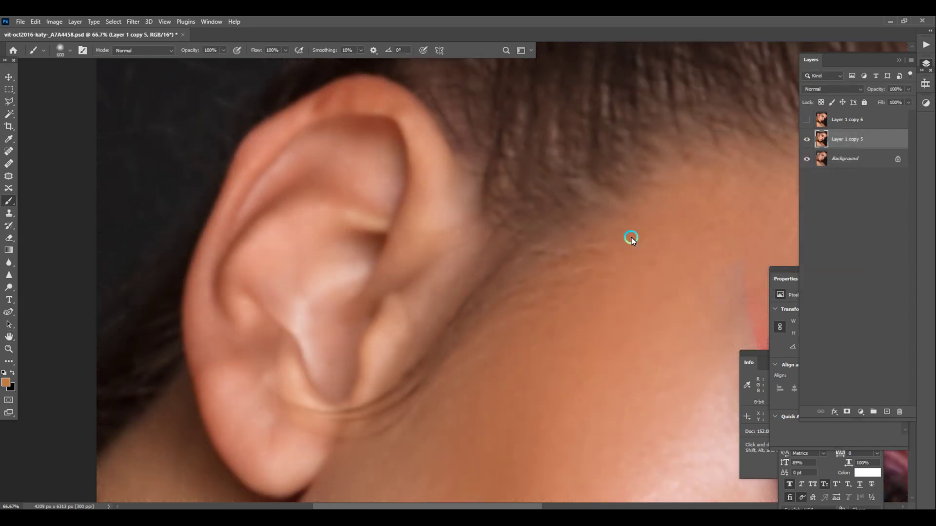
Show Layer 1 copy 6, extract its texture with Apply Image, and set its blend mode to Linear Light.
left_click(845, 125)
left_click(807, 122)
key("alt+i")
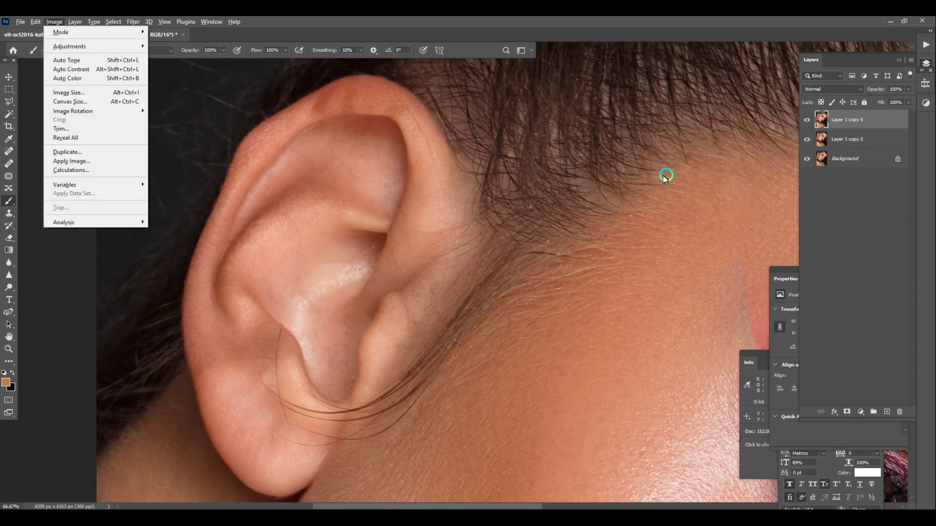
key("y")
key("Return")
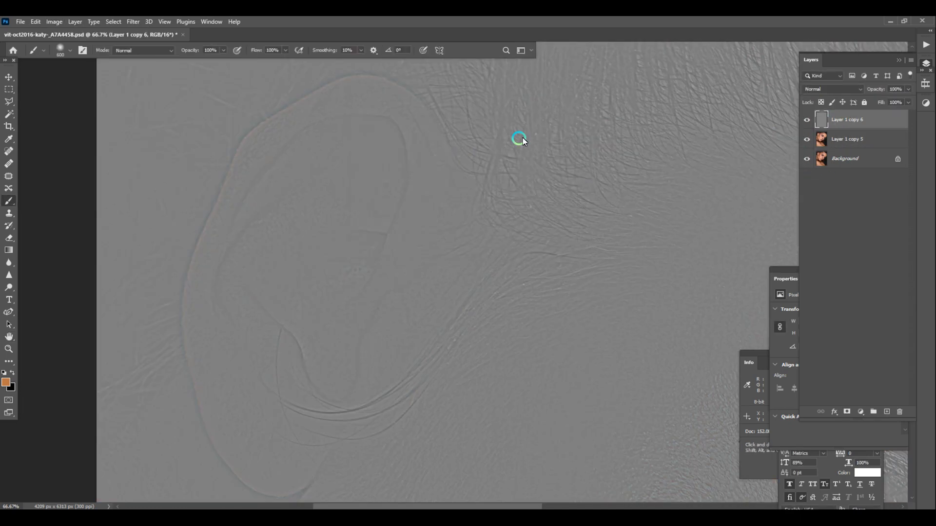
left_click(836, 89)
left_click(819, 232)
Hide the Layer 1 copy 6 texture layer and duplicate the blurred Layer 1 copy 5.
left_click(807, 121)
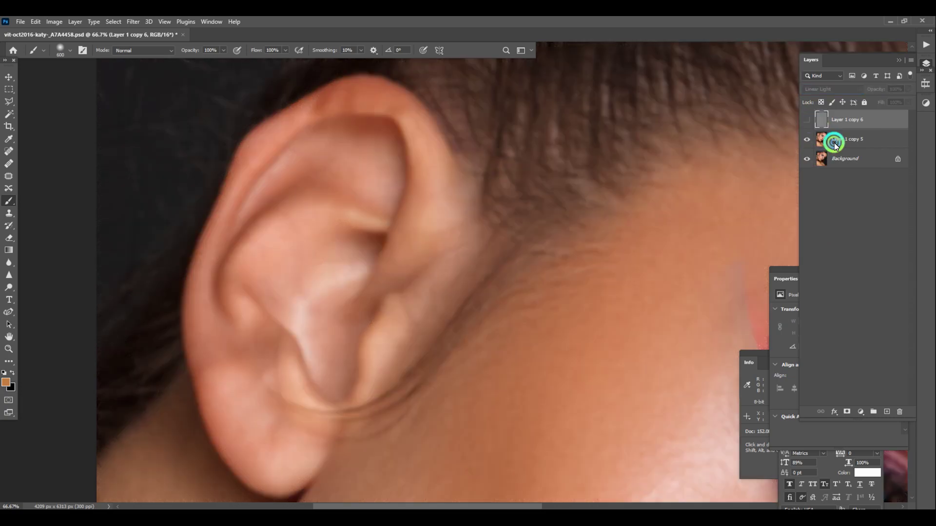
left_click(834, 144)
key("ctrl+j")
Smooth the color transitions along the ear's upper rim on Layer 1 copy 7 with the Mixer Brush.
left_click_drag(303, 133, 395, 255)
key("ctrl+plus")
key("[")
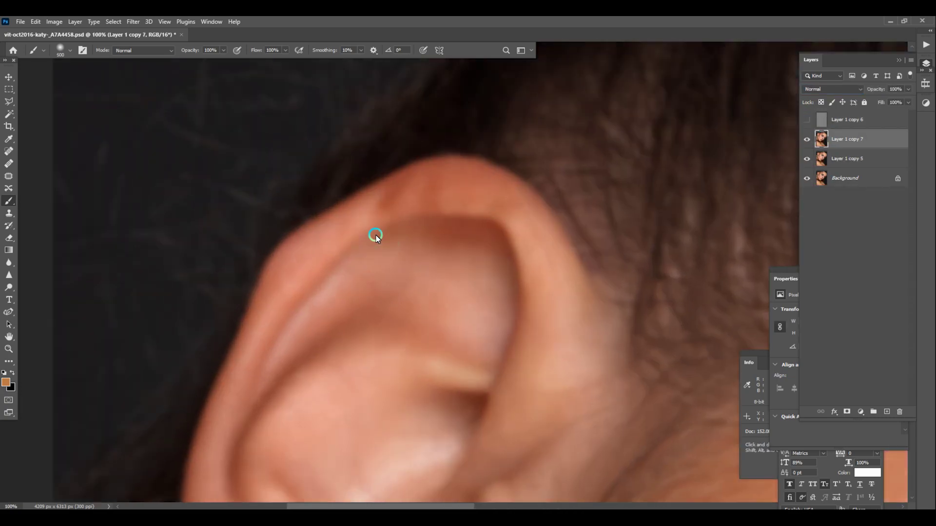
right_click(6, 205)
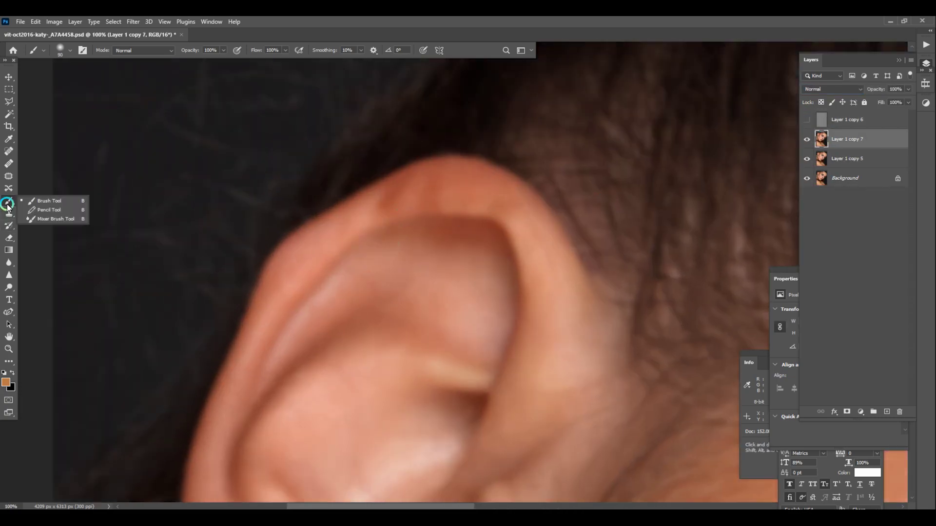
left_click(49, 223)
left_click(351, 213)
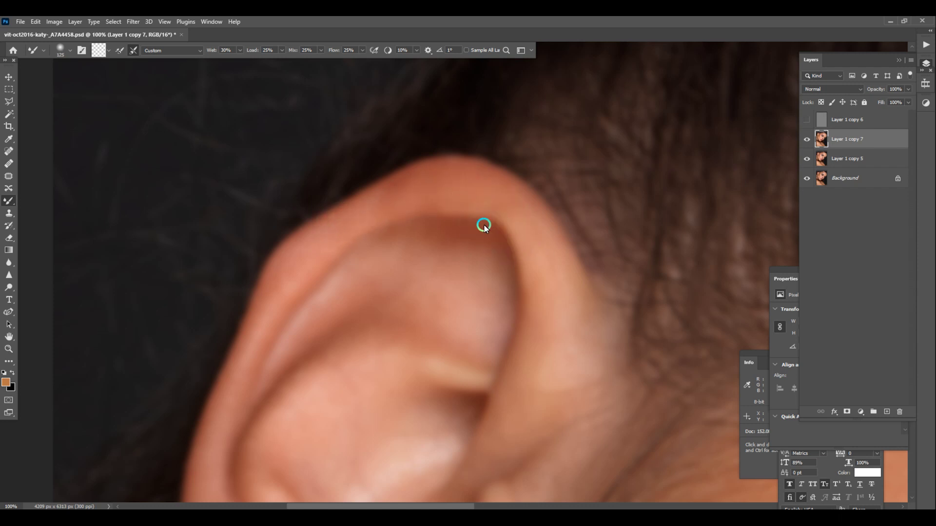
Blend the uneven tones in the ear's central bowl and on the earlobe with the Mixer Brush.
left_click_drag(464, 293, 538, 111)
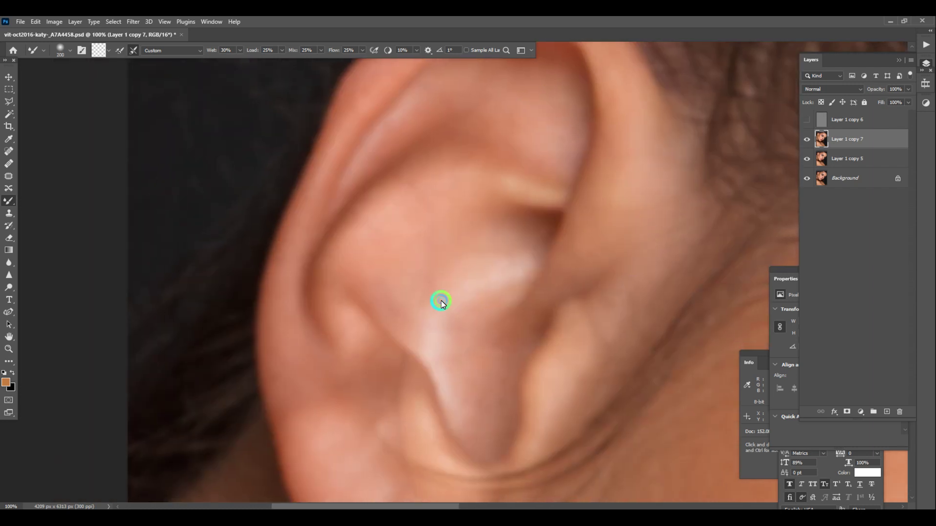
scroll(397, 239, "down", 4)
scroll(486, 184, "left", 2)
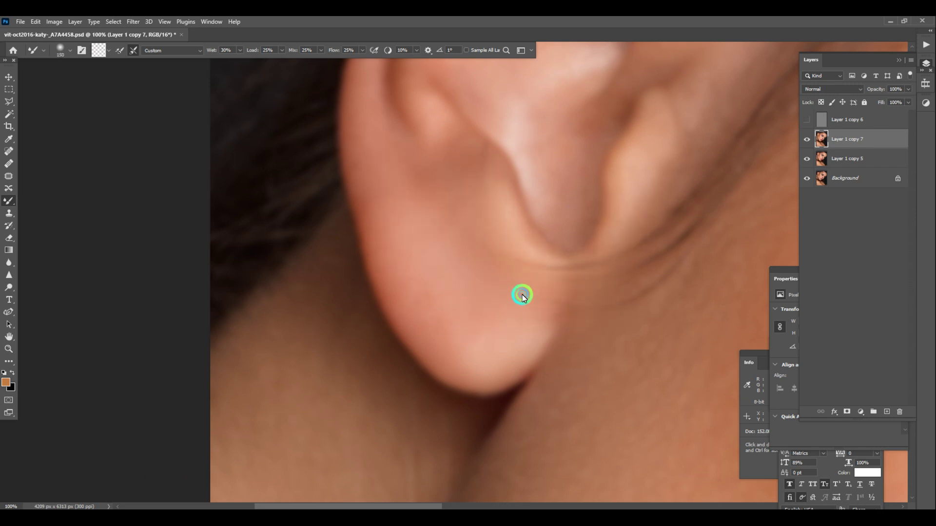
Blend the tones of the upper inner ear and the lobe, and toggle Layer 1 copy 7 to compare.
scroll(642, 222, "up", 3)
scroll(641, 222, "right", 2)
scroll(628, 184, "up", 4)
scroll(628, 185, "right", 1)
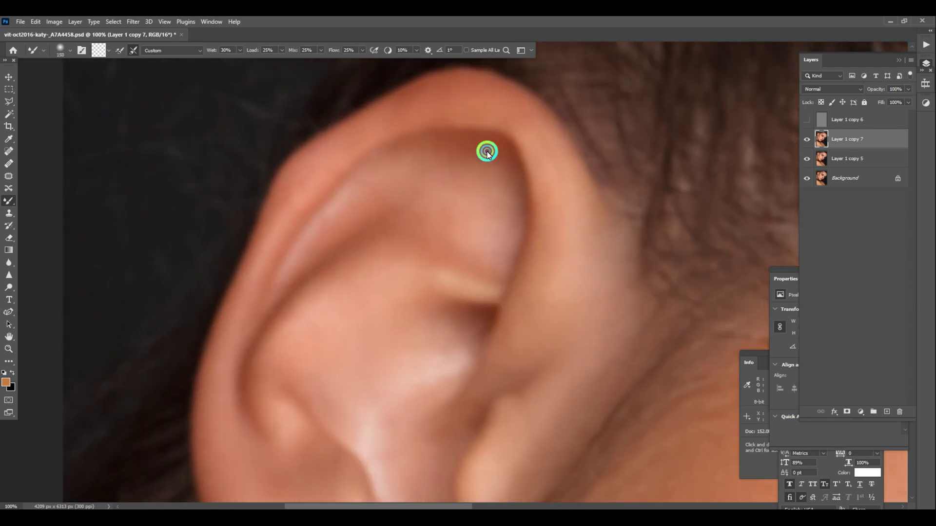
scroll(486, 140, "down", 3)
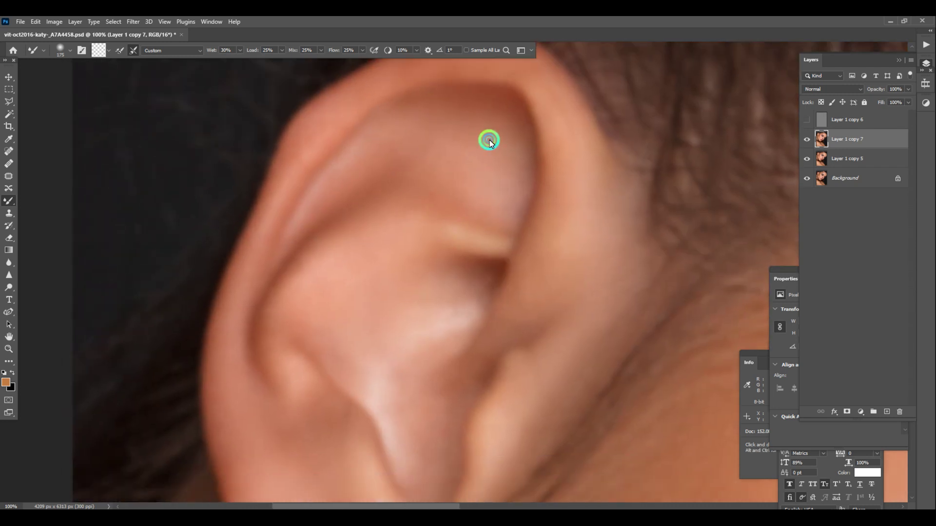
scroll(452, 152, "left", 2)
left_click_drag(511, 110, 482, 97)
left_click_drag(405, 288, 599, 321)
left_click(804, 141)
left_click(804, 140)
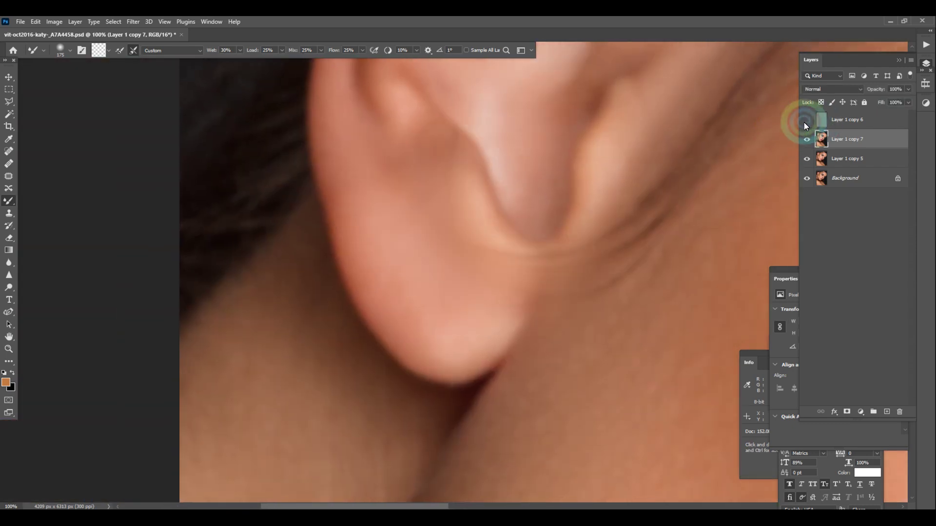
Show the Layer 1 copy 6 texture layer and clone out the stray hairs on the upper earlobe at 100% opacity.
left_click(804, 120)
left_click(843, 121)
key("s")
key("ctrl+plus")
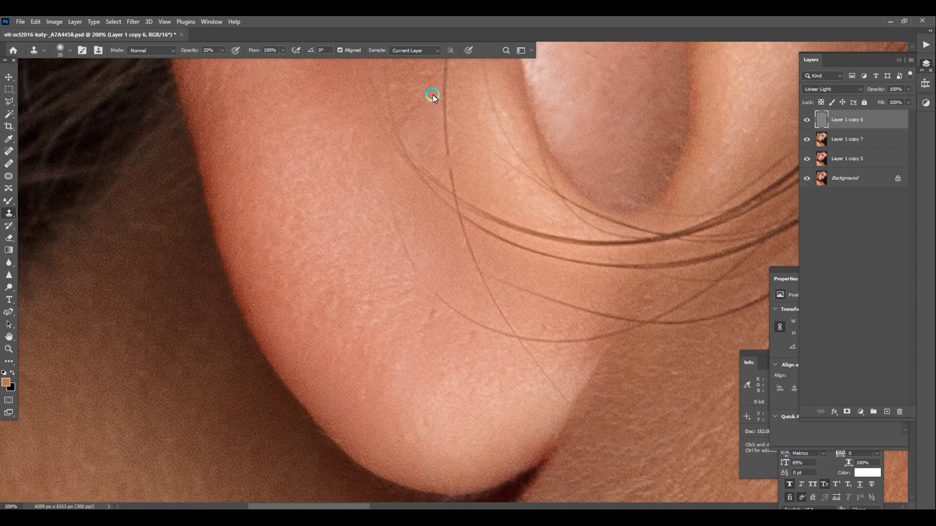
scroll(455, 246, "up", 3)
key("0")
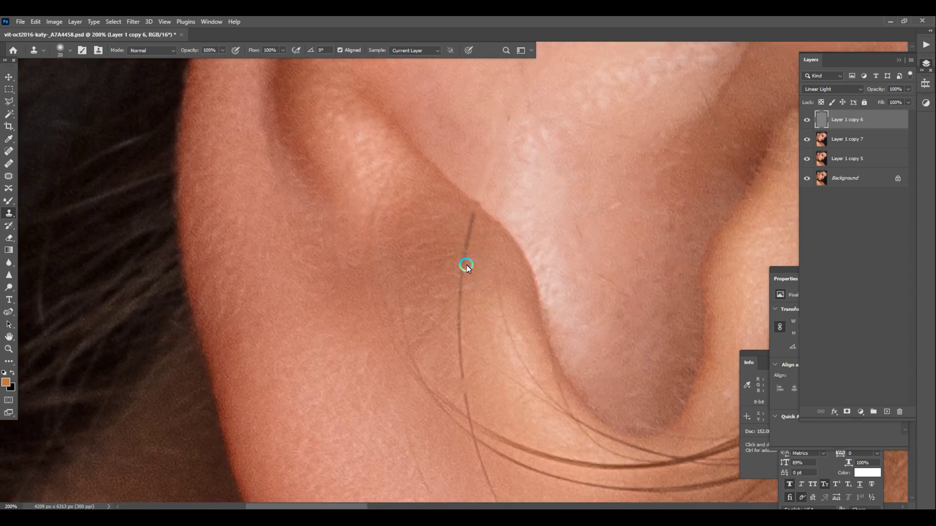
scroll(464, 346, "down", 2)
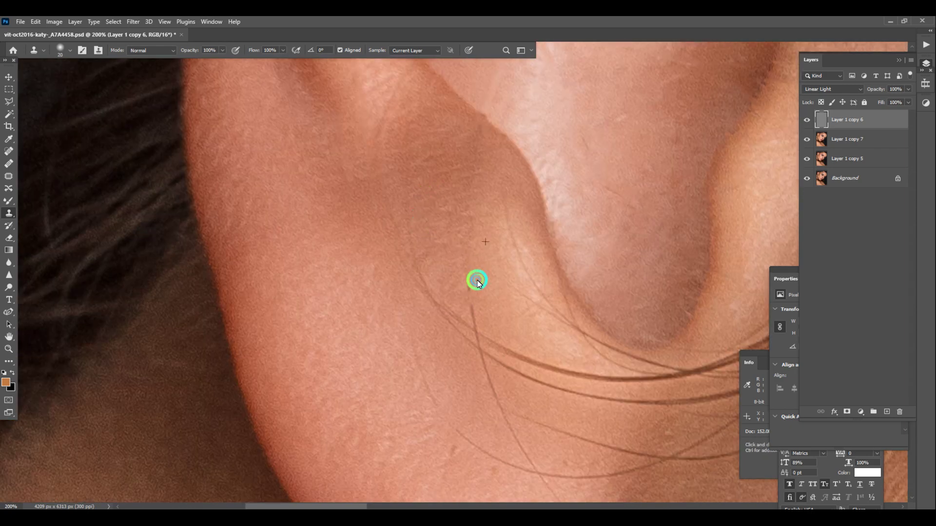
left_click(433, 205, "alt")
mouse_move(412, 273)
left_mouse_down()
mouse_move(445, 313)
mouse_move(455, 311)
left_mouse_up()
left_click(430, 244, "alt")
left_click_drag(478, 344, 491, 345)
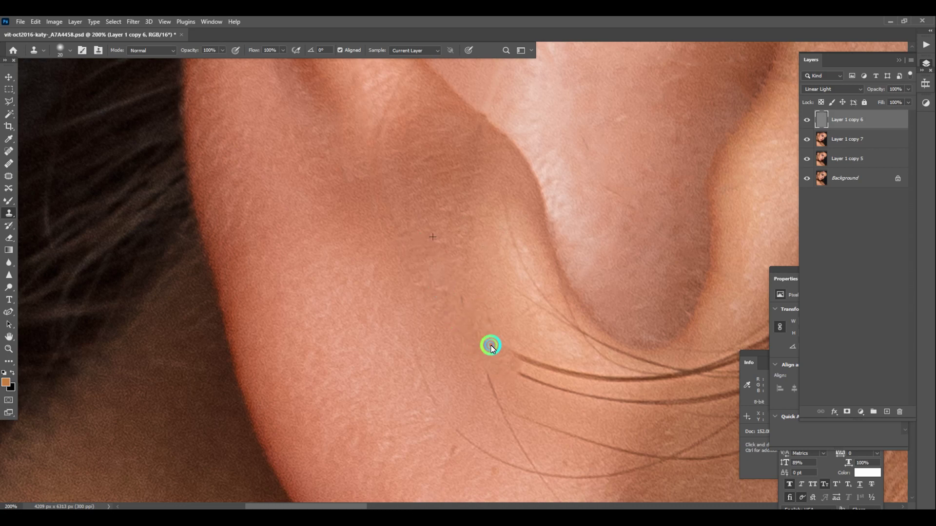
Clone out the thin hairs crossing the lower earlobe and the adjoining cheek skin on Layer 1 copy 6.
scroll(505, 387, "down", 4)
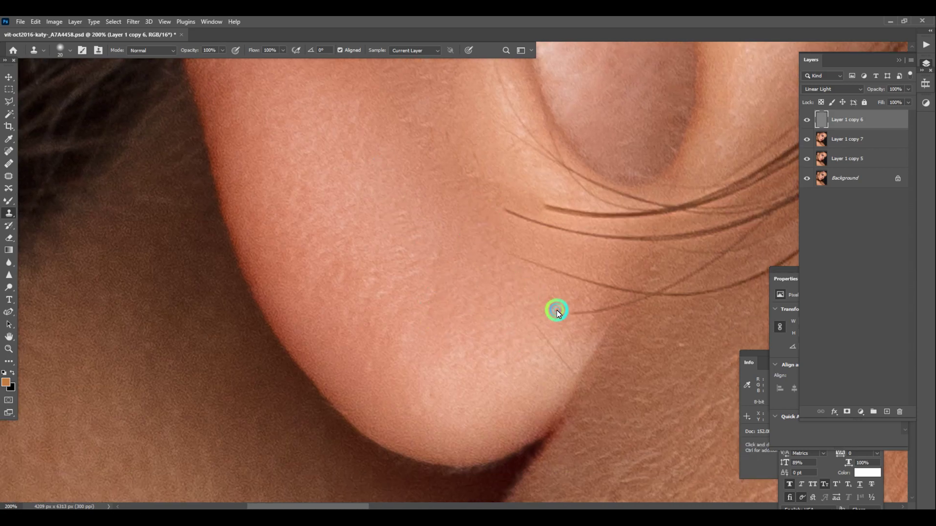
scroll(546, 296, "right", 5)
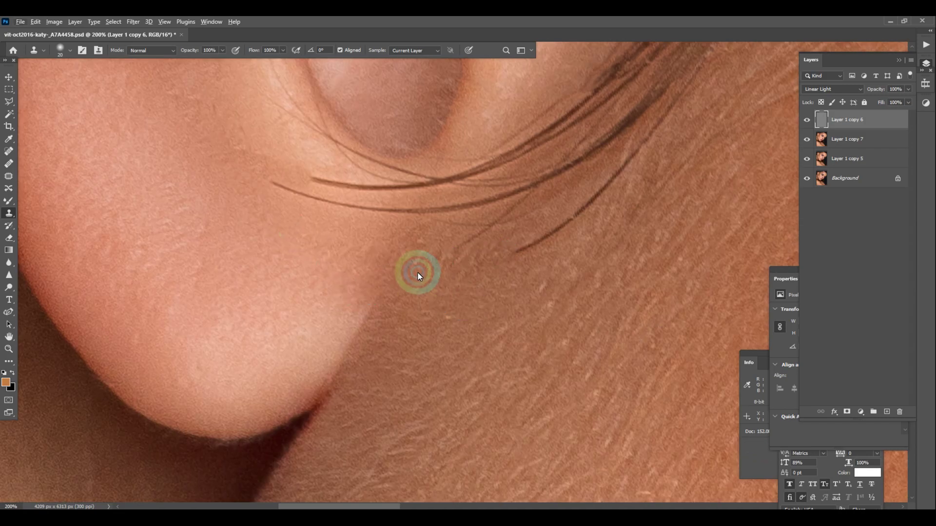
key("ctrl+z")
left_click(399, 293, "alt")
mouse_move(398, 264)
left_mouse_down()
mouse_move(533, 243)
mouse_move(662, 125)
left_mouse_up()
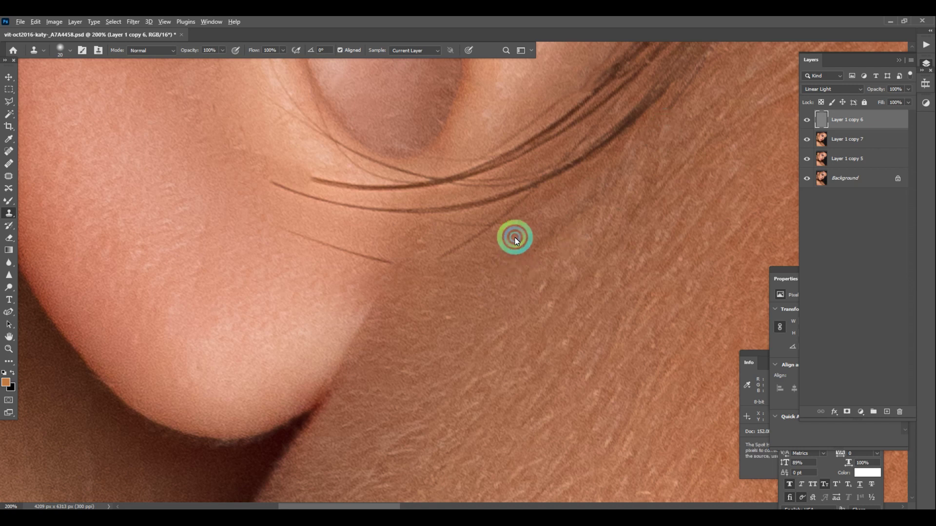
mouse_move(514, 238)
left_mouse_down()
mouse_move(466, 245)
mouse_move(364, 286)
left_mouse_up()
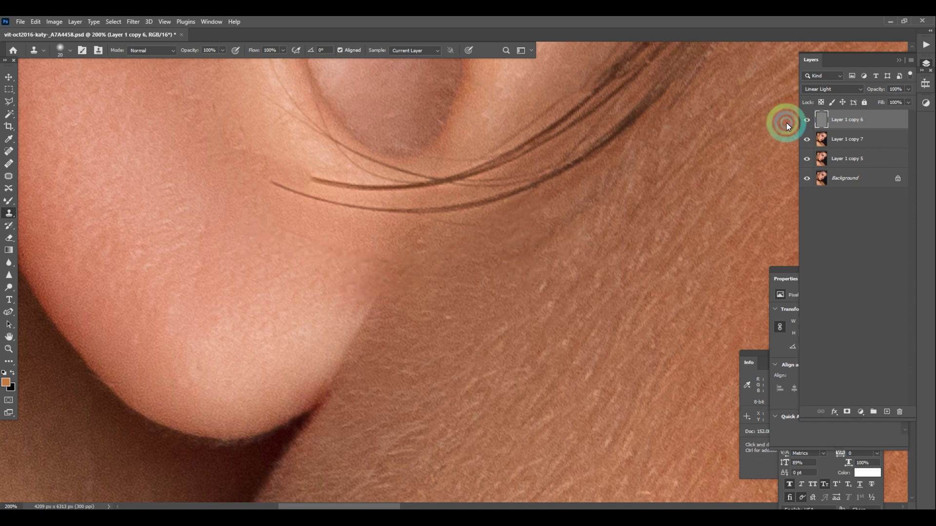
Hide the texture layer and soften the dark hair shadows beside the earlobe on Layer 1 copy 7 with the Mixer Brush.
left_click(807, 120)
left_click(8, 201)
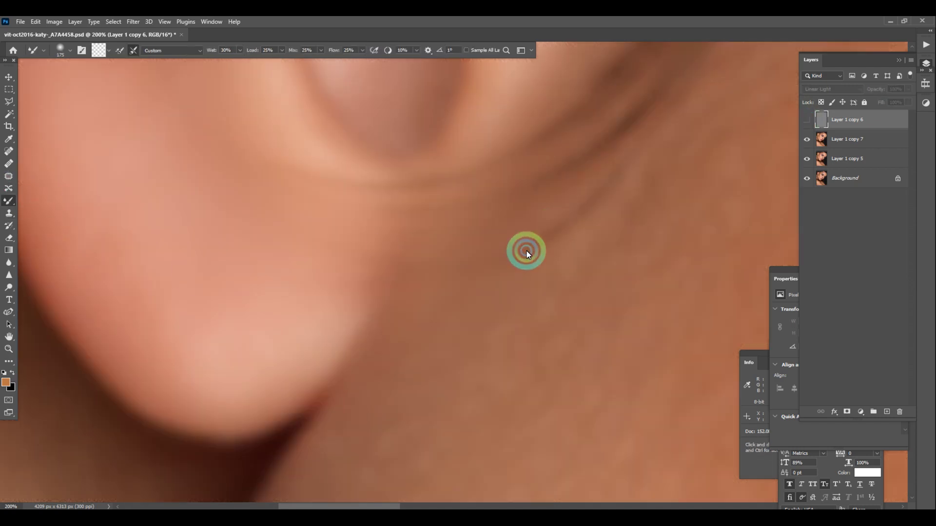
key("alt+bracketleft")
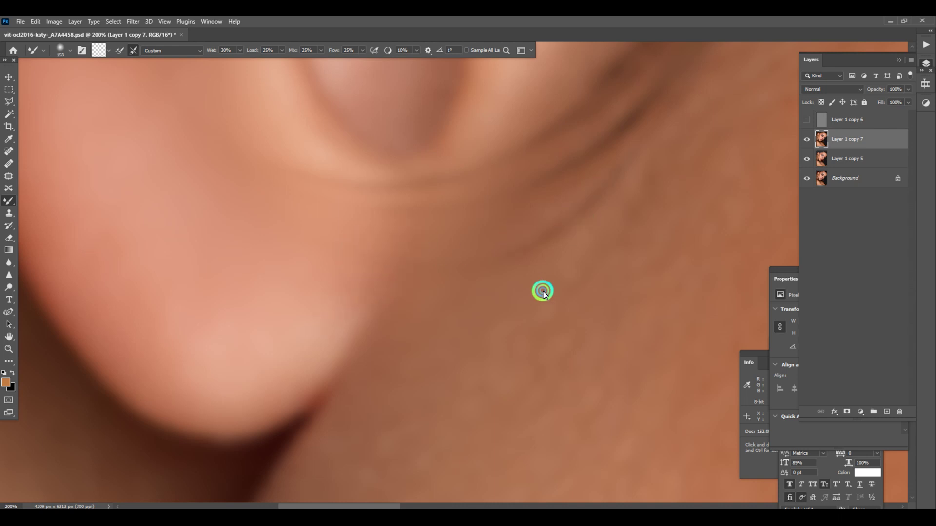
scroll(484, 221, "up", 3)
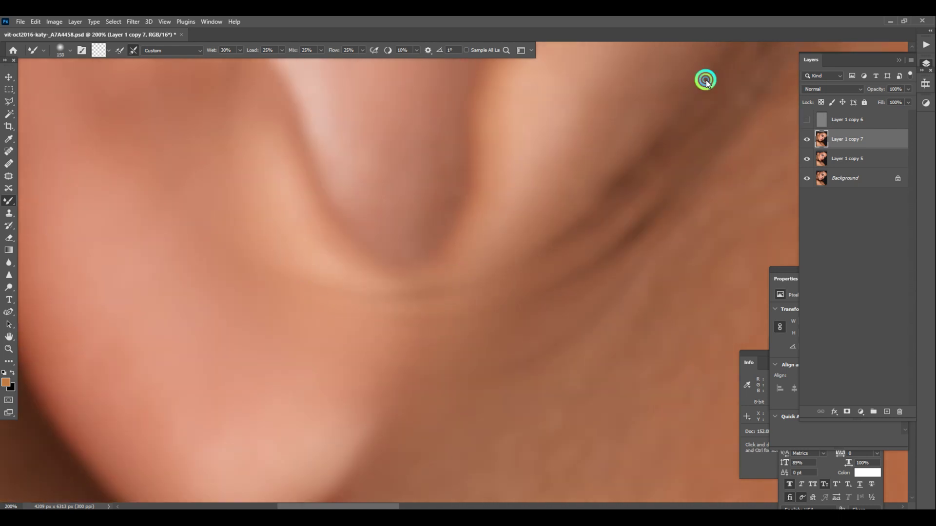
Show Layer 1 copy 6 again and clone out the long lower hair curving from the earlobe toward the cheek.
left_click(807, 119)
key("s")
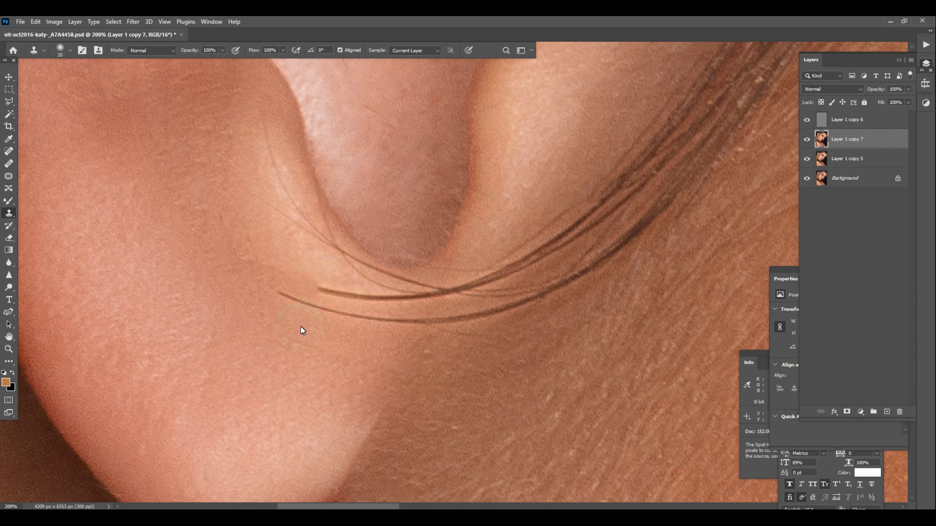
key("alt+bracketright")
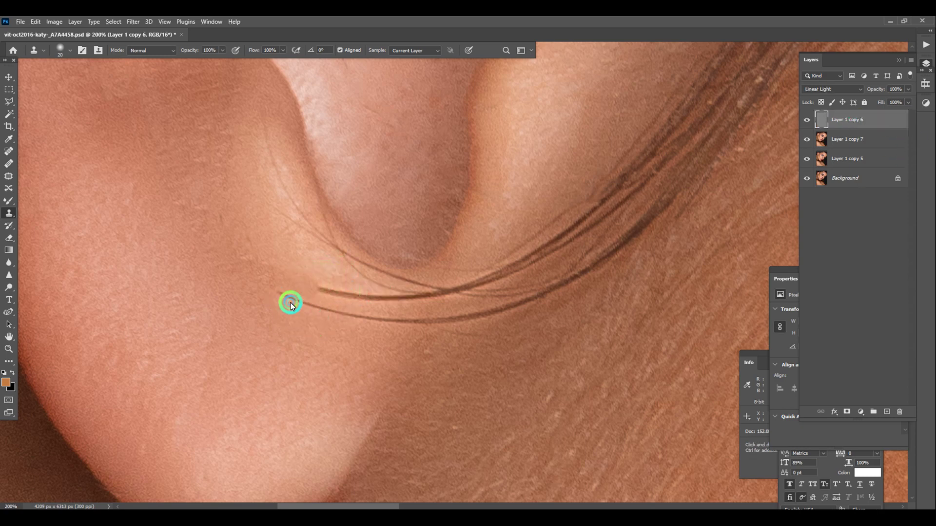
mouse_move(288, 303)
left_mouse_down()
mouse_move(425, 324)
mouse_move(517, 311)
mouse_move(657, 230)
left_mouse_up()
key("j")
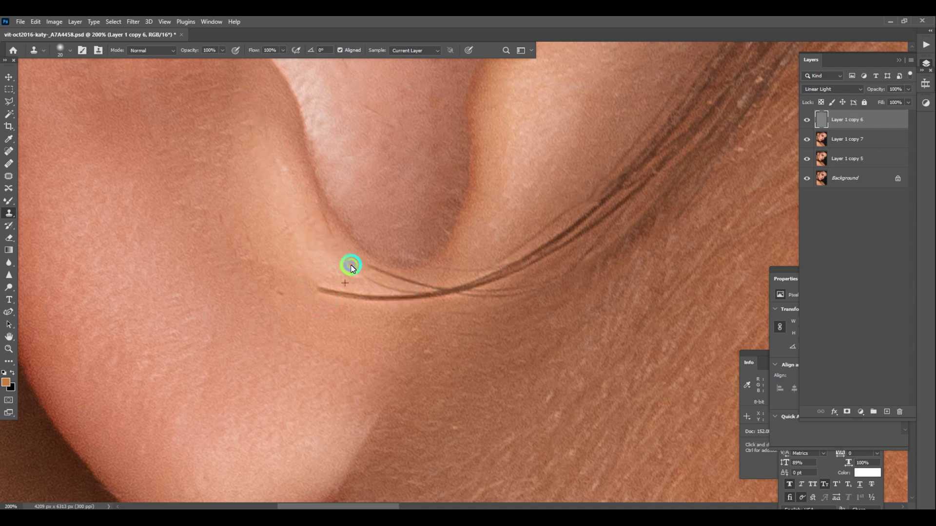
Clone out the thin hairs along the lower edge of the ear bowl and clean the nearby lobe texture.
left_click(391, 273, "alt")
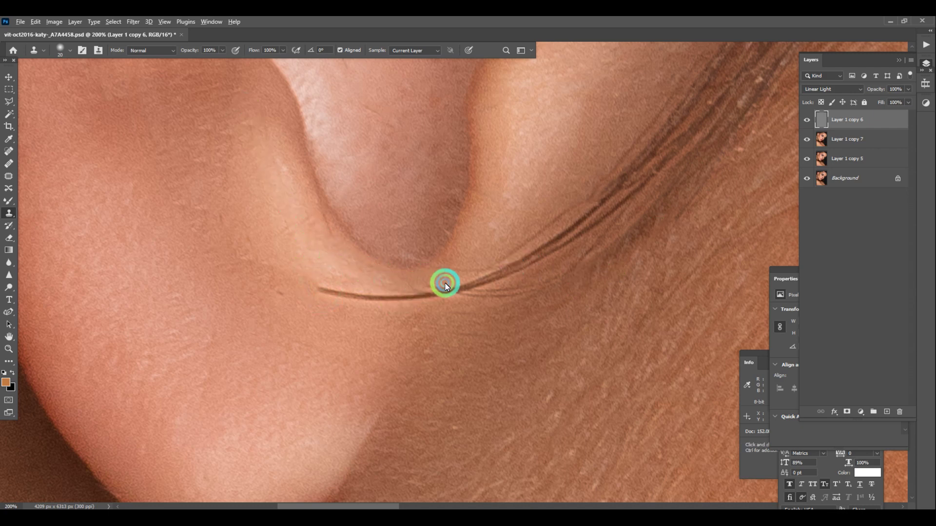
left_click(457, 256, "alt")
left_click_drag(471, 266, 514, 254)
left_click(289, 256)
left_click(287, 232, "alt")
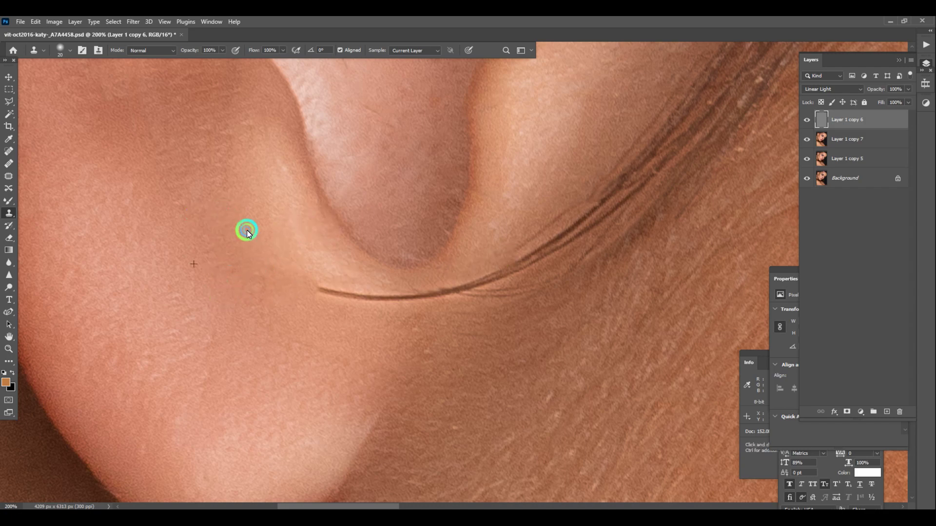
Even out the rough skin texture and fine marks in the ear's central bowl on Layer 1 copy 6.
left_click_drag(371, 154, 353, 397)
key("ctrl+minus")
key("ctrl+plus")
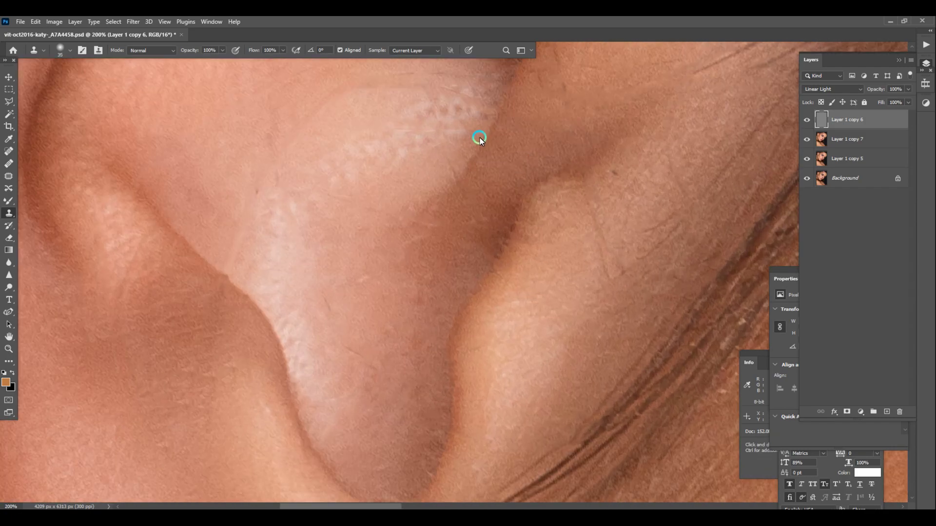
left_click_drag(480, 137, 472, 210)
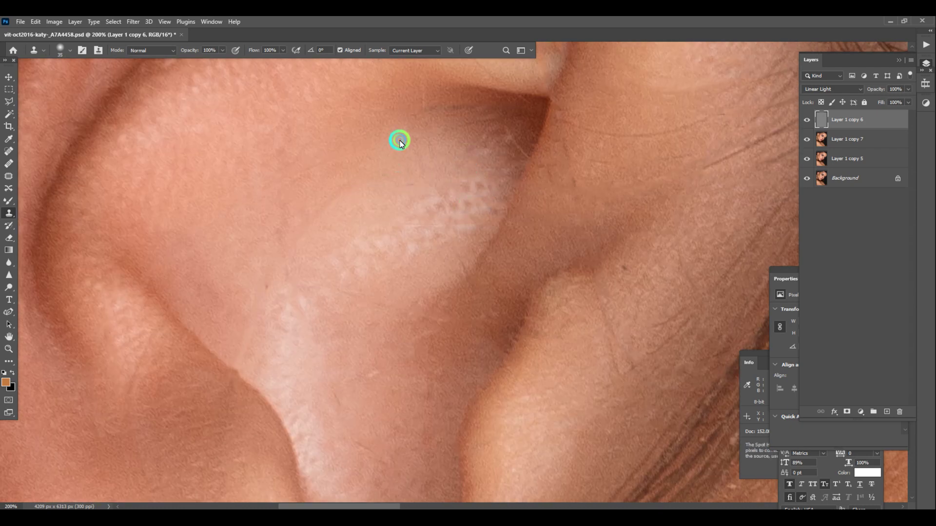
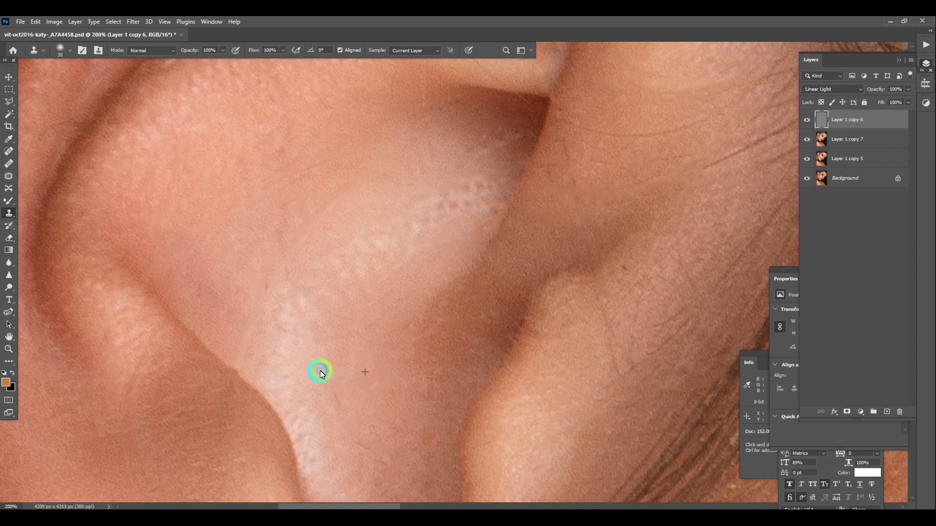
left_click_drag(383, 452, 383, 316)
left_click_drag(522, 249, 481, 252)
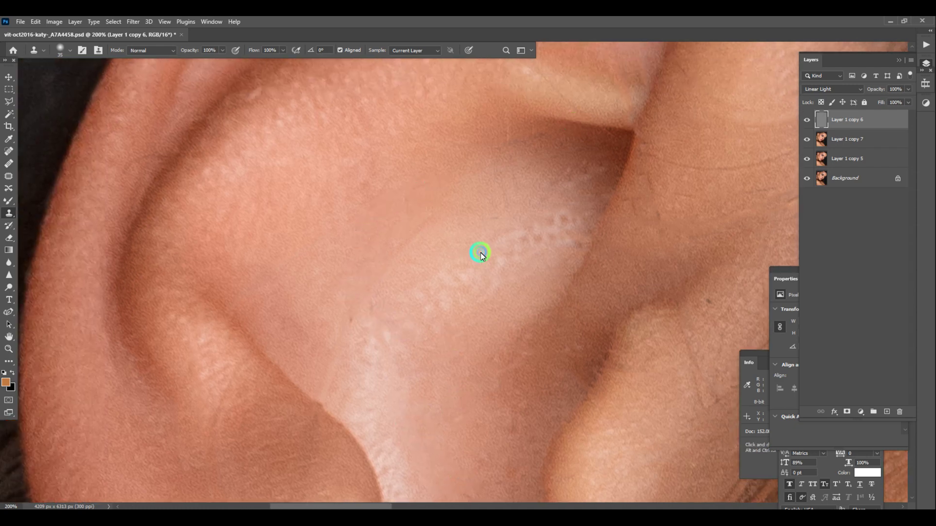
Clone clean skin over the fine hairs and creases between the ear's front edge and the hairline.
left_click_drag(525, 98, 455, 262)
left_click_drag(641, 209, 476, 214)
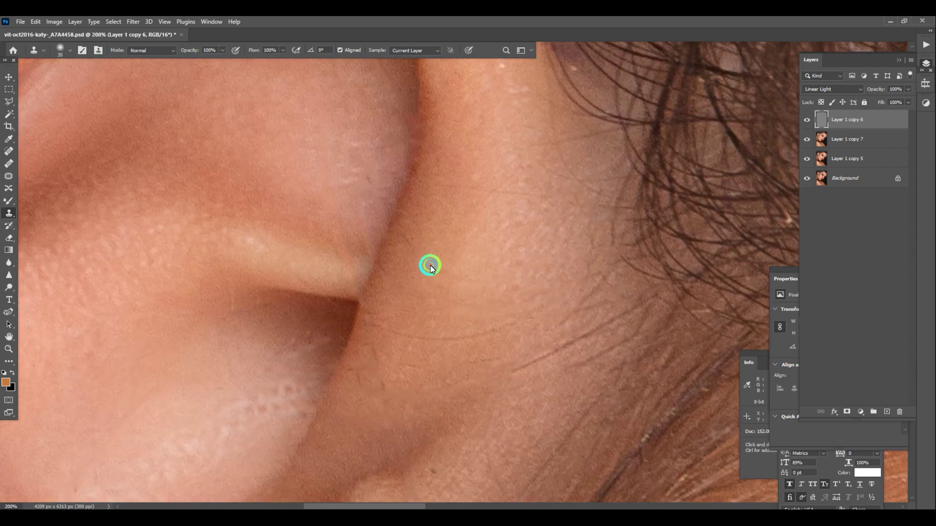
left_click_drag(525, 420, 490, 283)
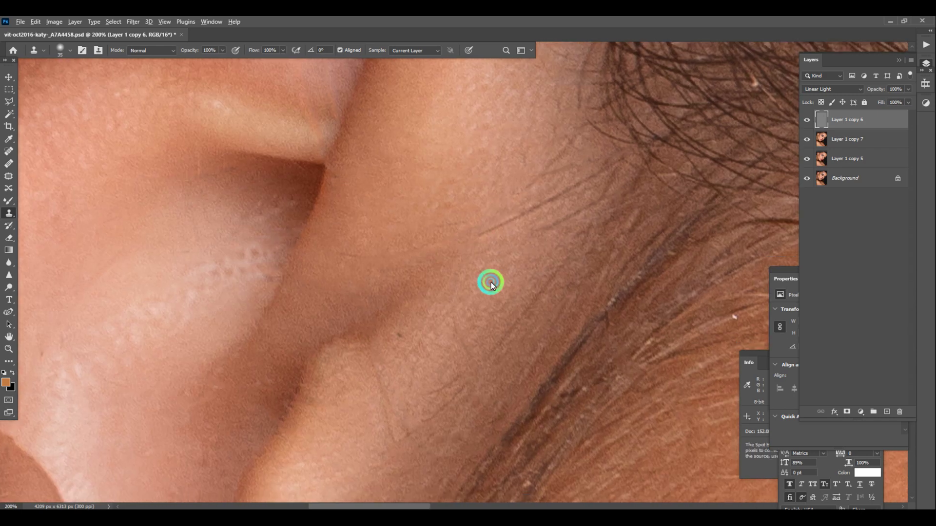
left_click(491, 283, "alt")
mouse_move(509, 222)
left_mouse_down()
mouse_move(552, 199)
mouse_move(580, 203)
left_mouse_up()
left_click(478, 294, "alt")
left_click(559, 164)
left_click(402, 252, "alt")
left_click(345, 254)
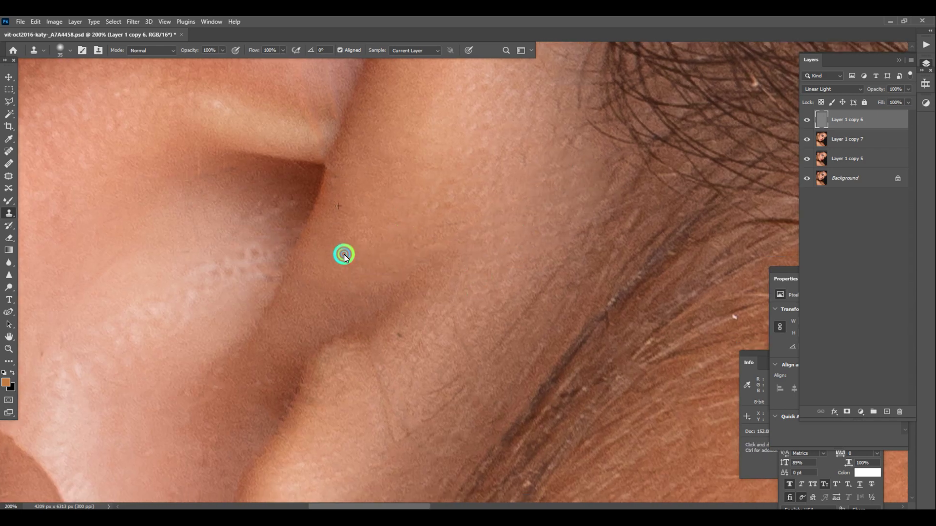
Clean up the fine hairs and lines on the tragus with the Clone Stamp.
left_click_drag(524, 290, 527, 81)
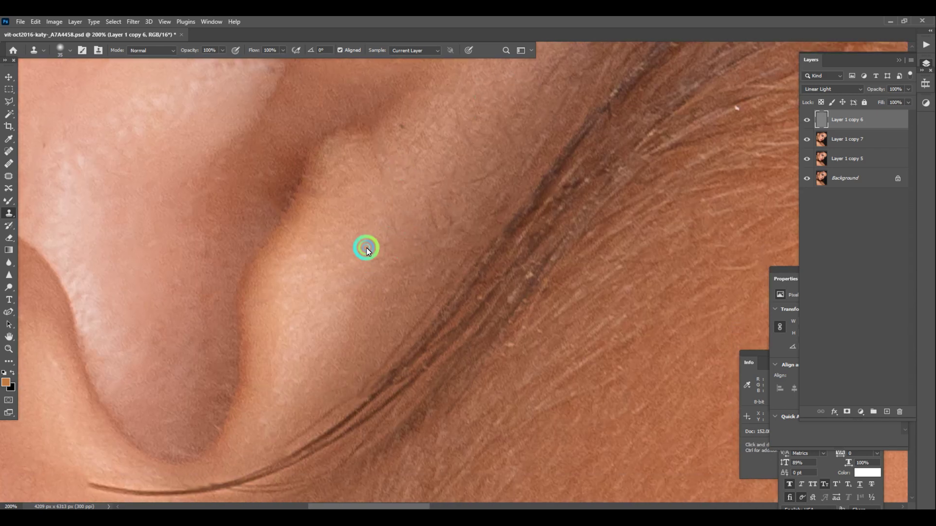
left_click_drag(498, 163, 479, 153)
scroll(456, 209, "down", 7)
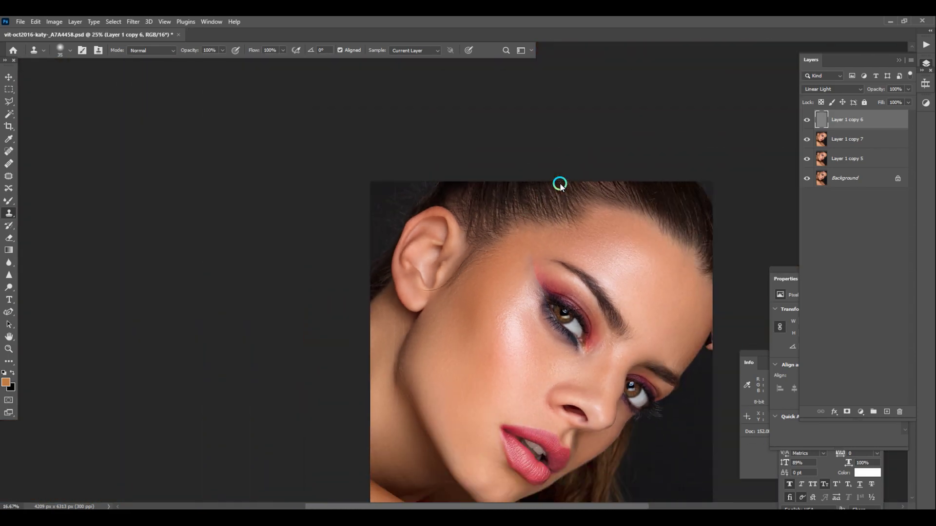
Hide Layer 1 copy 6 and select Layer 1 copy 7 for retouching.
key("ctrl+minus")
left_click_drag(587, 266, 466, 207)
key("ctrl+plus")
key("ctrl+plus")
key("ctrl+plus")
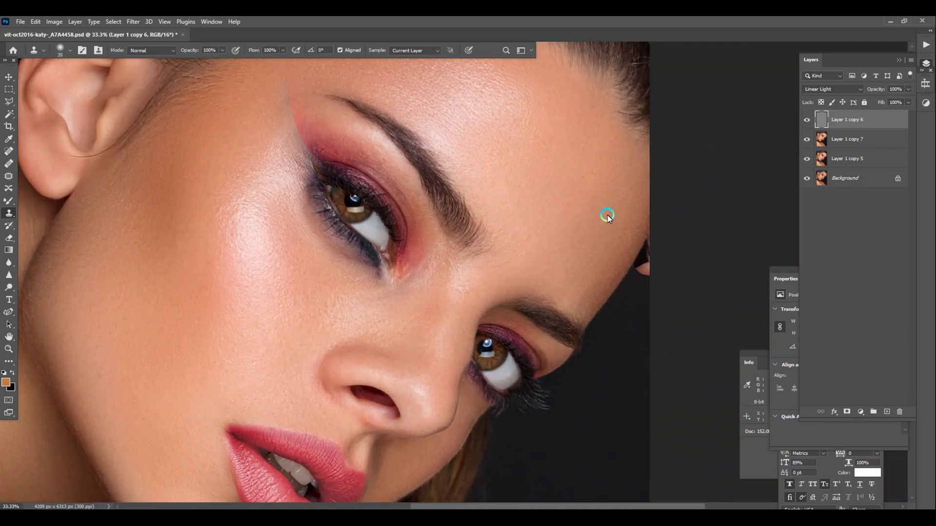
key("ctrl+plus")
left_click(806, 120)
left_click(824, 144)
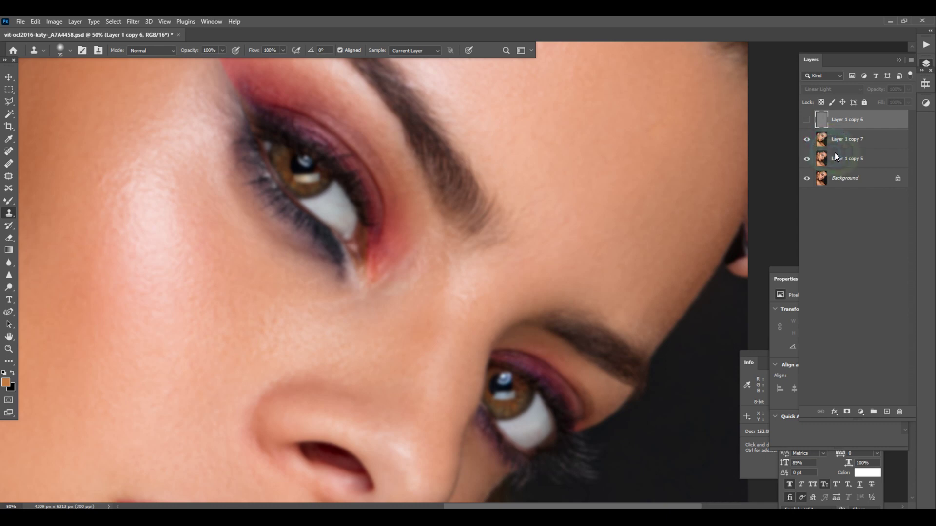
Smooth the forehead tones along the hairline on Layer 1 copy 7 with the Mixer Brush.
left_click_drag(535, 152, 408, 447)
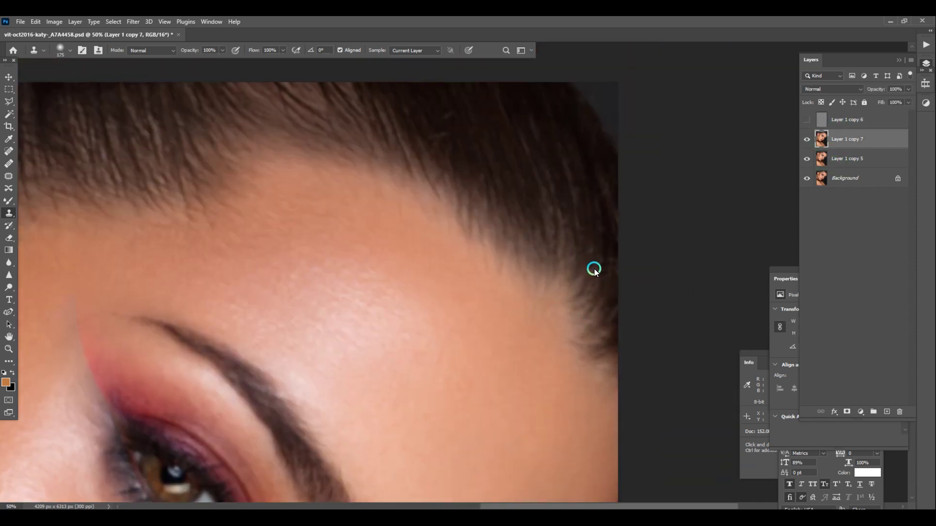
left_click_drag(576, 214, 576, 314)
key("ctrl+z")
left_click(6, 199)
left_click_drag(373, 126, 441, 255)
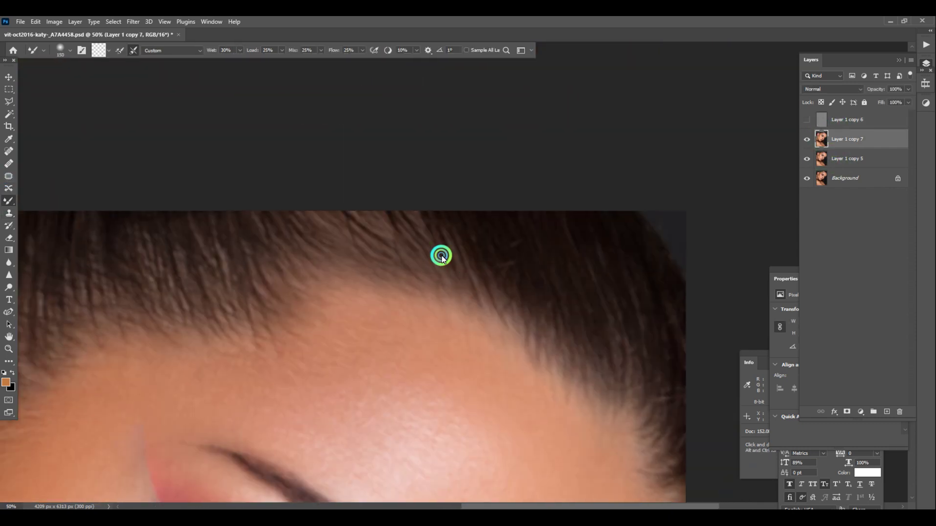
left_click_drag(241, 294, 548, 188)
left_click_drag(83, 371, 403, 83)
Blend the skin tones of the neck, jaw and chin with an enlarged Mixer Brush.
left_click_drag(371, 363, 419, 265)
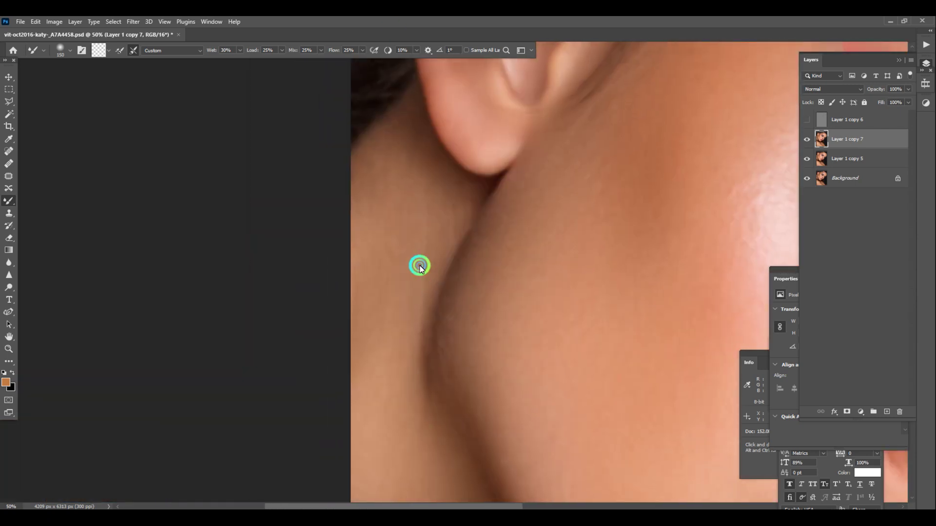
key("bracketright")
key("bracketright")
key("bracketright")
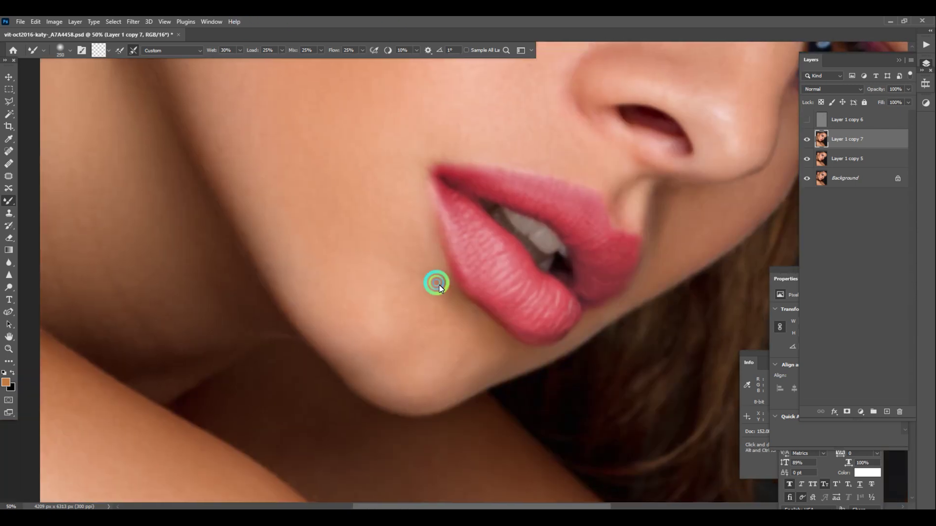
key("bracketleft")
key("bracketleft")
scroll(447, 347, "up", 1)
key("bracketleft")
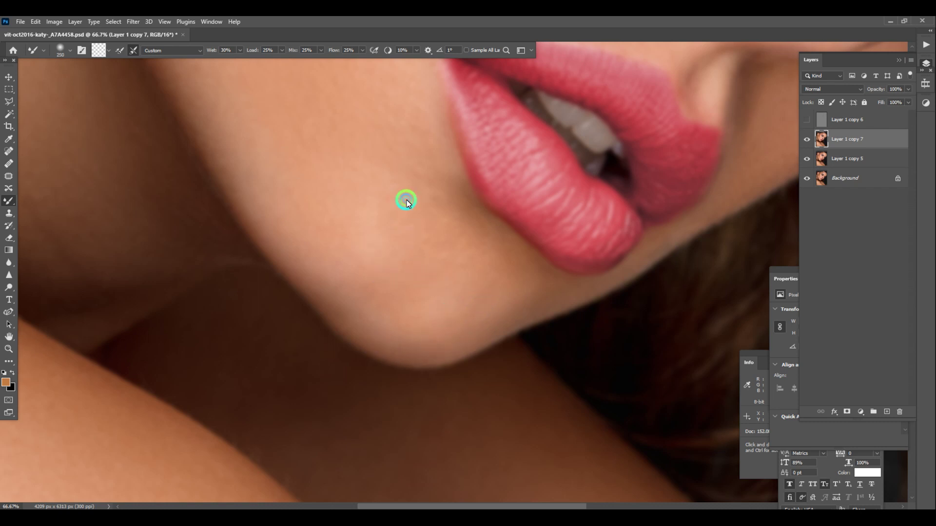
Smooth the skin tones around the lips, under the nose and on the far cheek with a smaller Mixer Brush.
mouse_move(642, 258)
left_mouse_down()
mouse_move(506, 372)
mouse_move(460, 436)
left_mouse_up()
key("bracketleft")
key("bracketleft")
key("bracketleft")
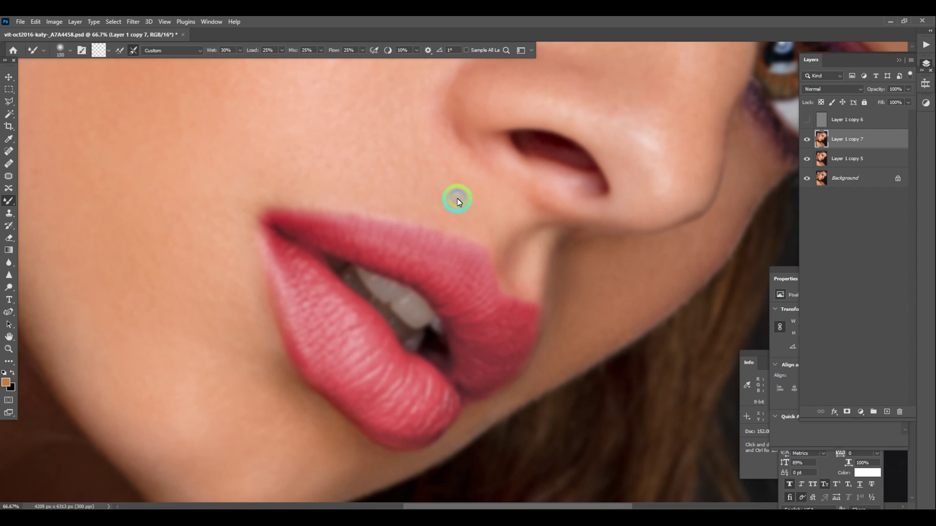
scroll(515, 254, "down", 1)
scroll(514, 255, "right", 3)
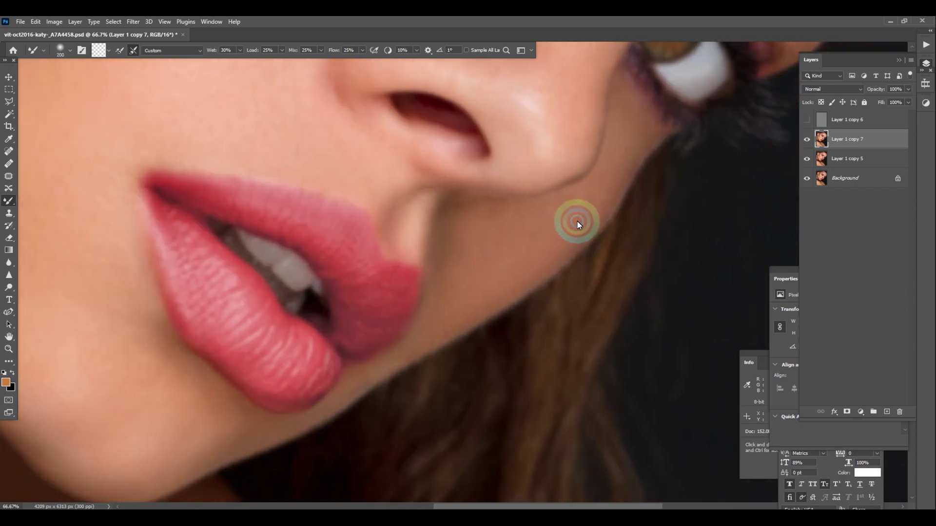
Show Layer 1 copy 6 again and merge it with Layer 1 copy 7 and Layer 1 copy 5.
left_click(807, 120)
scroll(558, 222, "down", 6)
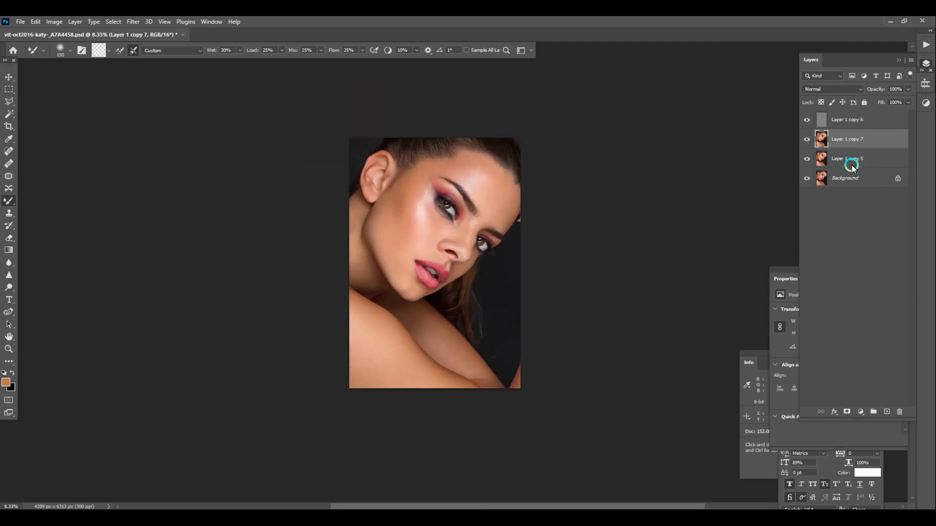
left_click(852, 166, "ctrl")
left_click(853, 123, "ctrl")
key("ctrl+e")
Compare the merged retouch with the original Background by toggling the layer's visibility.
left_click(807, 121)
left_click(807, 120)
key("ctrl+plus")
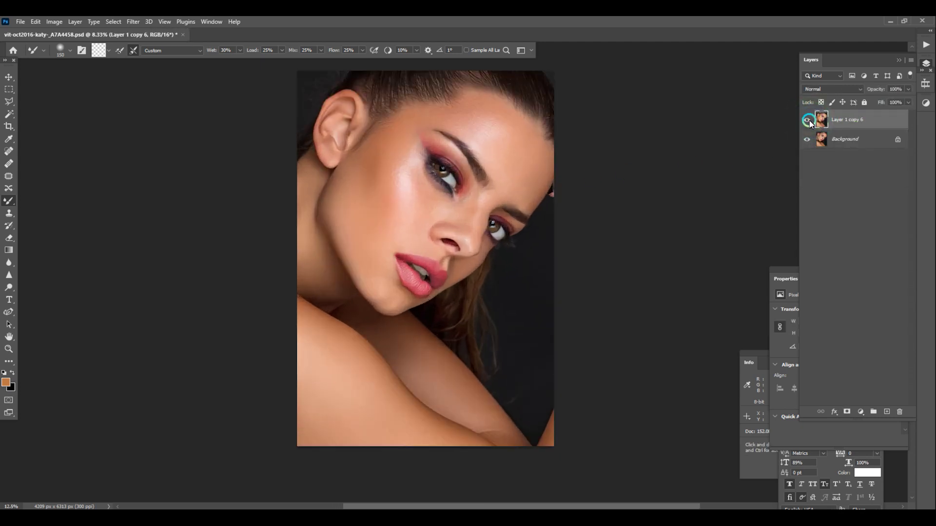
left_click(807, 120)
left_click(807, 120)
left_click(807, 121)
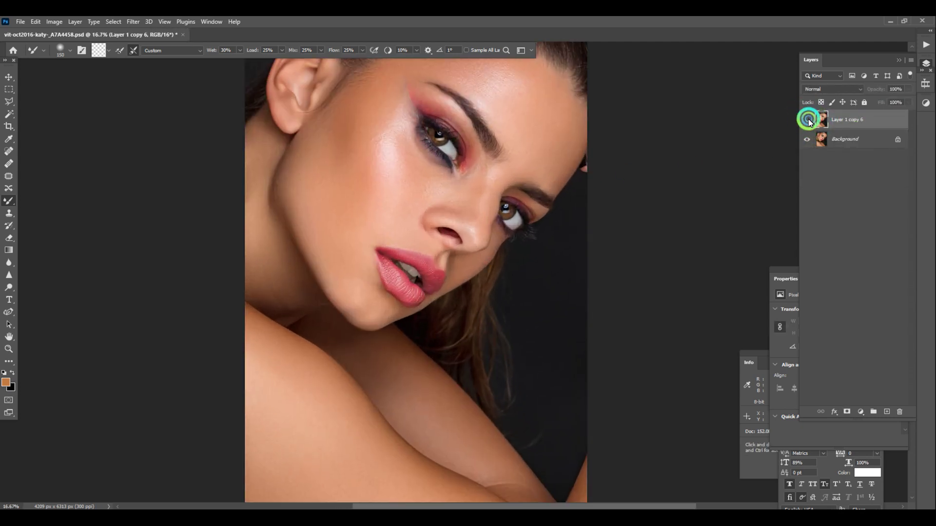
left_click(807, 120)
left_click(807, 120)
left_click(807, 121)
left_click(808, 120)
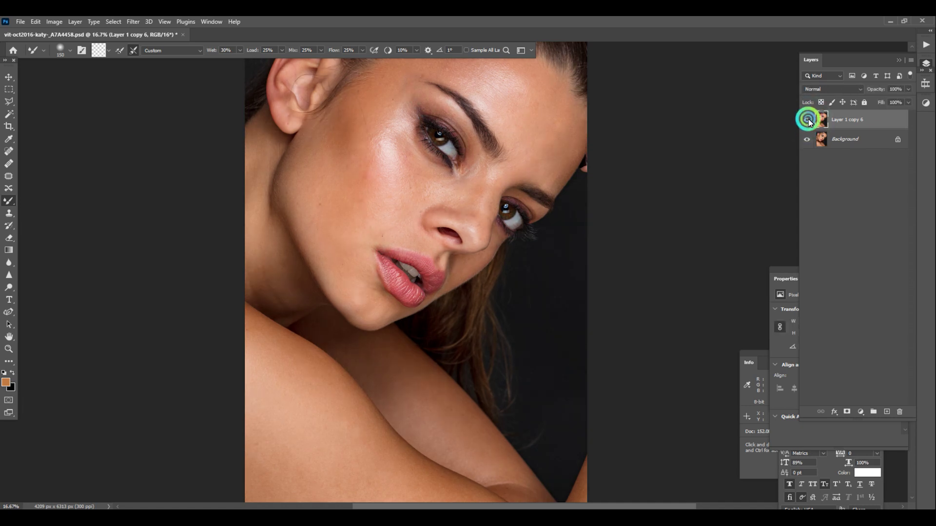
left_click(808, 120)
Duplicate the merged layer and apply Hue/Saturation to its Yellows, extending the range to 19° and shifting the hue to -13.
key("ctrl+plus")
key("ctrl+j")
key("ctrl+u")
left_click(765, 163)
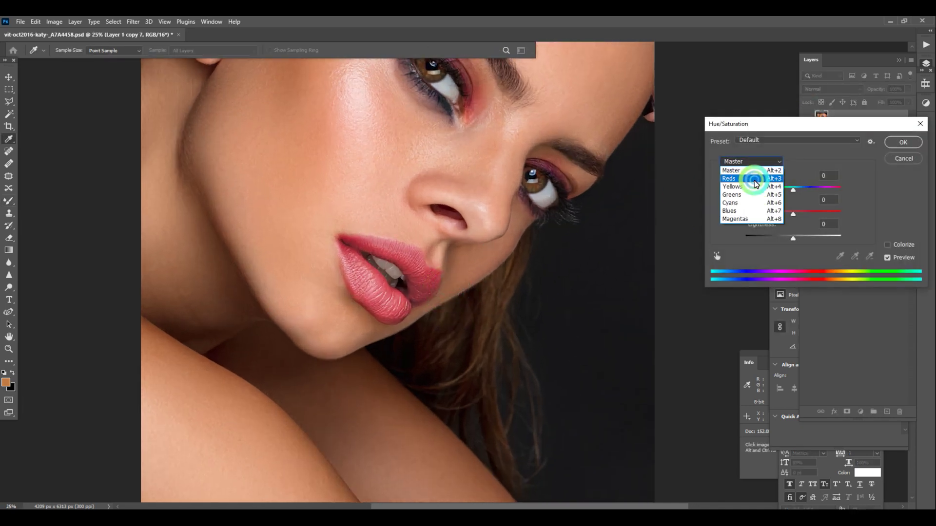
left_click(755, 186)
left_click_drag(819, 212, 846, 218)
left_click(830, 279)
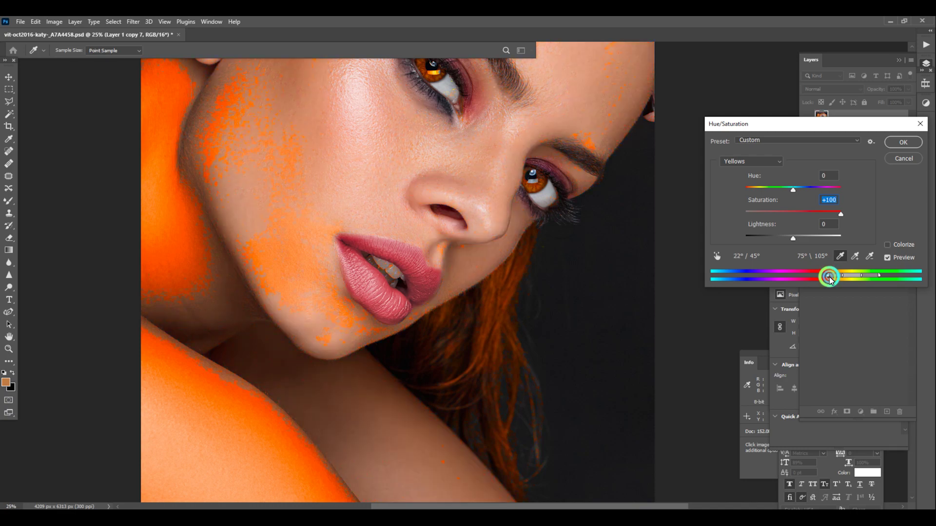
left_click_drag(830, 279, 827, 278)
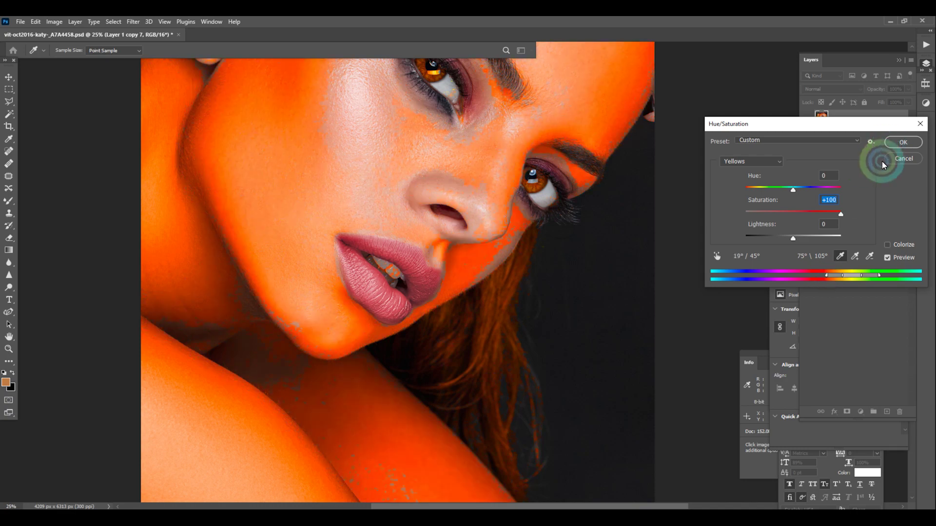
type("0")
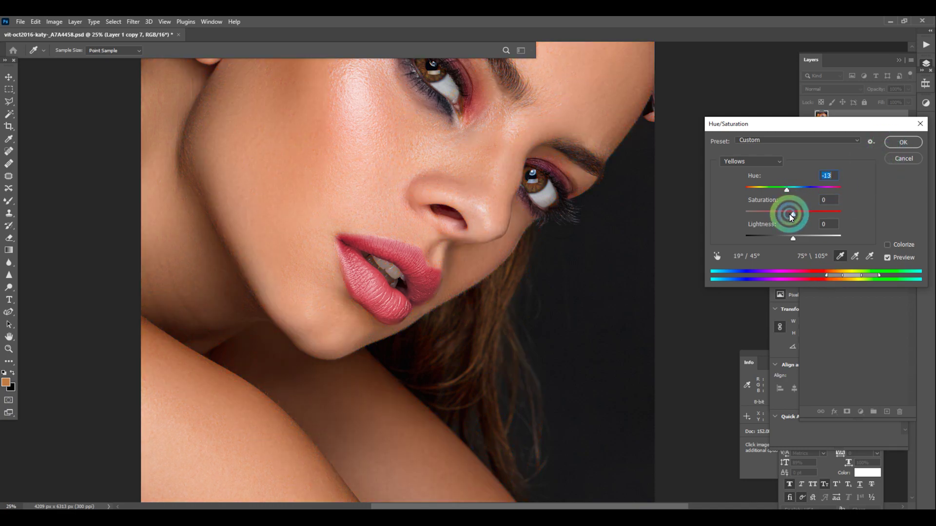
left_click(903, 142)
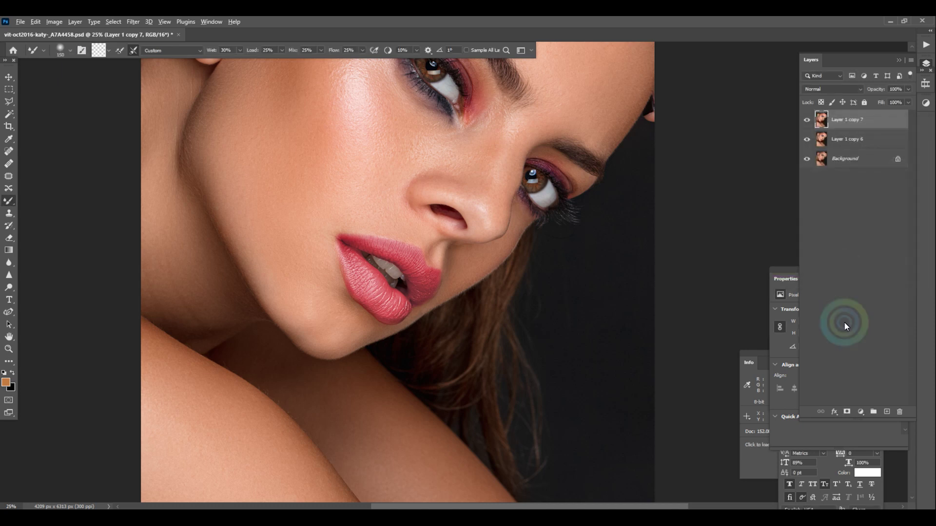
Add a black mask to Layer 1 copy 7 and paint the colour correction in along the shoulder and arm.
left_click(844, 408, "alt")
left_click_drag(390, 401, 452, 170)
key("]")
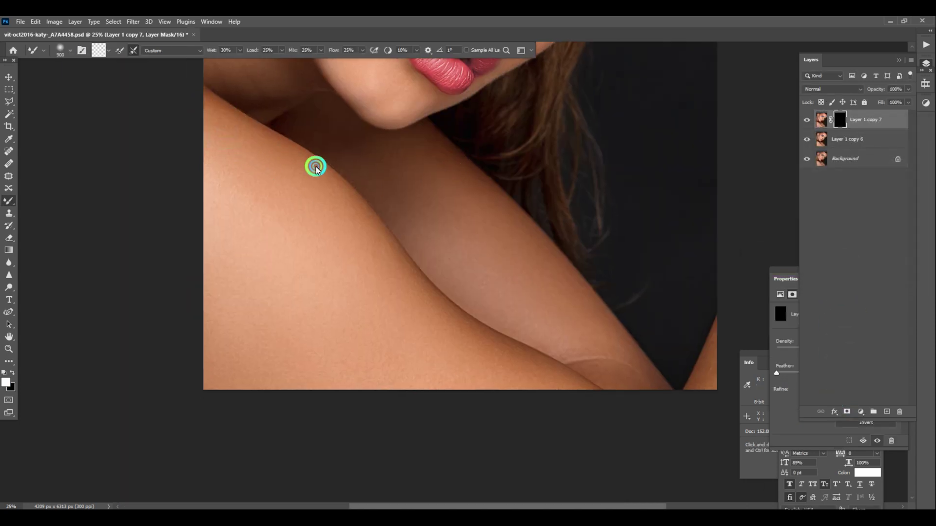
key("x")
left_click_drag(8, 203, 29, 194)
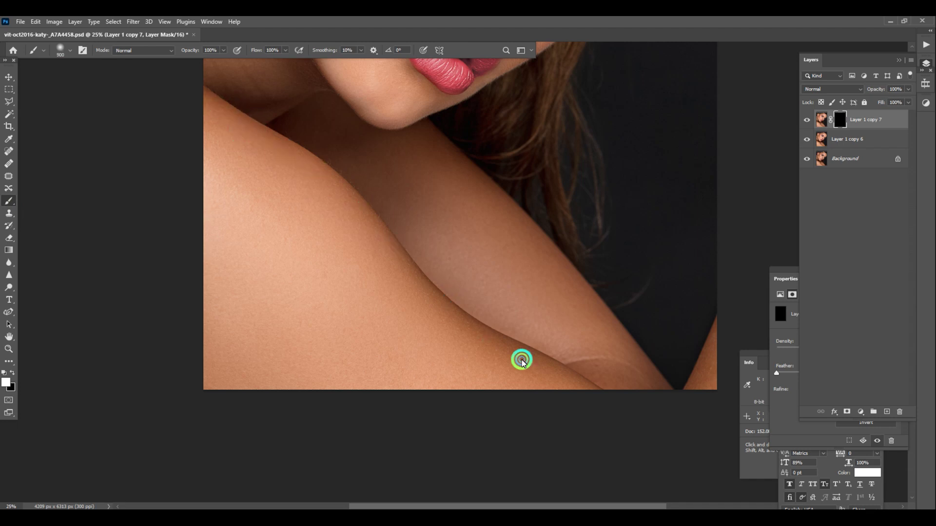
left_click_drag(288, 168, 379, 318)
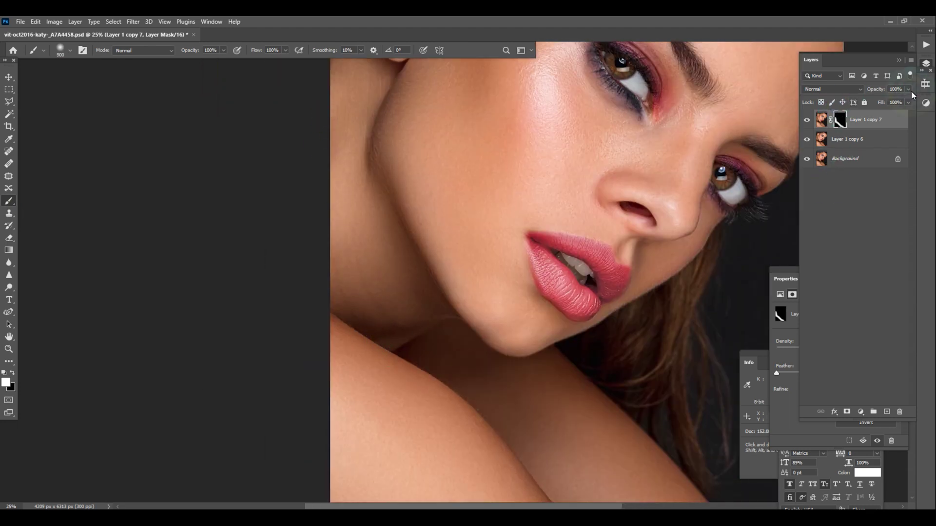
Adjust the opacity of the masked colour layer and merge it with Layer 1 copy 6.
left_click_drag(892, 100, 883, 100)
key("ctrl+minus")
left_click(853, 142, "shift")
key("ctrl+e")
Duplicate Layer 1 copy 7 and darken the copy with Levels, setting the output white to 207 and lowering the midtones.
key("Tab")
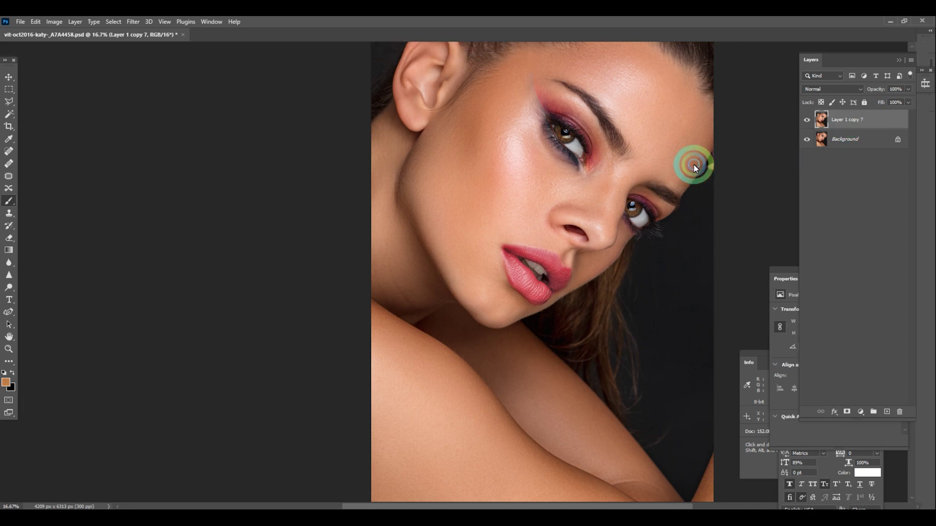
left_click_drag(694, 163, 604, 328)
key("ctrl+plus")
key("ctrl+plus")
key("Tab")
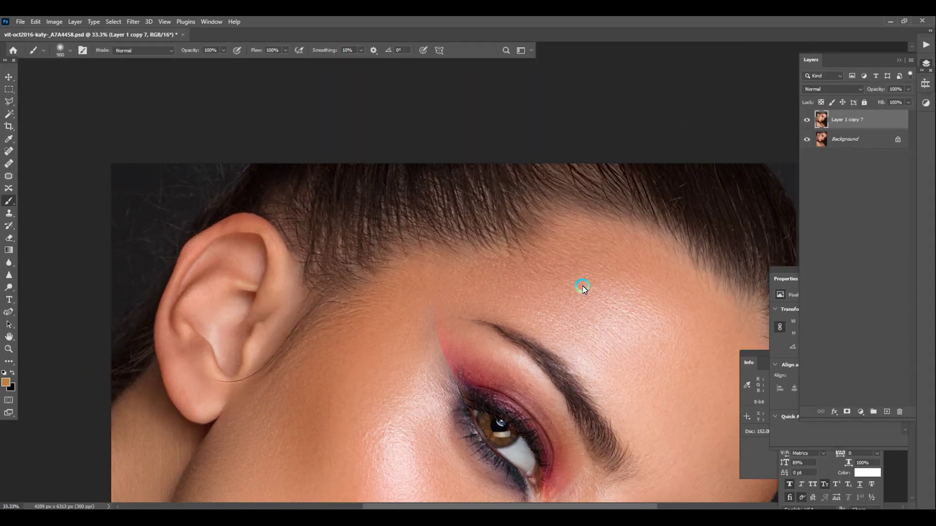
key("ctrl+j")
key("ctrl+l")
left_click_drag(757, 258, 734, 258)
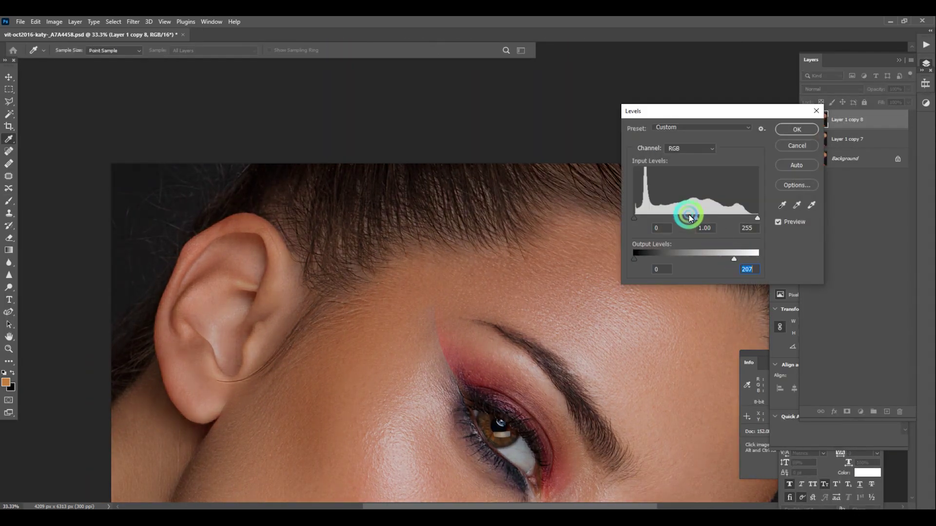
left_click_drag(701, 222, 708, 223)
key("Return")
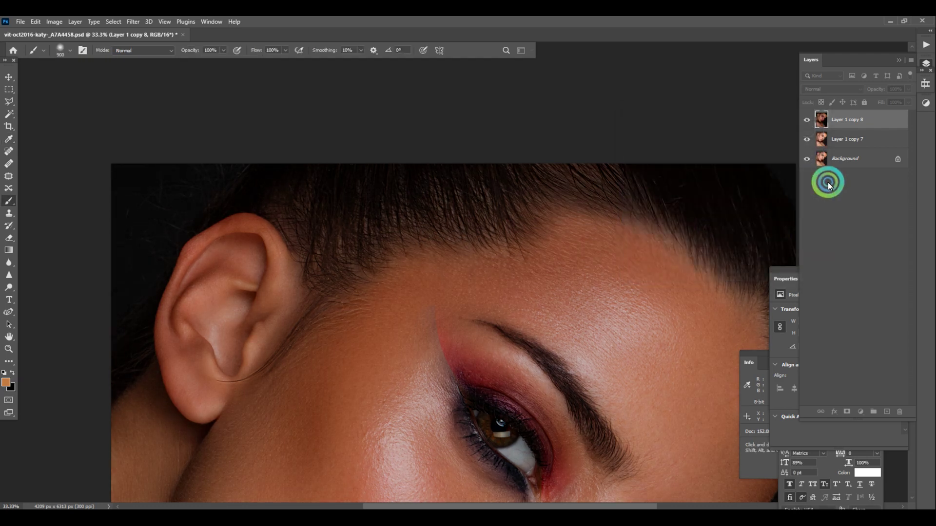
Add a black mask to the darkened copy and paint the effect in over the hair above the ear and forehead.
left_click(847, 412, "alt")
key("b")
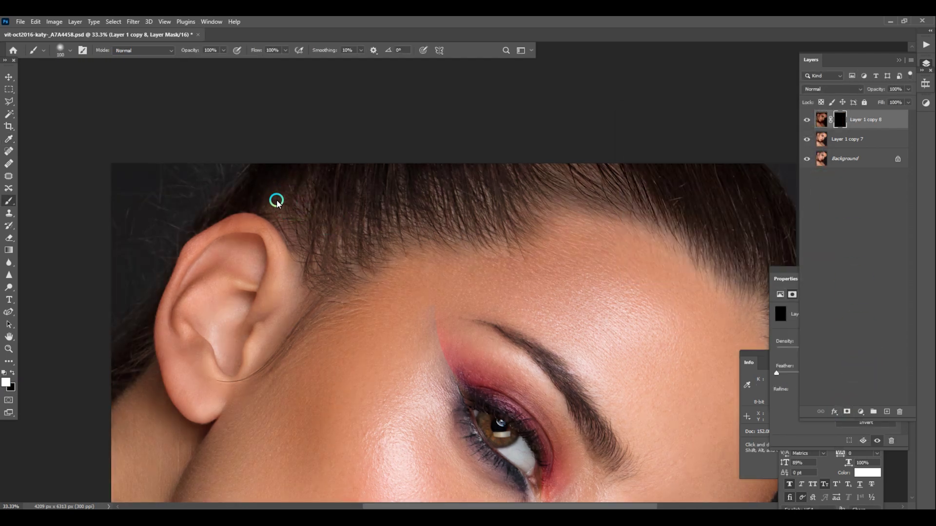
mouse_move(276, 202)
left_mouse_down()
mouse_move(316, 281)
mouse_move(304, 255)
mouse_move(324, 248)
mouse_move(286, 220)
mouse_move(309, 211)
mouse_move(305, 185)
mouse_move(327, 276)
mouse_move(322, 193)
mouse_move(301, 180)
mouse_move(348, 263)
mouse_move(328, 272)
mouse_move(409, 209)
mouse_move(366, 224)
mouse_move(429, 221)
mouse_move(385, 211)
mouse_move(484, 202)
mouse_move(414, 205)
mouse_move(556, 172)
mouse_move(466, 183)
mouse_move(623, 179)
mouse_move(592, 170)
mouse_move(440, 181)
mouse_move(458, 173)
left_mouse_up()
key("bracketright")
key("bracketright")
mouse_move(479, 210)
left_mouse_down()
mouse_move(349, 198)
mouse_move(301, 208)
left_mouse_up()
mouse_move(315, 196)
left_mouse_down()
mouse_move(433, 190)
mouse_move(487, 211)
mouse_move(610, 326)
mouse_move(575, 225)
mouse_move(503, 206)
mouse_move(430, 152)
left_mouse_up()
Feather the hair mask by 61.6 px and compare the portrait with and without the darkened layer.
left_click(792, 404)
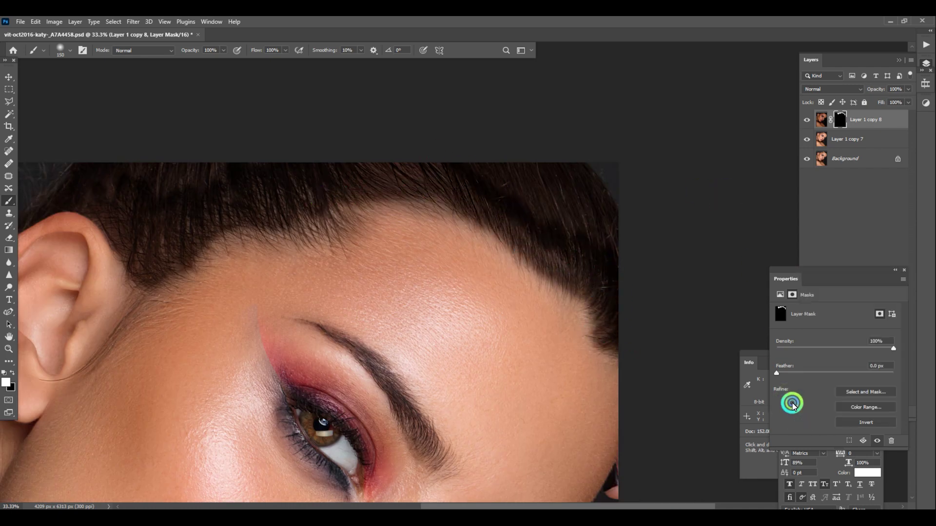
left_click_drag(776, 373, 844, 373)
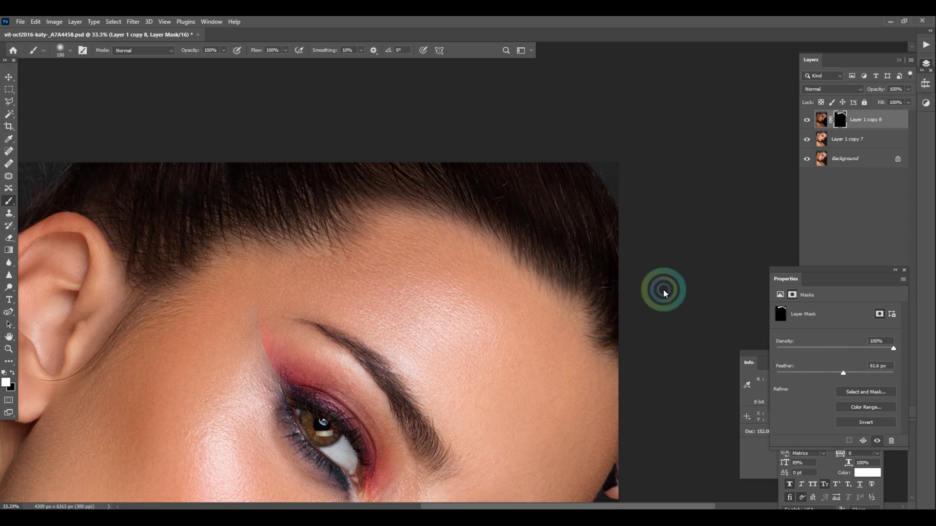
key("ctrl+minus")
key("ctrl+minus")
key("ctrl+minus")
key("ctrl+minus")
key("ctrl+plus")
left_click(807, 120)
left_click(807, 122)
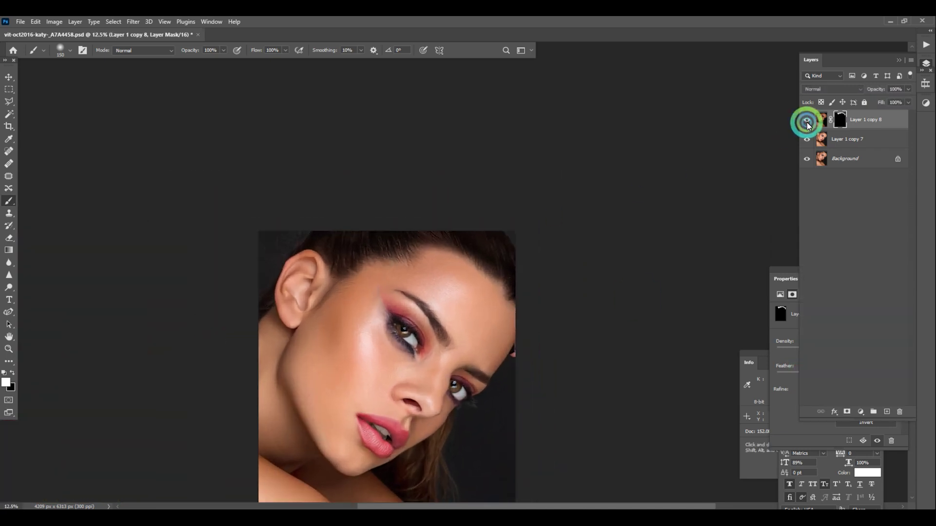
left_click(807, 121)
Merge Layer 1 copy 8 with Layer 1 copy 7.
key("ctrl+plus")
left_click(845, 139)
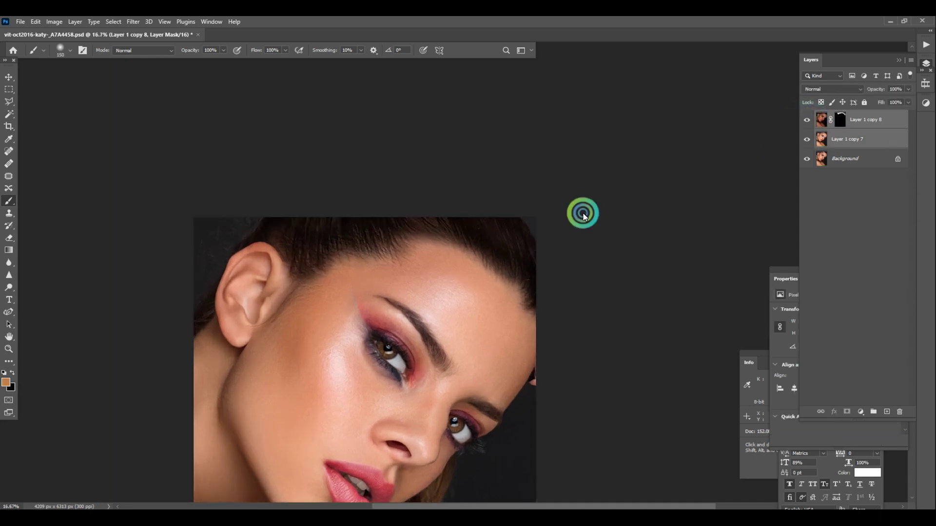
key("ctrl+e")
left_click_drag(288, 337, 428, 222)
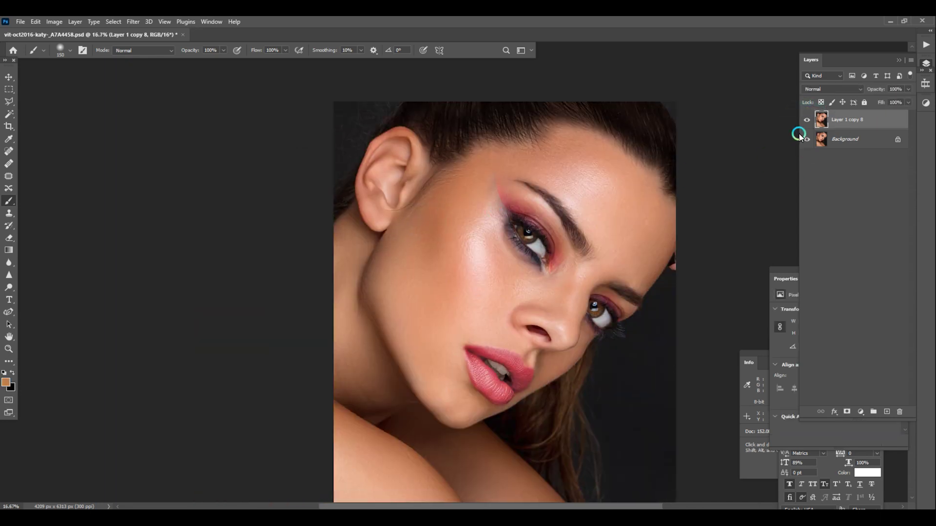
Compare Layer 1 copy 8 with the original Background and examine the whole portrait at several magnifications.
left_click(807, 119)
left_click(807, 120)
left_click(807, 120)
left_click(807, 120)
left_click(807, 120)
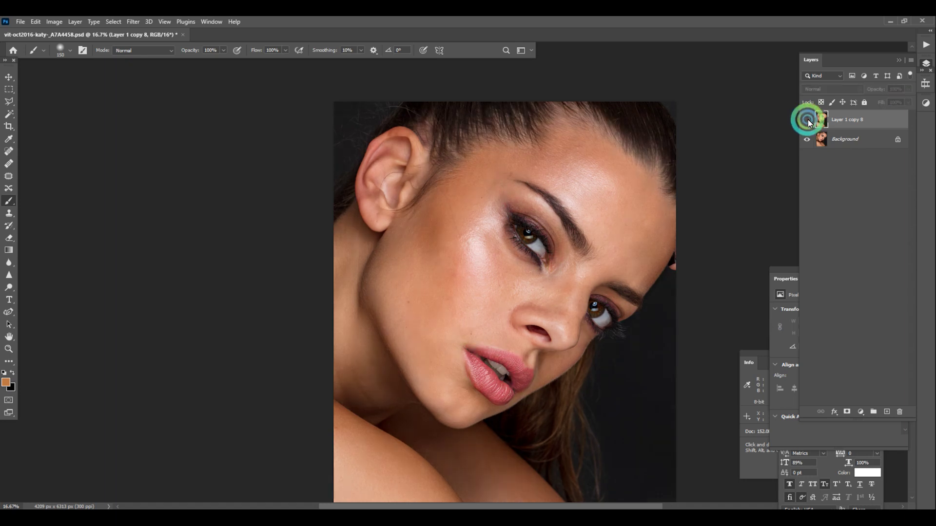
left_click(807, 120)
left_click(807, 120)
left_click(807, 119)
scroll(578, 207, "down", 3)
scroll(578, 207, "left", 2)
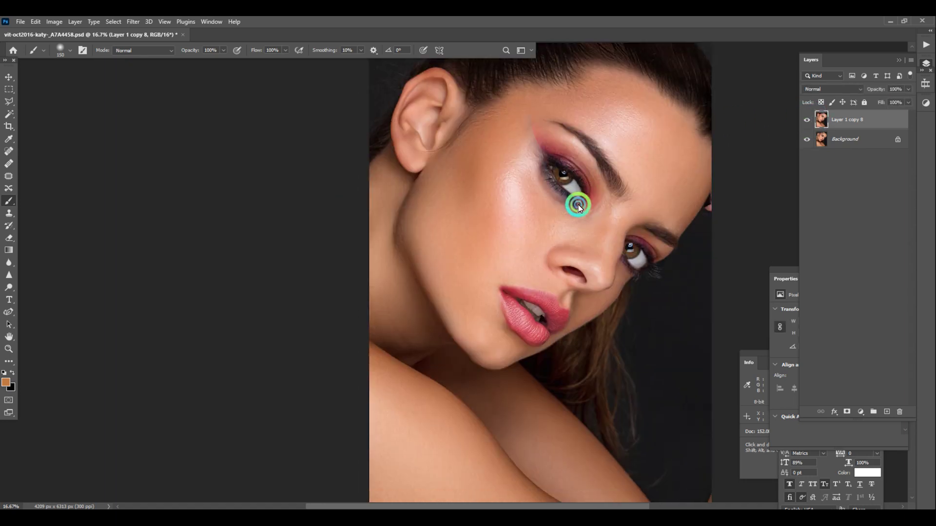
key("ctrl+minus")
key("ctrl+minus")
key("ctrl+minus")
key("ctrl+plus")
key("ctrl+plus")
key("ctrl+plus")
key("ctrl+plus")
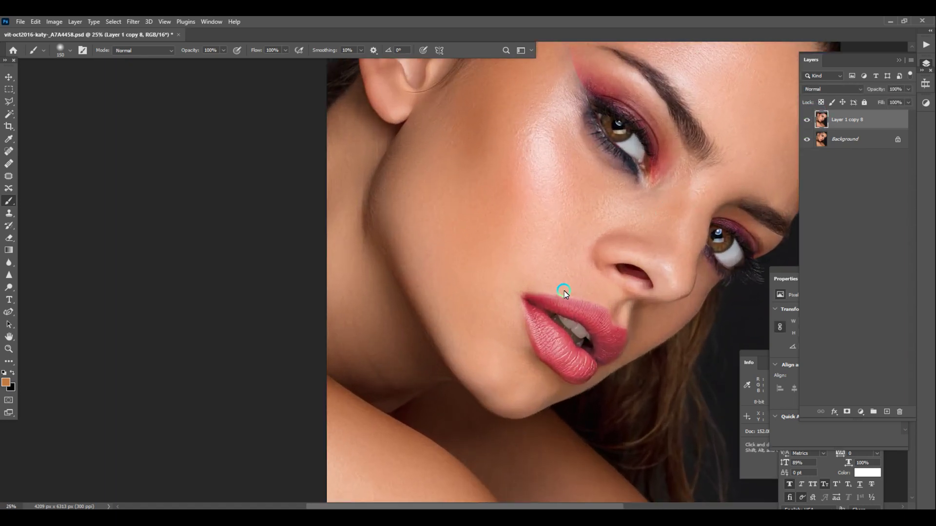
Clone clean dark background over the stray hairs along the outer edge of the hanging hair below the face.
left_click_drag(563, 293, 393, 204)
key("s")
key("ctrl+plus")
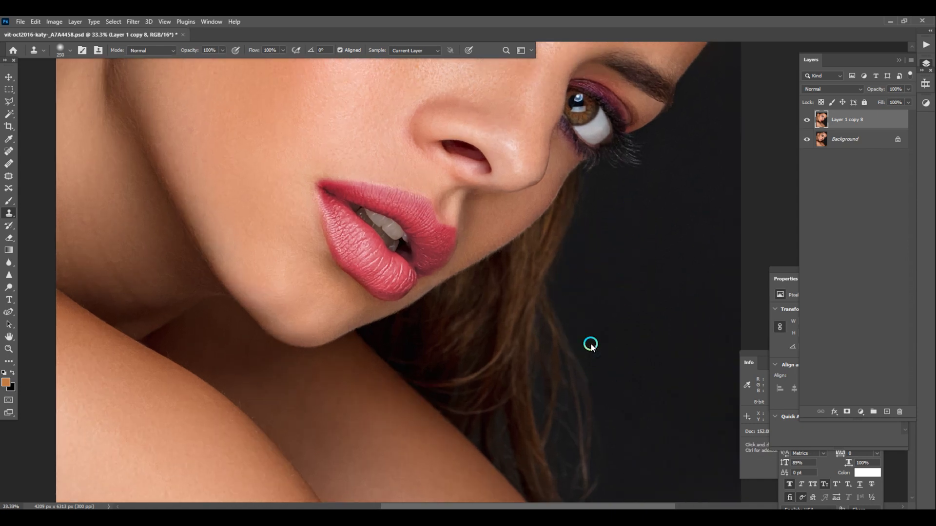
left_click_drag(628, 391, 594, 262)
left_click(576, 173, "alt")
left_click(536, 188)
left_click(573, 193, "alt")
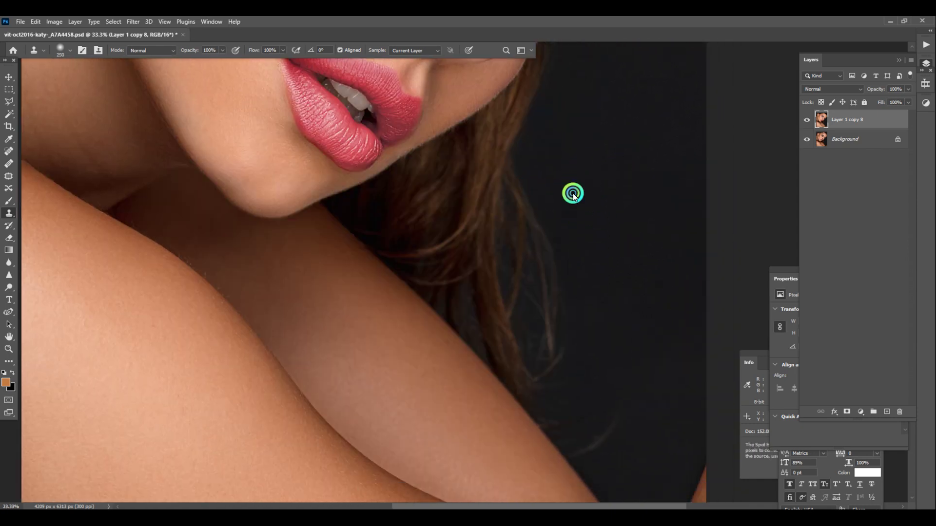
left_click_drag(549, 211, 572, 337)
left_click(589, 281, "alt")
left_click_drag(556, 375, 556, 389)
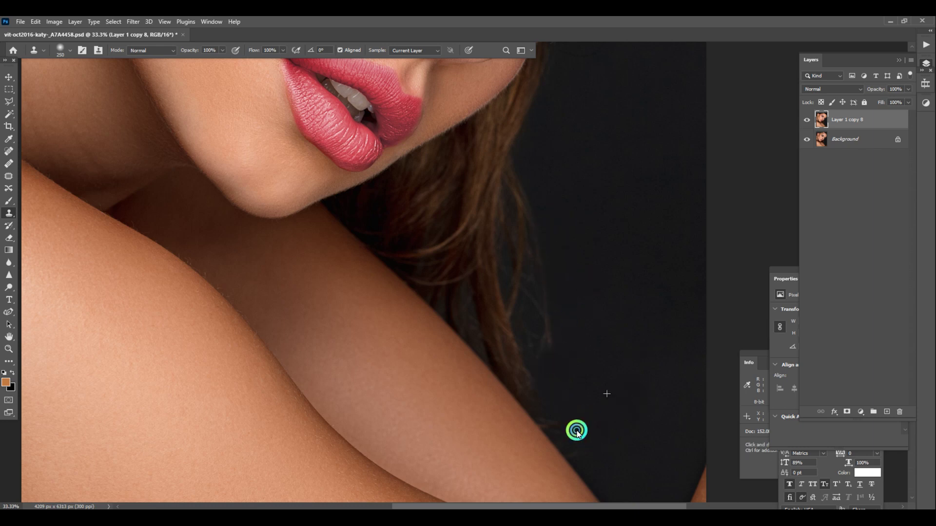
Duplicate Layer 1 copy 8 and apply Selective Color to the copy, lowering yellow in the Blacks to about -28%.
key("ctrl+minus")
key("ctrl+minus")
key("ctrl+minus")
key("ctrl+minus")
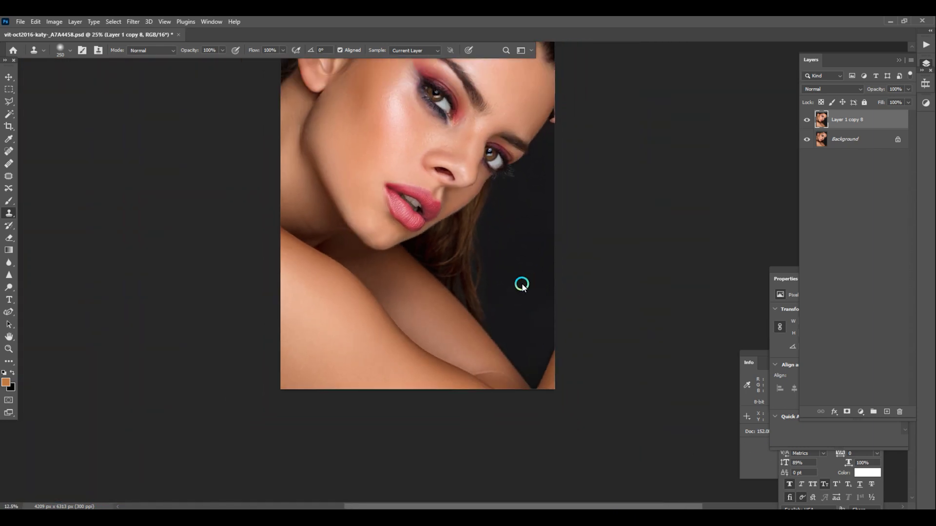
left_click_drag(470, 269, 512, 324)
key("alt+i")
key("j")
key("s")
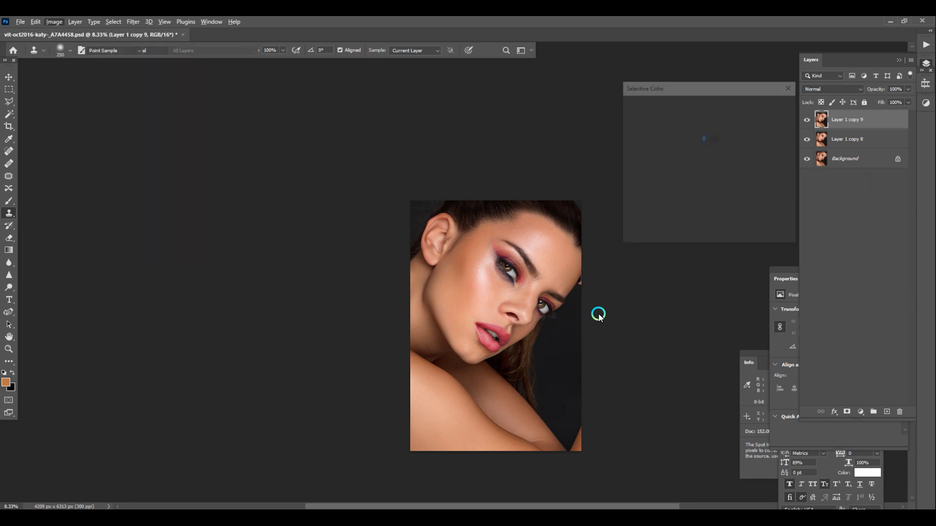
left_click(686, 120)
left_click(675, 195)
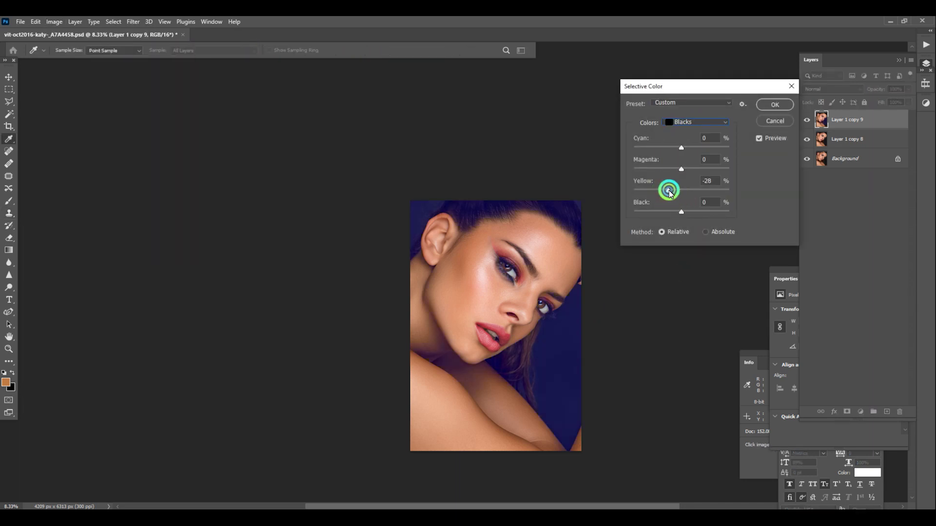
left_click(775, 105)
key("s")
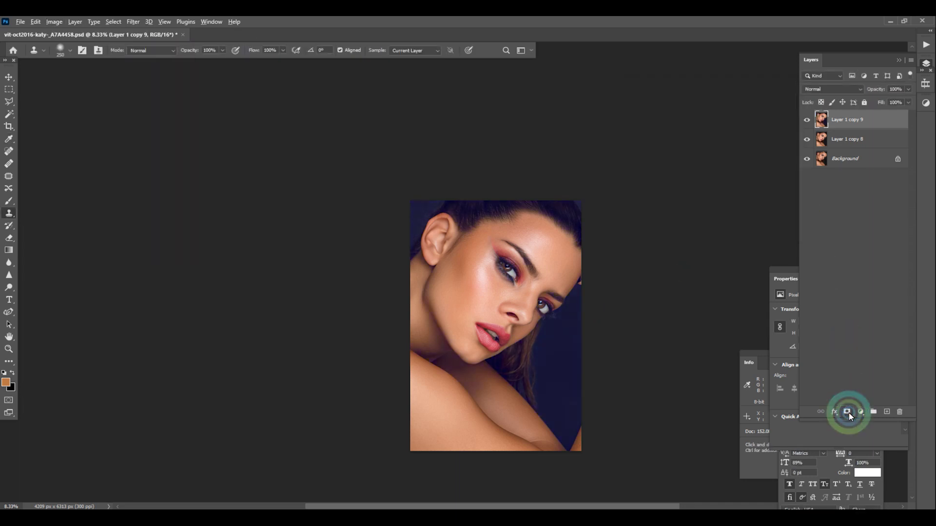
Add a black mask to Layer 1 copy 9 and paint the blue tint in over the background areas around the model.
left_click(847, 412, "alt")
key("d")
key("b")
key("ctrl+plus")
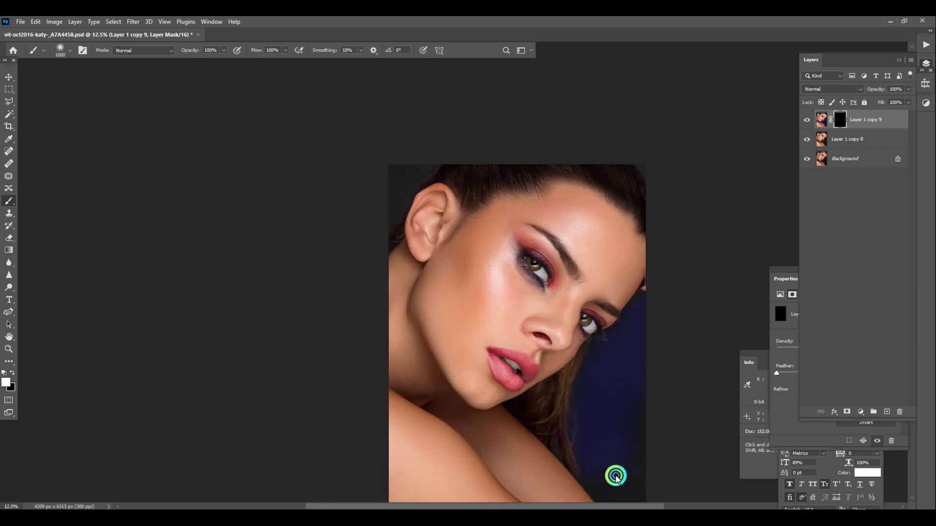
left_click_drag(616, 476, 633, 350)
left_click_drag(612, 448, 612, 325)
left_click_drag(649, 239, 669, 168)
left_click_drag(677, 140, 691, 345)
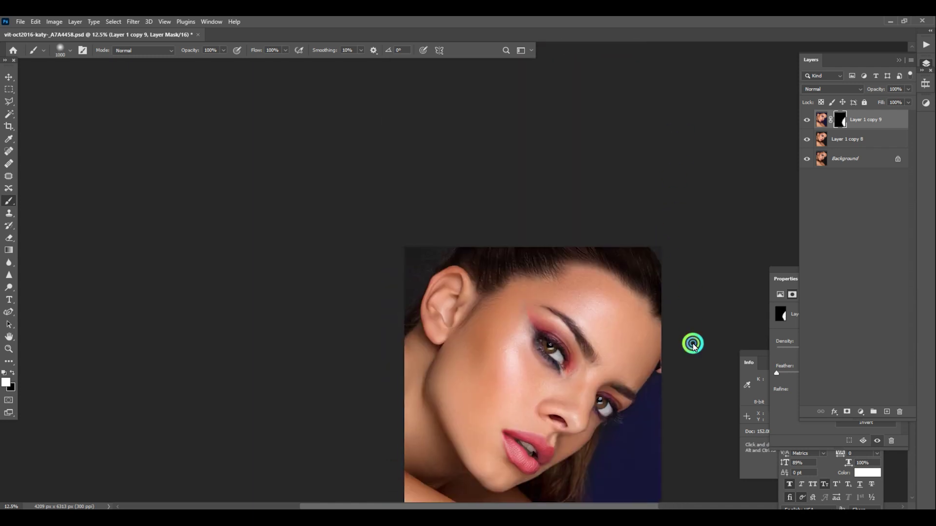
key("bracketright")
key("bracketright")
key("bracketright")
key("ctrl+minus")
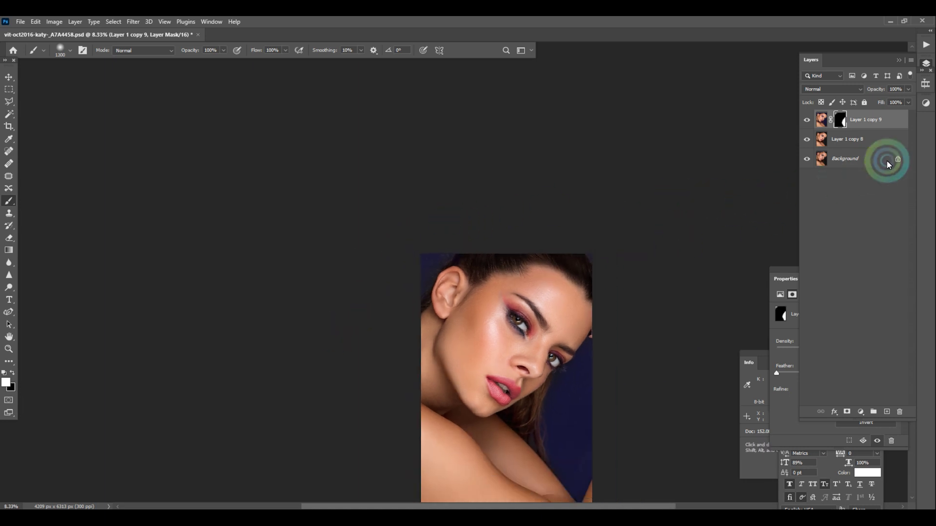
Lower the blue-tinted layer's opacity to 43% and merge it with Layer 1 copy 8.
left_click_drag(885, 103, 881, 104)
left_click(845, 145, "shift")
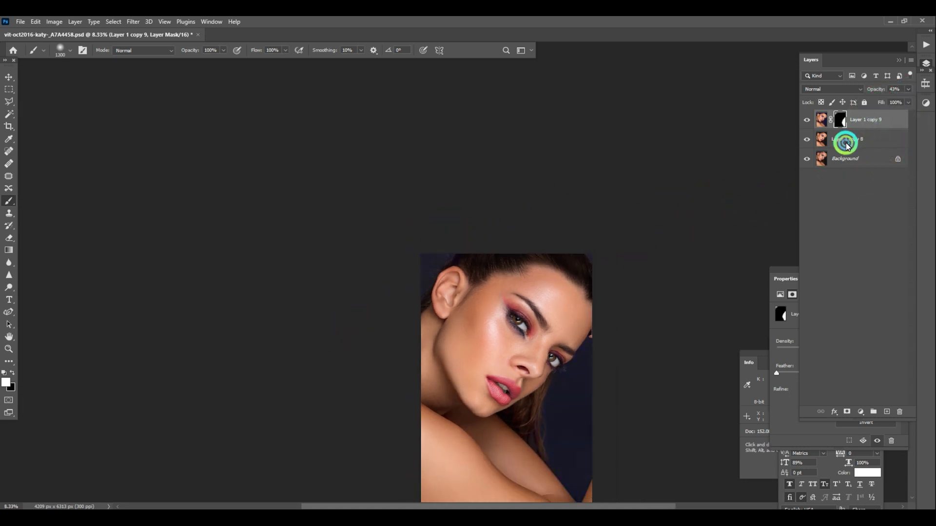
key("ctrl+e")
Apply Color Balance to the merged layer's highlights with cyan/red at -10 and yellow/blue at -5.
left_click_drag(536, 327, 567, 259)
key("ctrl+b")
left_click(737, 230)
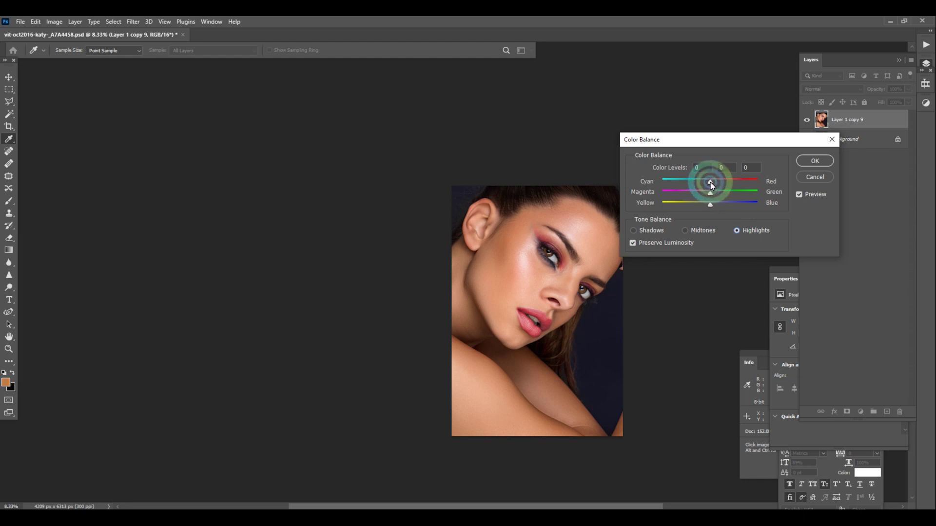
left_click_drag(710, 180, 706, 183)
left_click(709, 208)
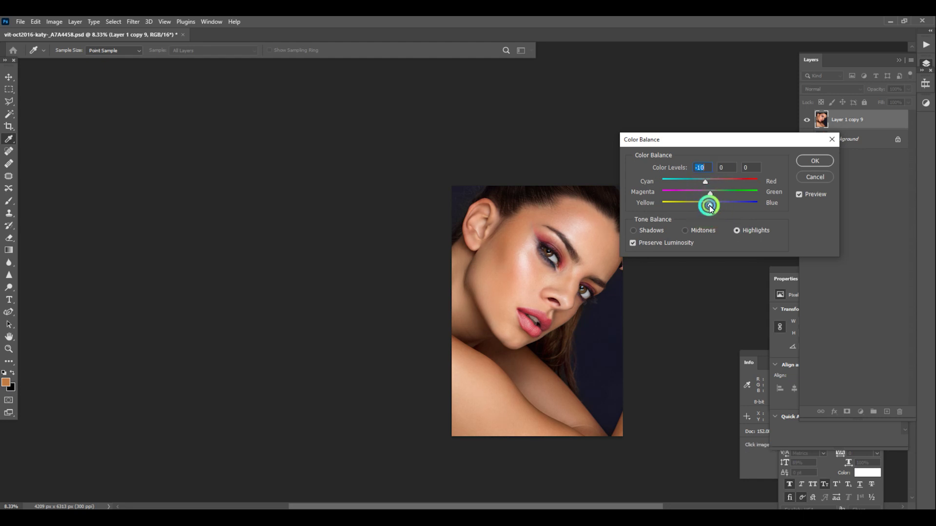
left_click(813, 194)
left_click(812, 193)
key("ctrl+plus")
key("ctrl+plus")
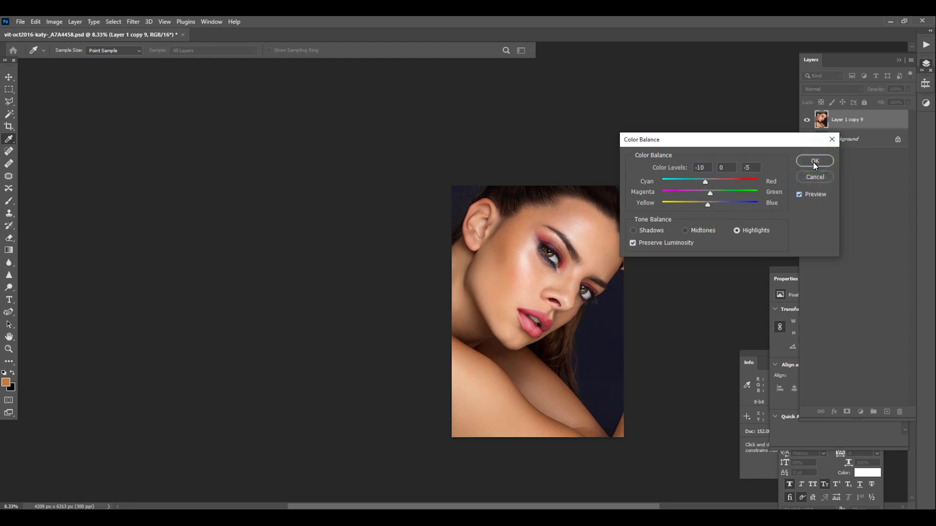
left_click(814, 163)
left_click(814, 162)
Compare Layer 1 copy 9 with the original Background, examining the whole portrait and close views of the eyes, skin and lips.
left_click(805, 121)
left_click(805, 121)
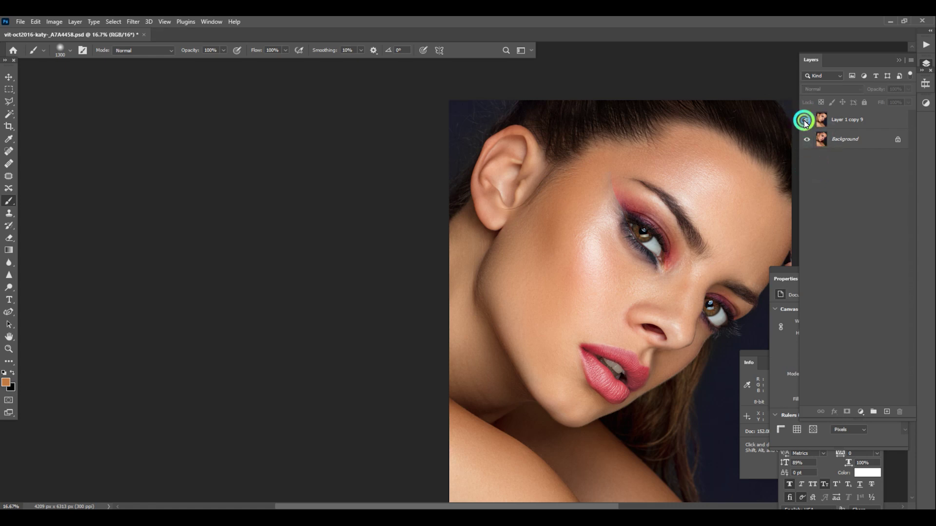
left_click(805, 122)
left_click(805, 122)
left_click(805, 122)
left_click(805, 121)
left_click_drag(659, 249, 524, 200)
key("ctrl+plus")
key("ctrl+plus")
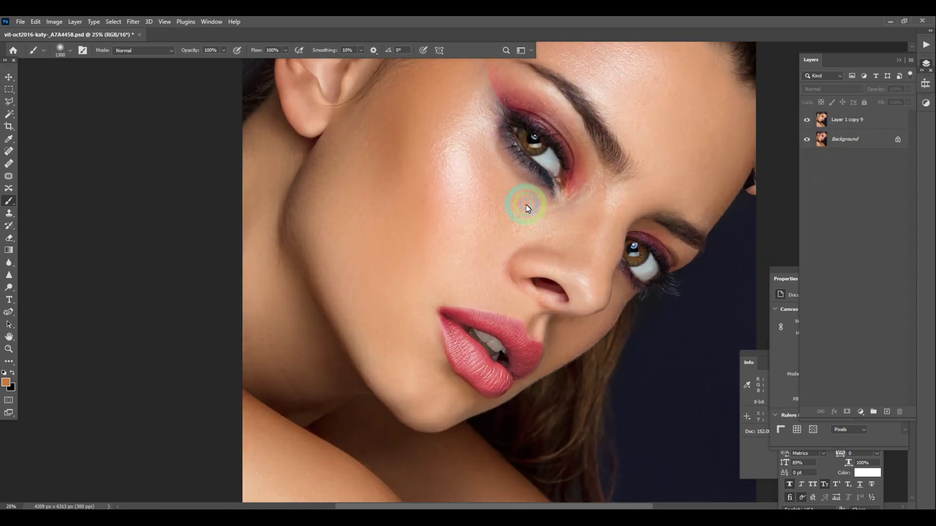
left_click_drag(669, 204, 604, 190)
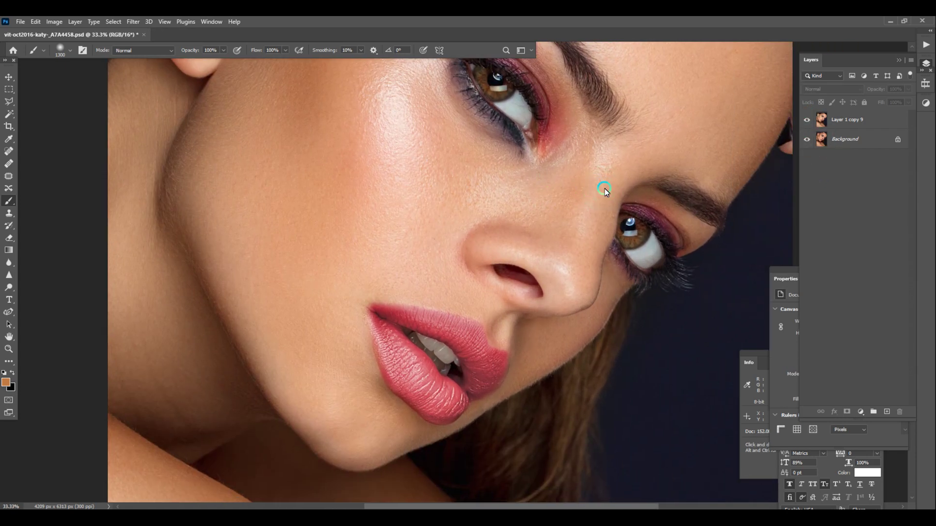
left_click(810, 122)
left_click(811, 123)
left_click(810, 123)
left_click(810, 122)
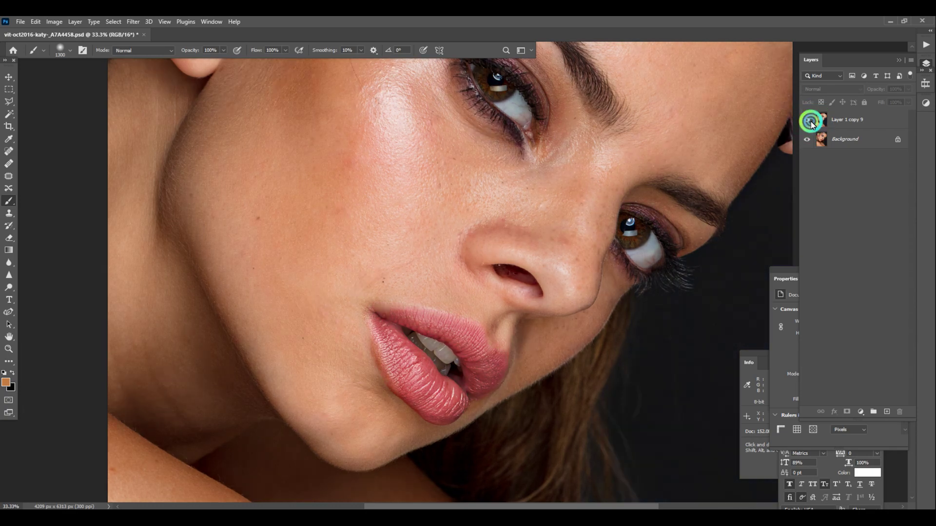
left_click(810, 121)
left_click(810, 122)
left_click(808, 122)
left_click_drag(559, 151, 546, 267)
key("ctrl+minus")
key("ctrl+minus")
key("ctrl+minus")
key("ctrl+plus")
key("ctrl+plus")
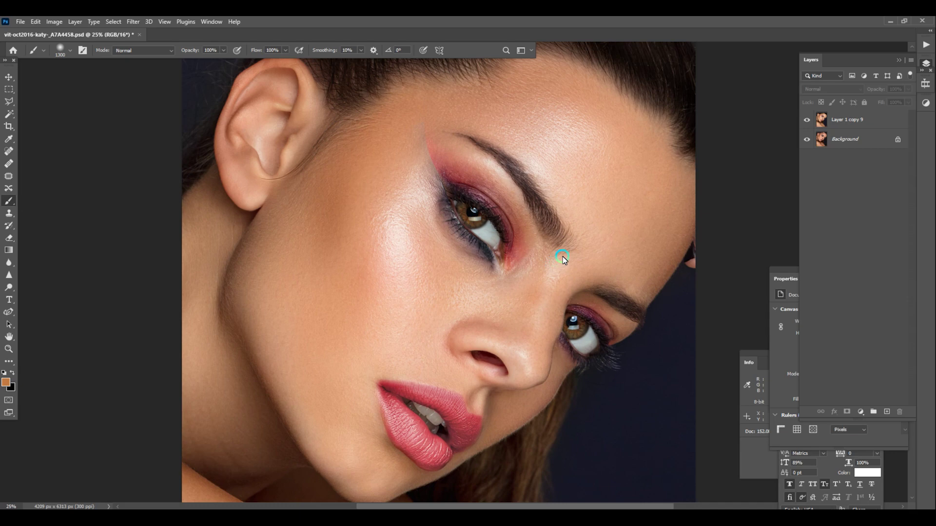
Duplicate Layer 1 copy 9 and set the Yellows hue to -21 with Hue/Saturation, limiting the range to 23°/45° and 75°\105°.
left_click(863, 120)
key("ctrl+j")
key("ctrl+u")
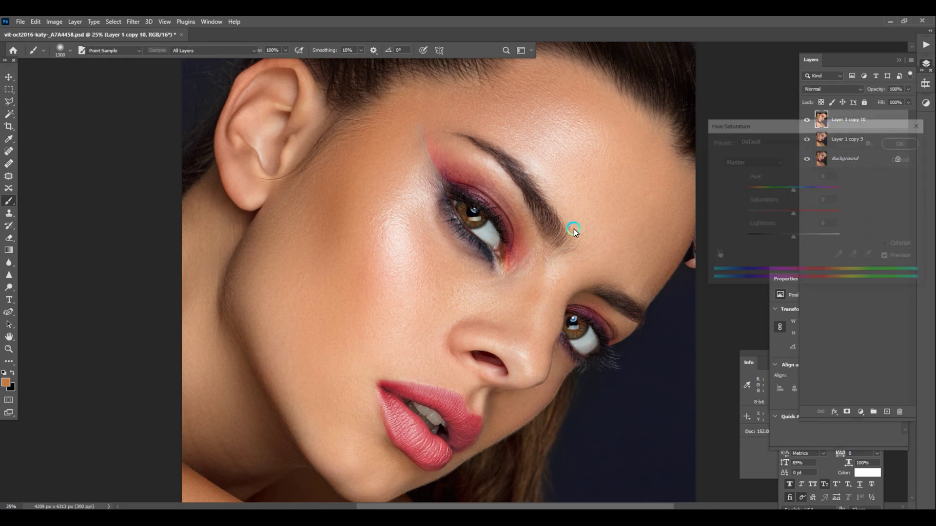
left_click(751, 161)
left_click(740, 181)
left_click_drag(805, 213, 841, 214)
left_click_drag(823, 276, 832, 280)
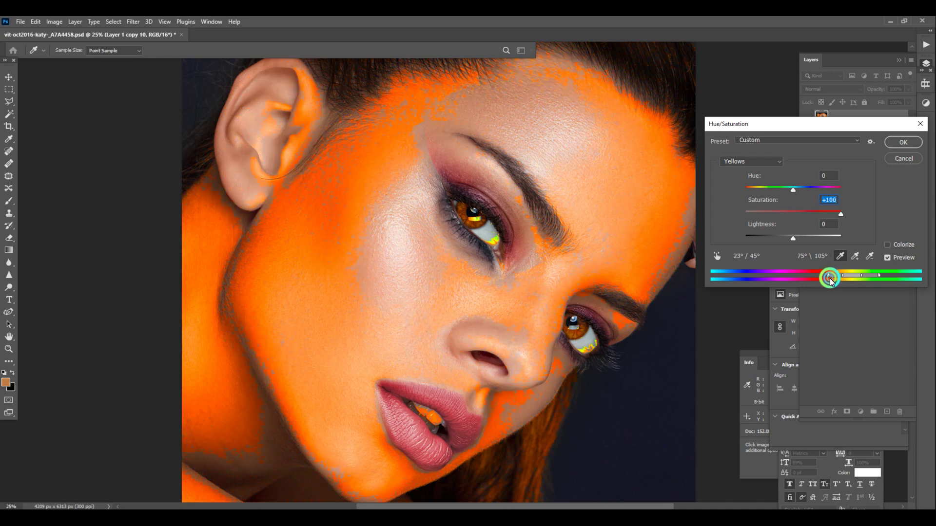
left_click_drag(841, 214, 808, 176)
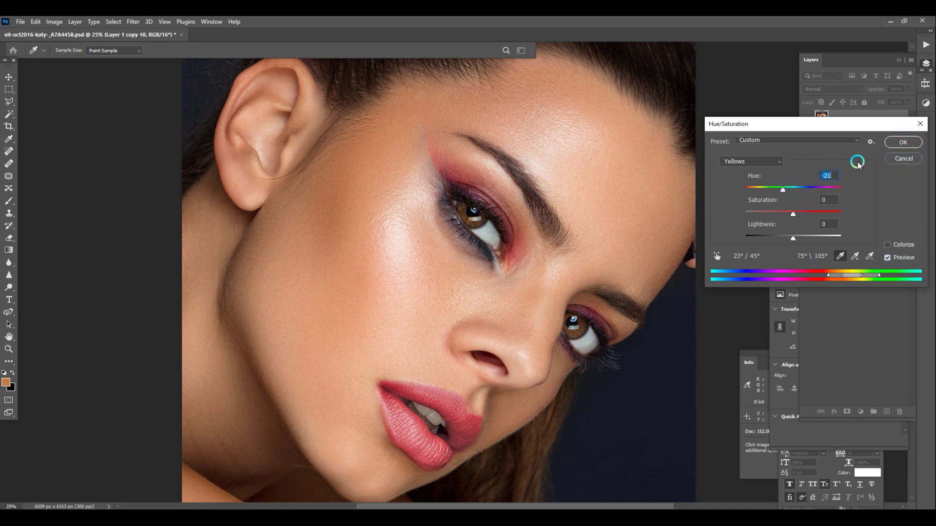
left_click(903, 142)
Add a black mask to Layer 1 copy 10 and paint the hue correction in over the skin between the ear and the eye.
left_click(846, 412, "alt")
key("d")
key("b")
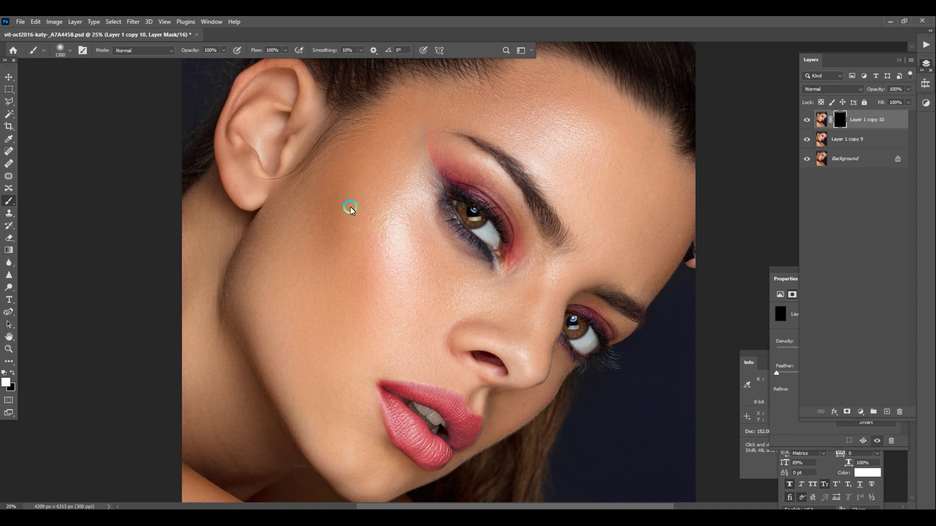
left_click_drag(346, 168, 342, 174)
key("bracketleft")
left_click_drag(357, 138, 341, 238)
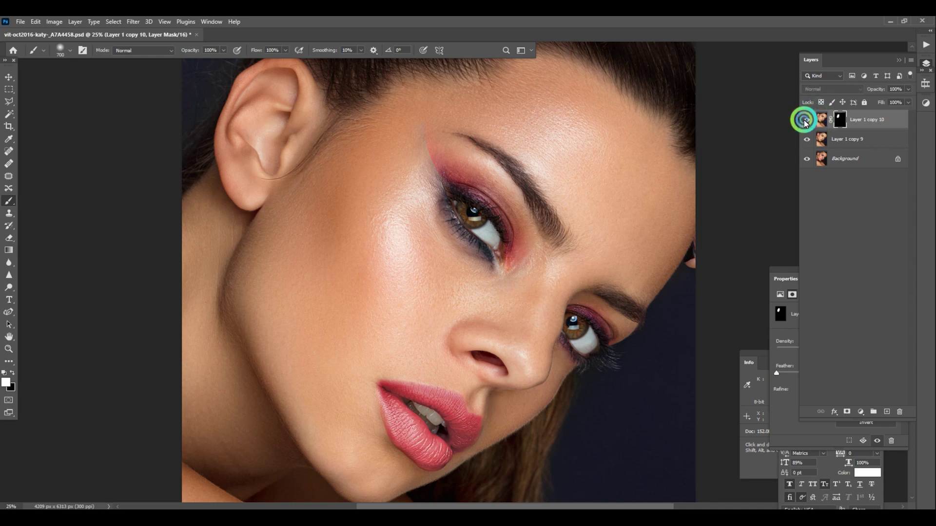
Merge Layer 1 copy 10 with Layer 1 copy 9.
key("ctrl+minus")
key("ctrl+minus")
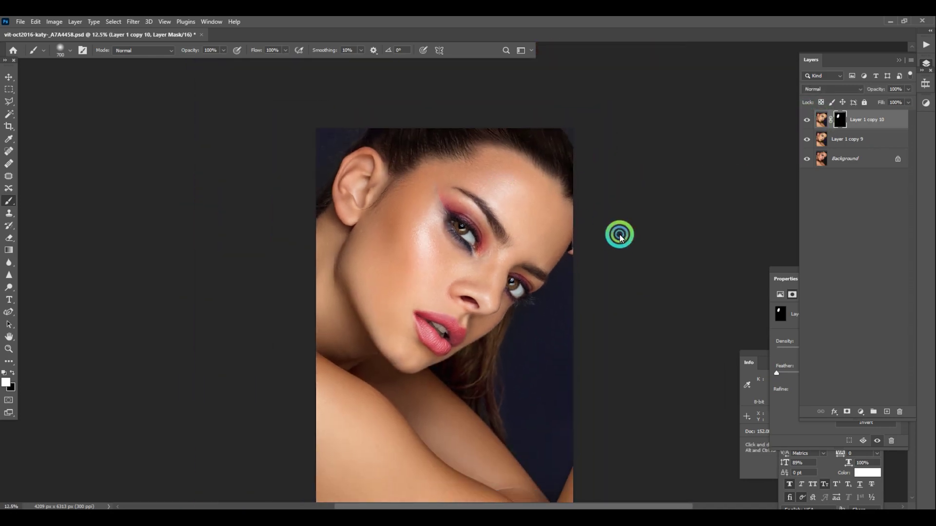
left_click(858, 140, "shift")
key("ctrl+e")
Even out the skin along the forehead's outer edge above the far eyebrow using the Clone Stamp at 20% opacity.
left_click(554, 200, "alt")
scroll(554, 201, "up", 6)
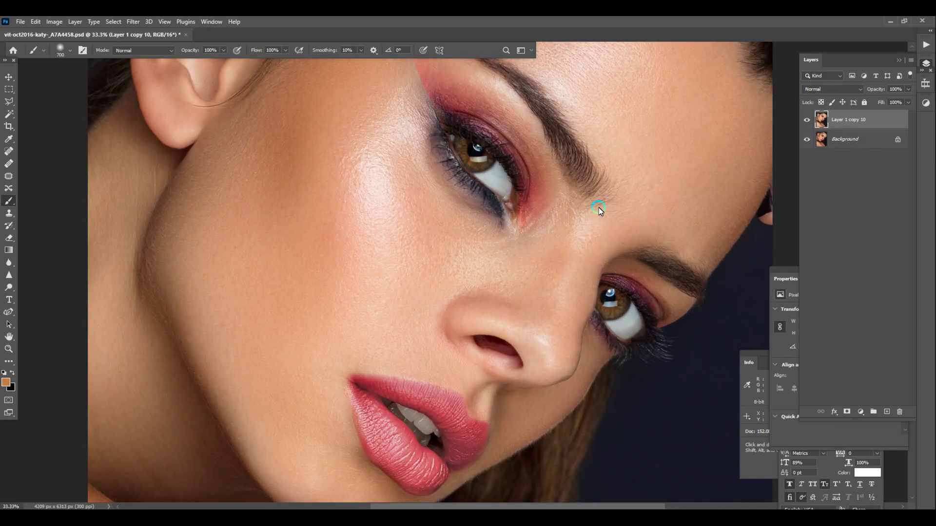
key("bracketleft")
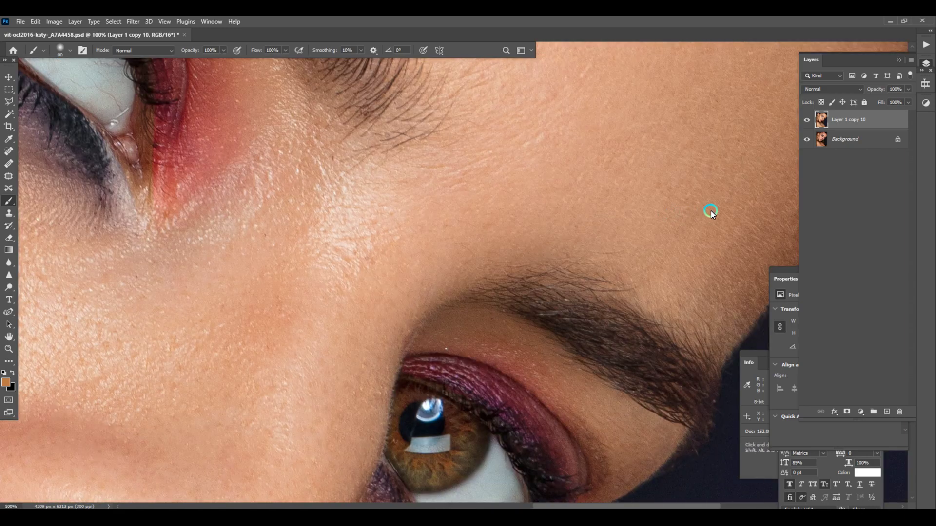
left_click_drag(711, 212, 585, 255)
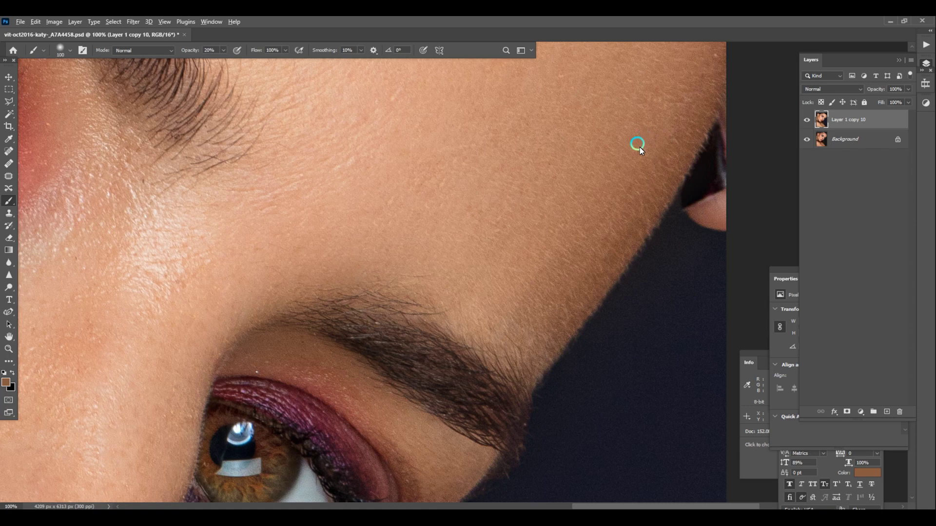
scroll(633, 151, "right", 2)
key("s")
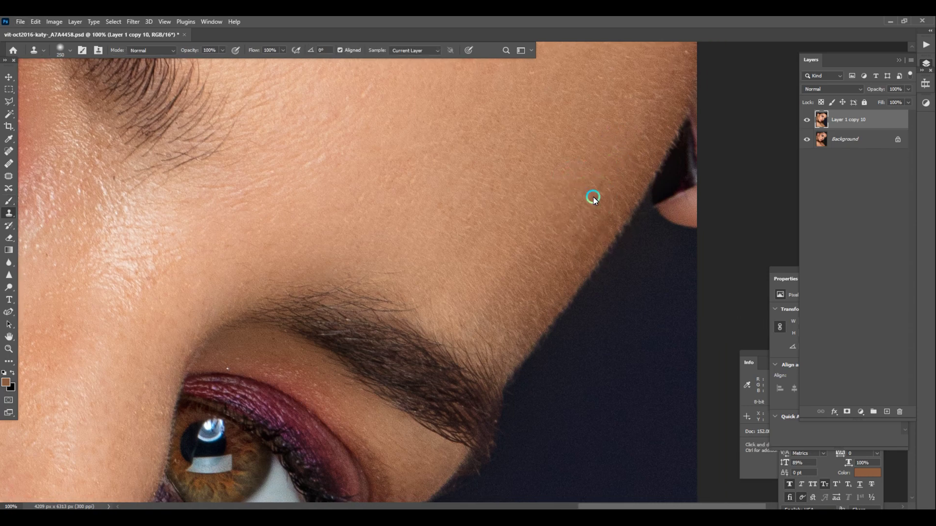
left_click_drag(550, 229, 515, 306)
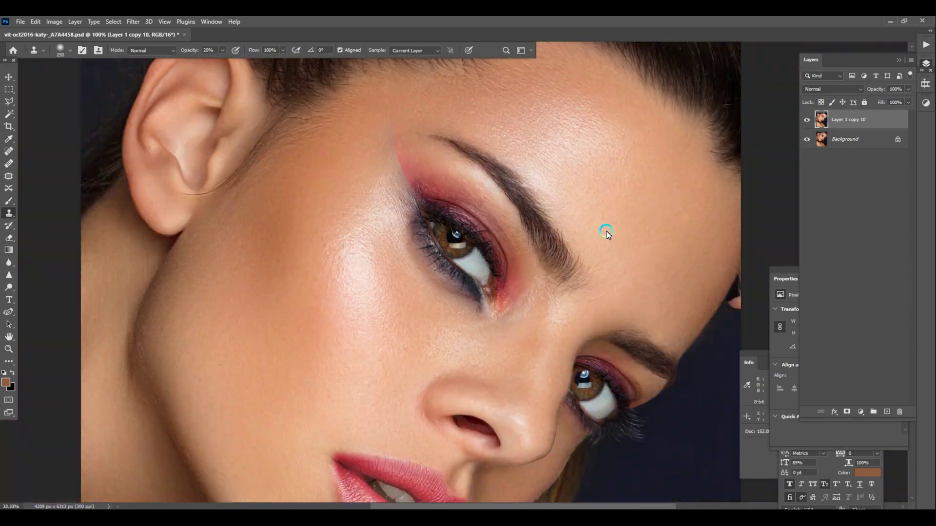
Duplicate Layer 1 copy 10 and sharpen the copy with Unsharp Mask, using an amount of 70% and a radius above 5 pixels.
key("ctrl+minus")
key("ctrl+minus")
left_click(825, 90)
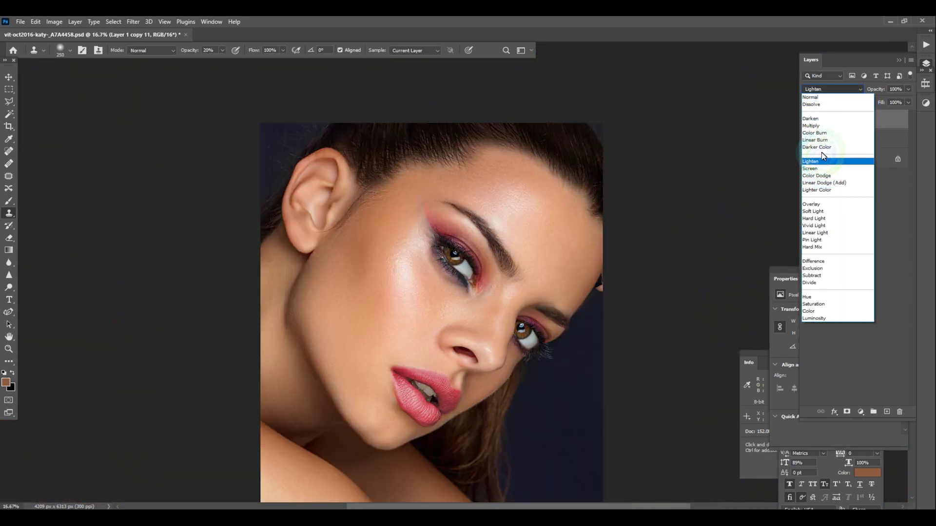
left_click(734, 19)
left_click(504, 145)
left_click(133, 21)
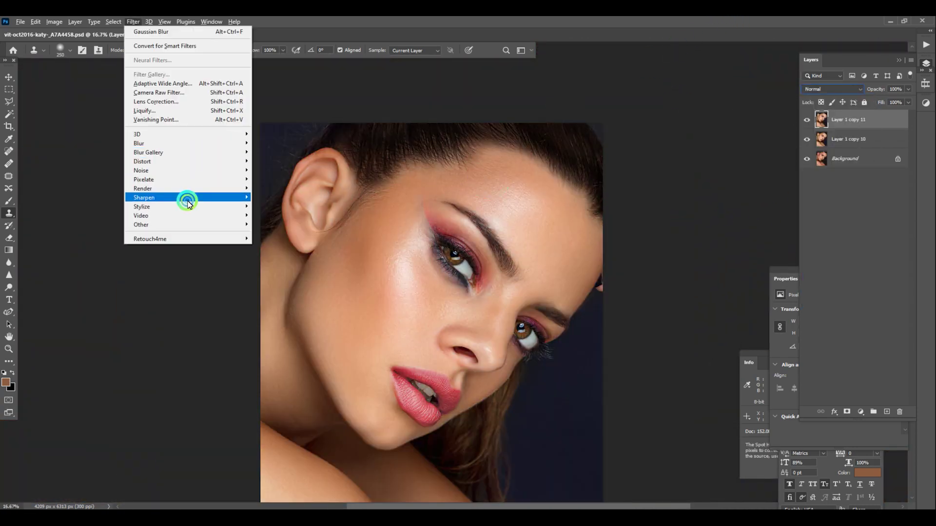
mouse_move(183, 196)
left_click(273, 240)
key("ctrl+plus")
key("ctrl+plus")
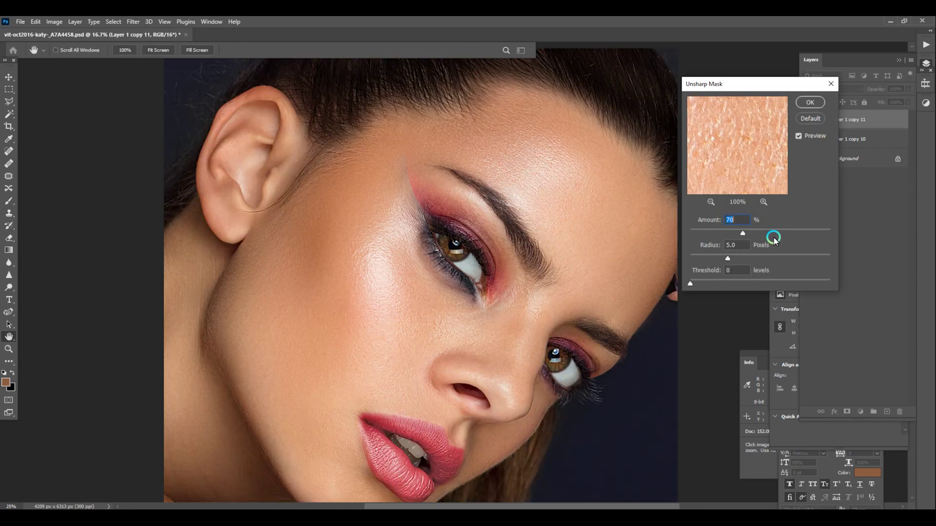
left_click_drag(728, 258, 742, 259)
left_click(811, 104)
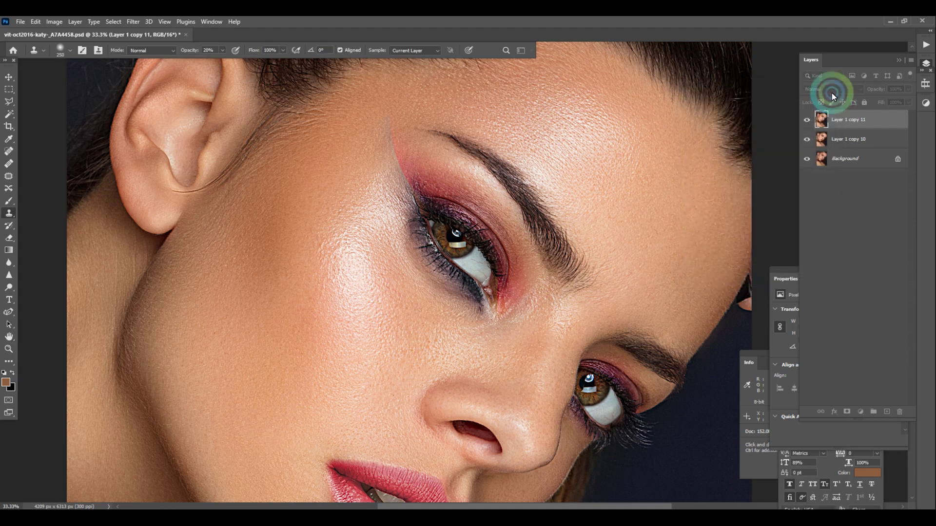
Set the sharpened layer's blend mode to Darken and hide its effect with a black mask.
left_click(830, 90)
left_click(818, 120)
left_click(846, 412, "alt")
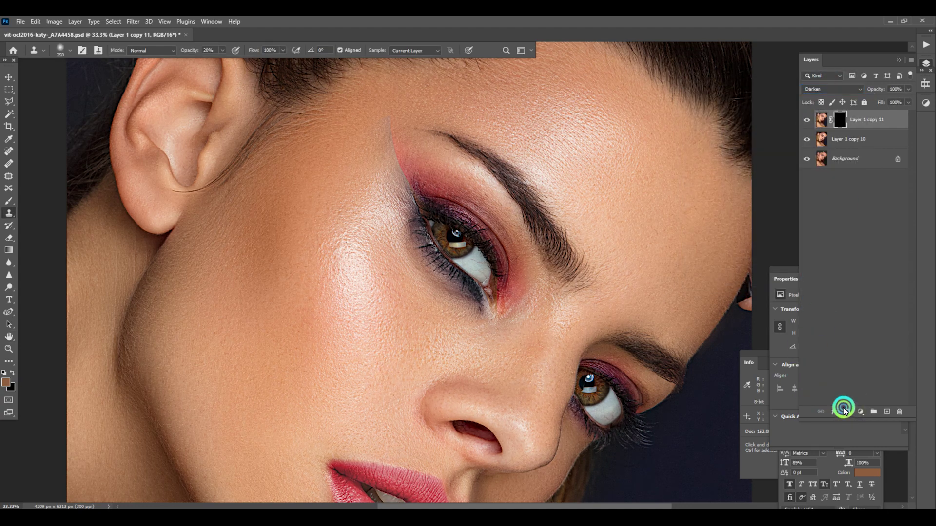
Reveal the sharpening on both eyebrows by painting white on Layer 1 copy 11's mask at 100% brush opacity, and compare the effect.
key("d")
key("b")
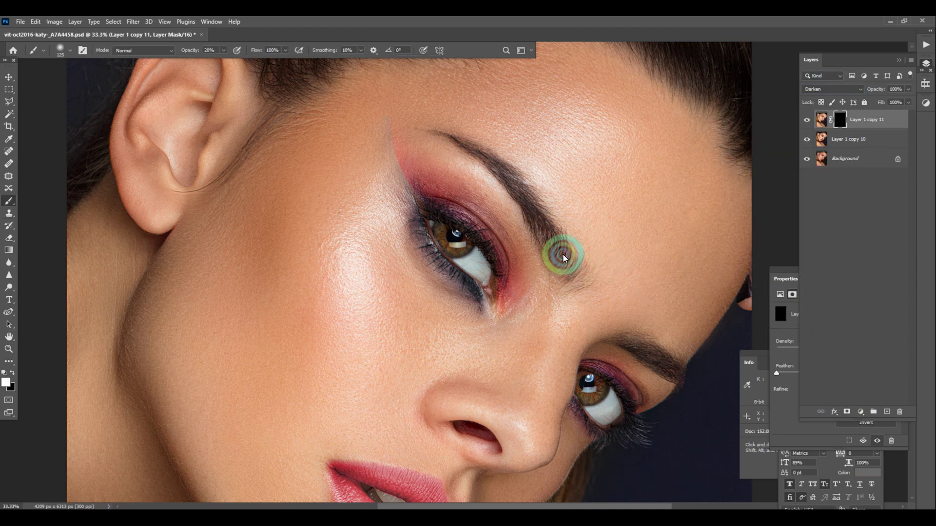
key("0")
key("bracketright")
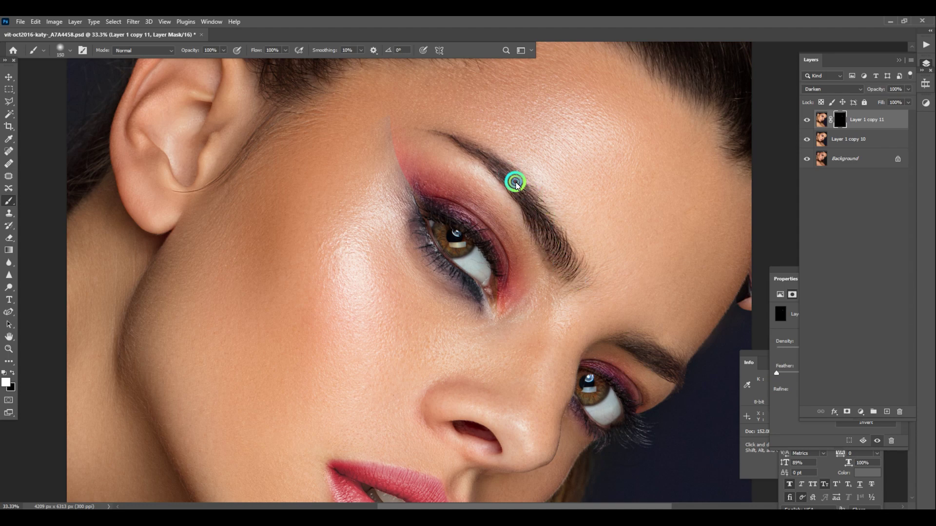
left_click(625, 345)
left_click_drag(632, 351, 676, 369)
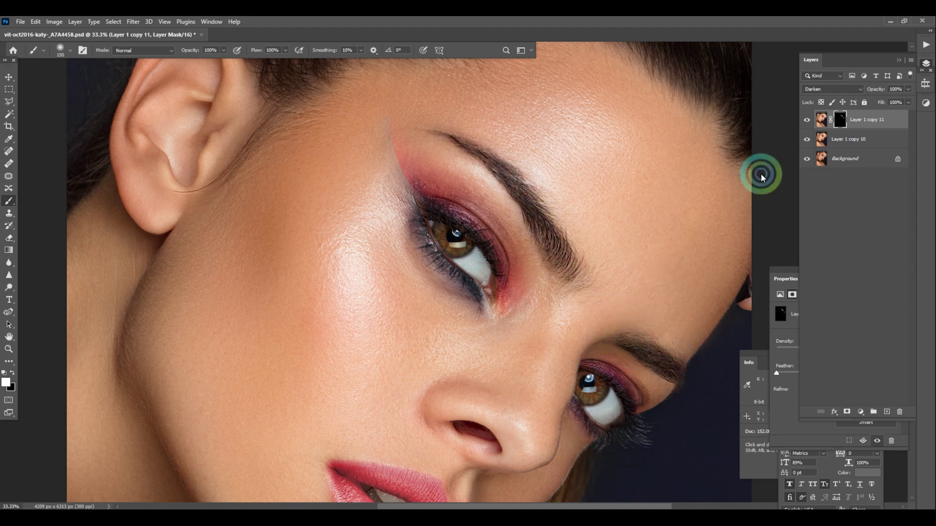
left_click(807, 120)
left_click(807, 120)
Merge Layer 1 copy 11 with Layer 1 copy 10.
key("ctrl+minus")
key("ctrl+minus")
key("ctrl+minus")
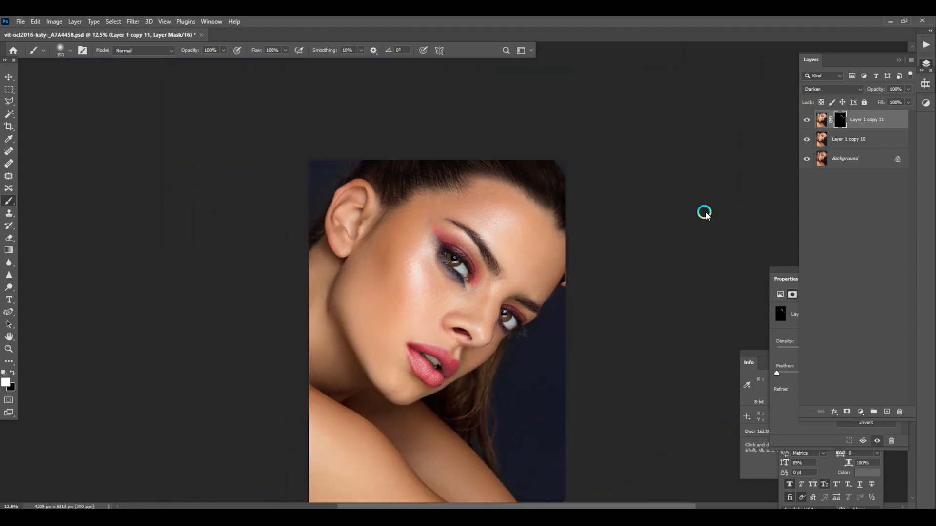
left_click(851, 147, "ctrl")
key("ctrl+e")
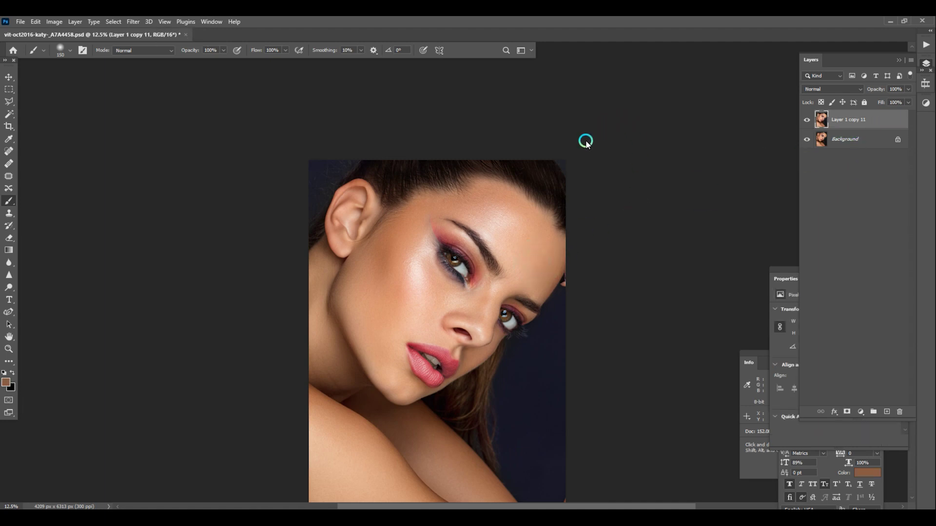
Compare the retouched portrait with the original by repeatedly hiding and showing Layer 1 copy 11.
left_click(805, 119)
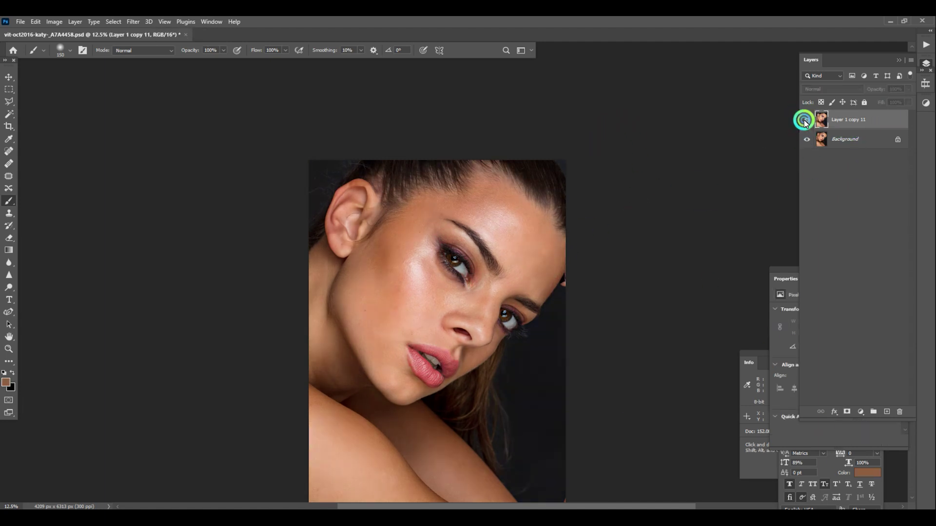
left_click(805, 120)
left_click(808, 120)
left_click(808, 120)
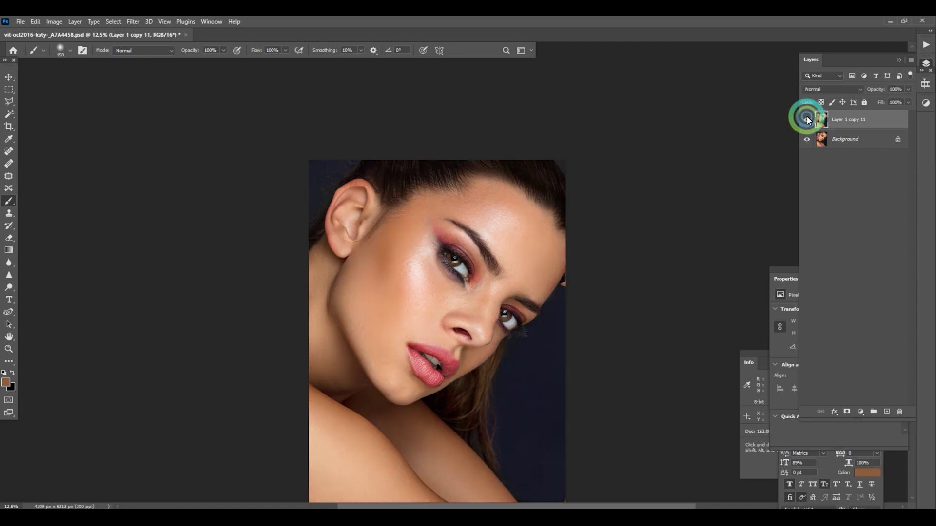
left_click(807, 120)
left_click(807, 119)
left_click(807, 118)
left_click(807, 119)
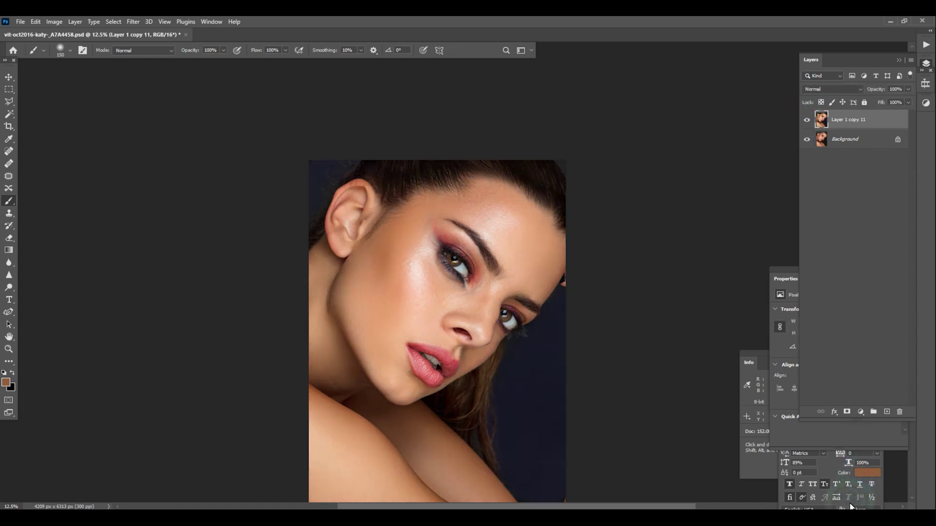
left_click(825, 516)
left_click(845, 481)
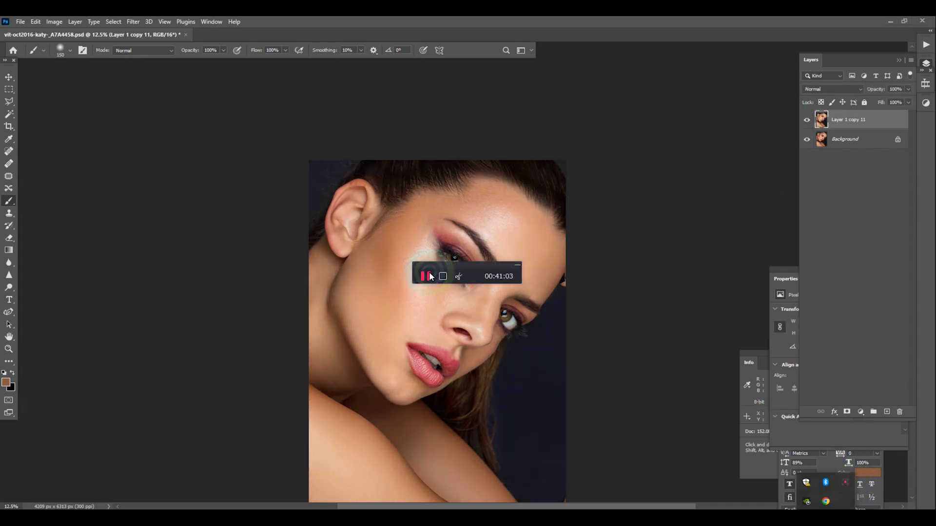